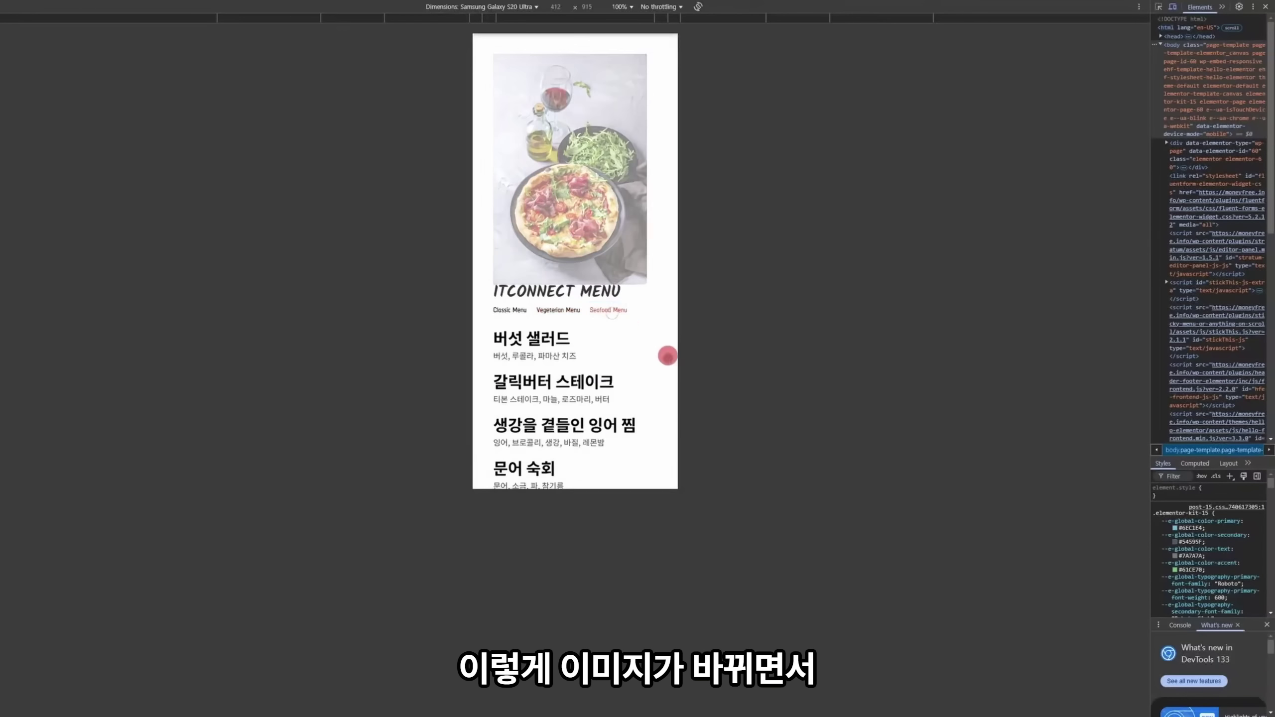
Step: Review the finished restaurant site's Menu, Gallery and Contact pages in the mobile preview
scroll(593, 363, "down", 2)
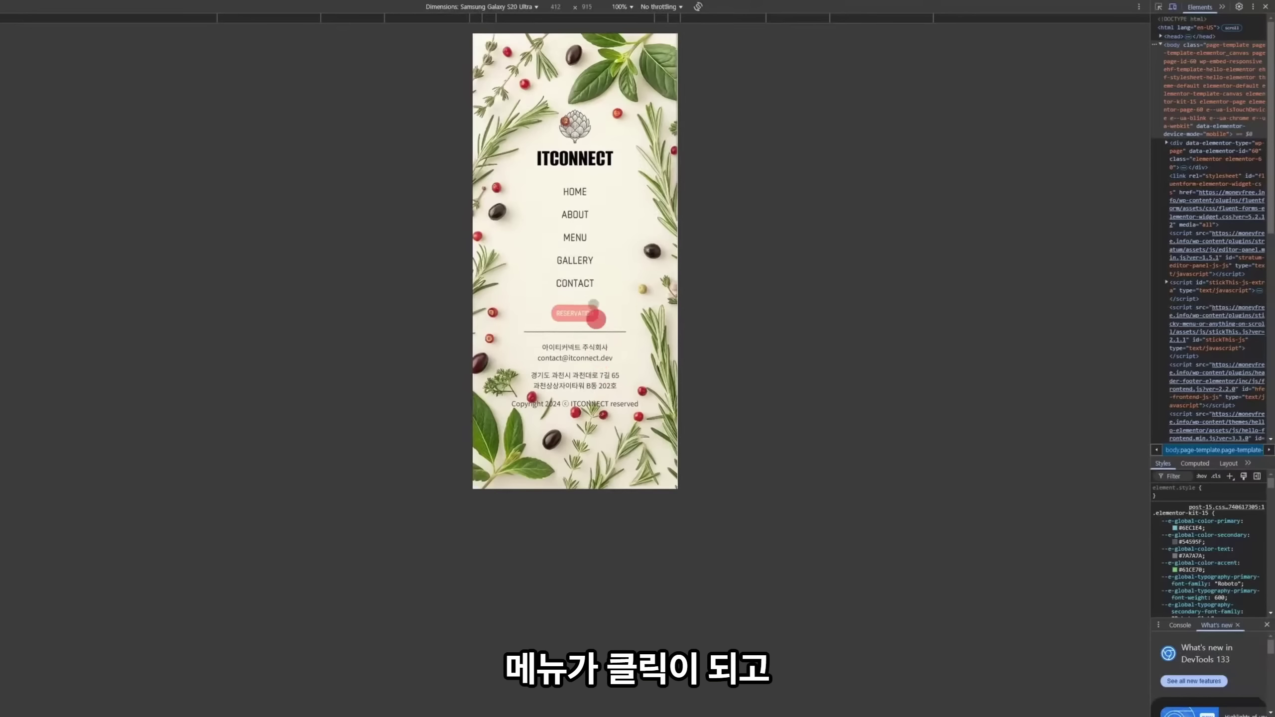
left_click(577, 260)
scroll(618, 322, "down", 3)
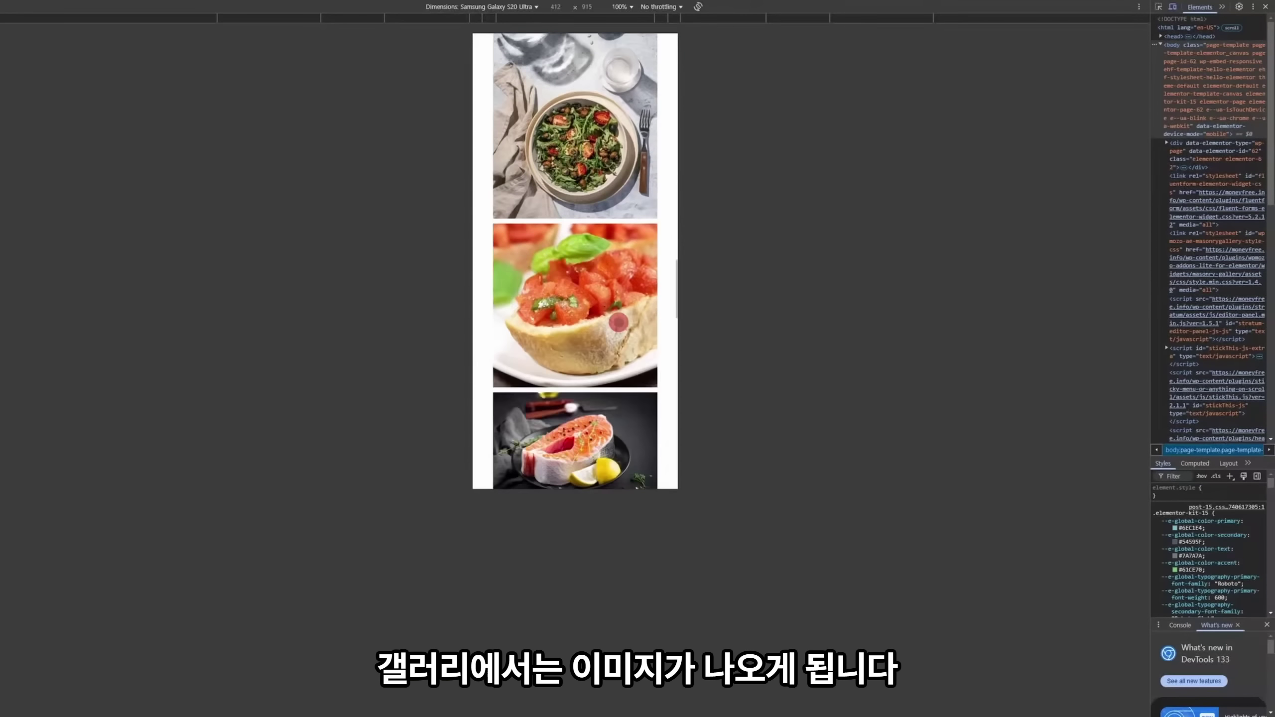
scroll(619, 322, "up", 20)
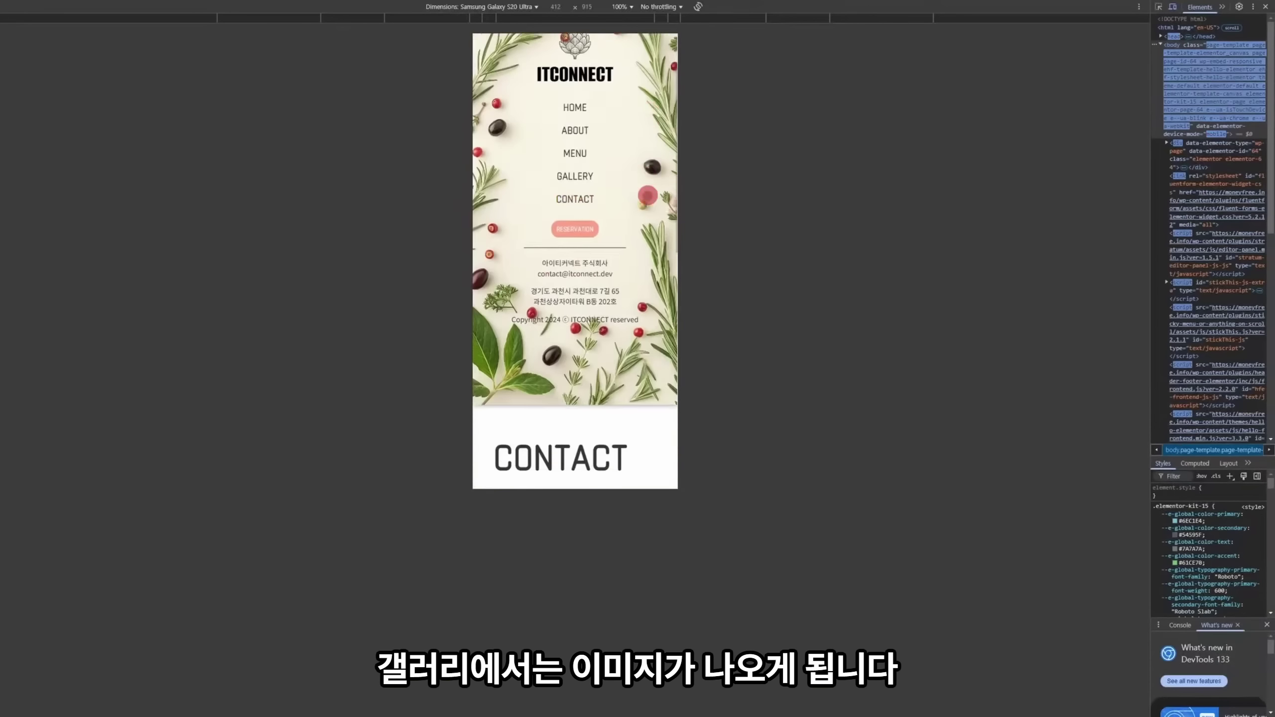
scroll(615, 265, "down", 10)
scroll(615, 270, "up", 10)
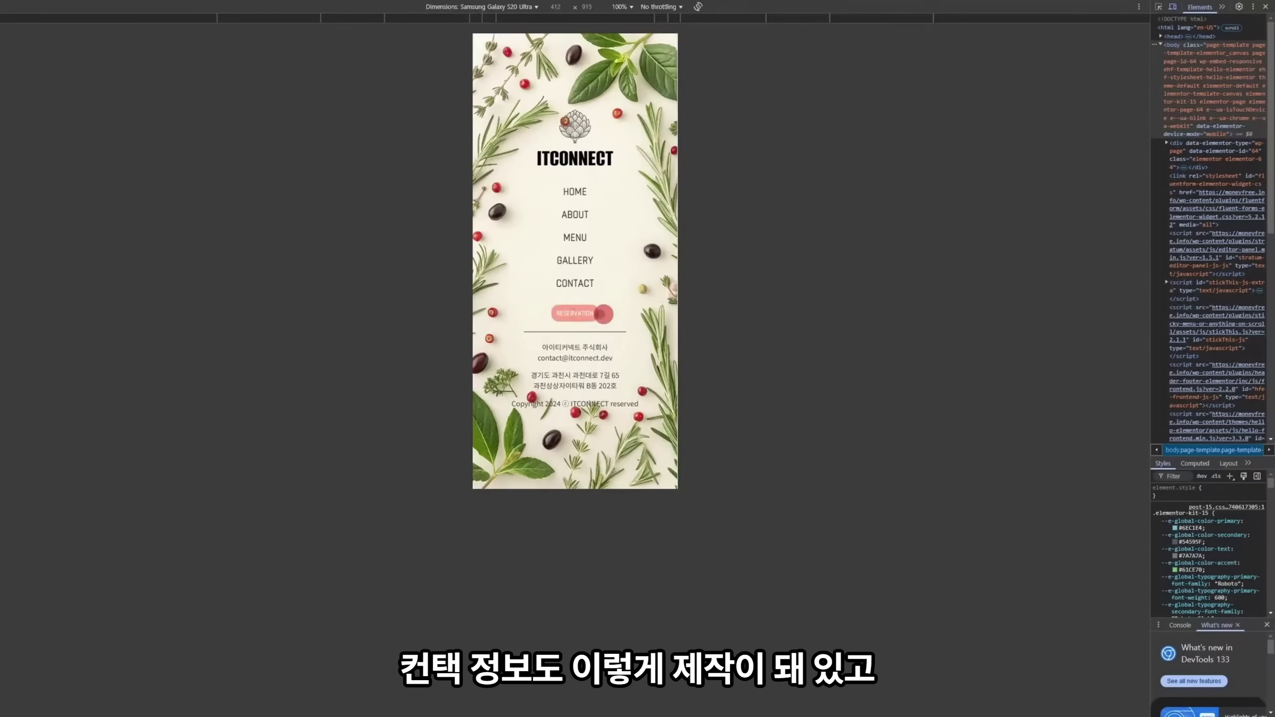
Step: Open the site's reservation page and look through its booking form in the mobile preview
left_click(603, 313)
scroll(603, 310, "down", 3)
scroll(646, 293, "up", 3)
scroll(645, 298, "down", 6)
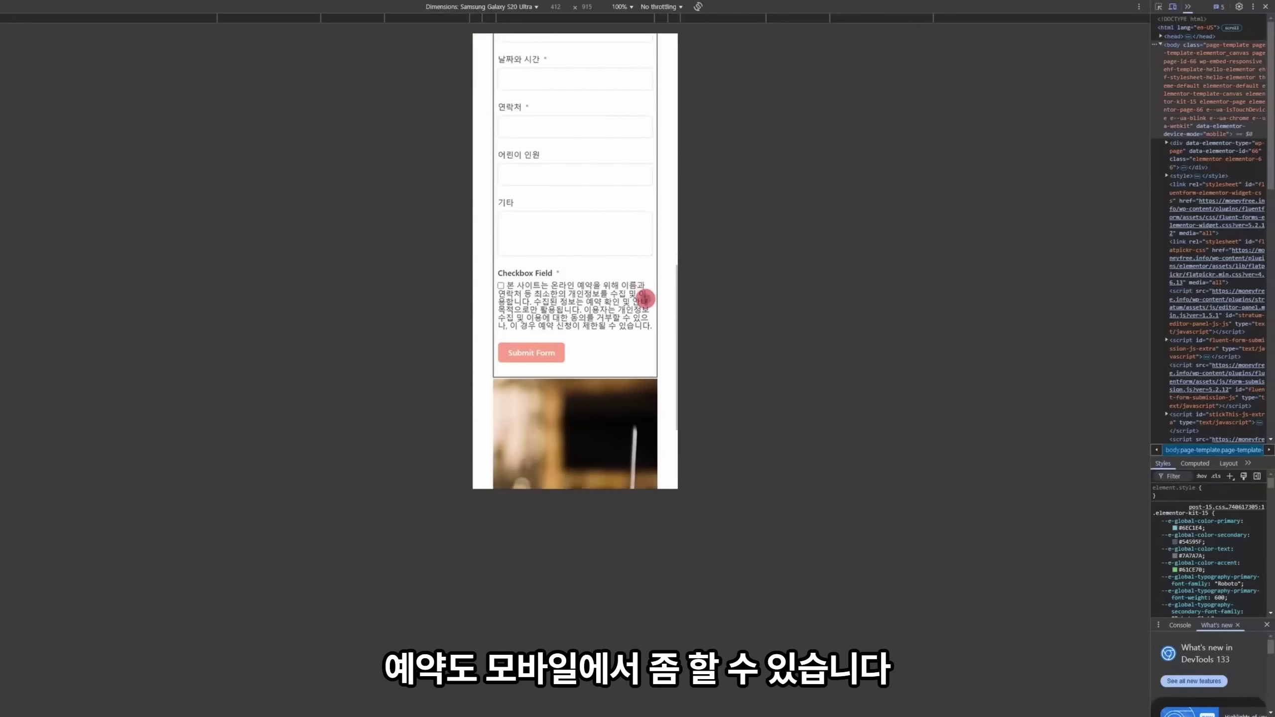
scroll(646, 298, "down", 3)
scroll(646, 297, "up", 15)
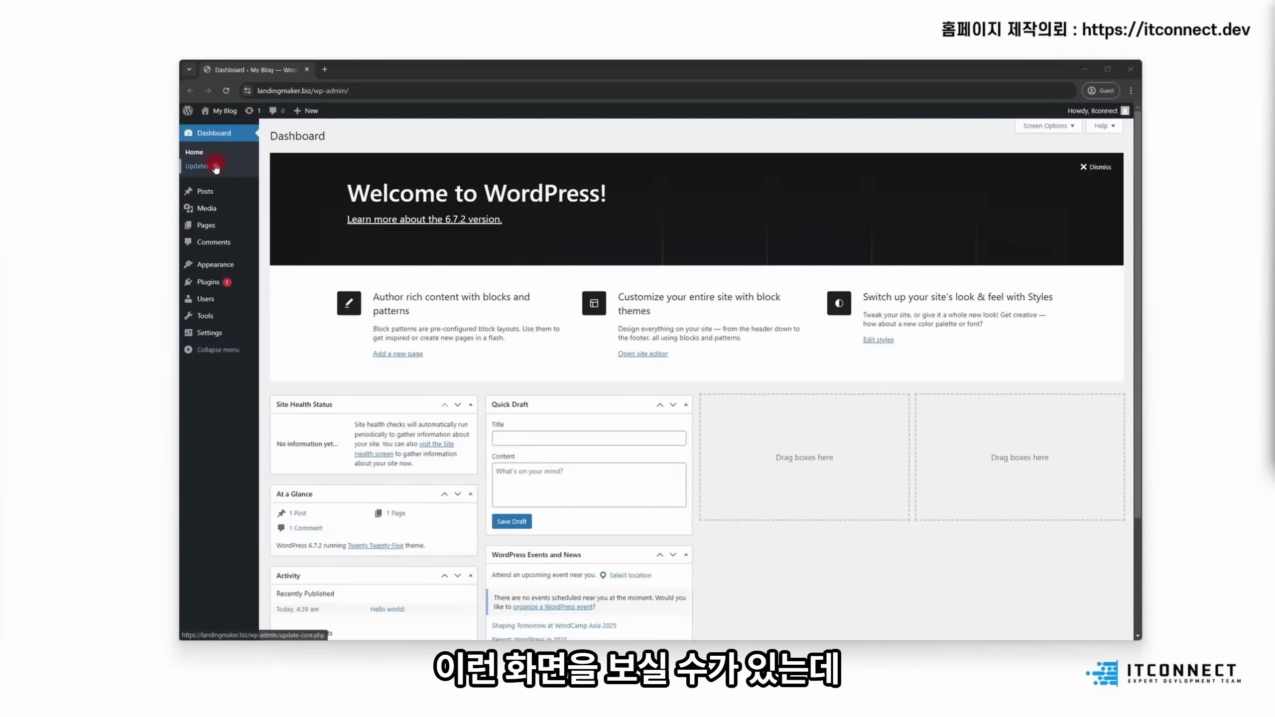
Step: Move all existing pages, Privacy Policy and Sample Page, to the trash in one bulk action
left_click(274, 226)
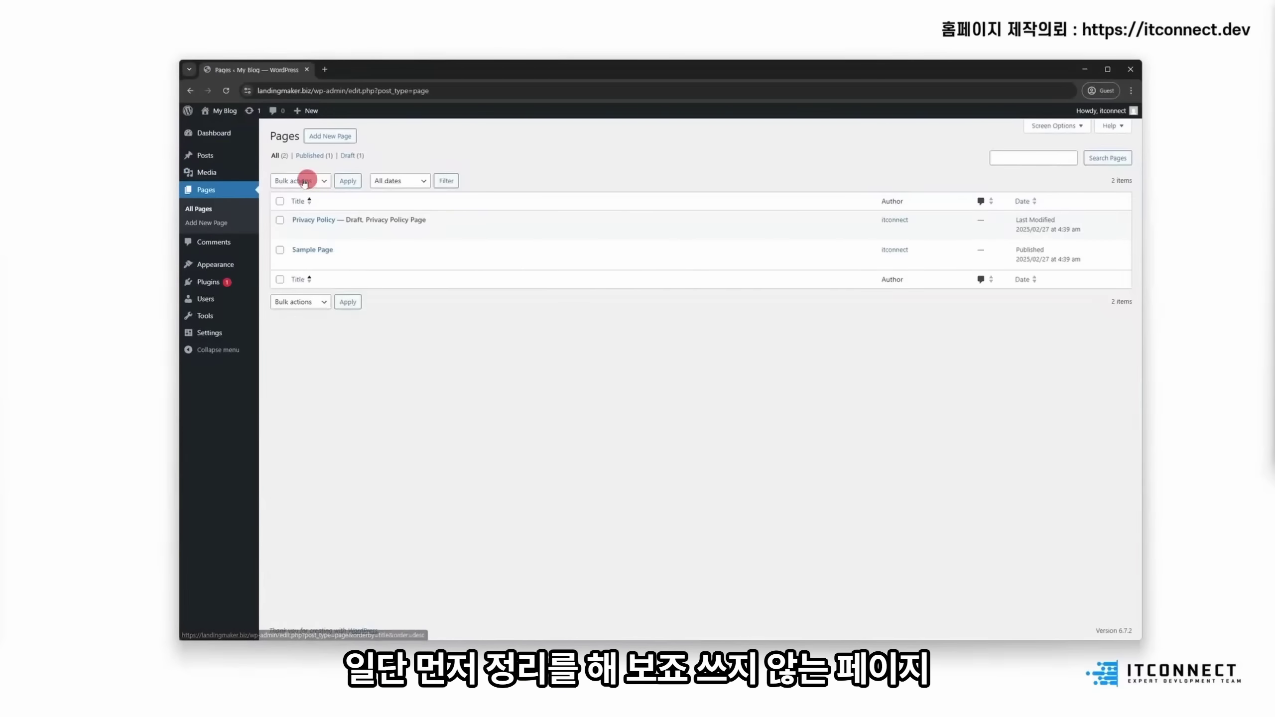
left_click(279, 201)
left_click(300, 180)
left_click(299, 222)
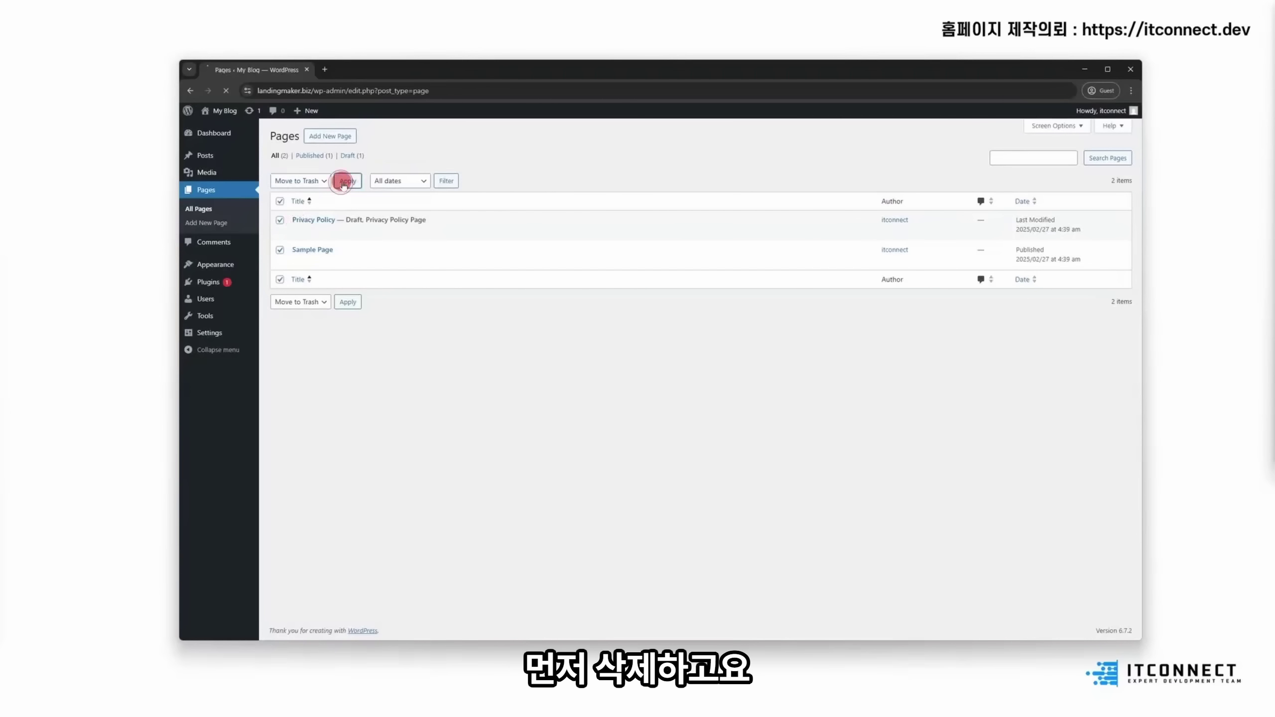
left_click(347, 180)
Step: Permanently delete both trashed pages, Privacy Policy and Sample Page, with a bulk action
left_click(308, 184)
left_click(279, 201)
left_click(307, 181)
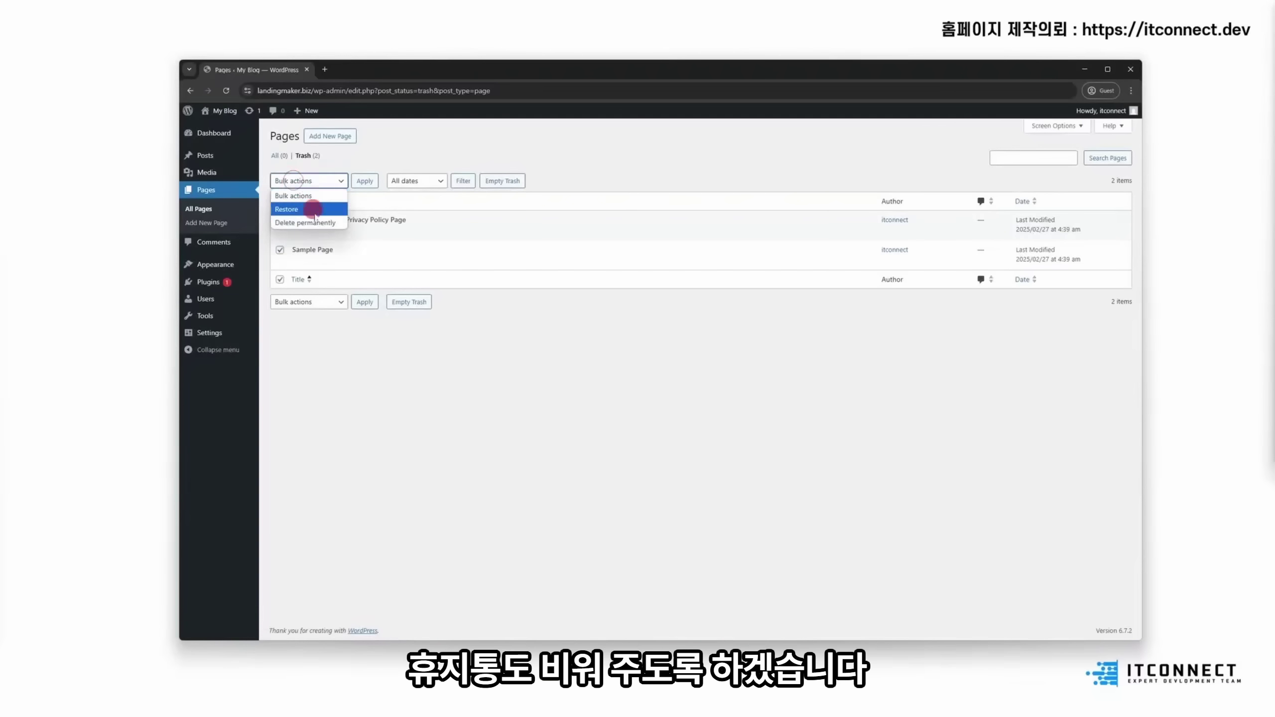
left_click(301, 223)
left_click(365, 181)
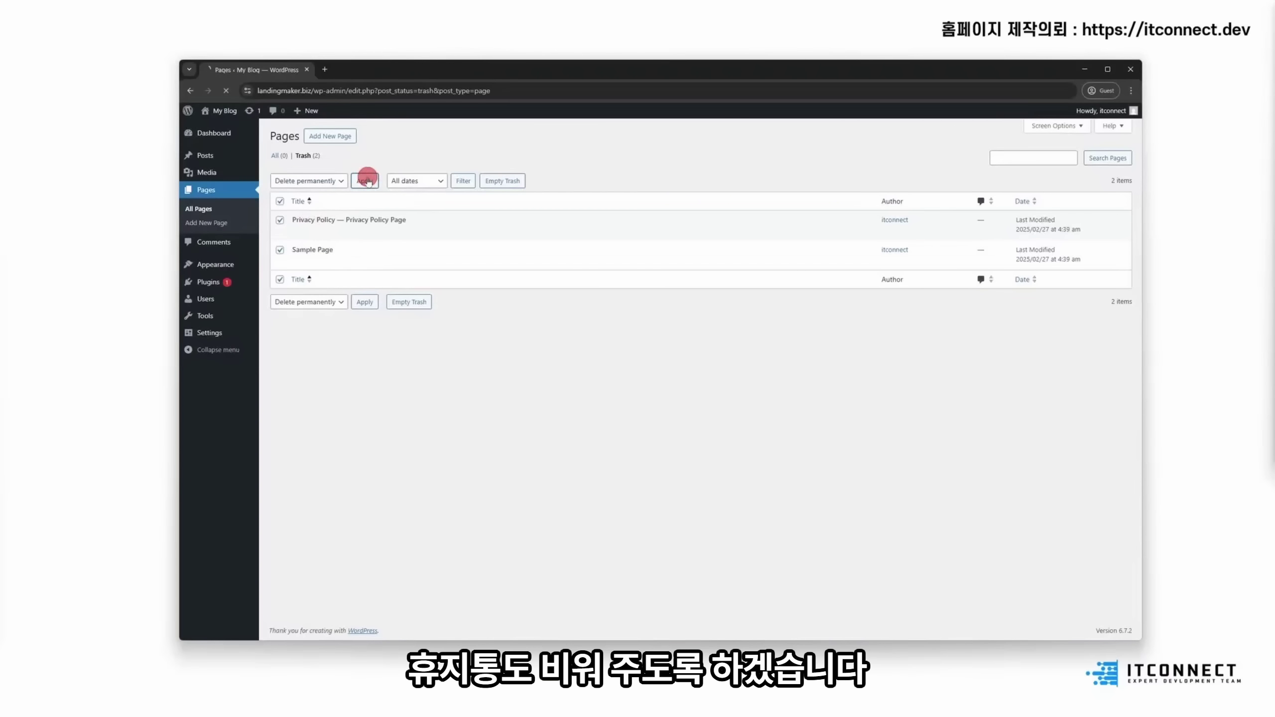
Step: Delete the unused Twenty Twenty-Four and Twenty Twenty-Three themes
left_click(213, 266)
left_click(583, 244)
left_click(718, 612)
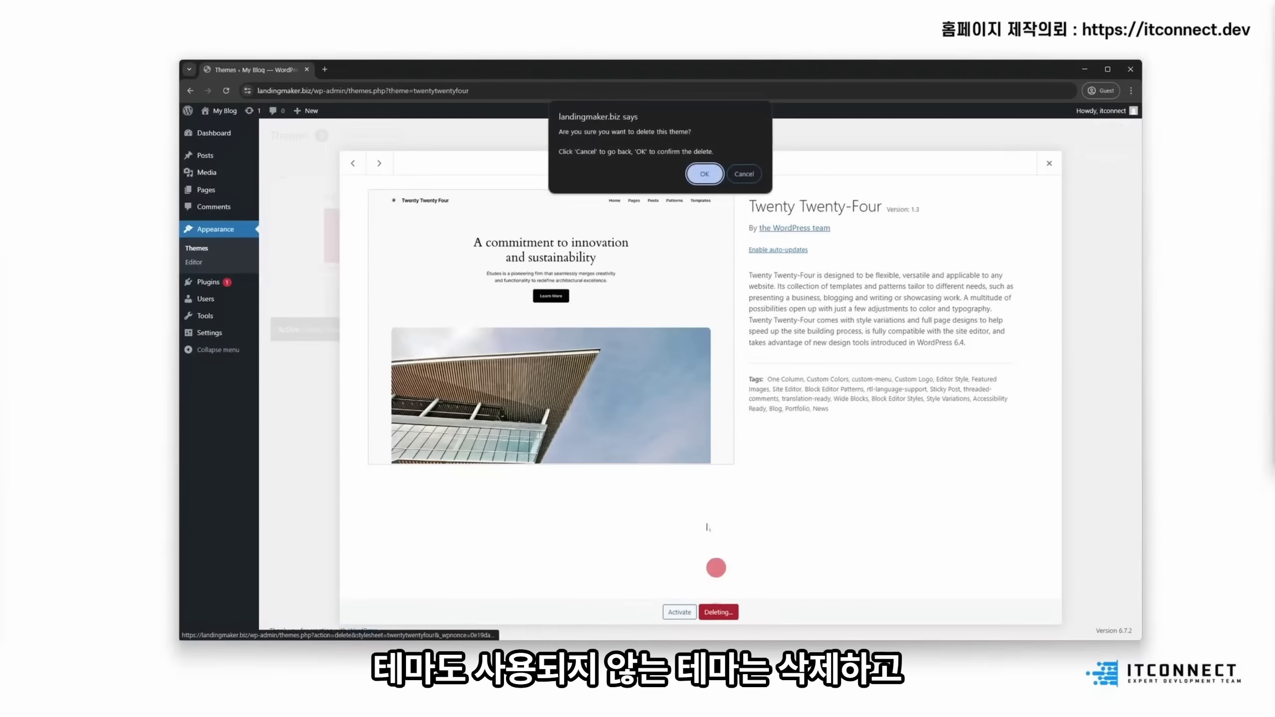
key("Return")
left_click(618, 279)
left_click(718, 612)
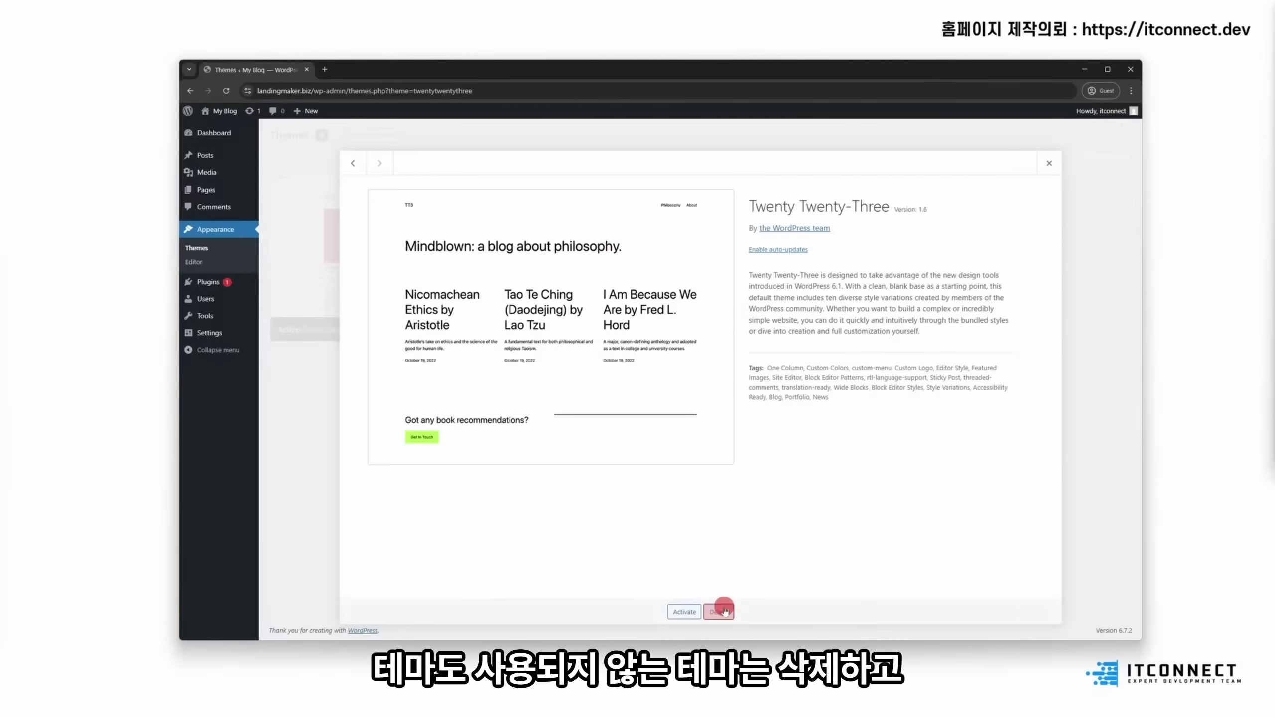
key("Return")
Step: Install the Hello Elementor theme from the popular themes and activate it
left_click(370, 136)
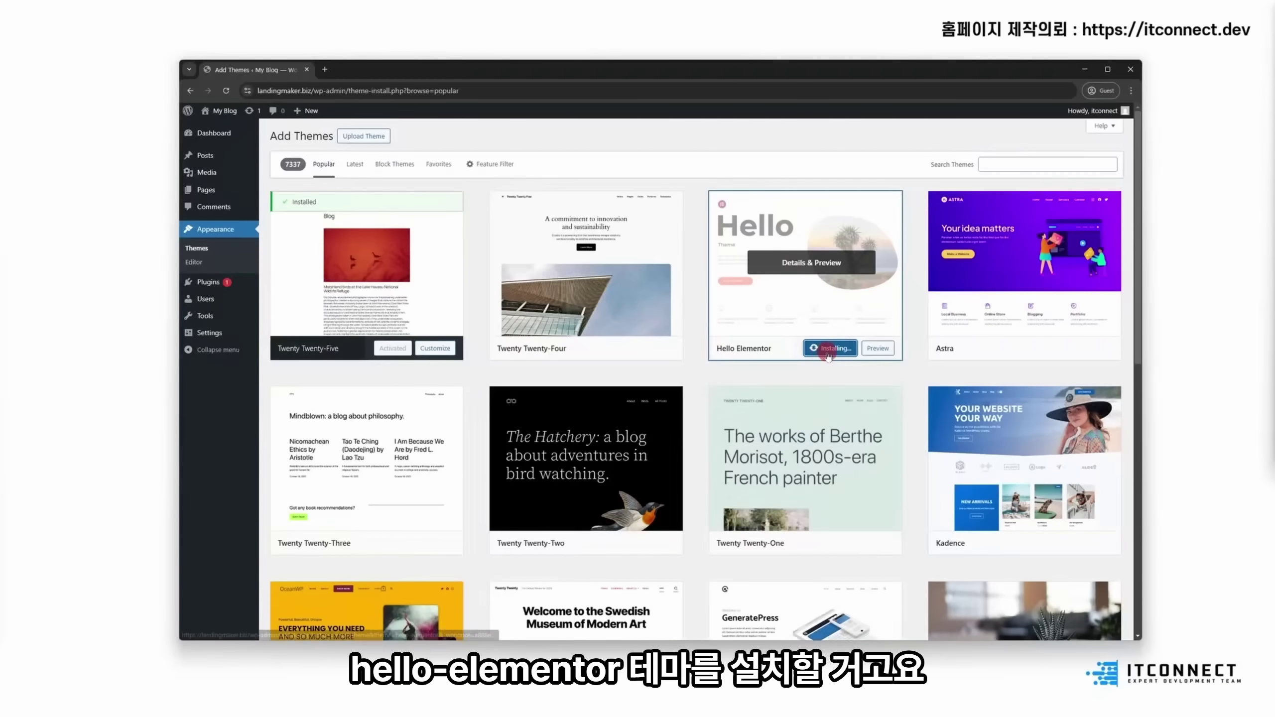
left_click(846, 350)
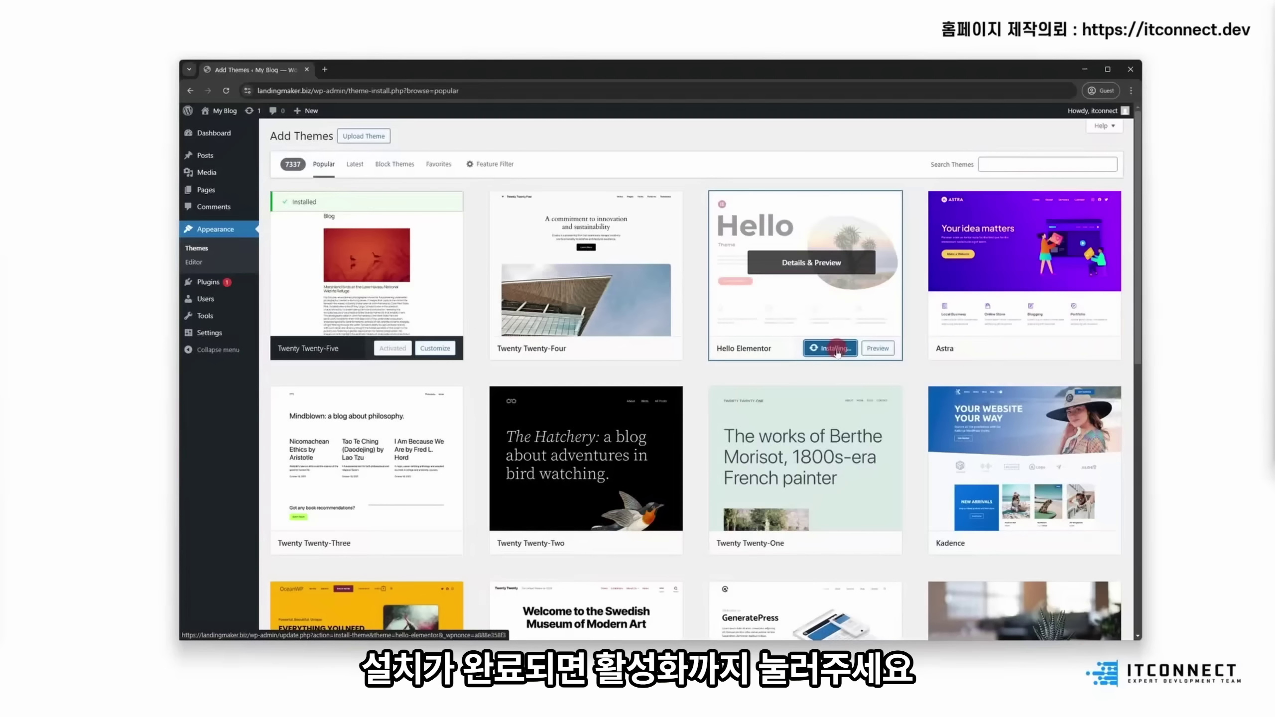
left_click(827, 348)
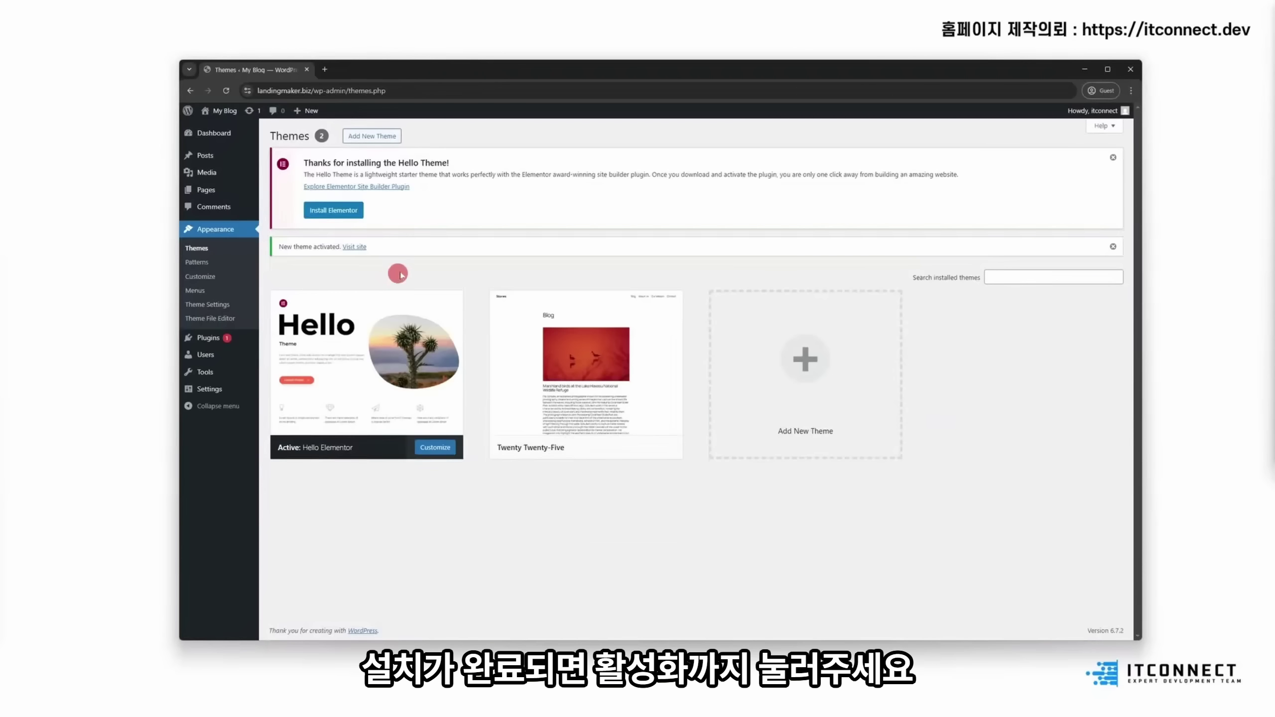
Step: Delete the remaining inactive Twenty Twenty-Five theme and confirm the deletion
left_click(593, 368)
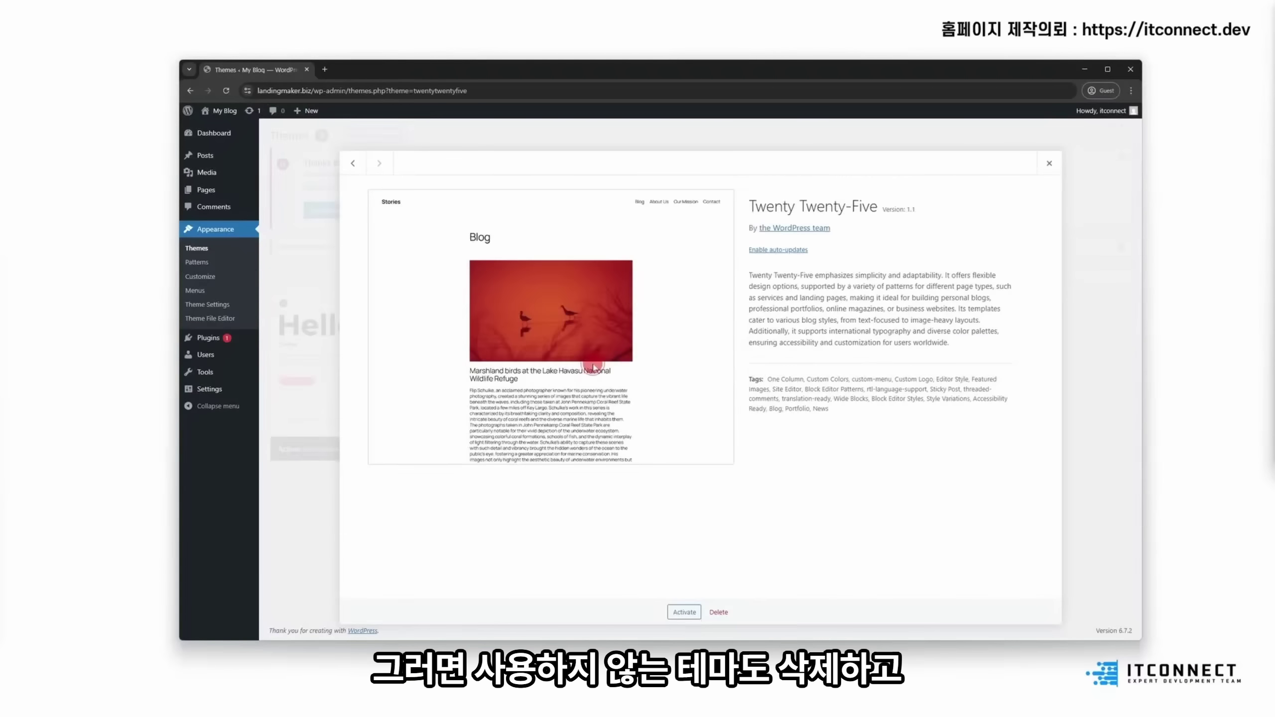
left_click(717, 611)
left_click(704, 173)
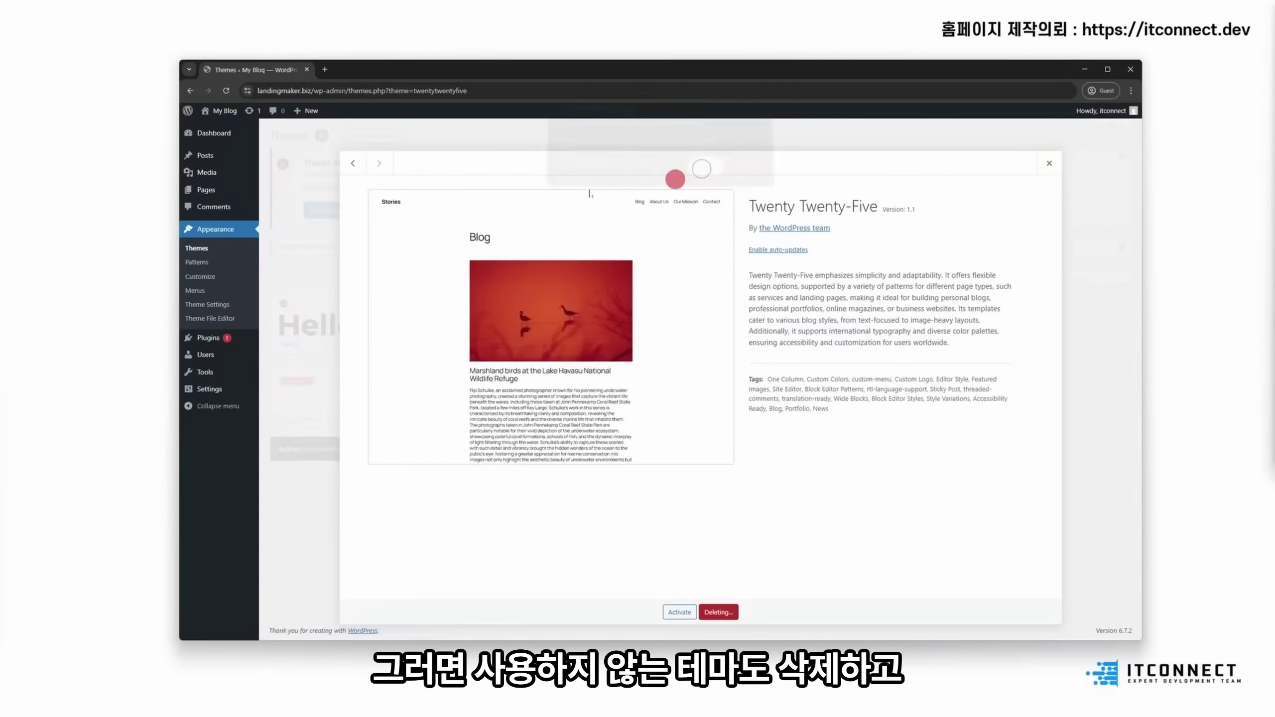
Step: Install and activate the Elementor plugin, then exit its account onboarding without connecting
left_click(330, 211)
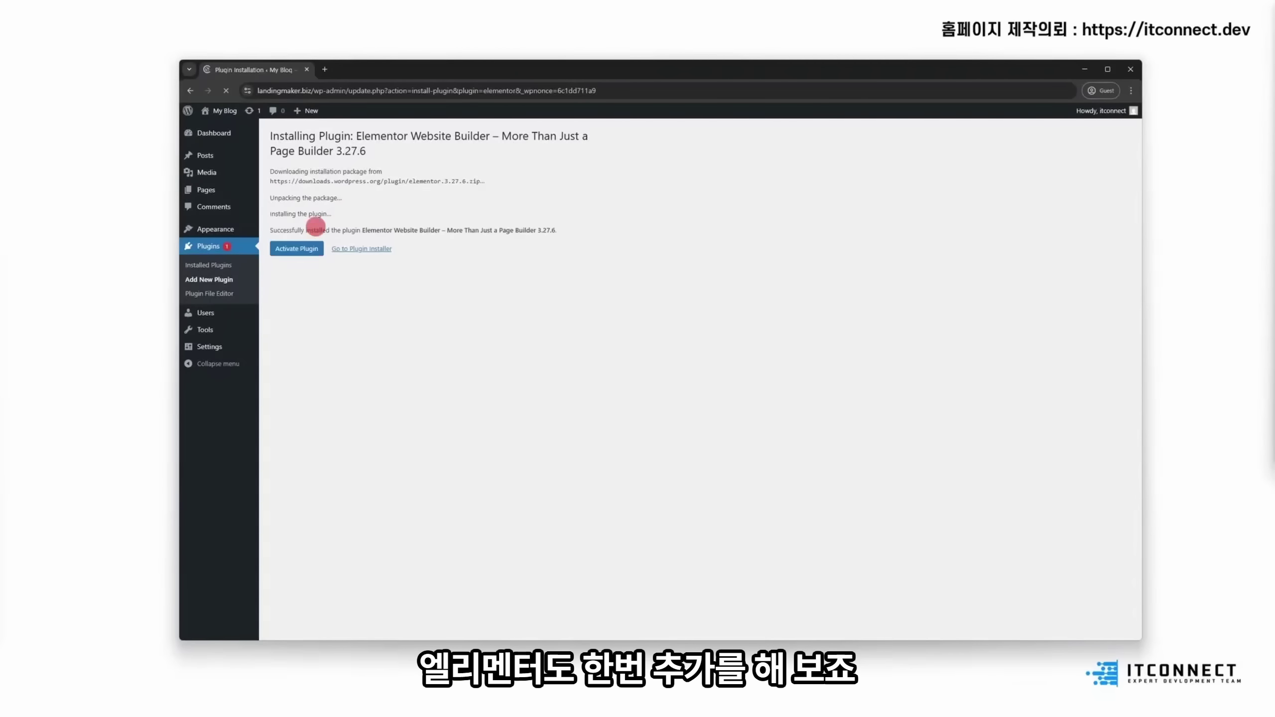
left_click(298, 249)
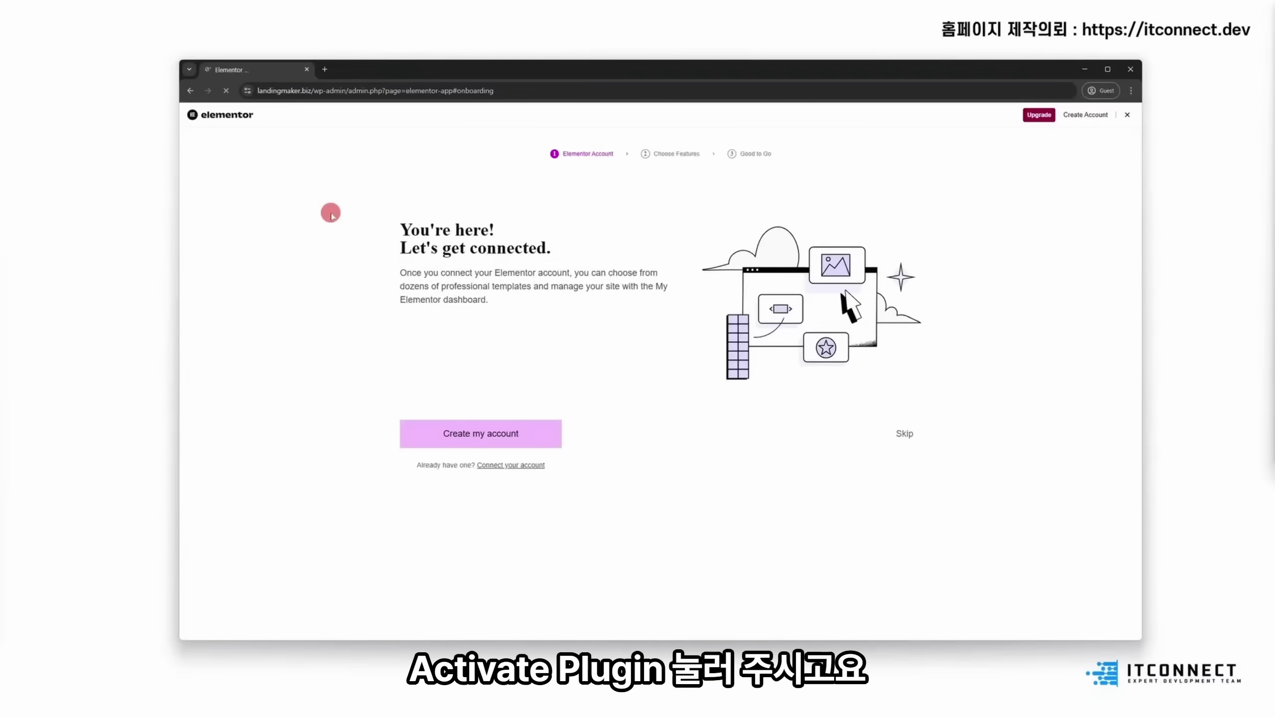
left_click(1128, 116)
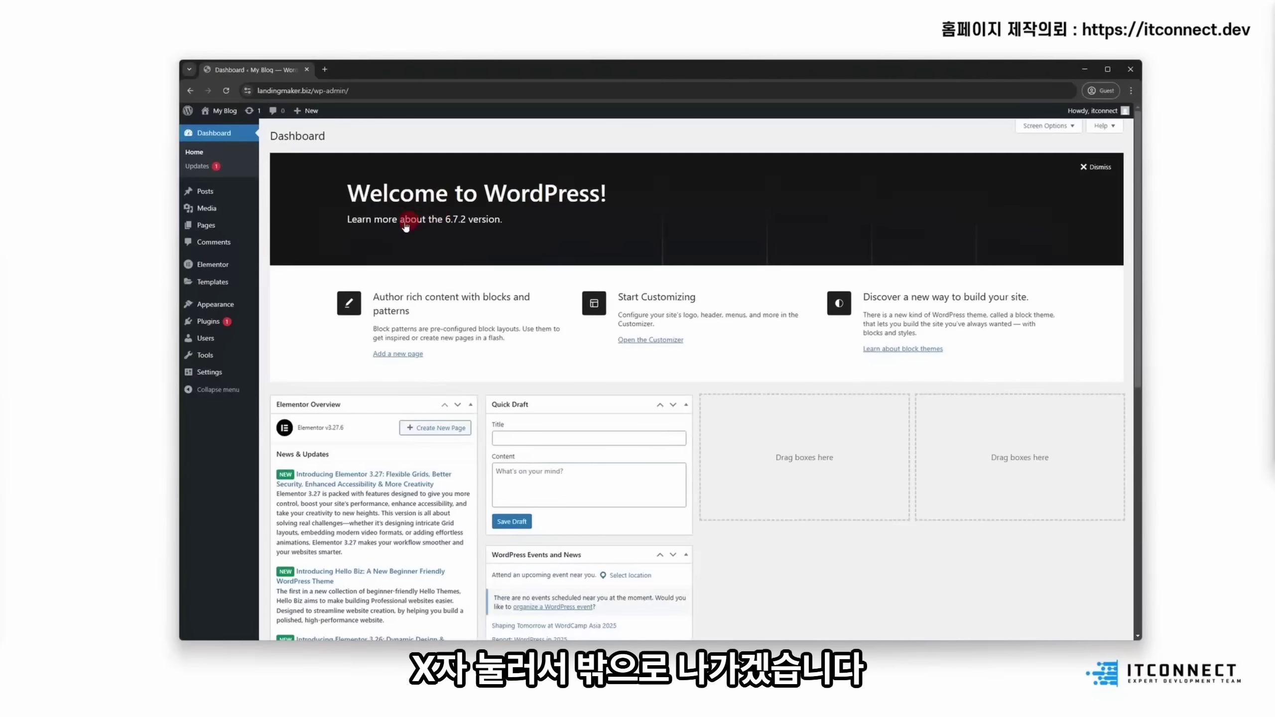
Step: Delete the Akismet Anti-spam and Hello Dolly plugins in bulk, keeping Elementor
left_click(214, 321)
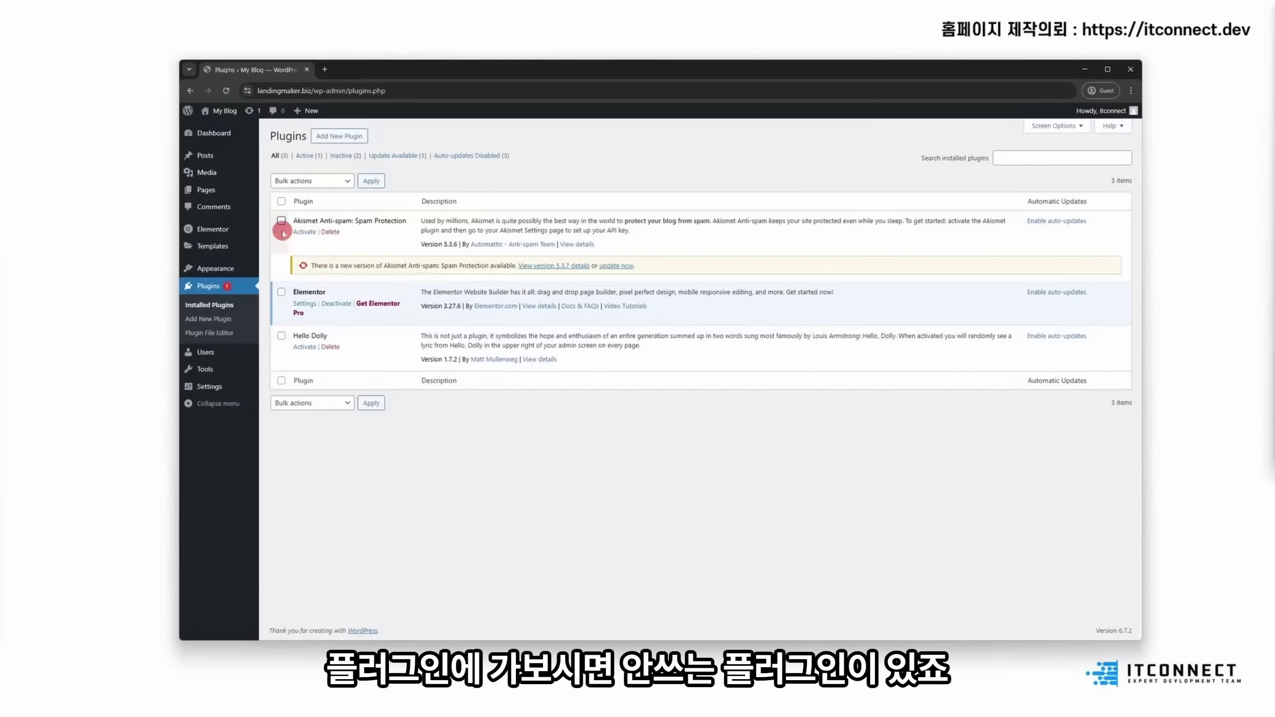
left_click(282, 221)
left_click(282, 336)
left_click(312, 181)
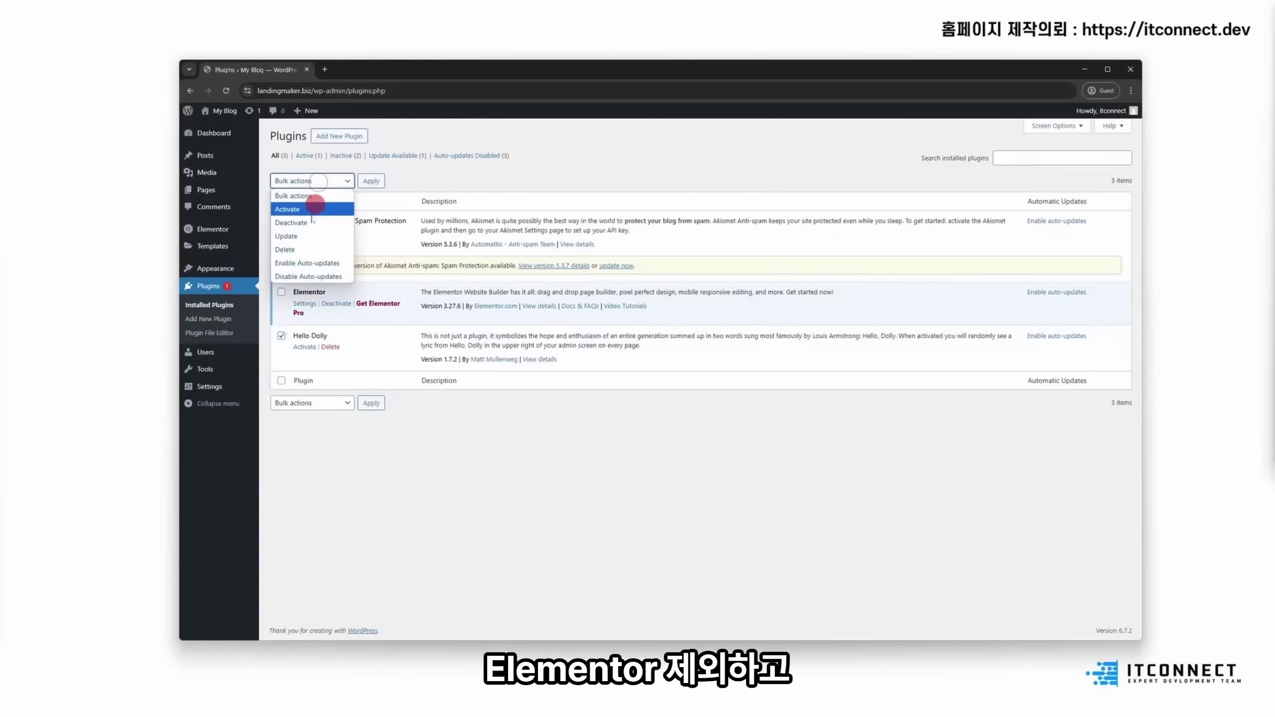
left_click(306, 246)
left_click(371, 181)
left_click(699, 159)
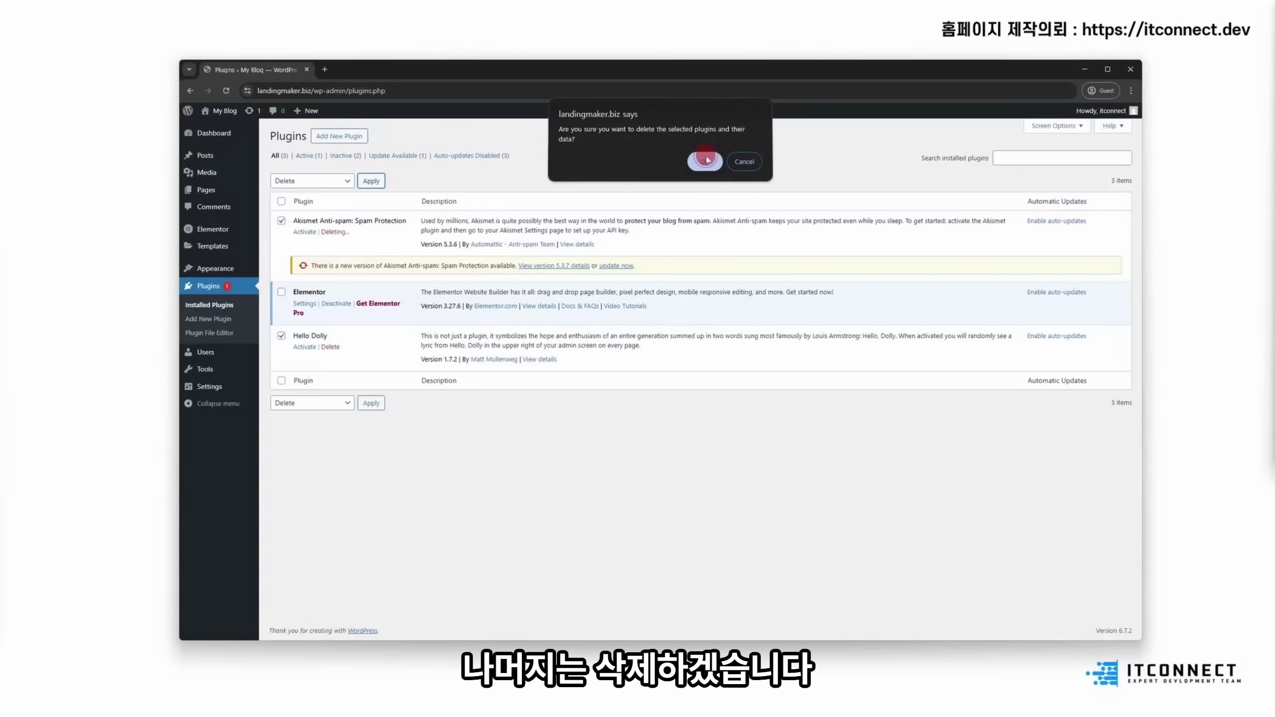
Step: Set the site's timezone to UTC+9 in the general settings and save the changes
left_click(281, 382)
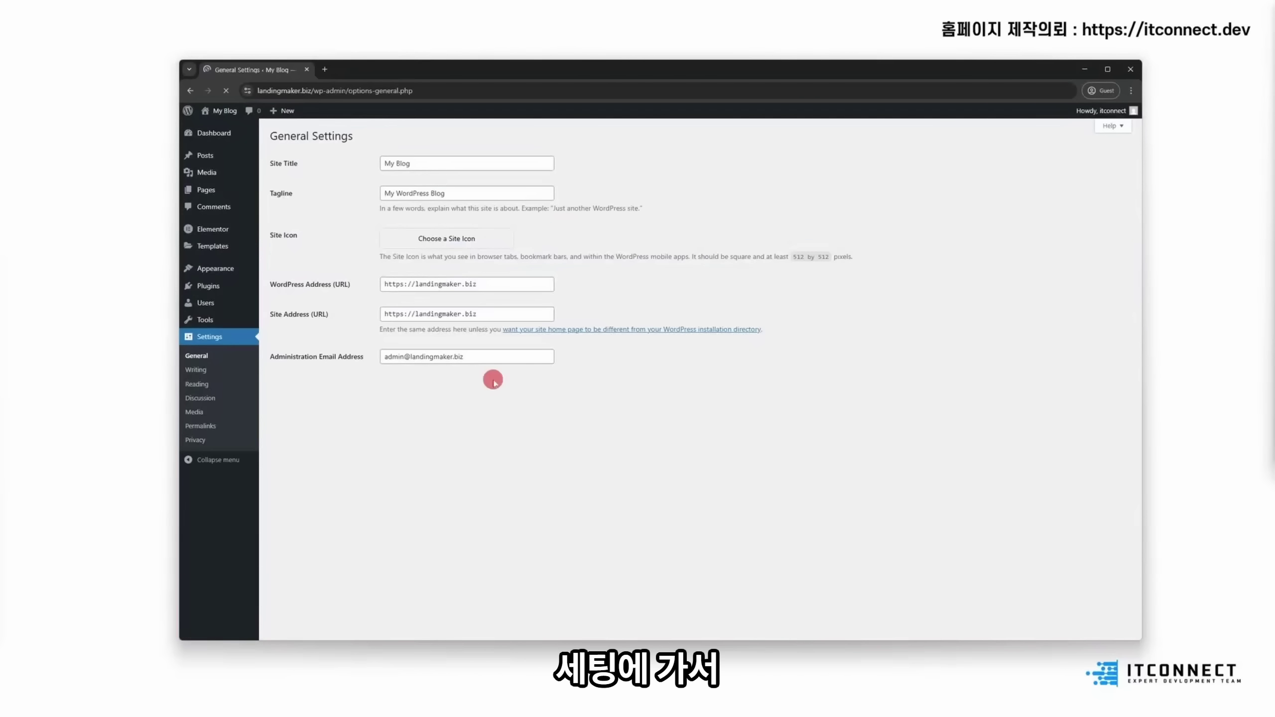
scroll(431, 346, "down", 1)
left_click(433, 438)
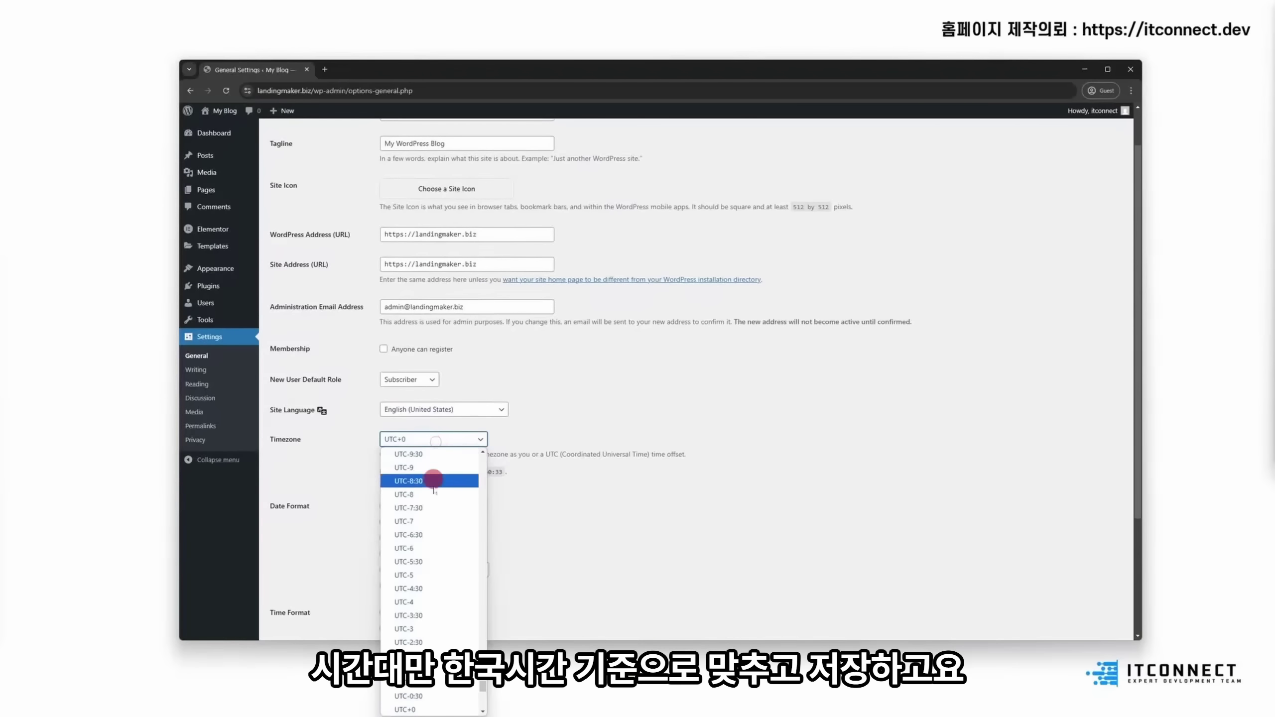
left_click(441, 575)
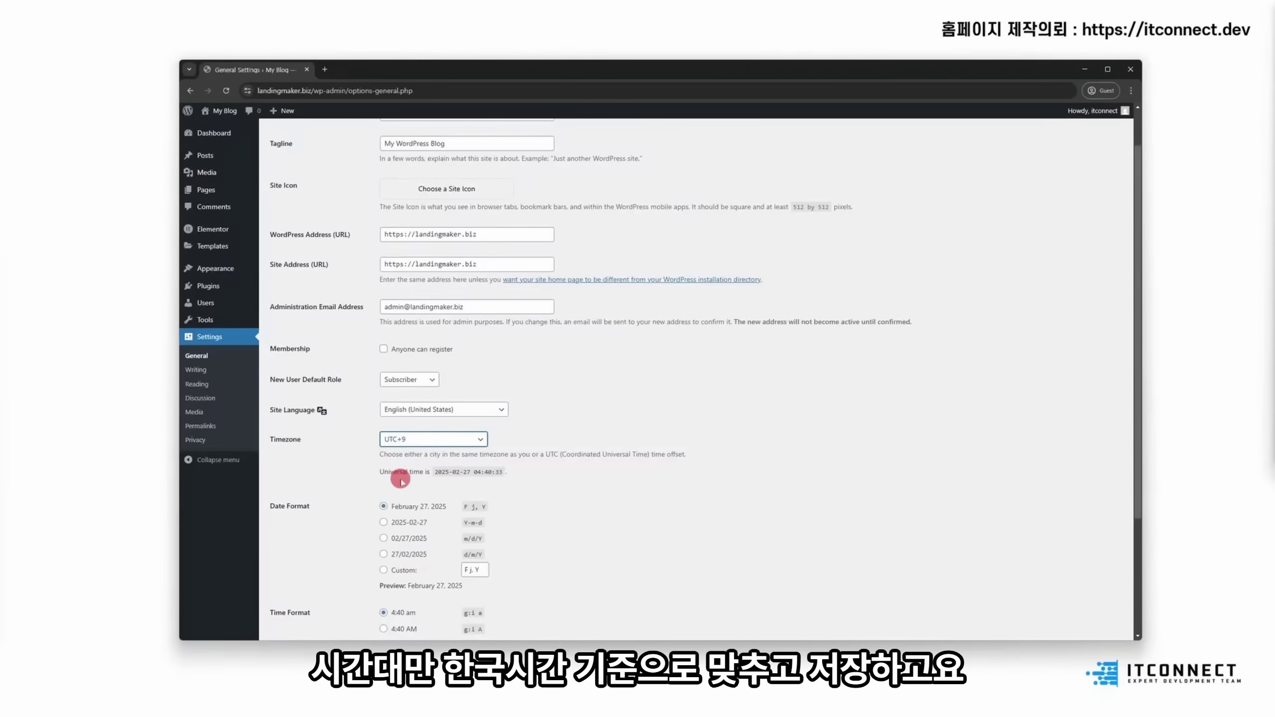
scroll(314, 580, "down", 3)
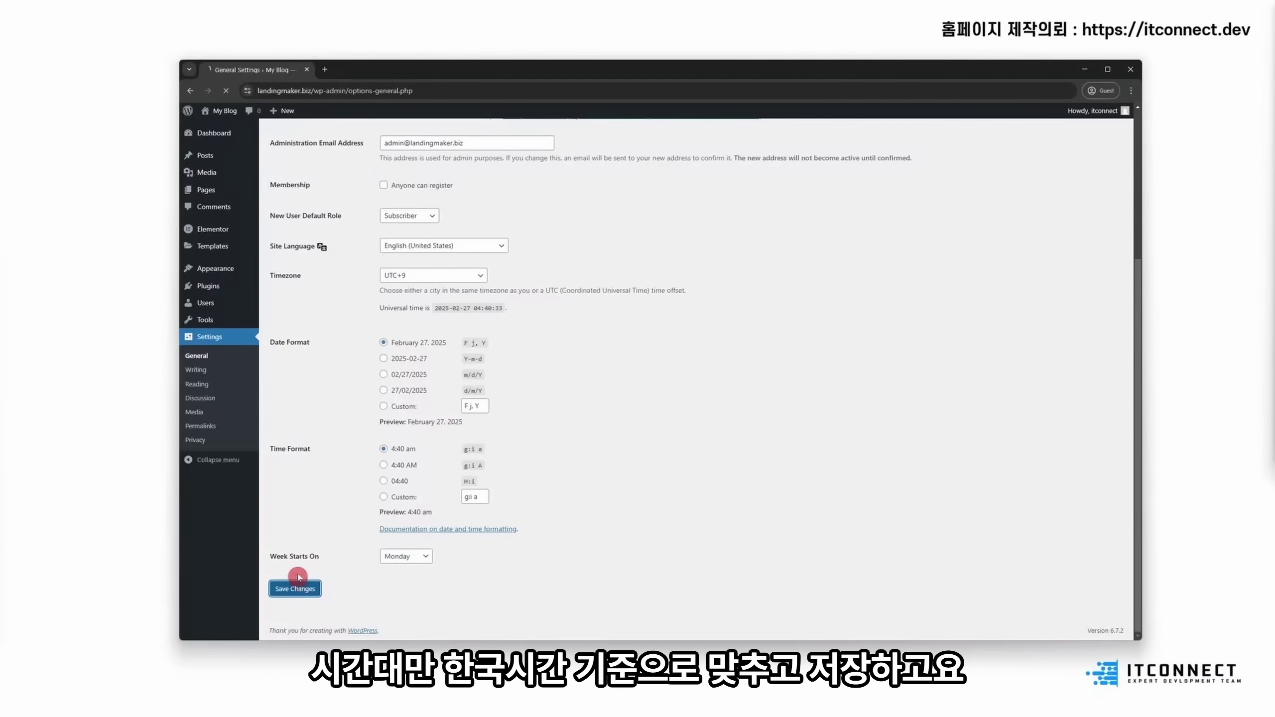
Step: Discourage search engines from indexing the site in the reading settings and save
left_click(206, 382)
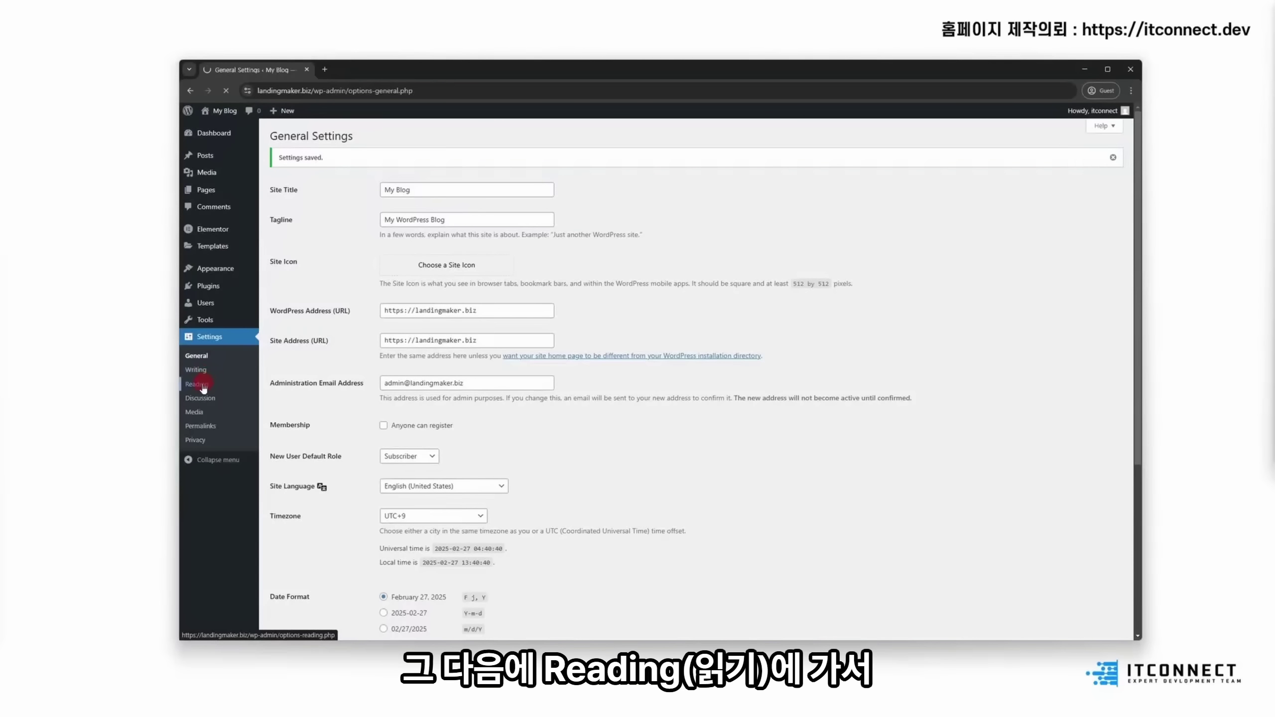
left_click(386, 288)
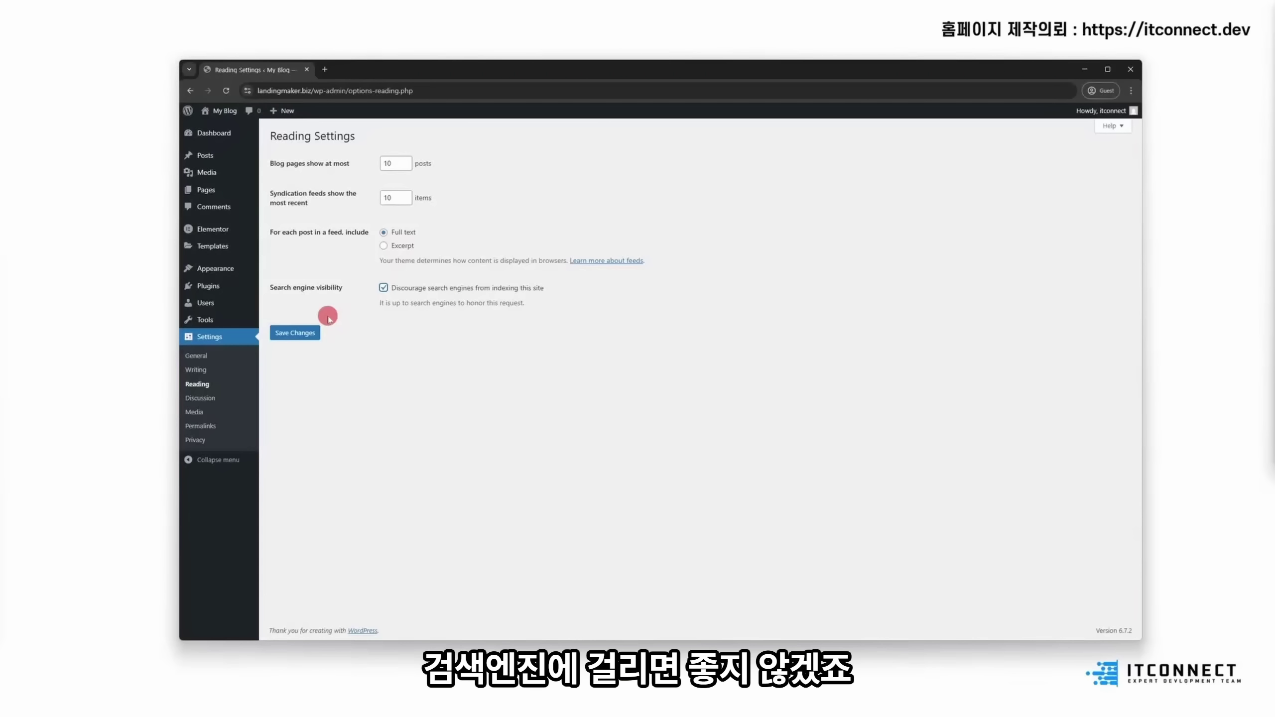
left_click(295, 333)
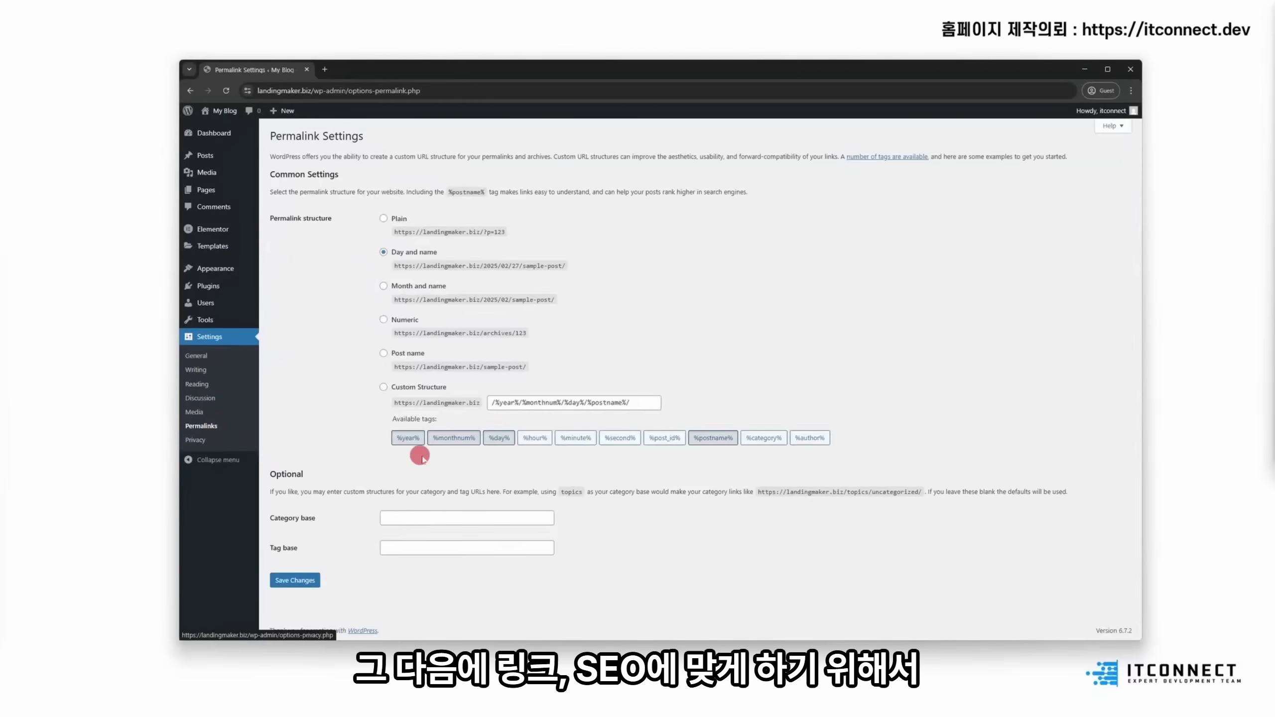
Step: Set the permalink structure to Post name and save the changes
left_click(409, 353)
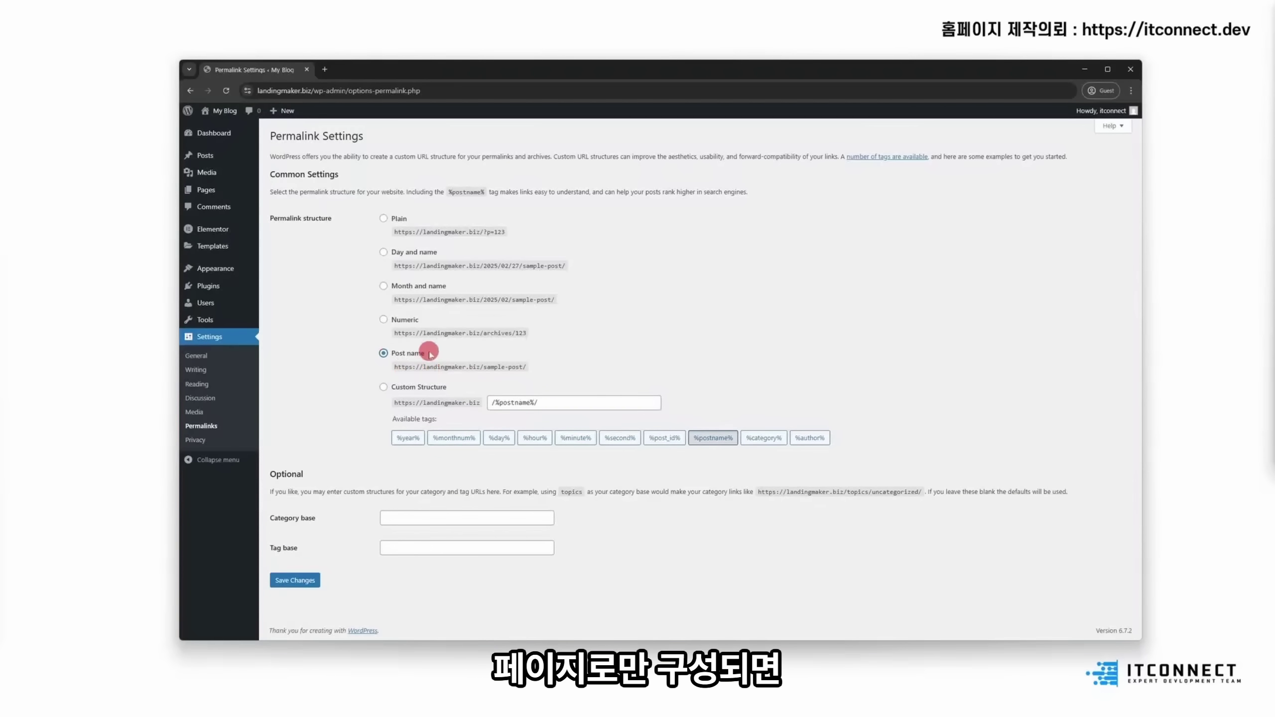
left_click(296, 581)
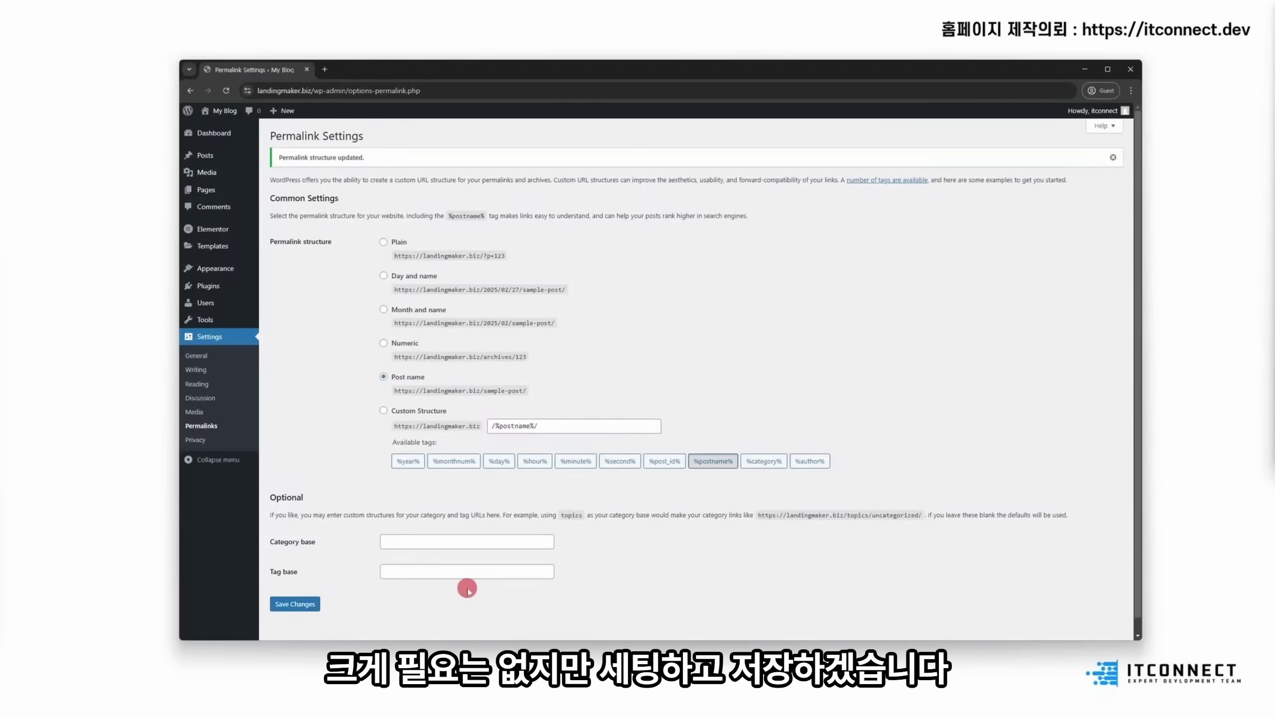
Step: Start a new page and dismiss the block editor's welcome guide
mouse_move(227, 192)
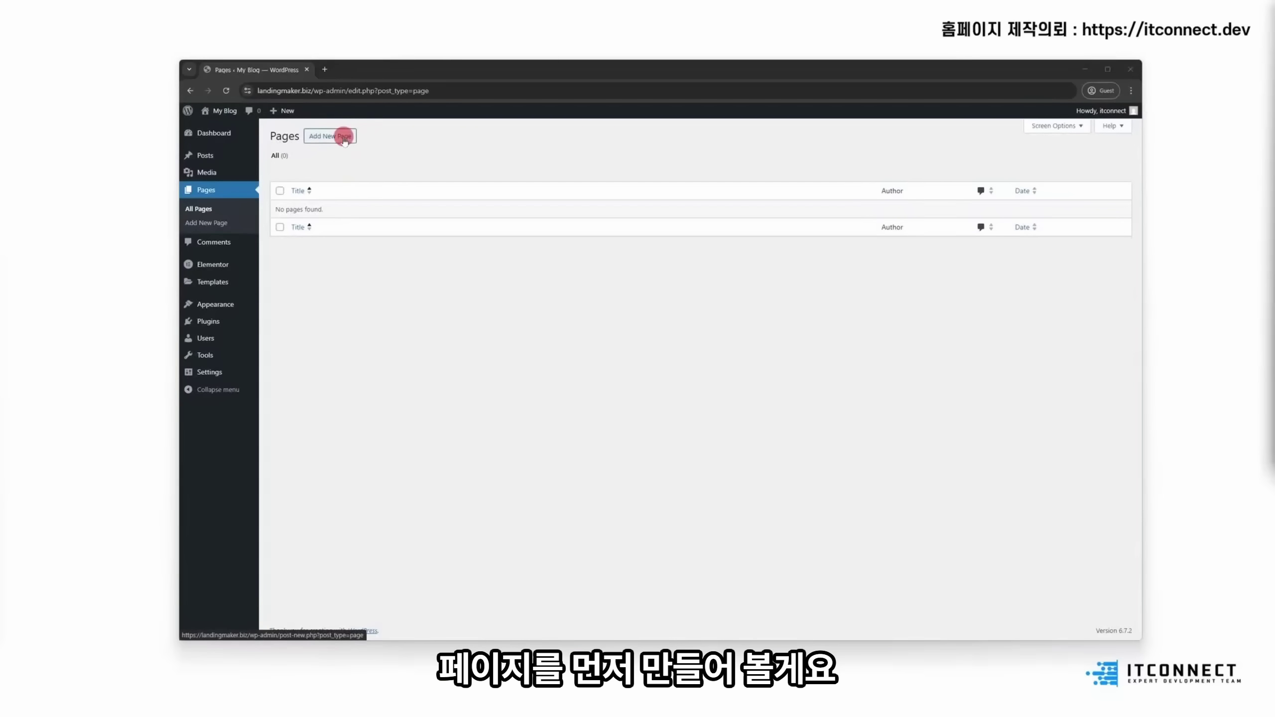
left_click(344, 139)
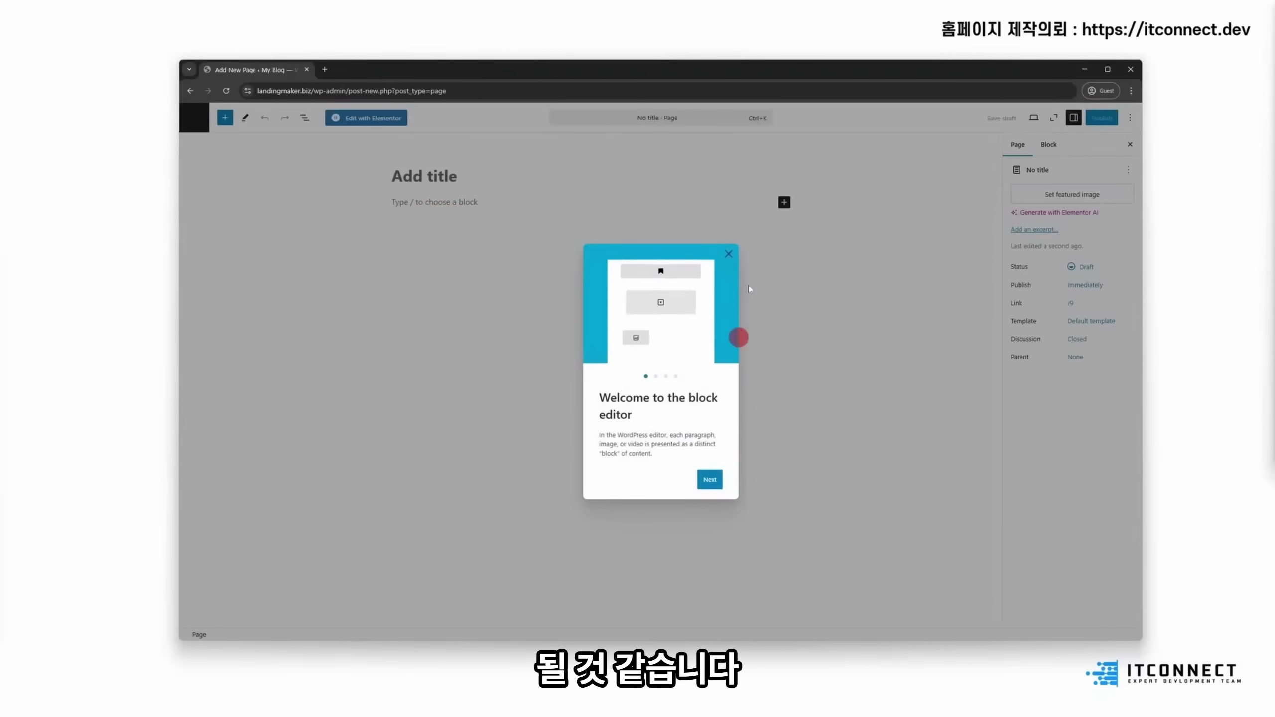
left_click(728, 253)
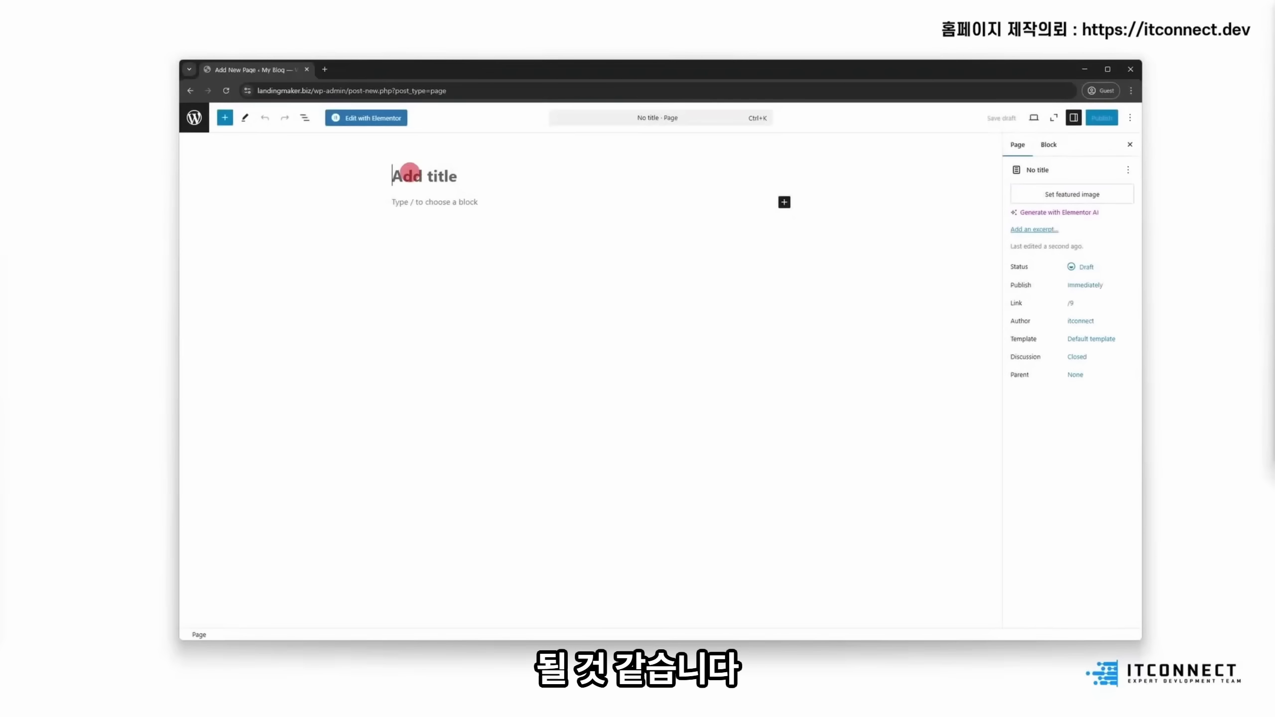
Step: Title the new page 메인페이지, publish it and return to the pages list
left_click(406, 176)
type("ㅁㅔ인ㅍ")
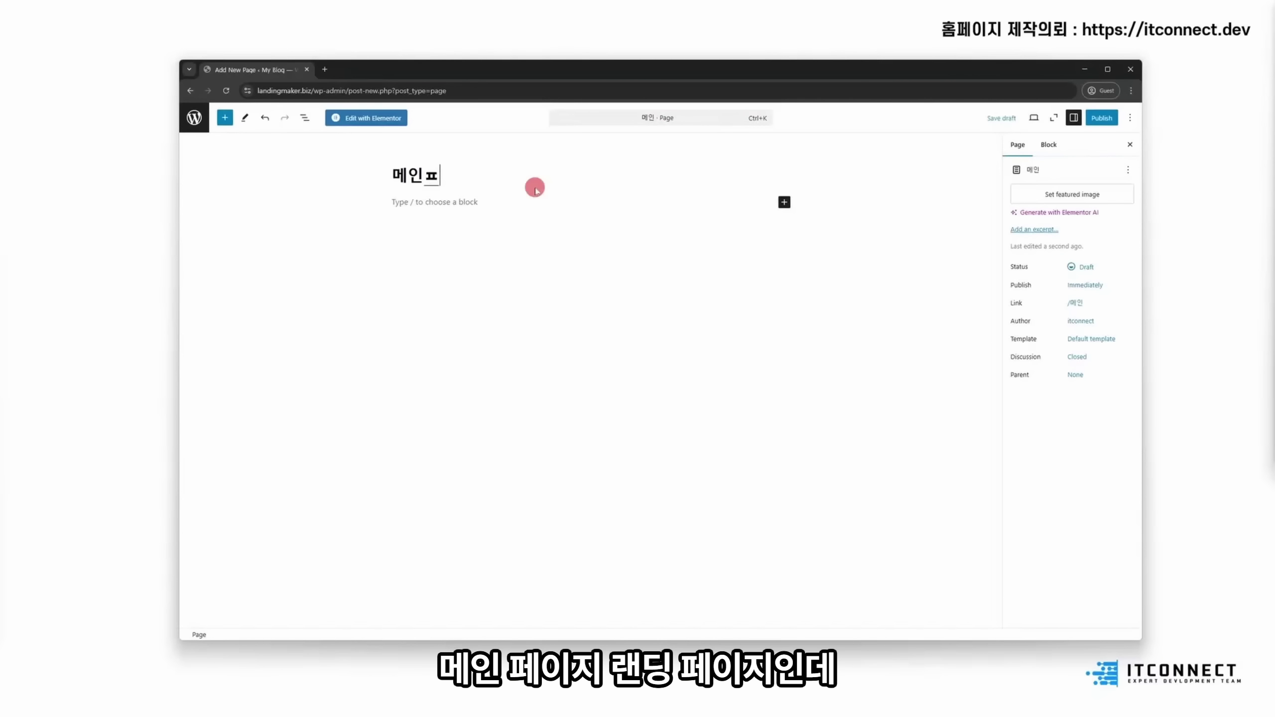
type("ㅔㅇㅣㅈㅣ")
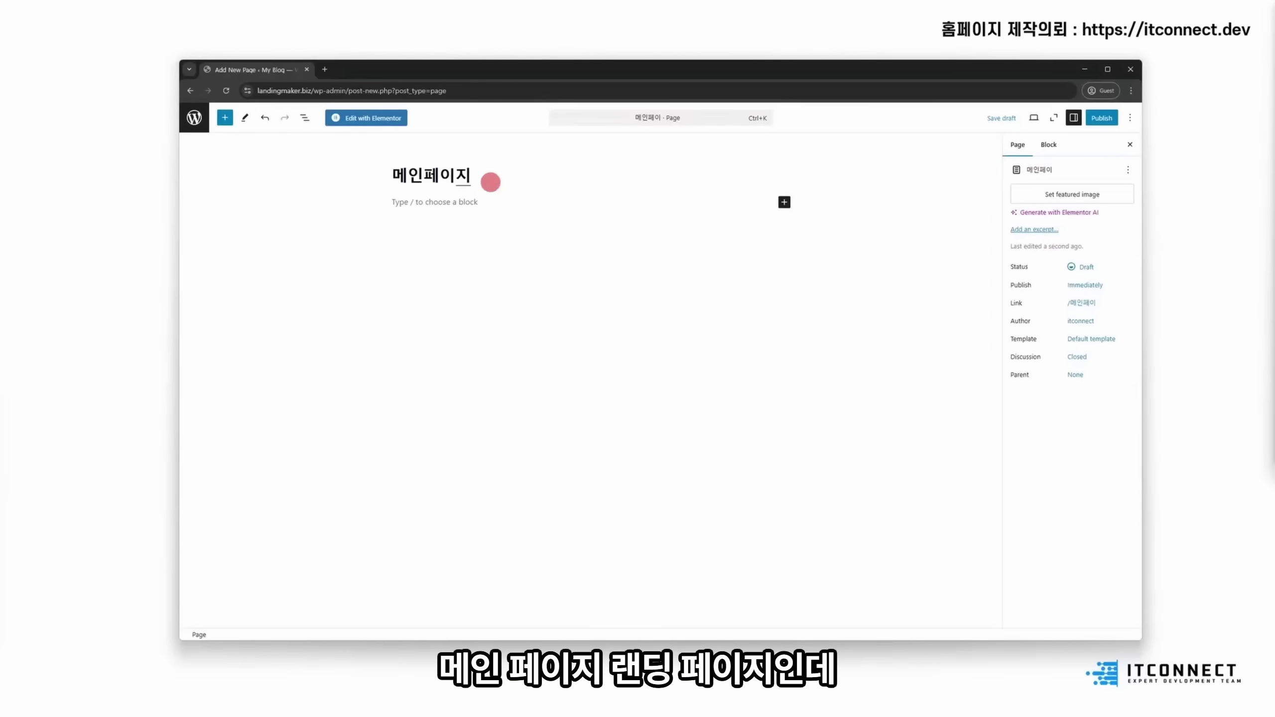
left_click(1102, 119)
left_click(1097, 120)
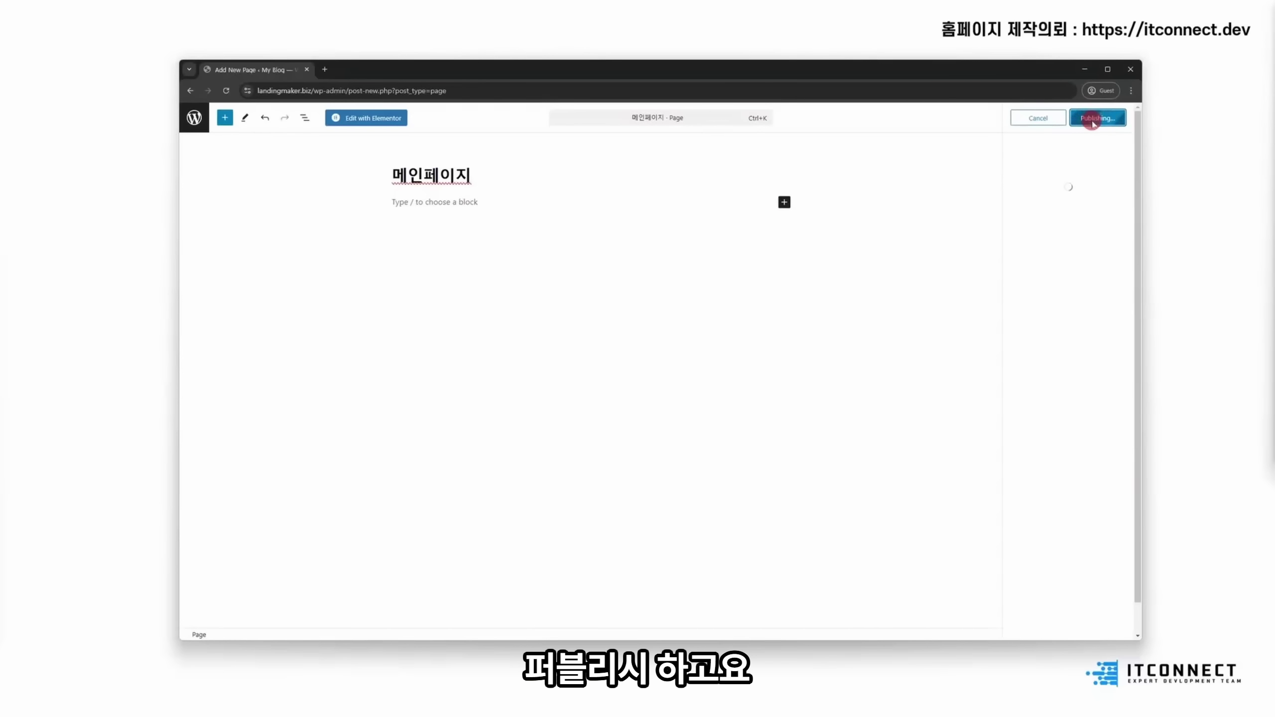
left_click(1126, 117)
left_click(193, 117)
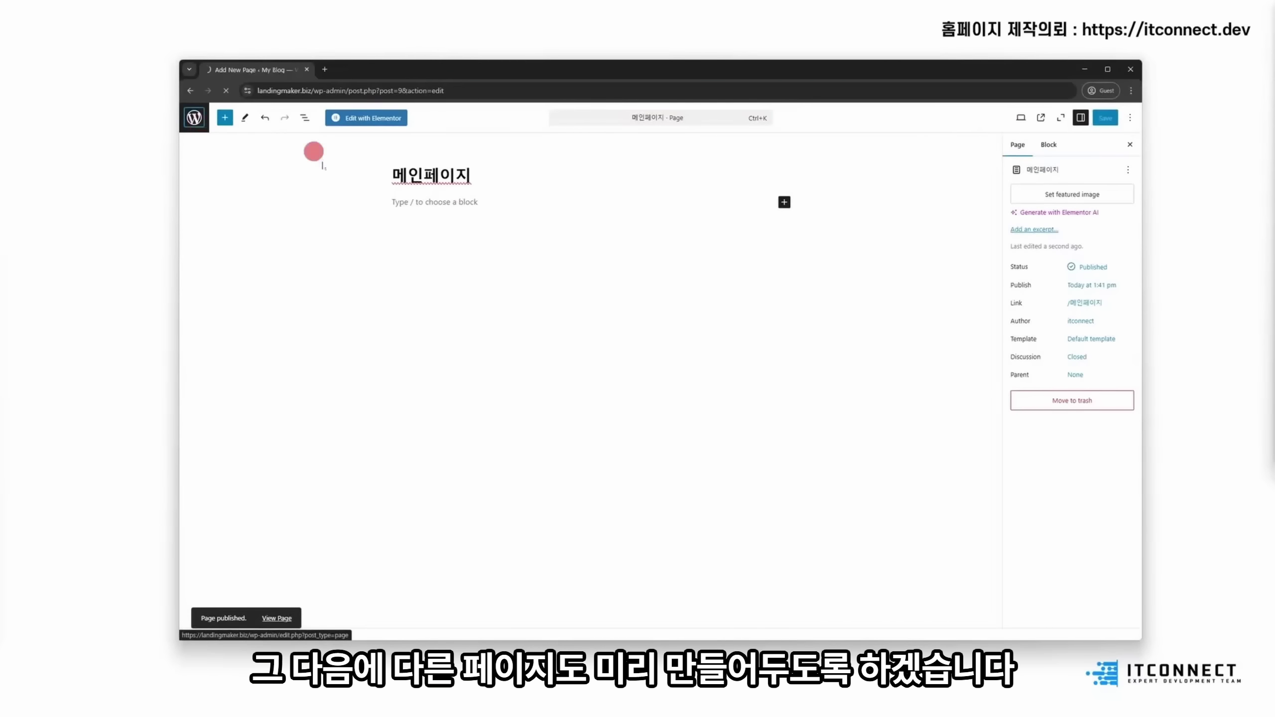
Step: Create and publish a page titled ABOUT, then return to the pages list
left_click(329, 135)
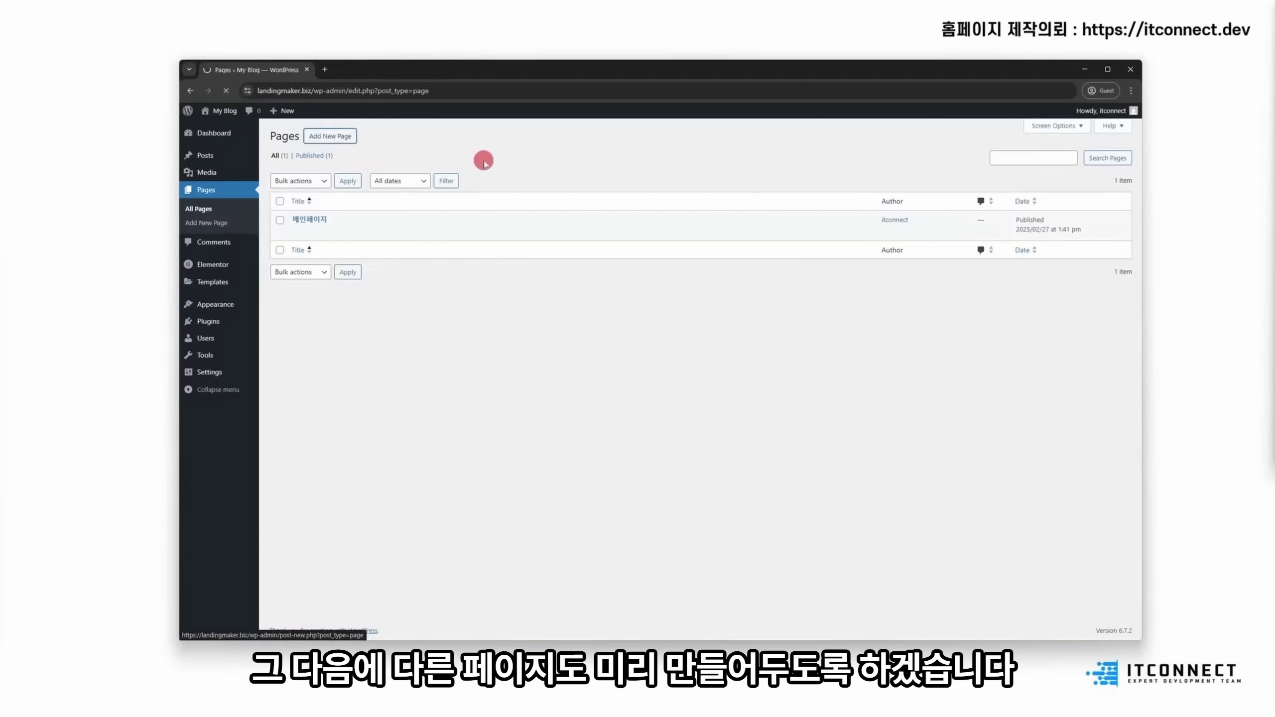
type("ABOUT")
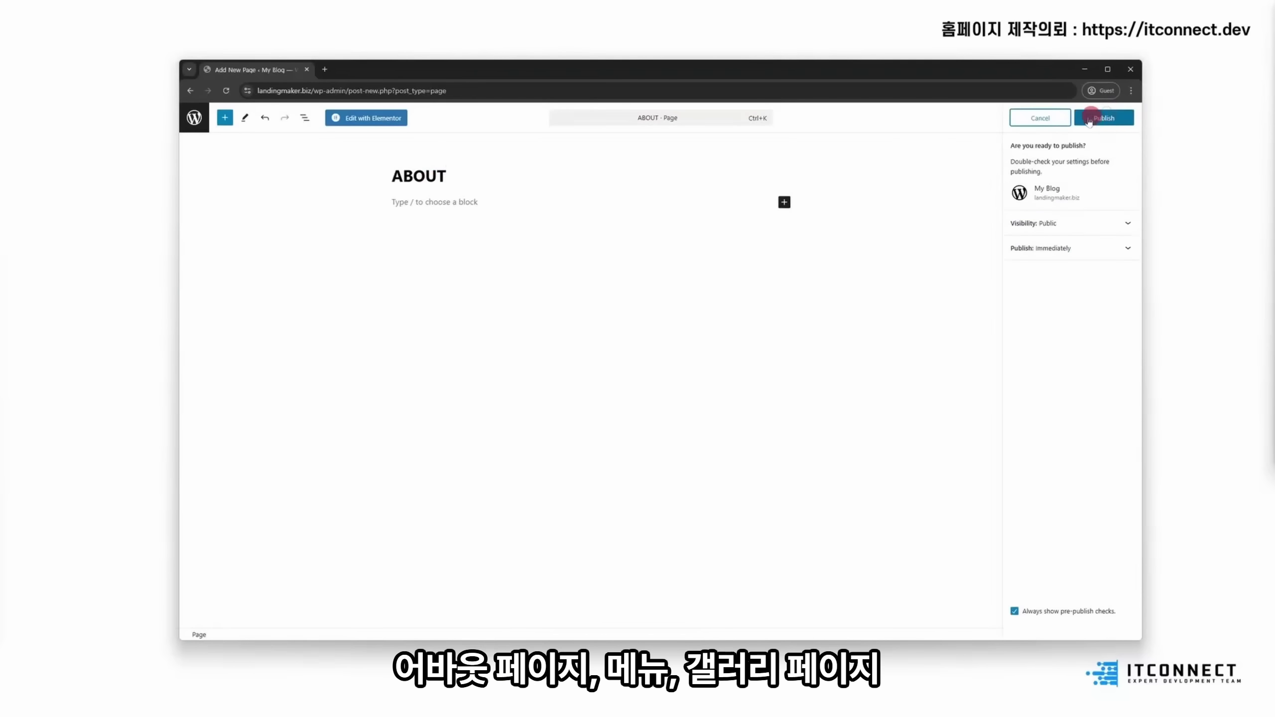
left_click(1101, 118)
left_click(195, 119)
Step: Create and publish a page titled MENU
left_click(330, 135)
type("M")
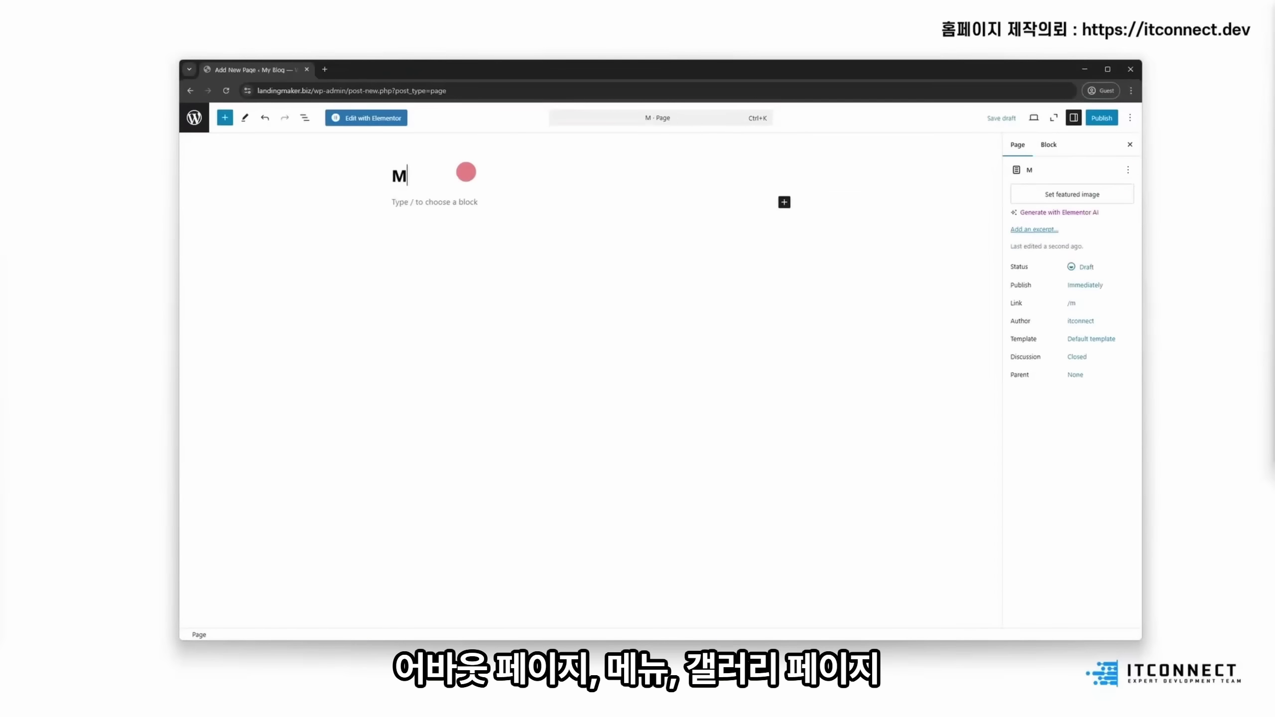
type("ECNU")
key("BackSpace")
key("BackSpace")
key("BackSpace")
type("NU")
left_click(1101, 118)
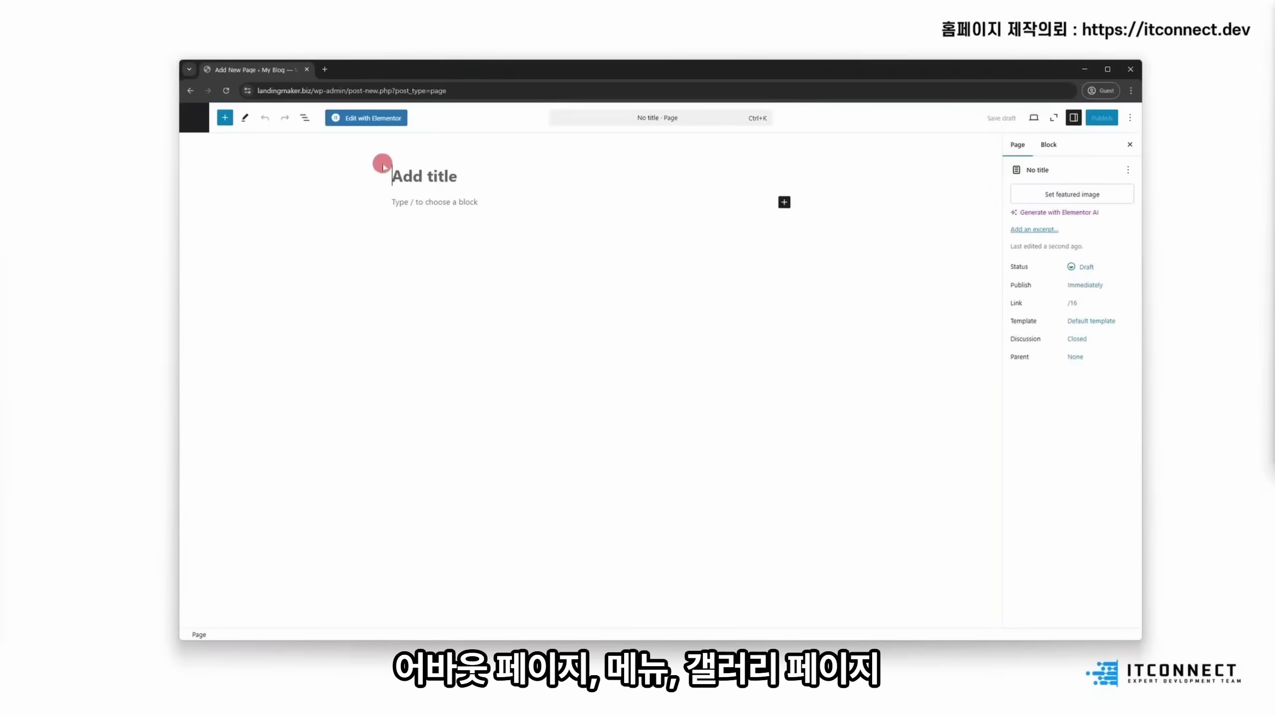
Step: Publish two more pages titled GALLERY and CONTACT, then return to the pages list
type("GALLERY")
left_click(1101, 117)
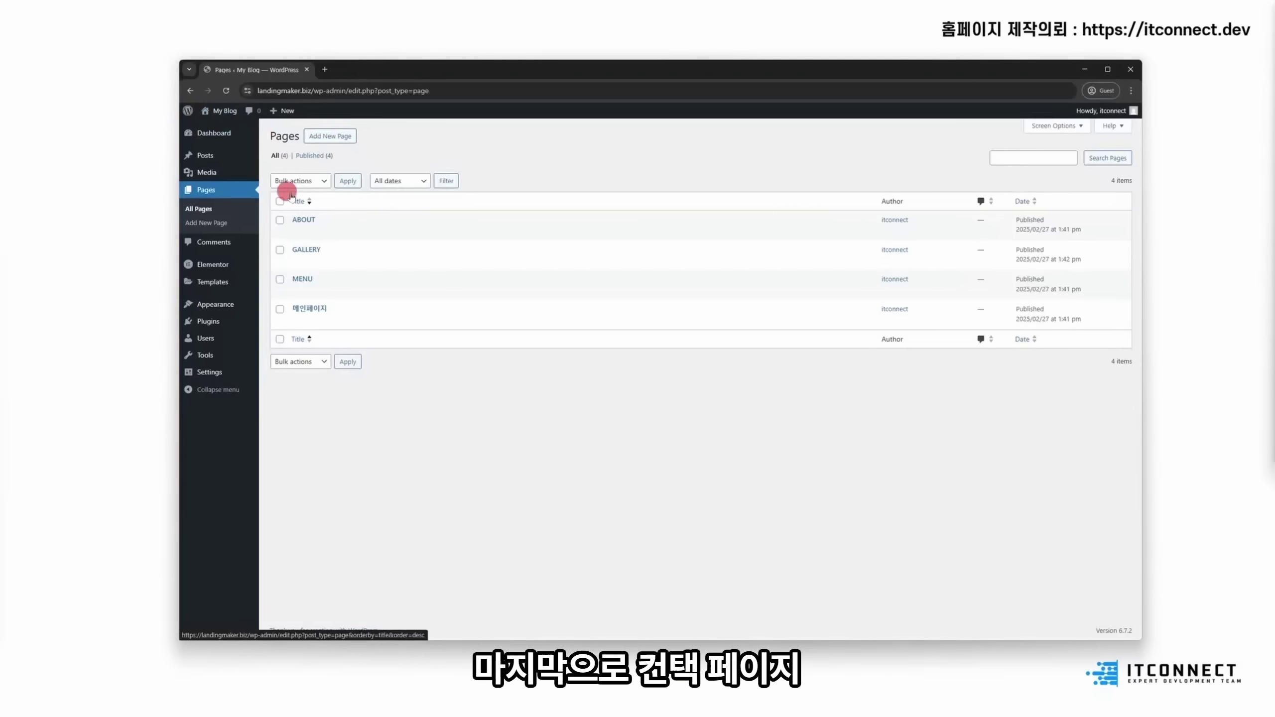
left_click(329, 135)
type("CONTACT")
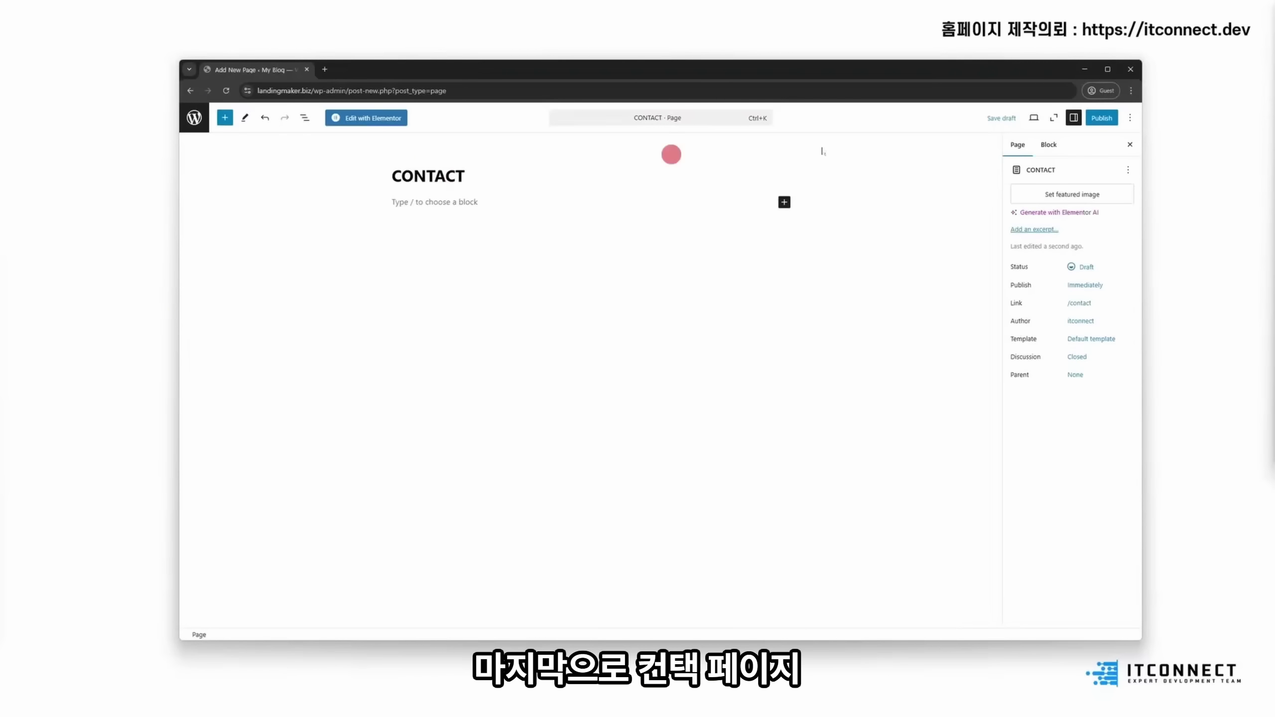
left_click(1108, 126)
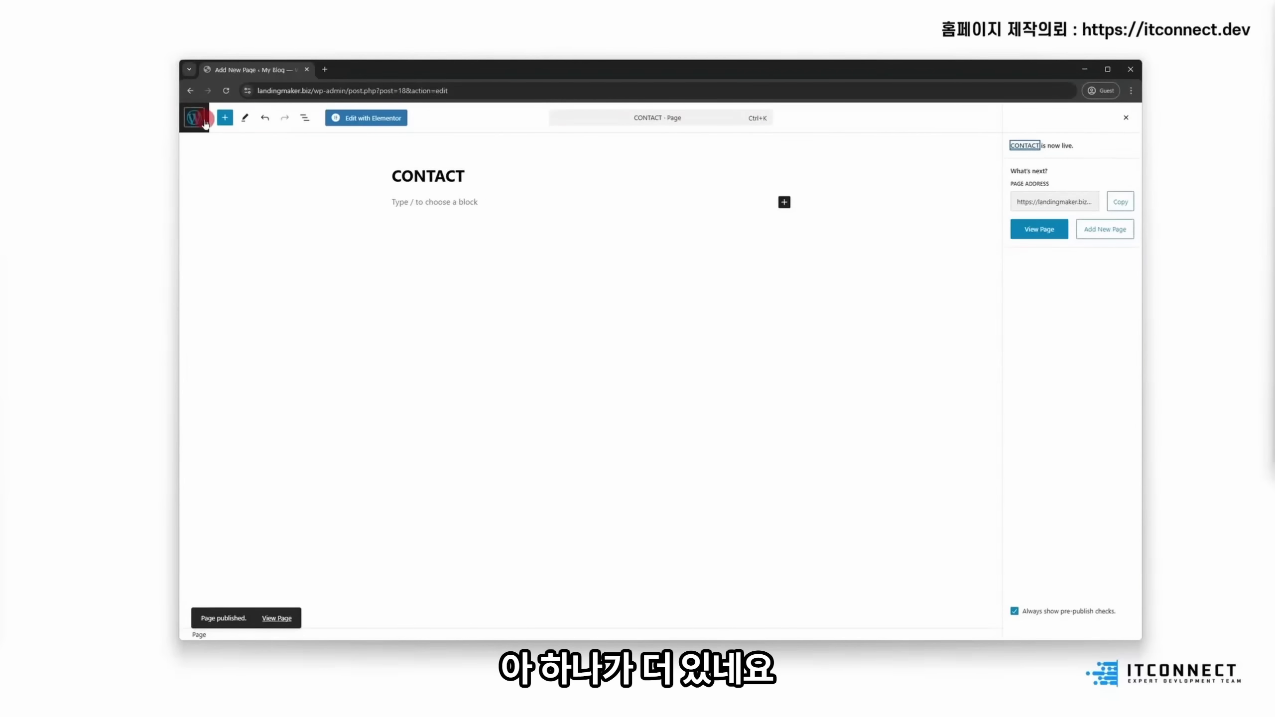
left_click(194, 119)
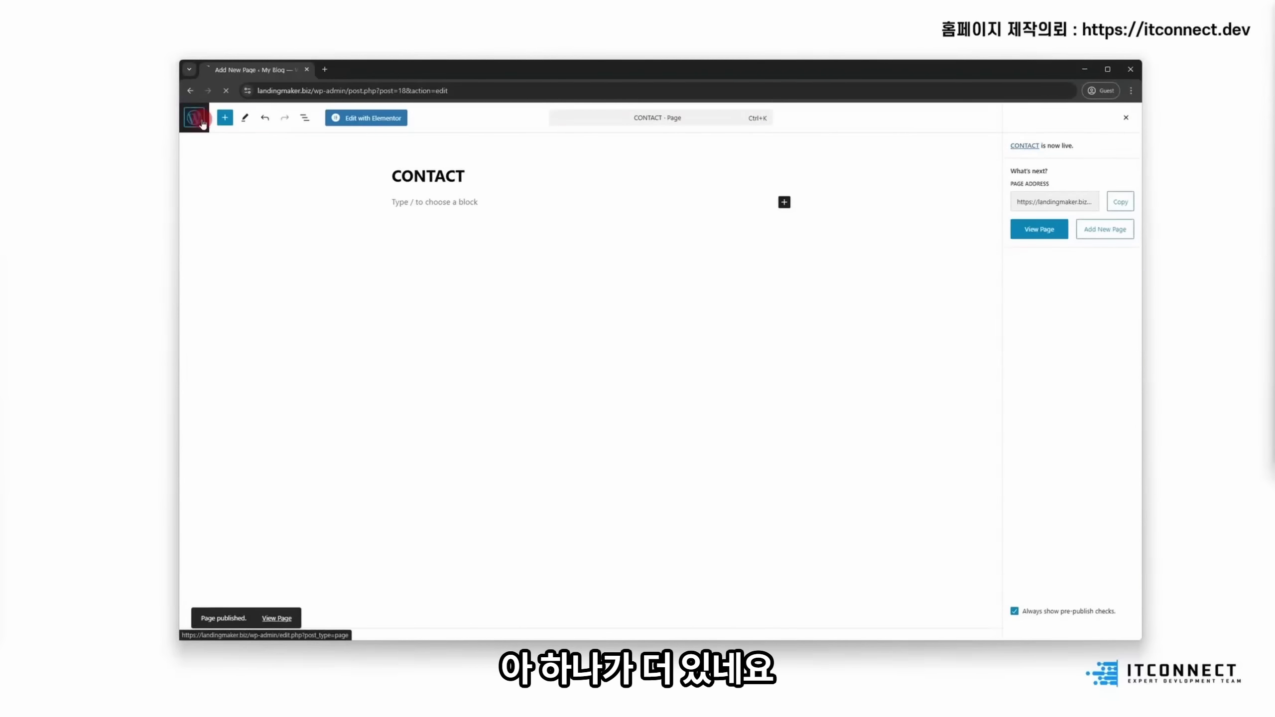
Step: Create and publish a page titled RESERVATION, then return to the pages list
left_click(347, 137)
type("R")
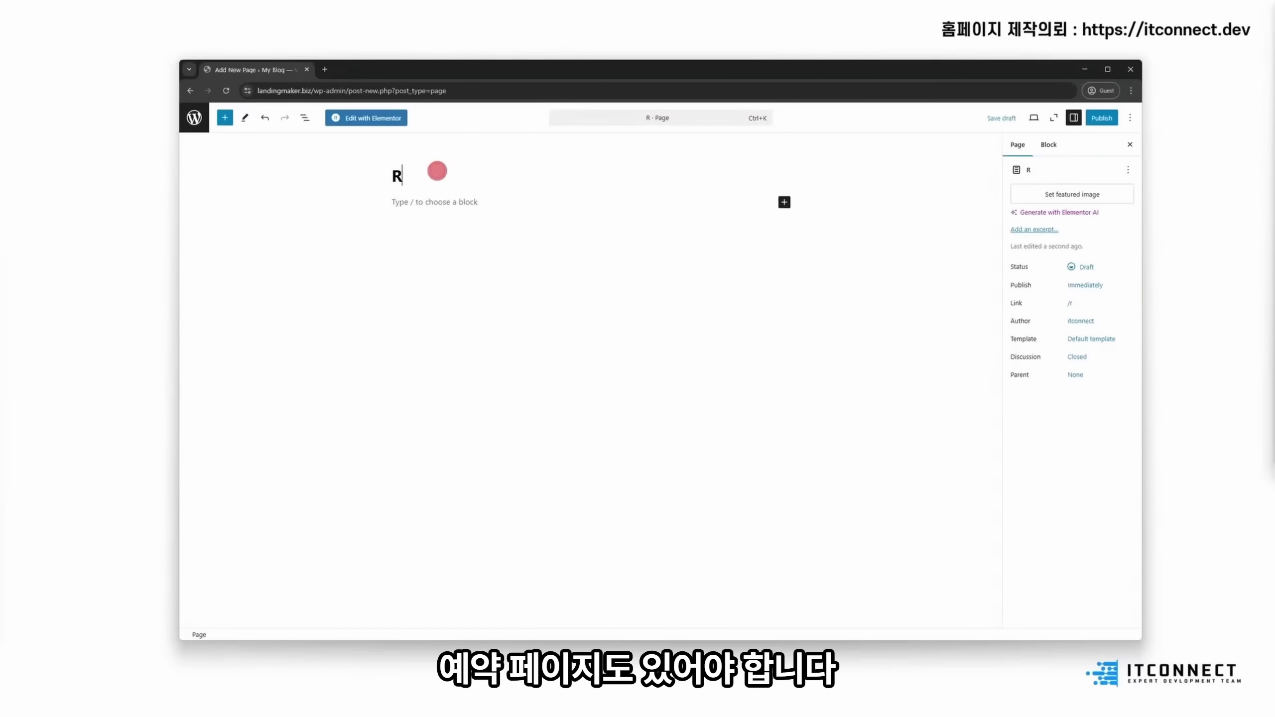
type("ESERVATION")
left_click(1101, 117)
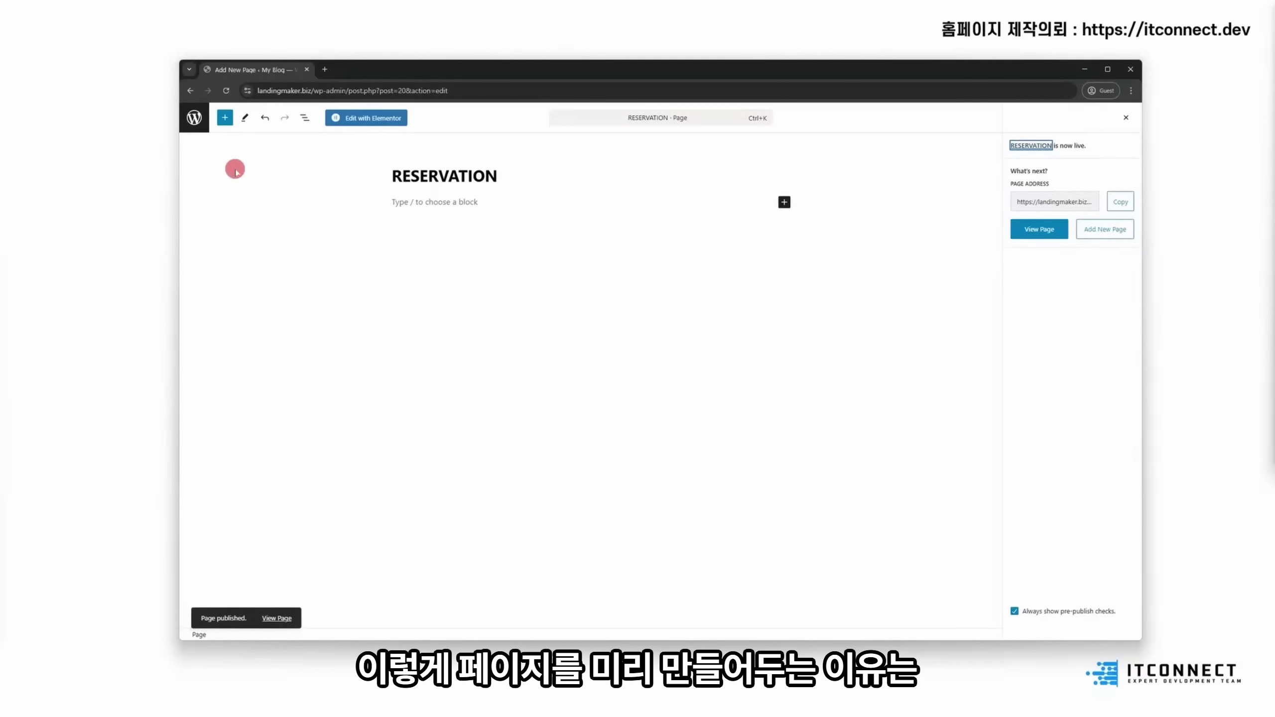
left_click(195, 120)
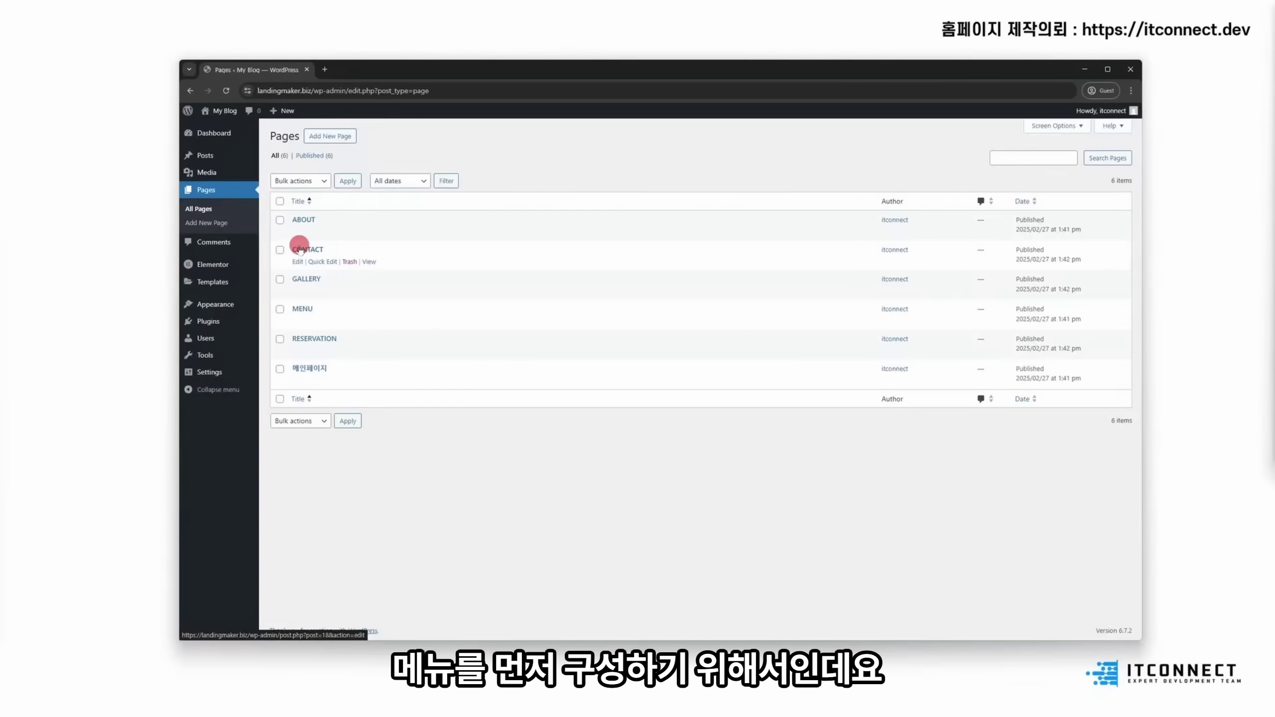
Step: Create a new navigation menu named Main menu in the site's appearance settings
mouse_move(216, 304)
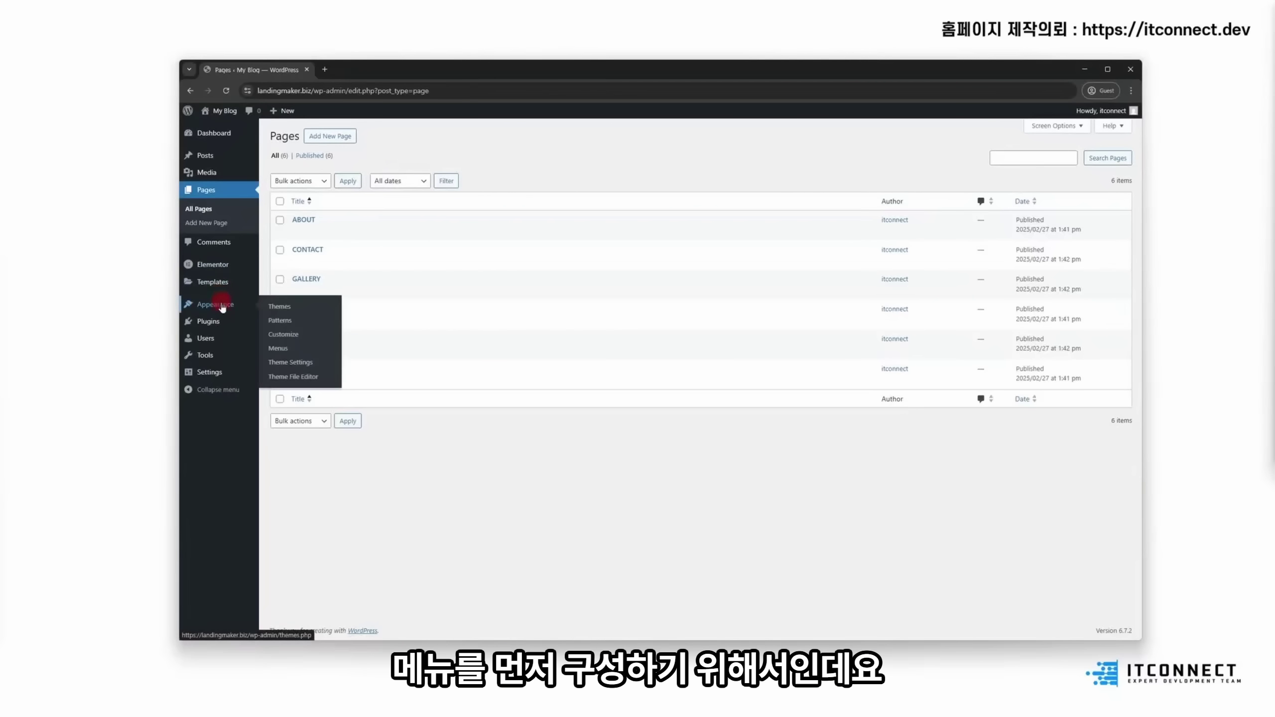
left_click(278, 348)
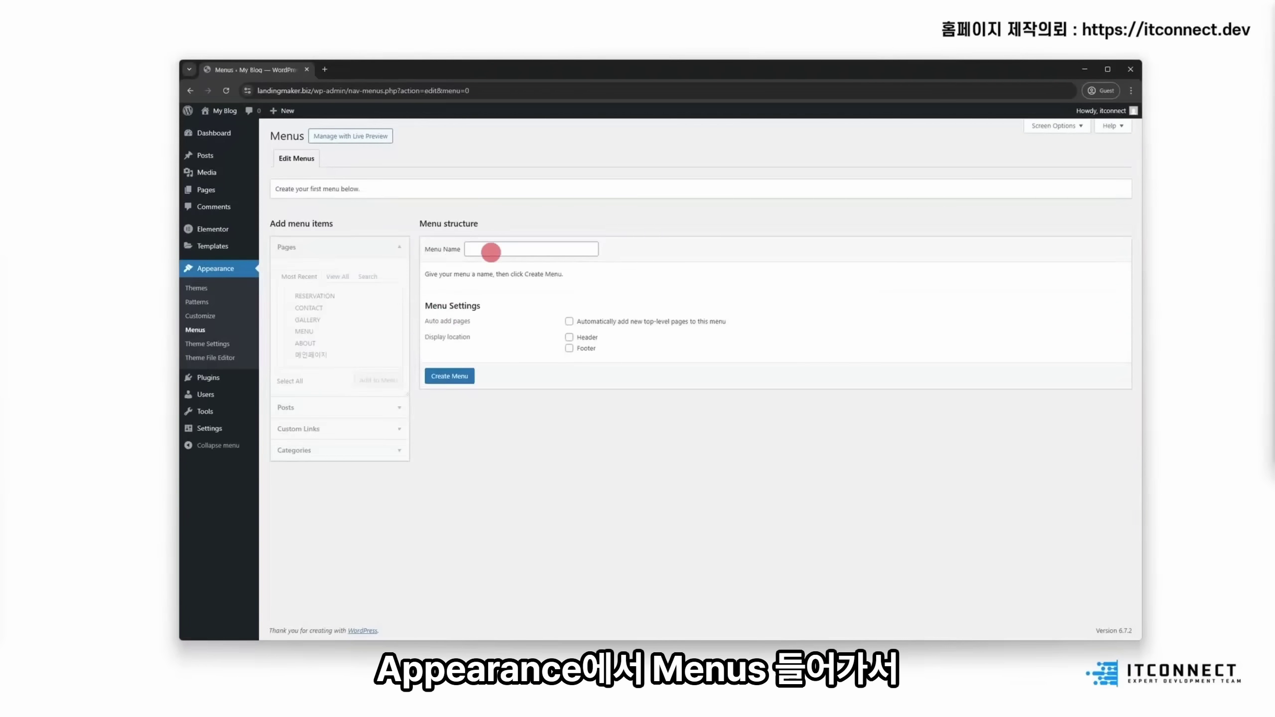
left_click(493, 251)
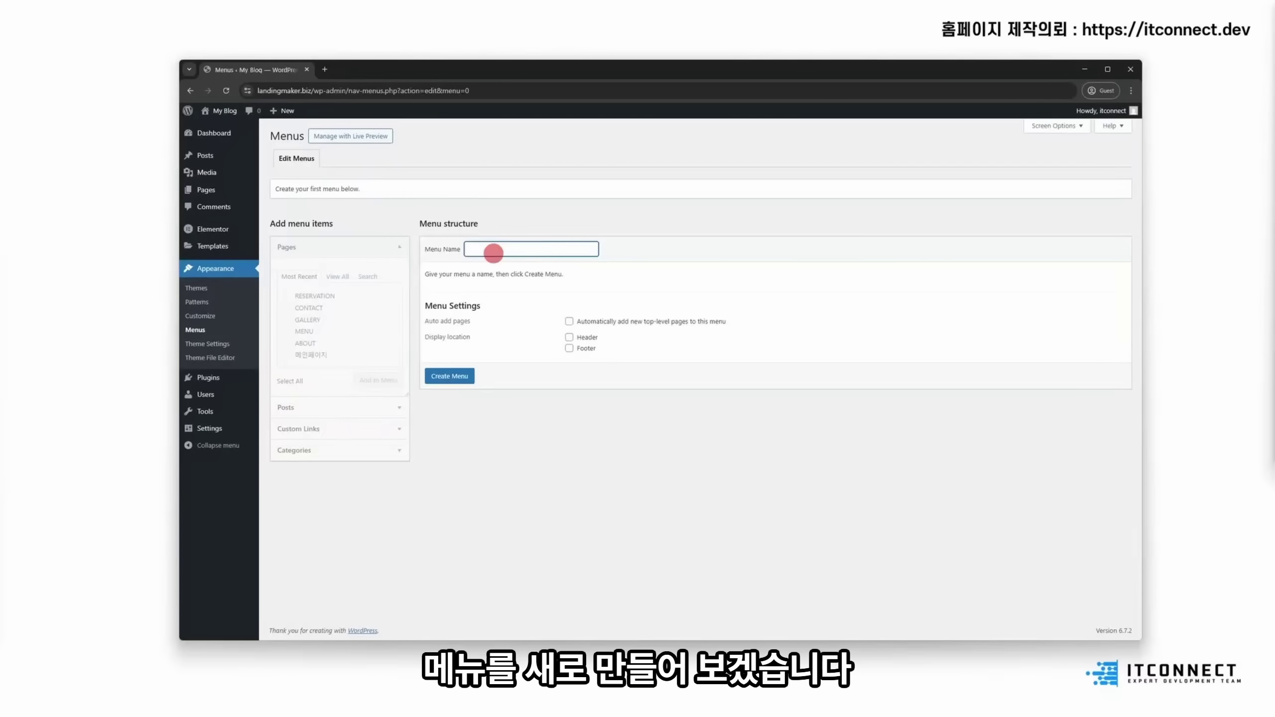
type("Main menu")
left_click(459, 377)
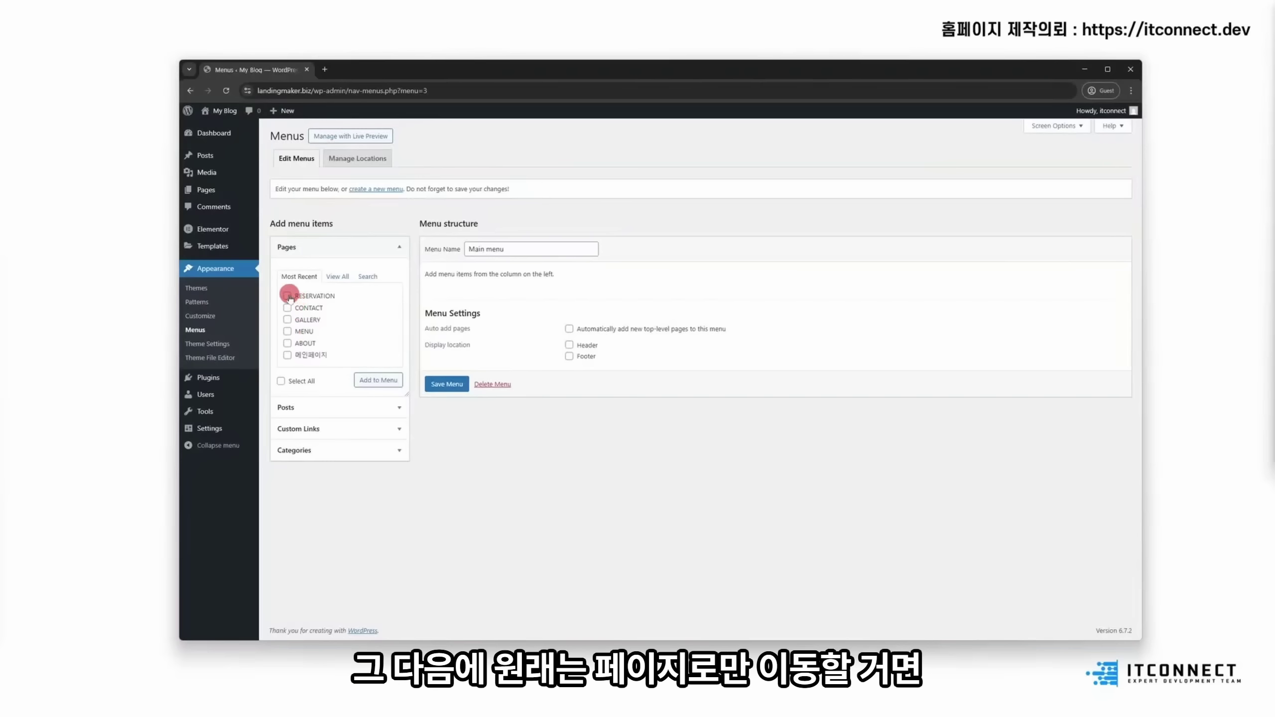
left_click(287, 344)
left_click(378, 380)
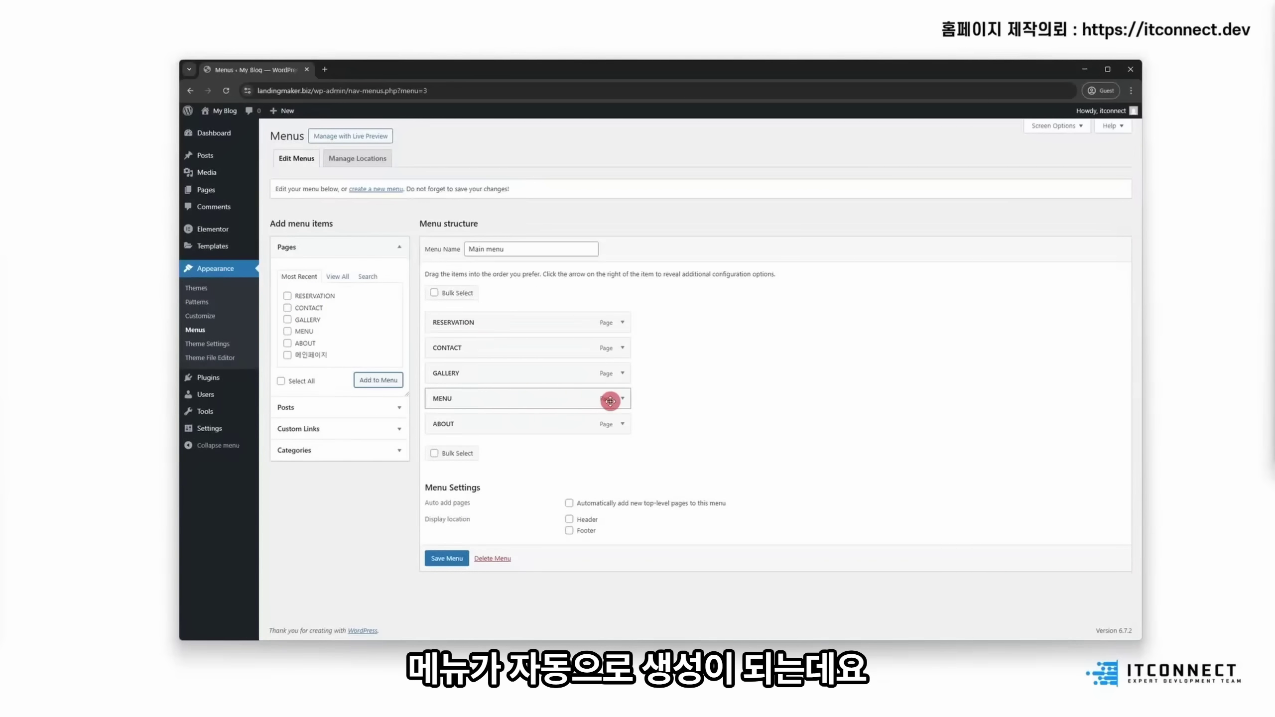
left_click(200, 332)
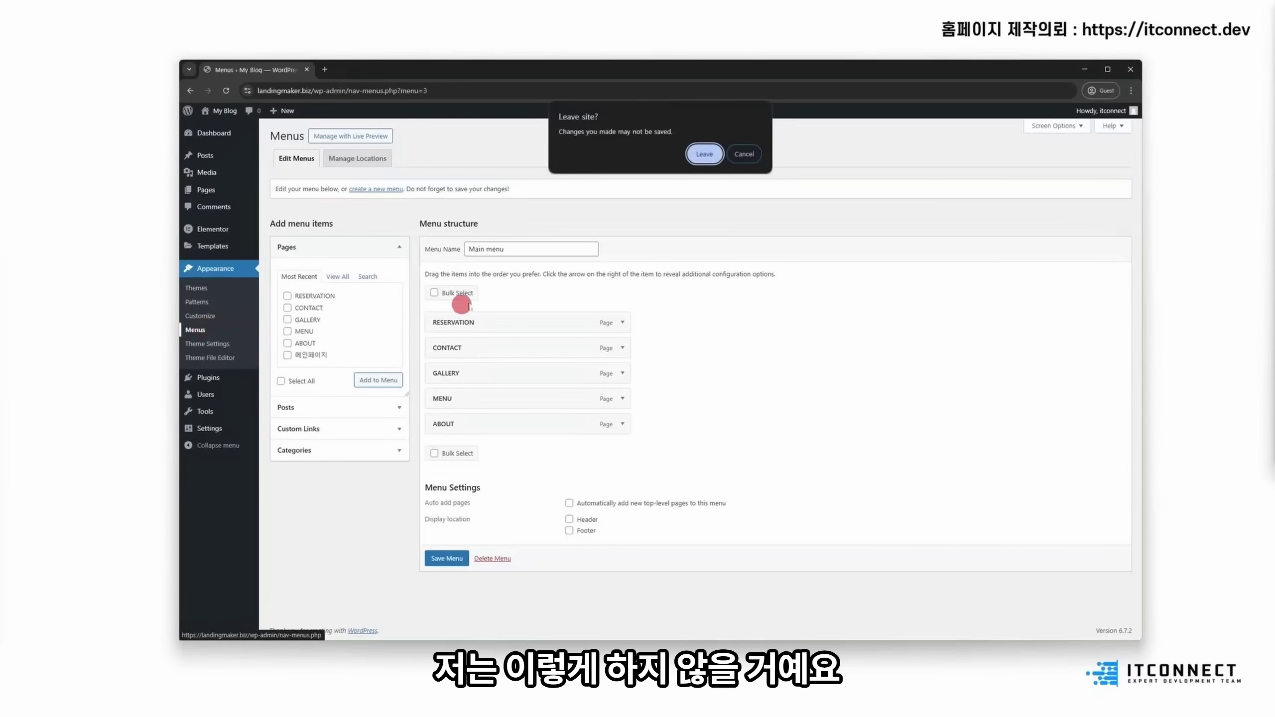
key("Return")
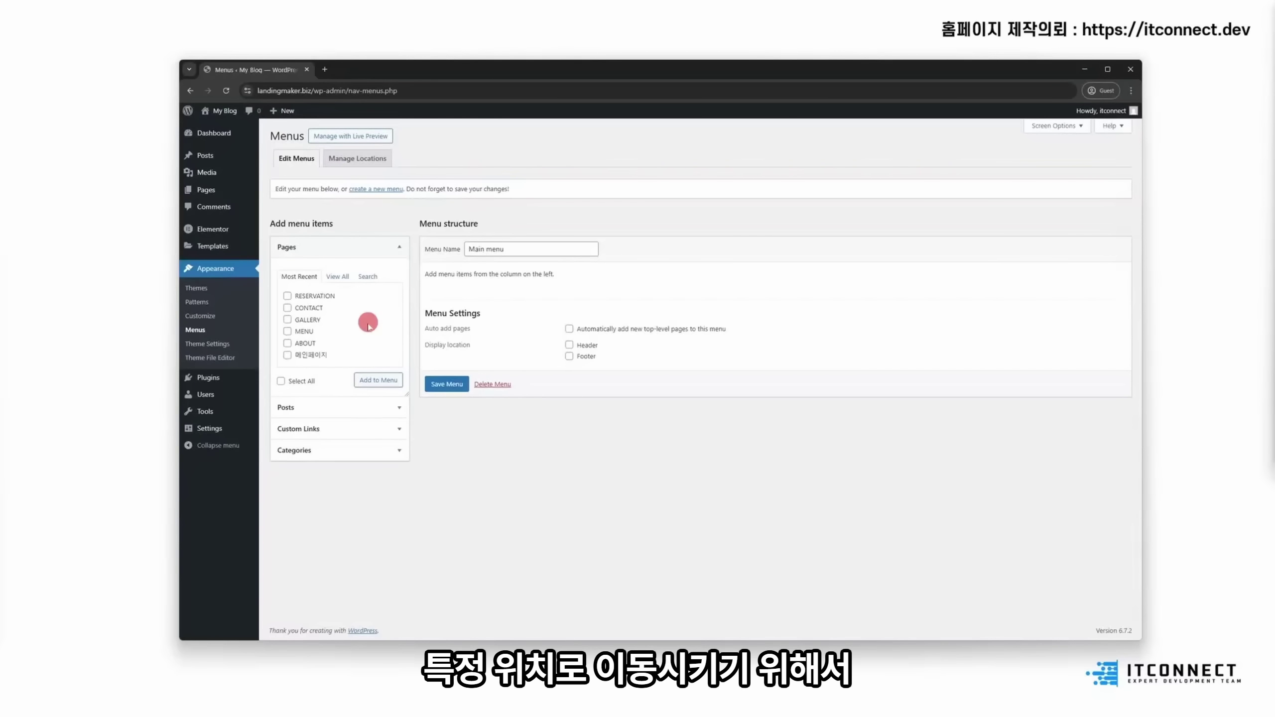
Step: Add a custom link to Main menu with the URL / and the link text HOME
left_click(349, 426)
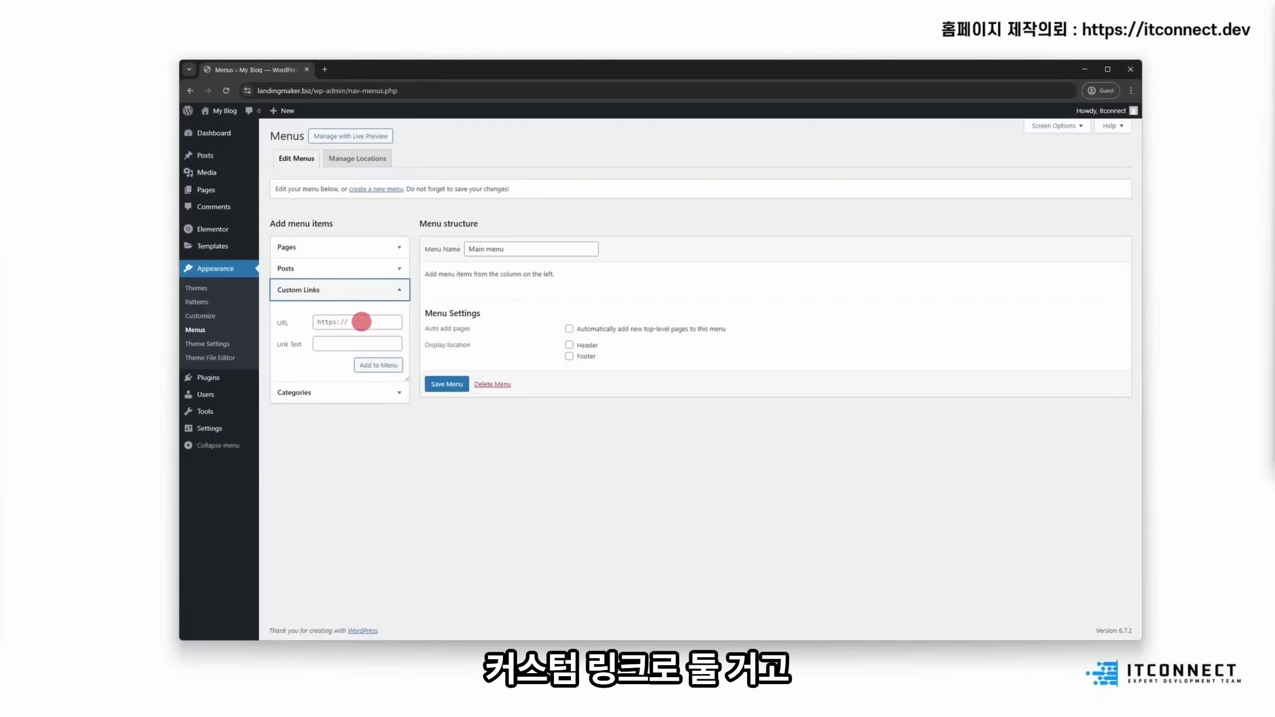
left_click(362, 322)
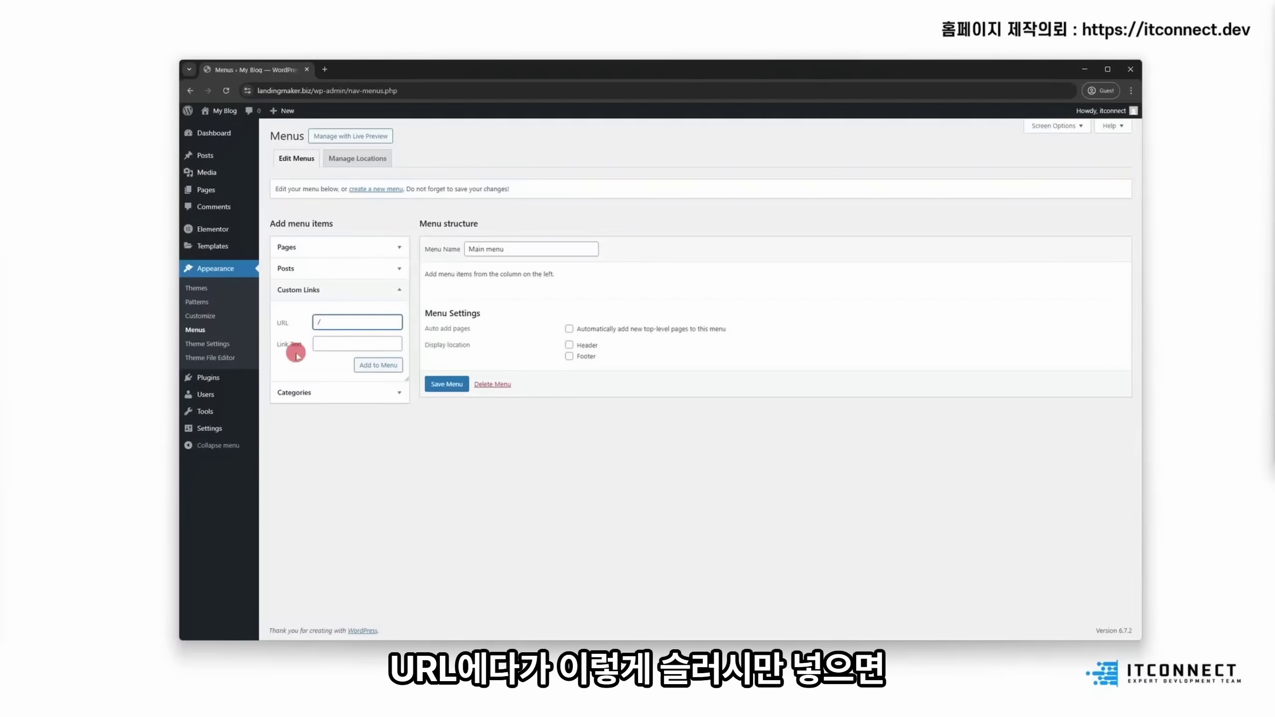
left_click(356, 345)
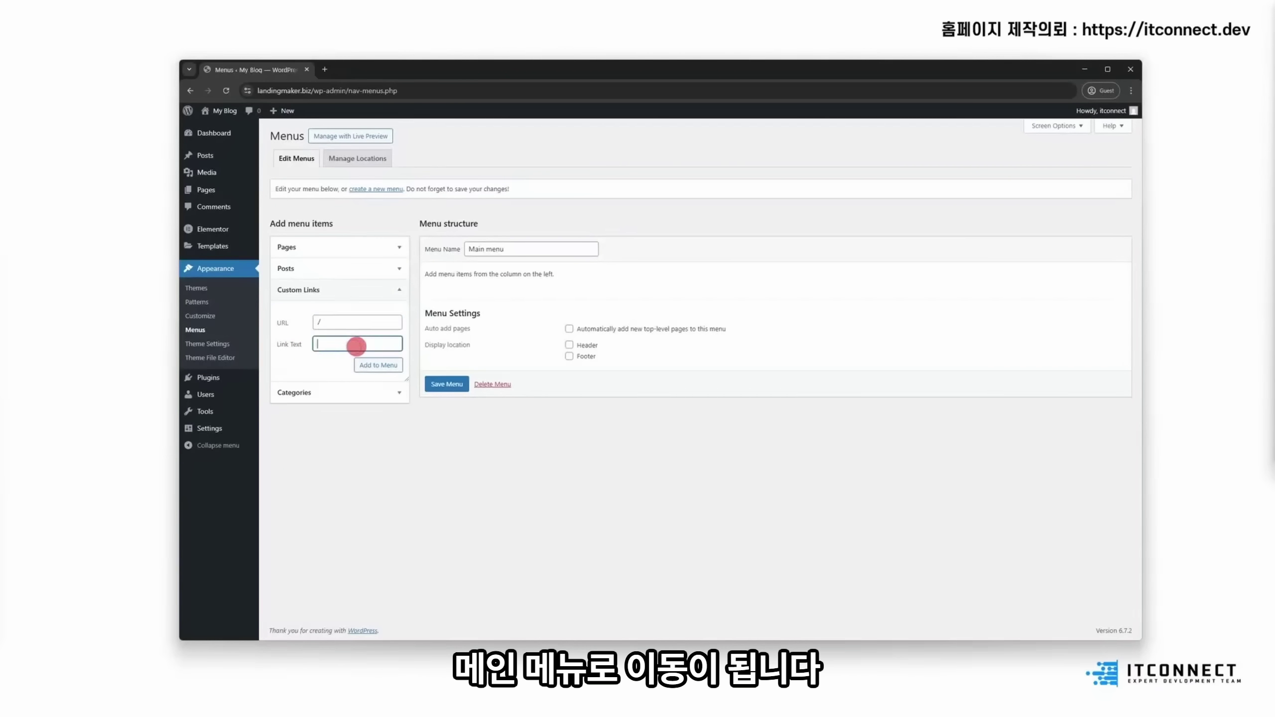
type("m")
key("Caps_Lock")
type("HOME")
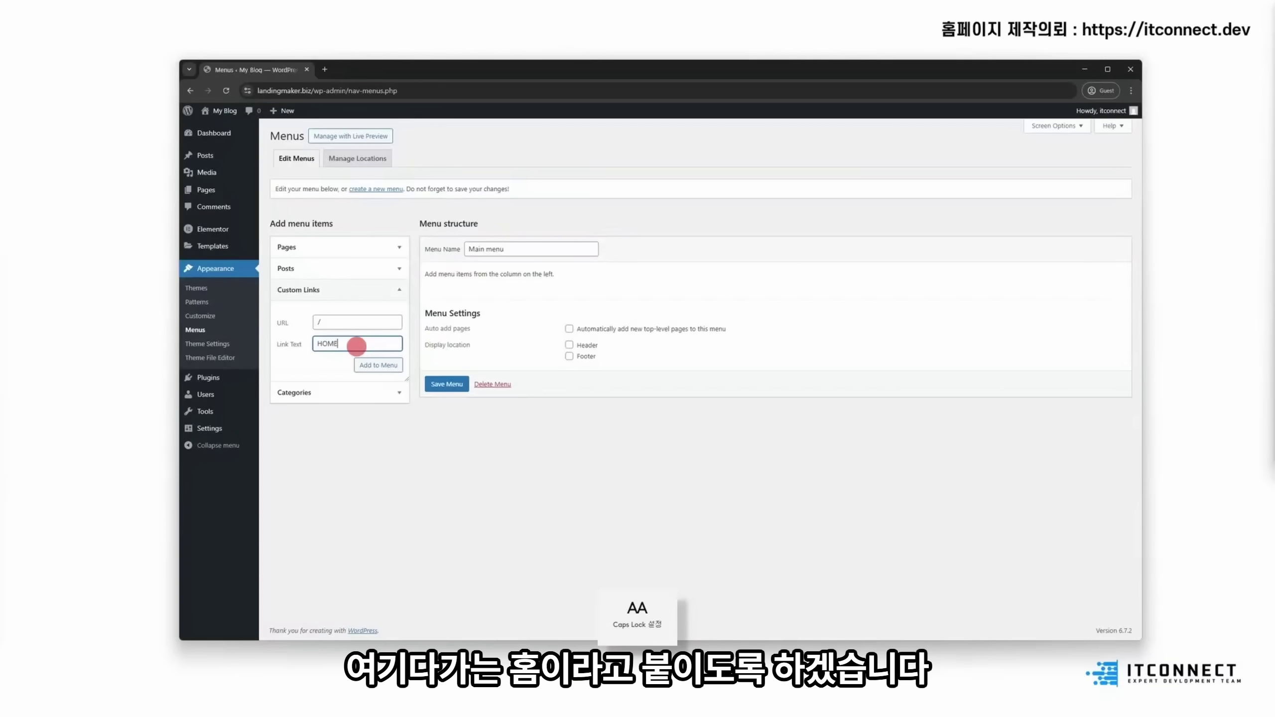
left_click(374, 365)
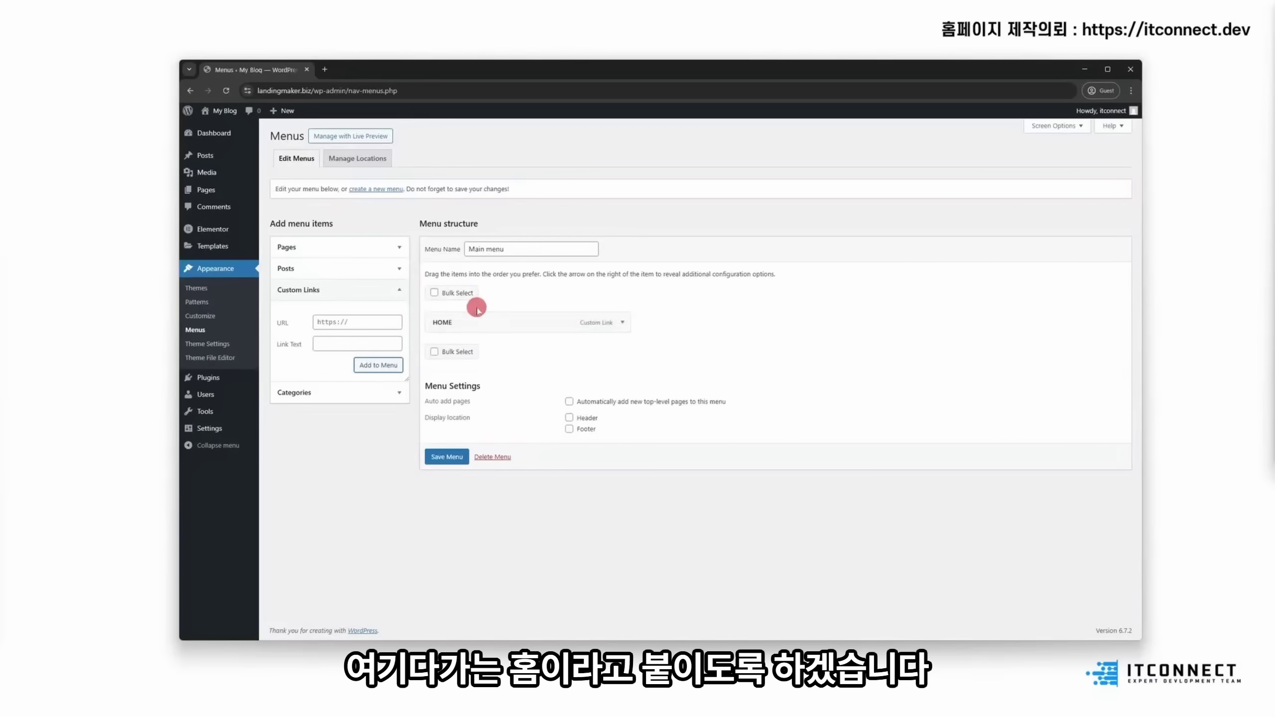
Step: Add a custom link to Main menu with the URL /about and the link text ABOUT
left_click(360, 316)
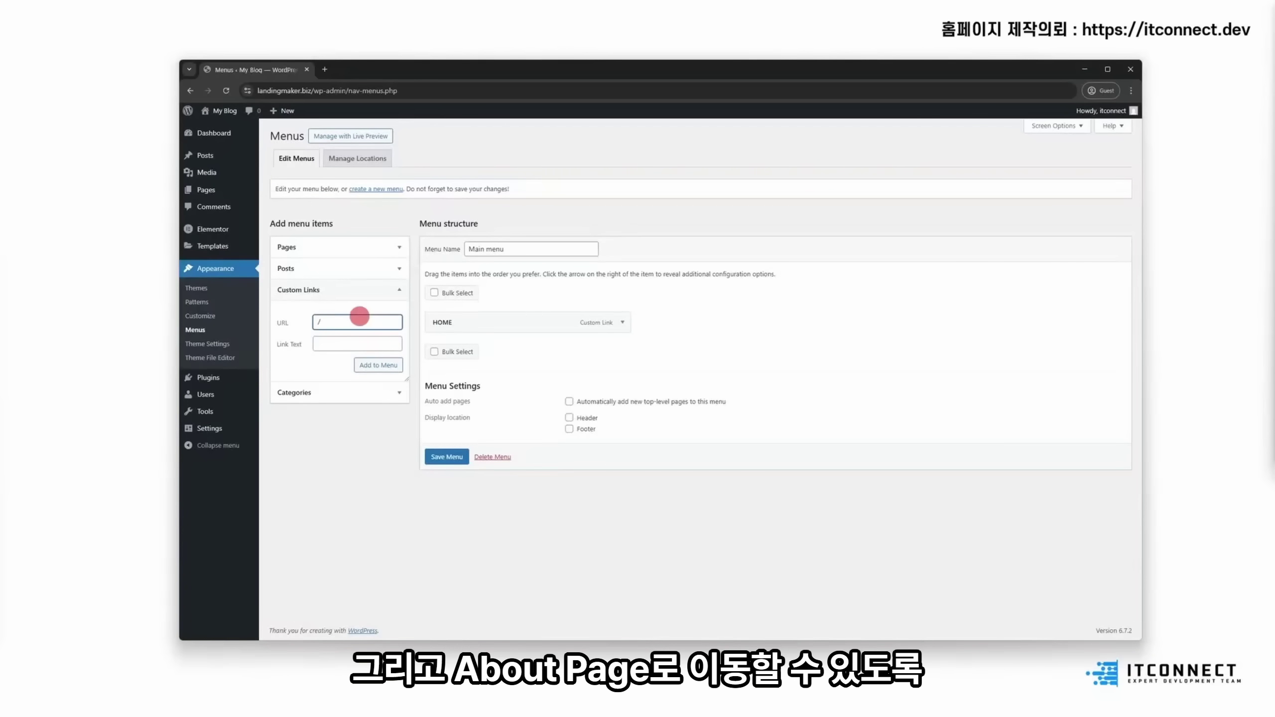
type("/AB")
key("BackSpace")
key("BackSpace")
key("Caps_Lock")
type("about")
left_click(362, 343)
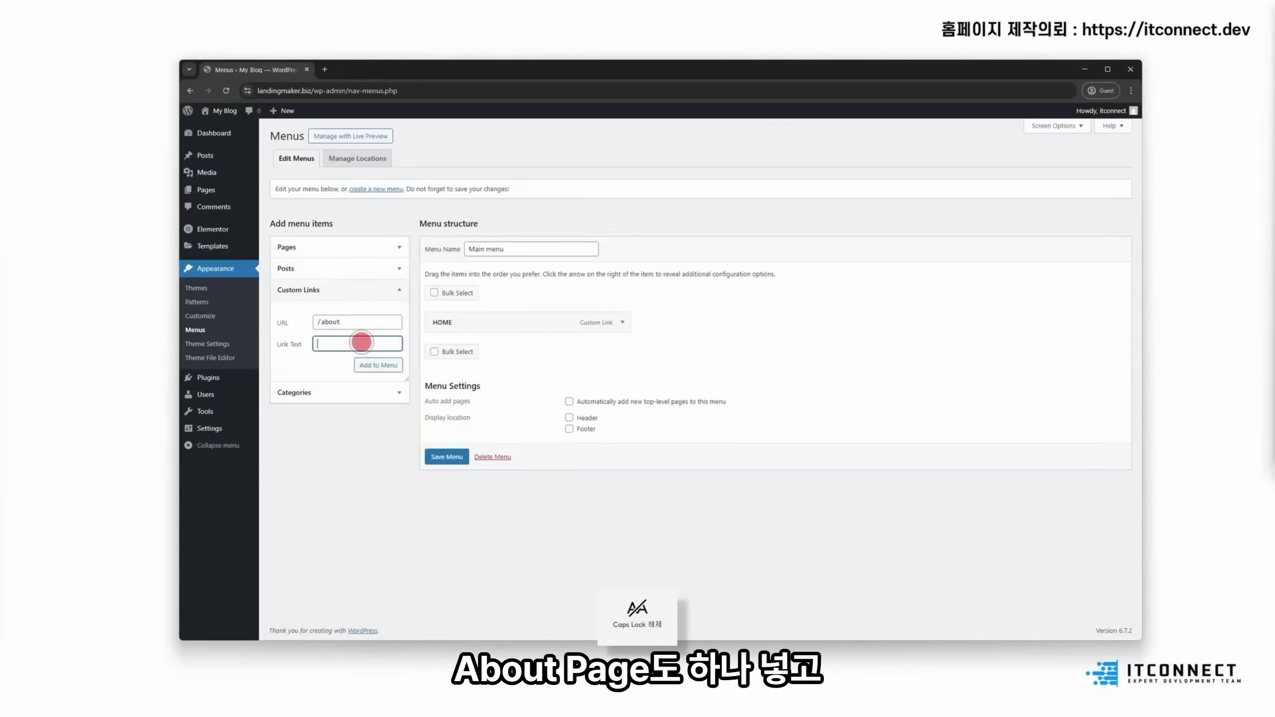
left_click(362, 365)
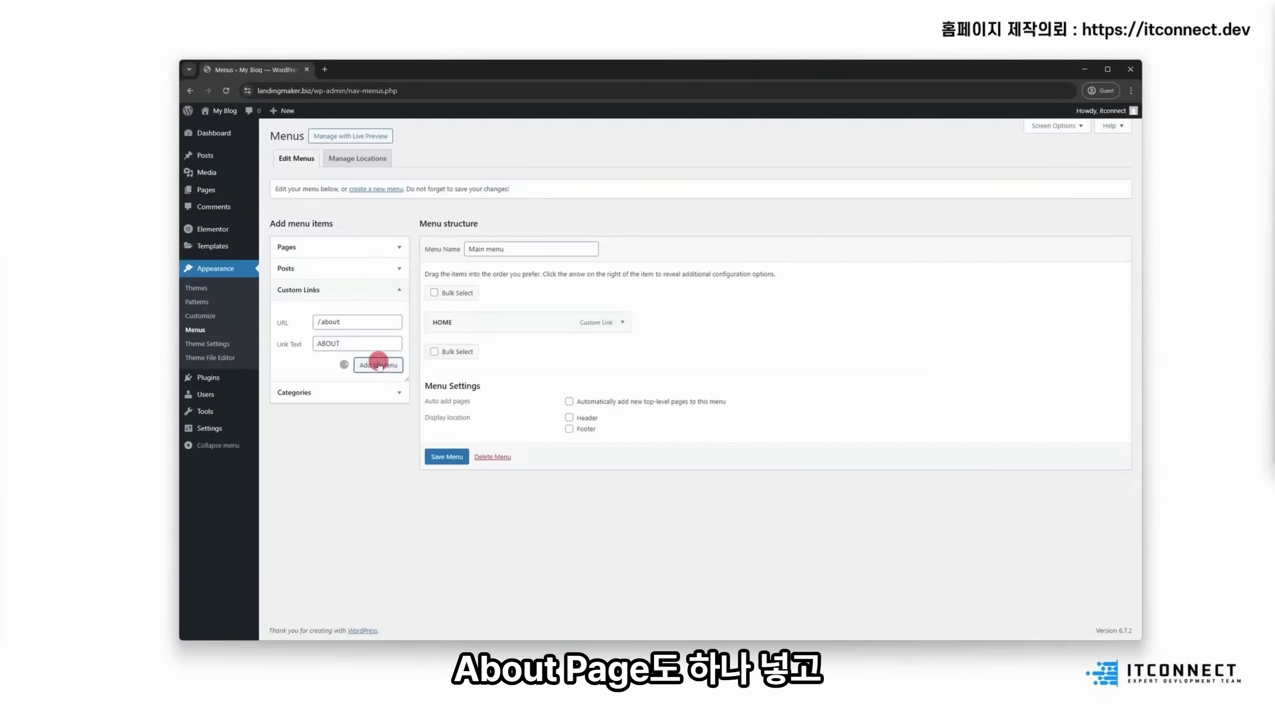
Step: Compare the ABOUT menu item's URL with the ABOUT page's link in a separate browser tab, then reopen the menu settings there
left_click(625, 347)
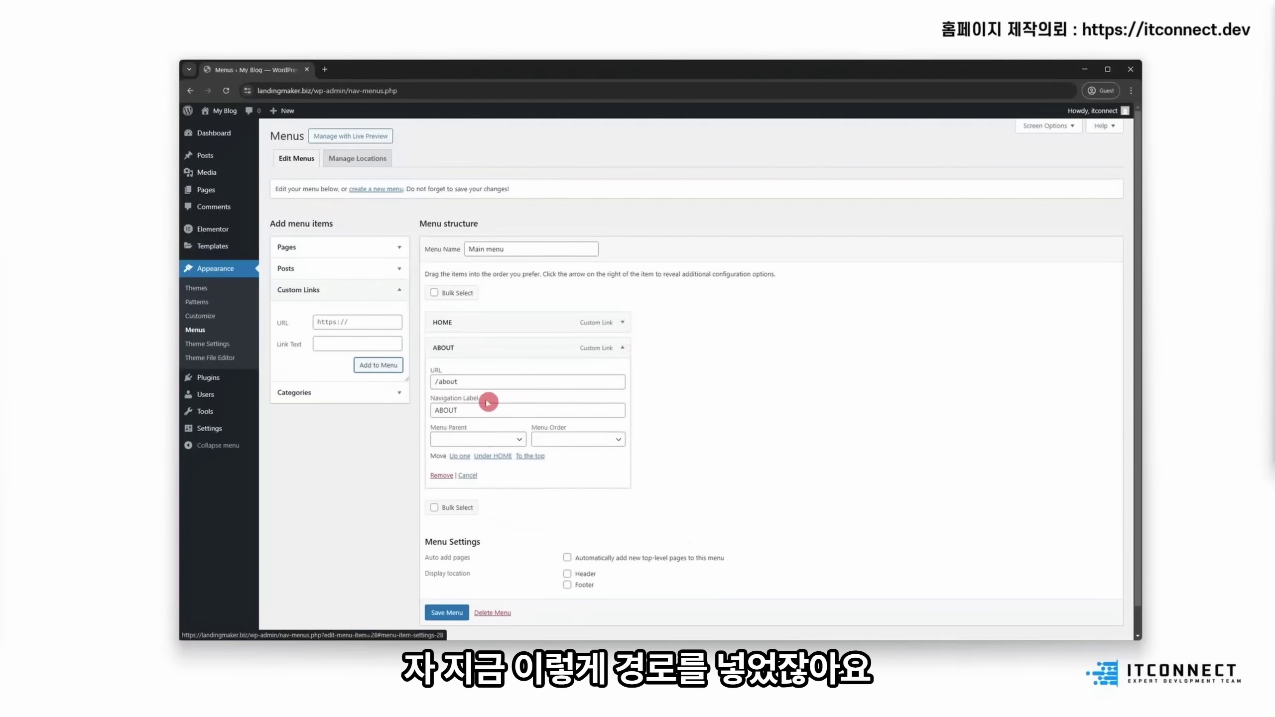
middle_click(210, 191)
left_click(381, 68)
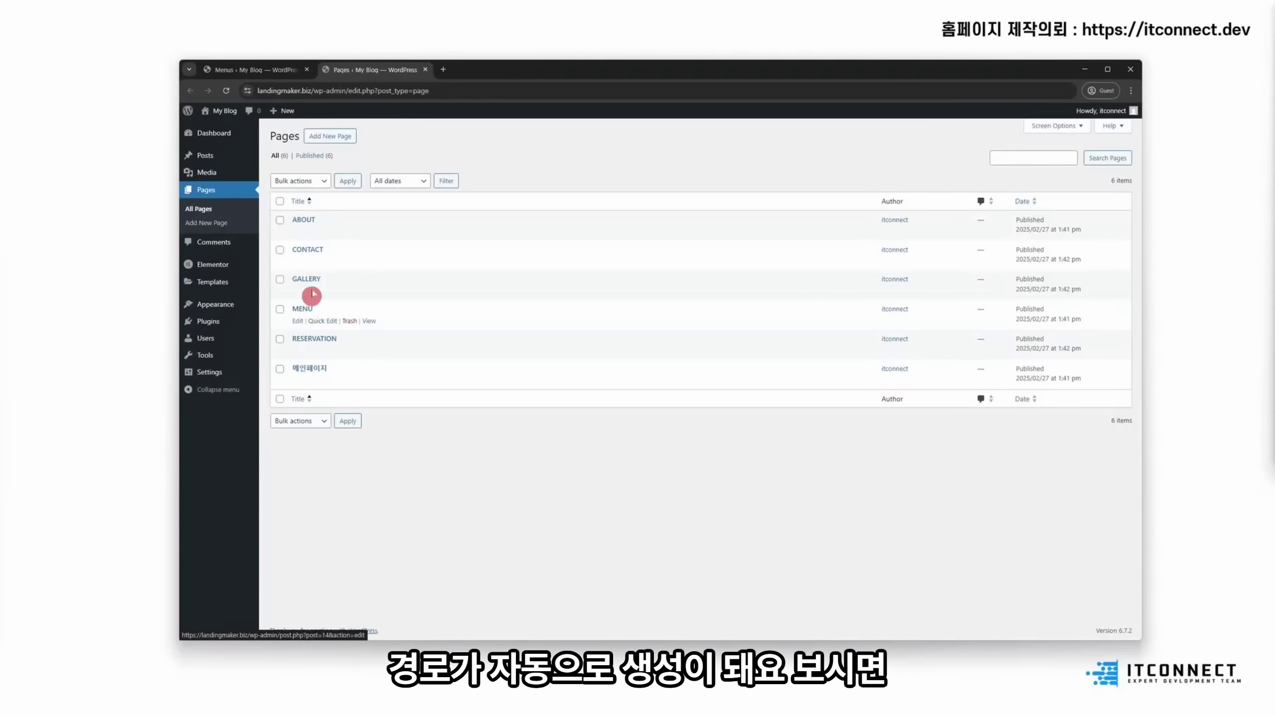
left_click(300, 231)
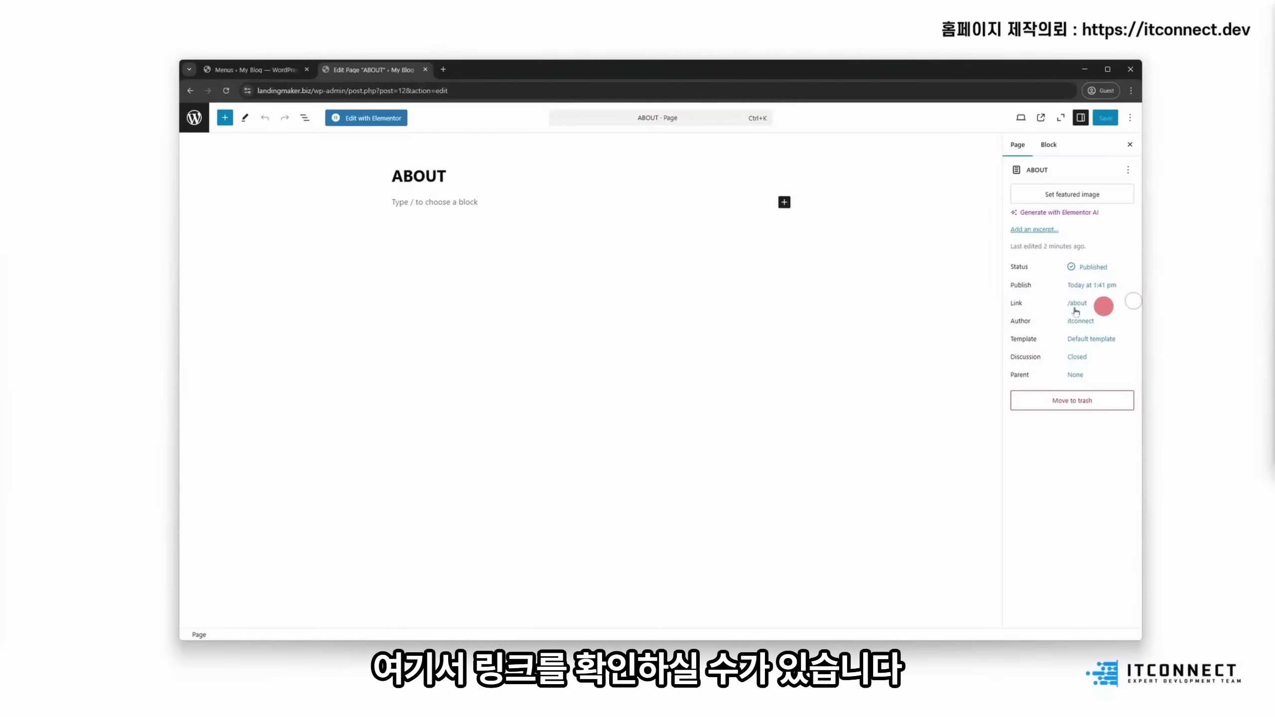
left_click(194, 117)
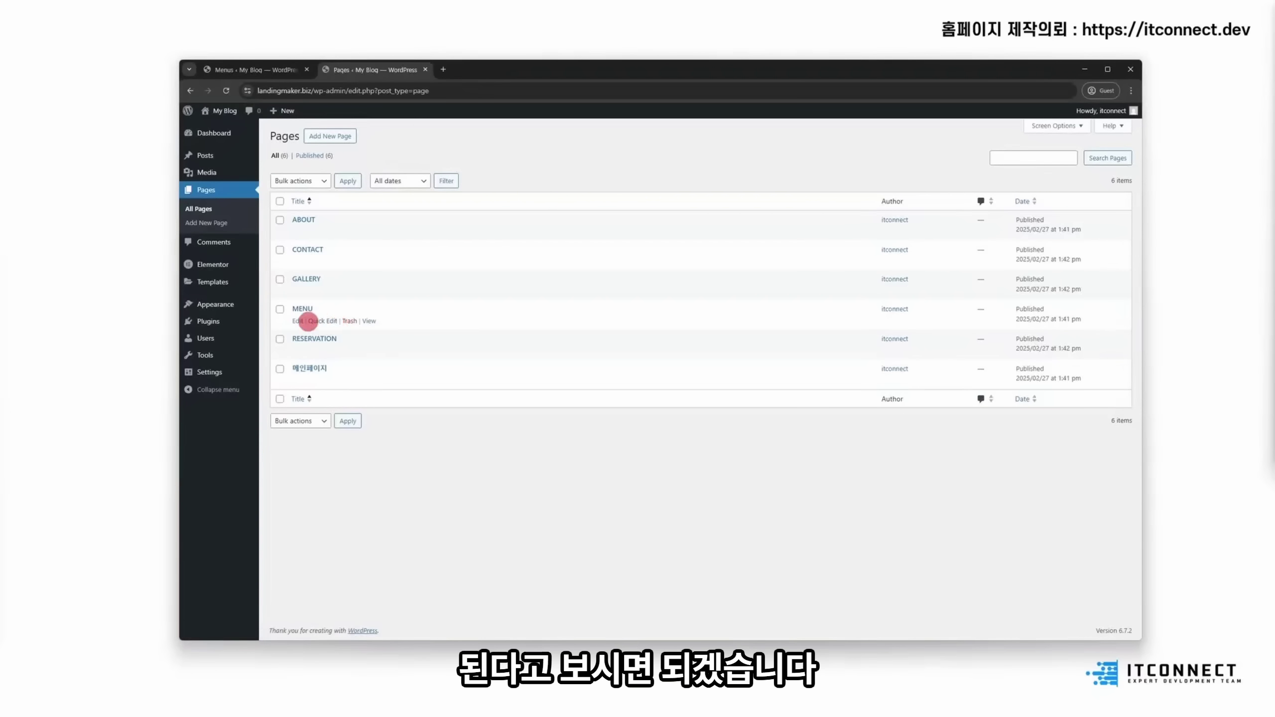
mouse_move(221, 305)
left_click(289, 348)
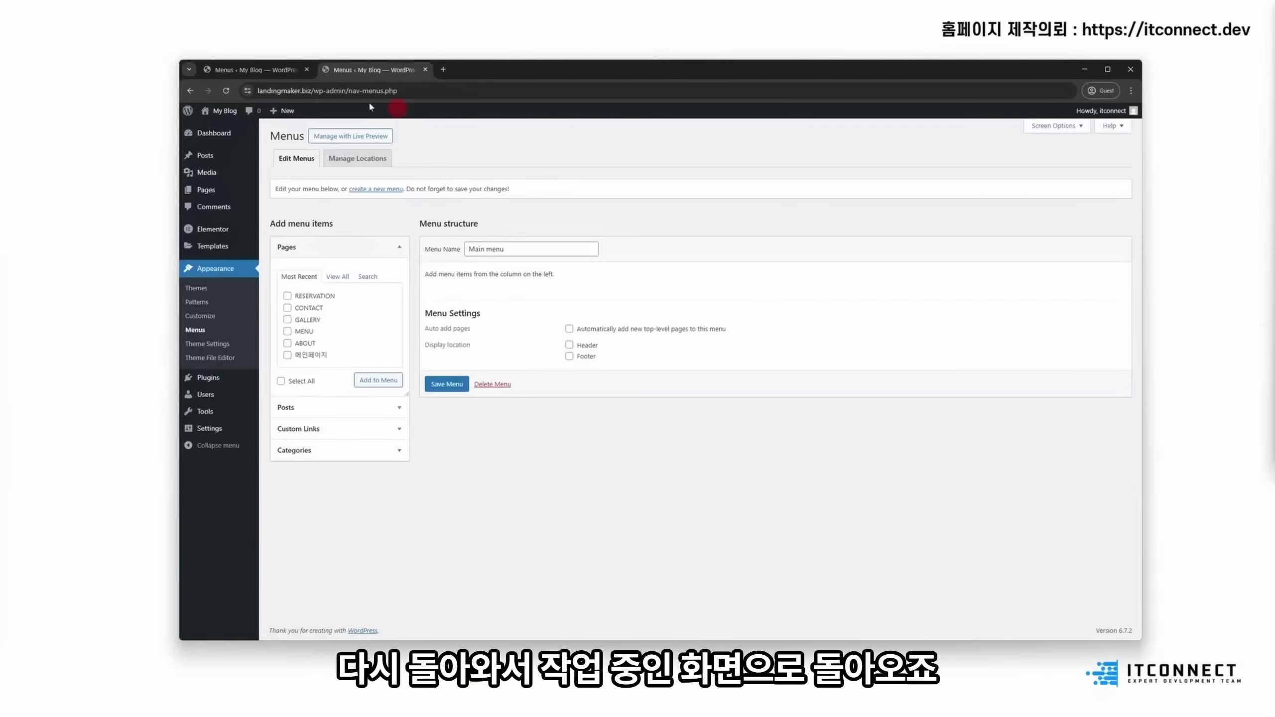
Step: Return to the original menu editing tab, close the extra browser tab and collapse the ABOUT menu item's details
left_click(309, 72)
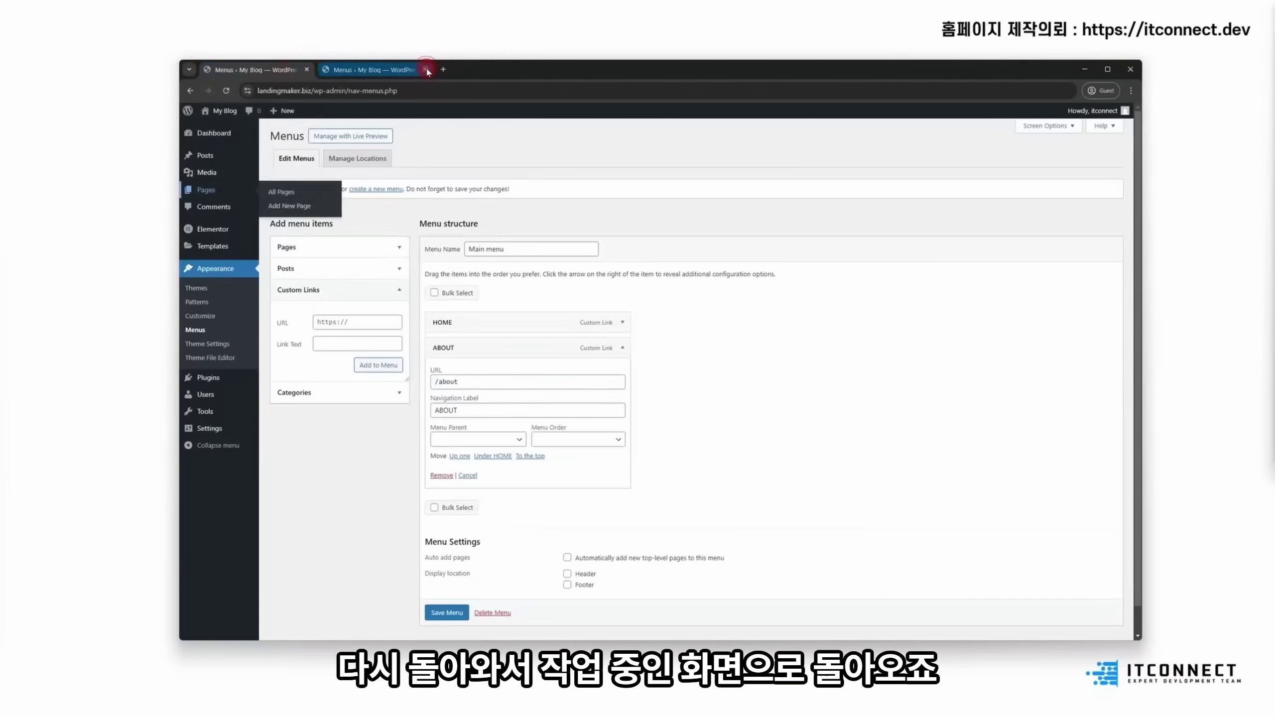
scroll(652, 351, "down", 1)
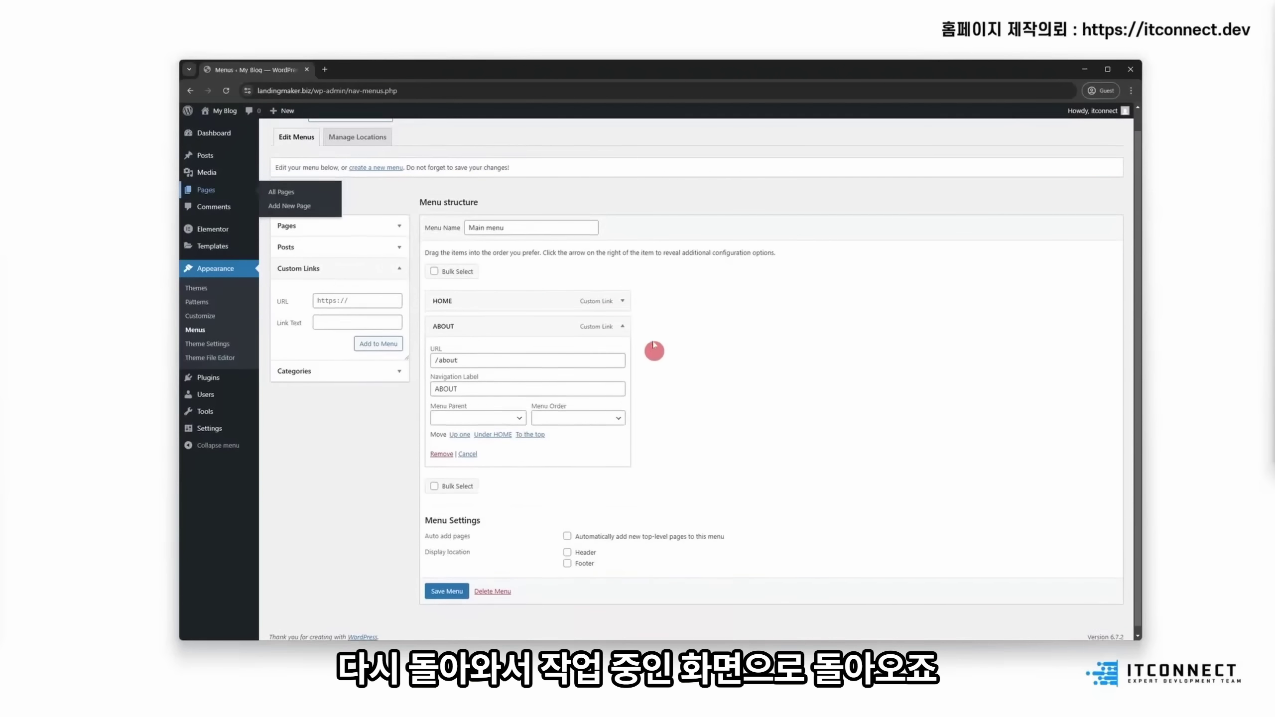
left_click(622, 325)
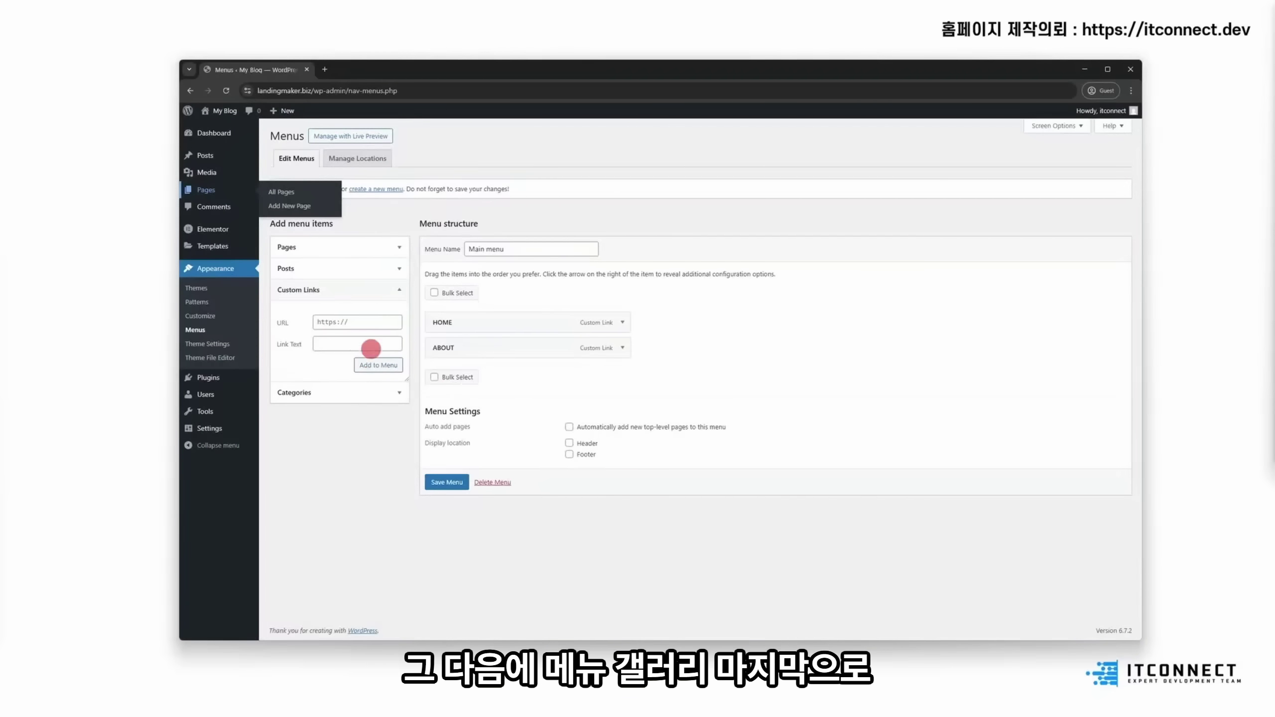
Step: Add a custom link to Main menu with the URL /MENU and the link text MENU
left_click(364, 322)
type("/MENU")
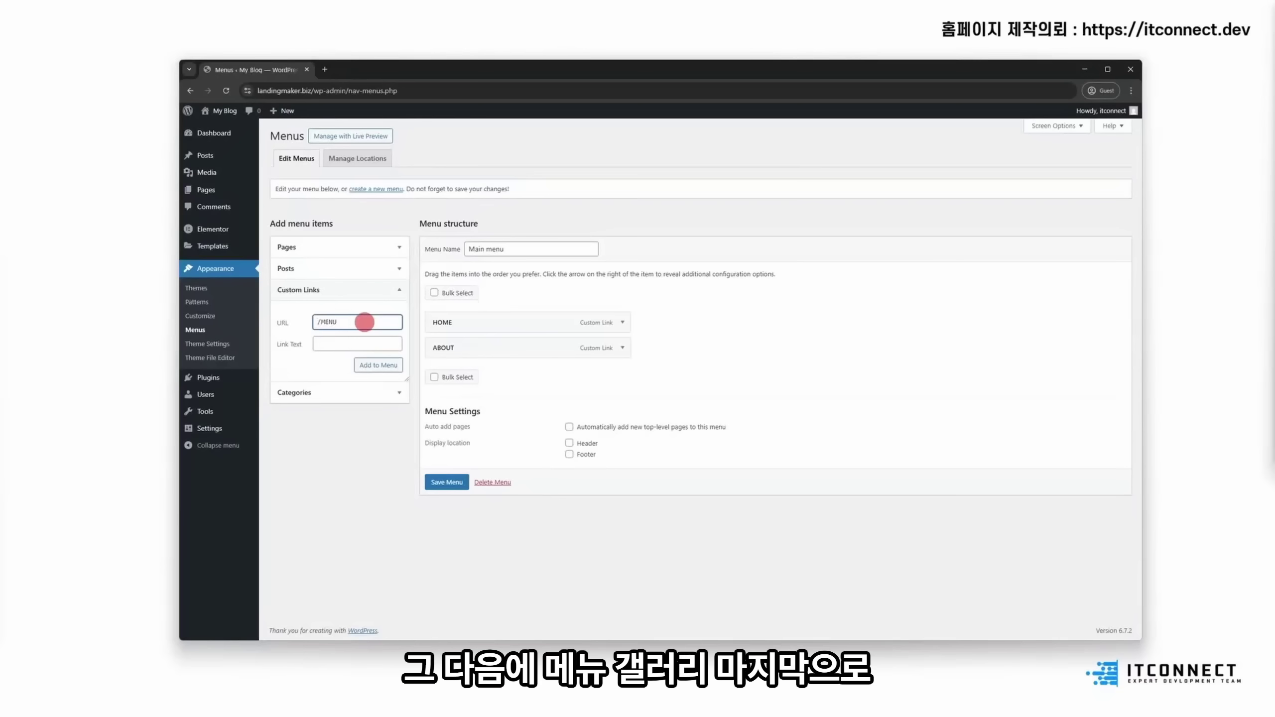
key("Tab")
key("Caps_Lock")
type("MENU")
key("Return")
Step: Add a custom link to Main menu with the URL /gallery and the link text GALLERY
key("Caps_Lock")
type("/gal")
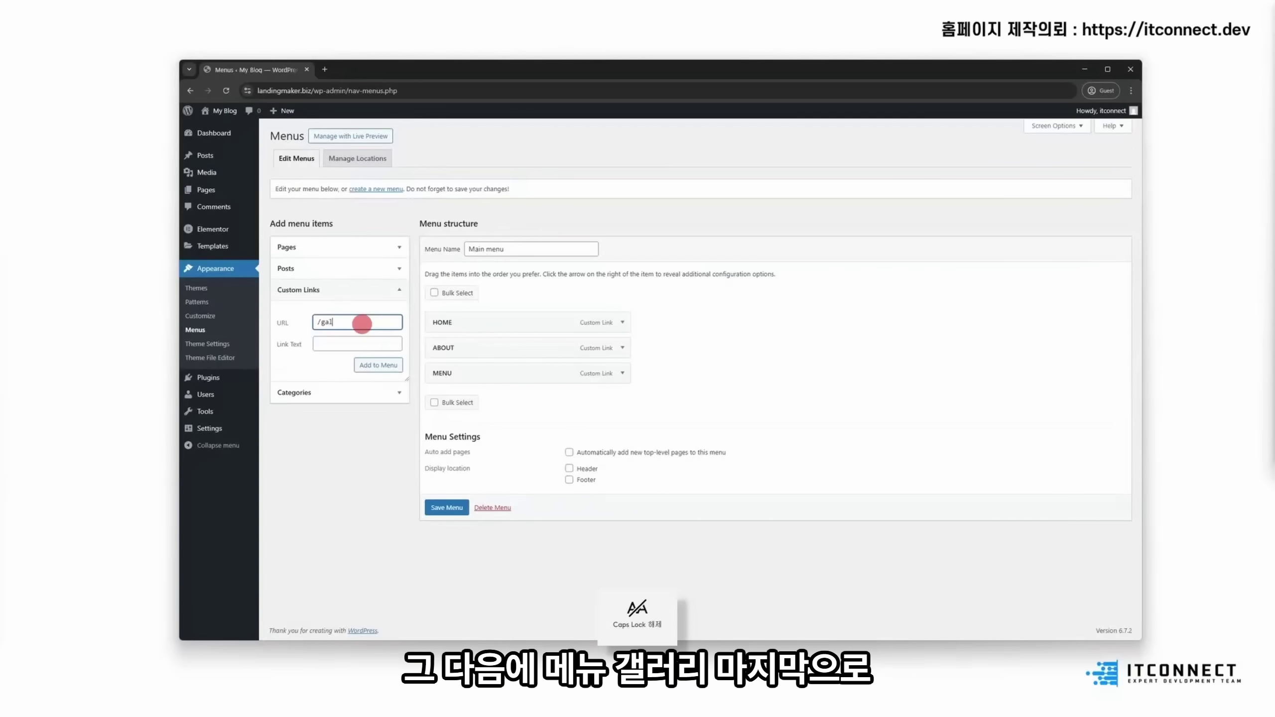
type("lery")
key("Tab")
key("Caps_Lock")
type("GALLERY")
key("Return")
Step: Add a custom link to Main menu with the URL /contact and the link text CONTACT
key("Caps_Lock")
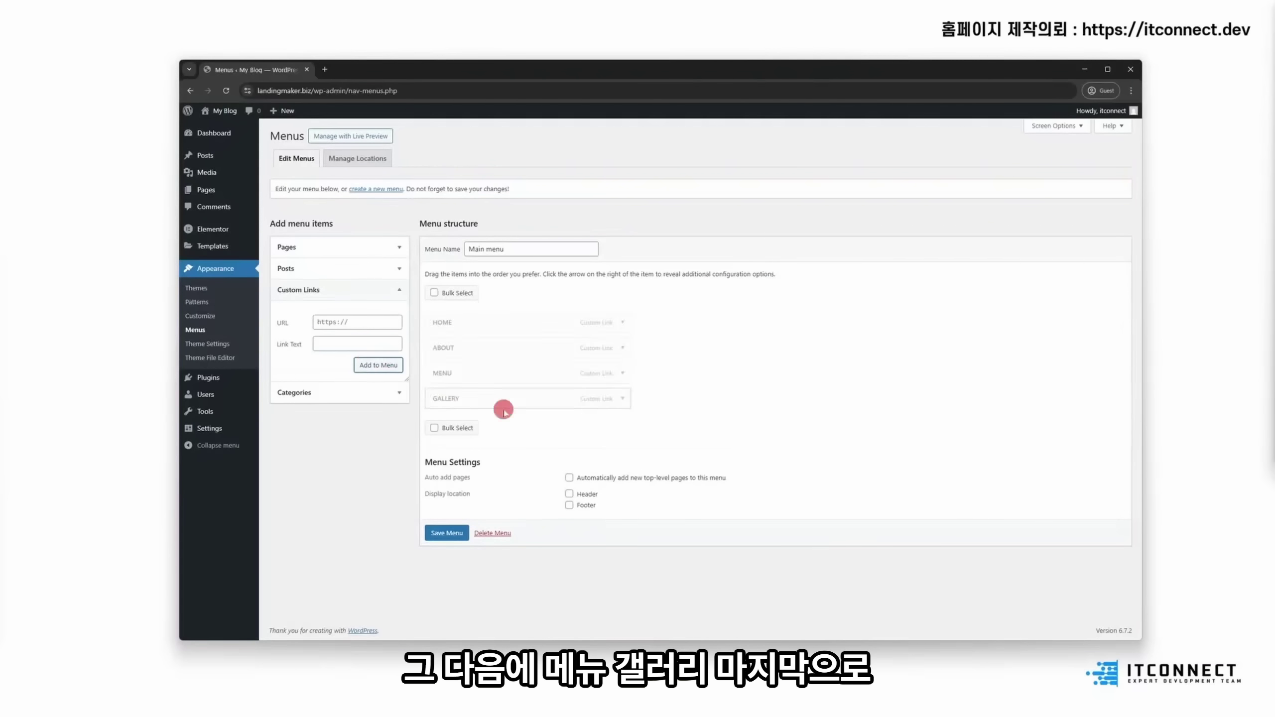
left_click(346, 324)
type("/contact")
key("Tab")
key("Caps_Lock")
type("CONTACT")
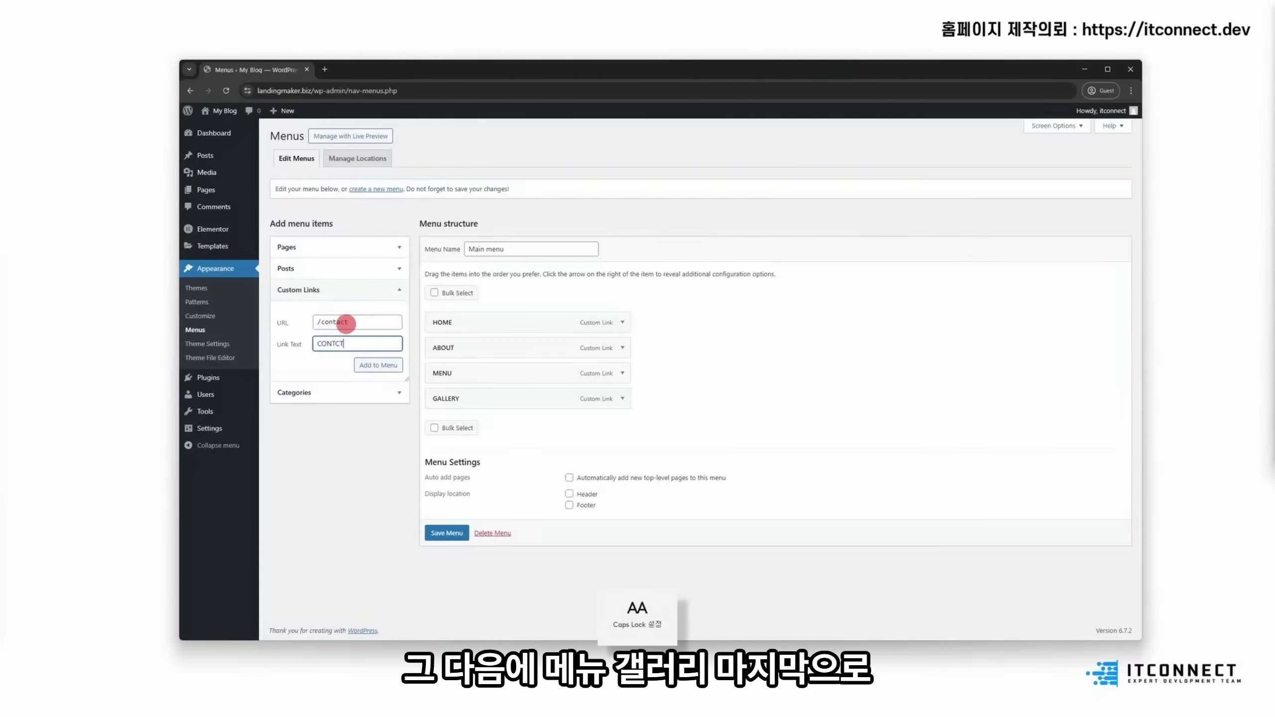
key("Return")
Step: Add a custom link to Main menu with the URL /reservation and the link text RESERVATION
key("Caps_Lock")
left_click(369, 327)
type("/reserv")
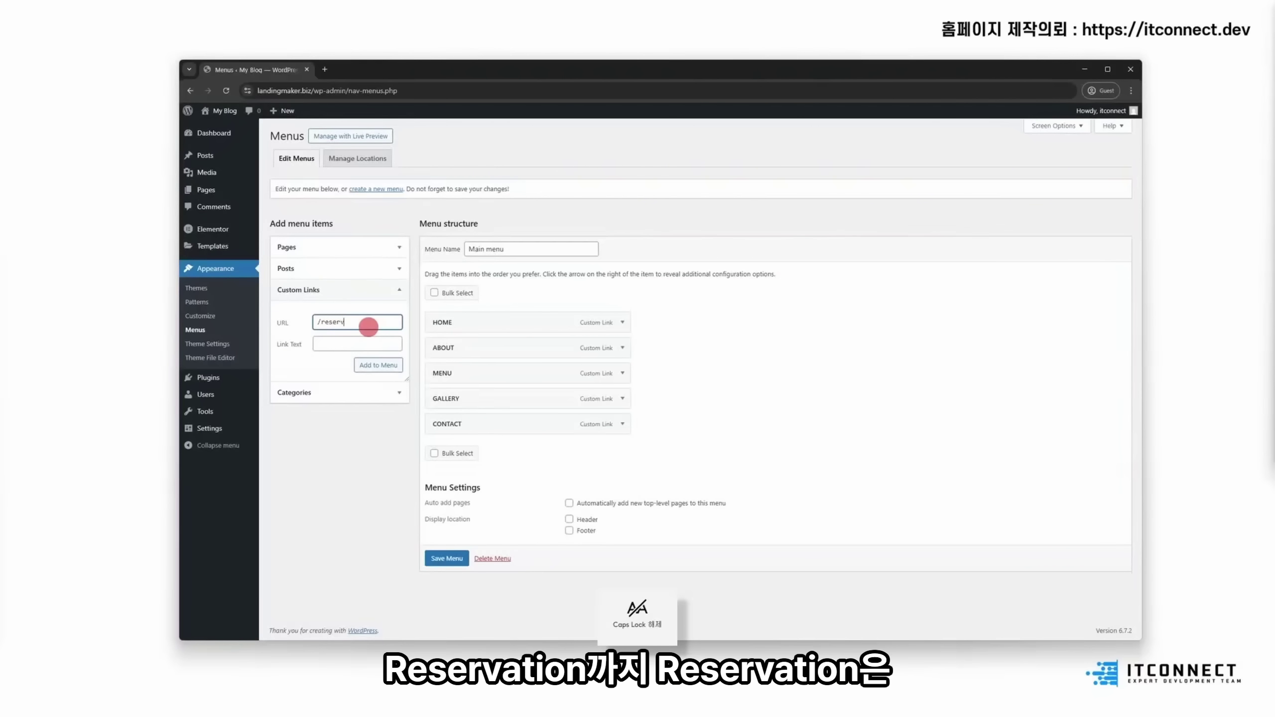
type("ation")
key("Tab")
key("Caps_Lock")
type("RESERVATION")
left_click(384, 366)
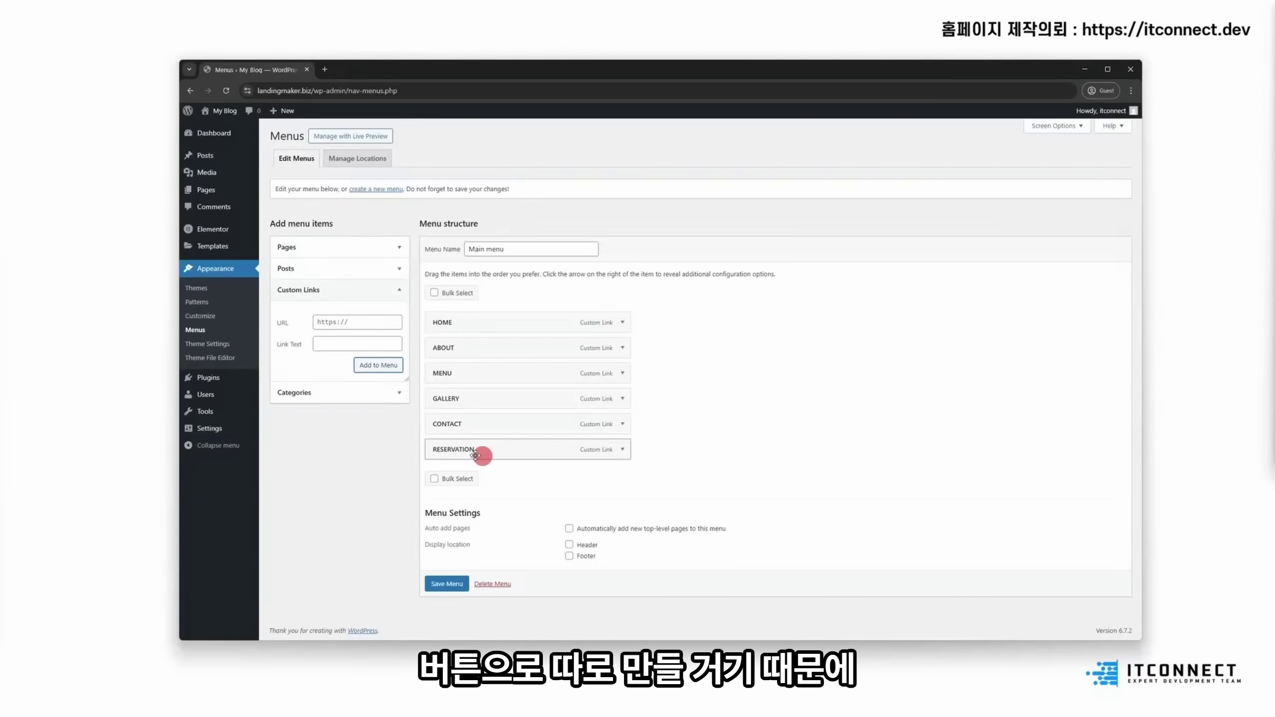
Step: Remove the RESERVATION item from Main menu and save the menu
left_click(622, 450)
scroll(622, 453, "down", 1)
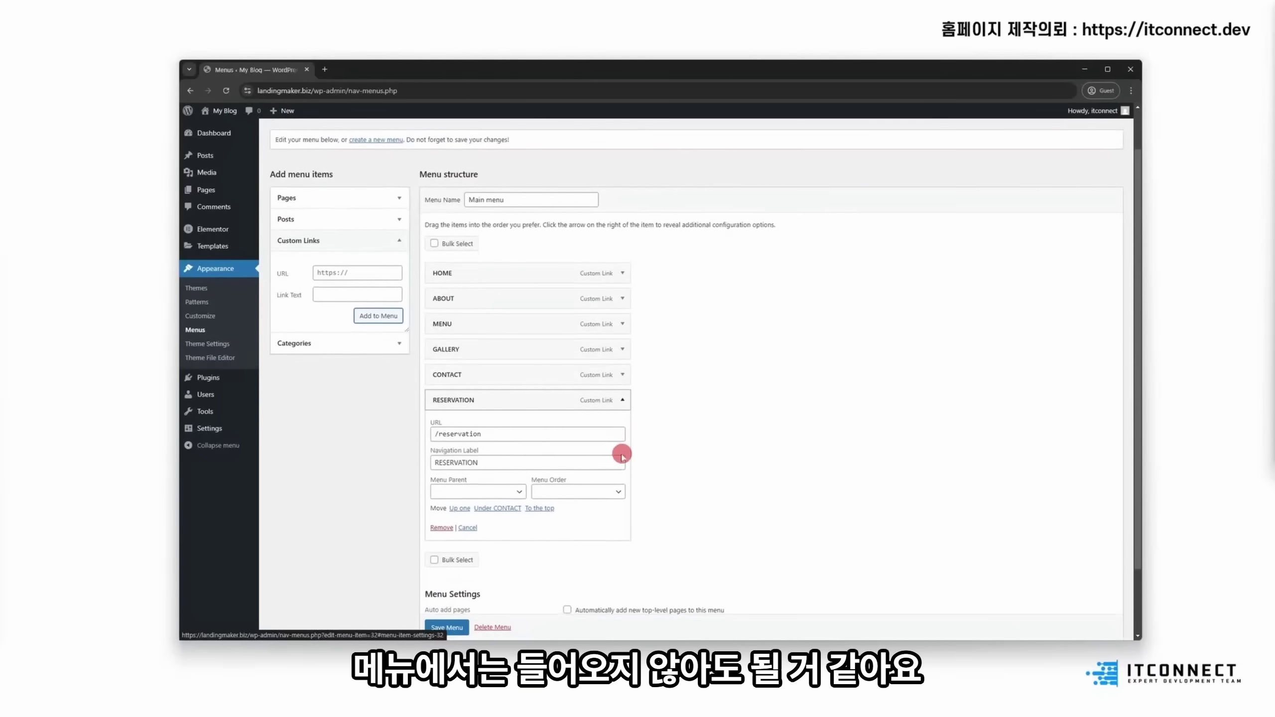
left_click(438, 527)
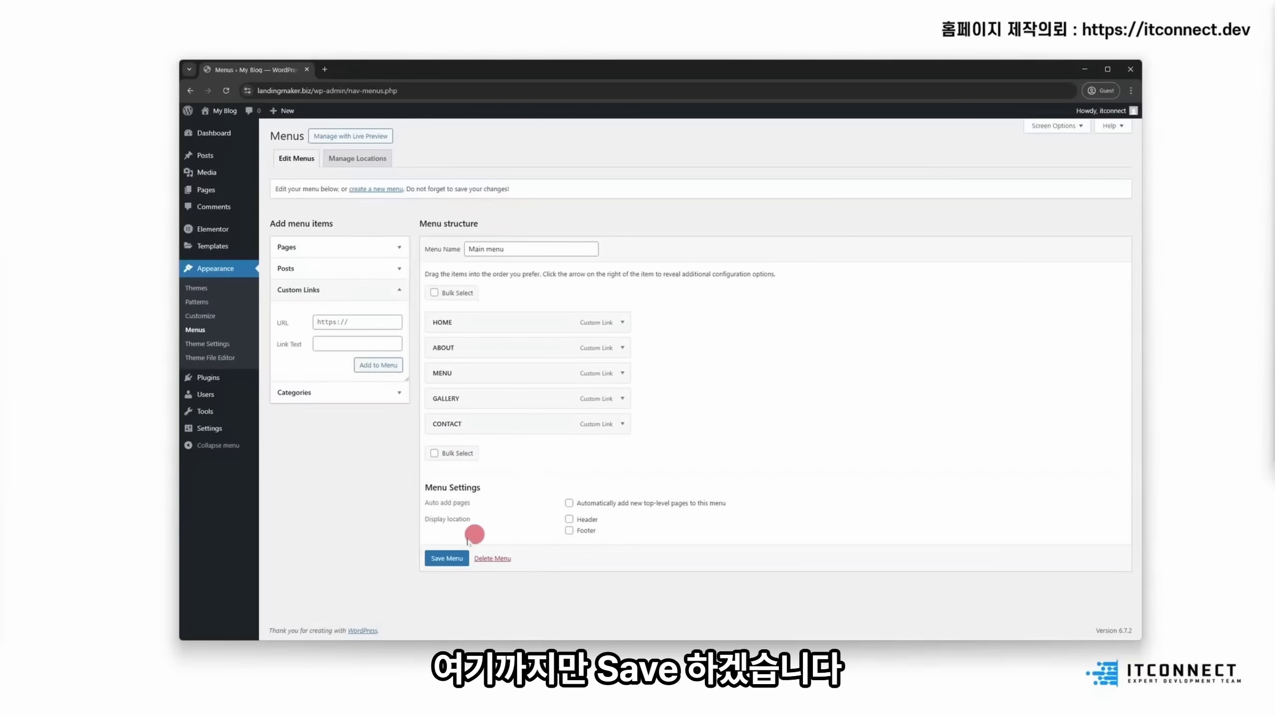
left_click(446, 557)
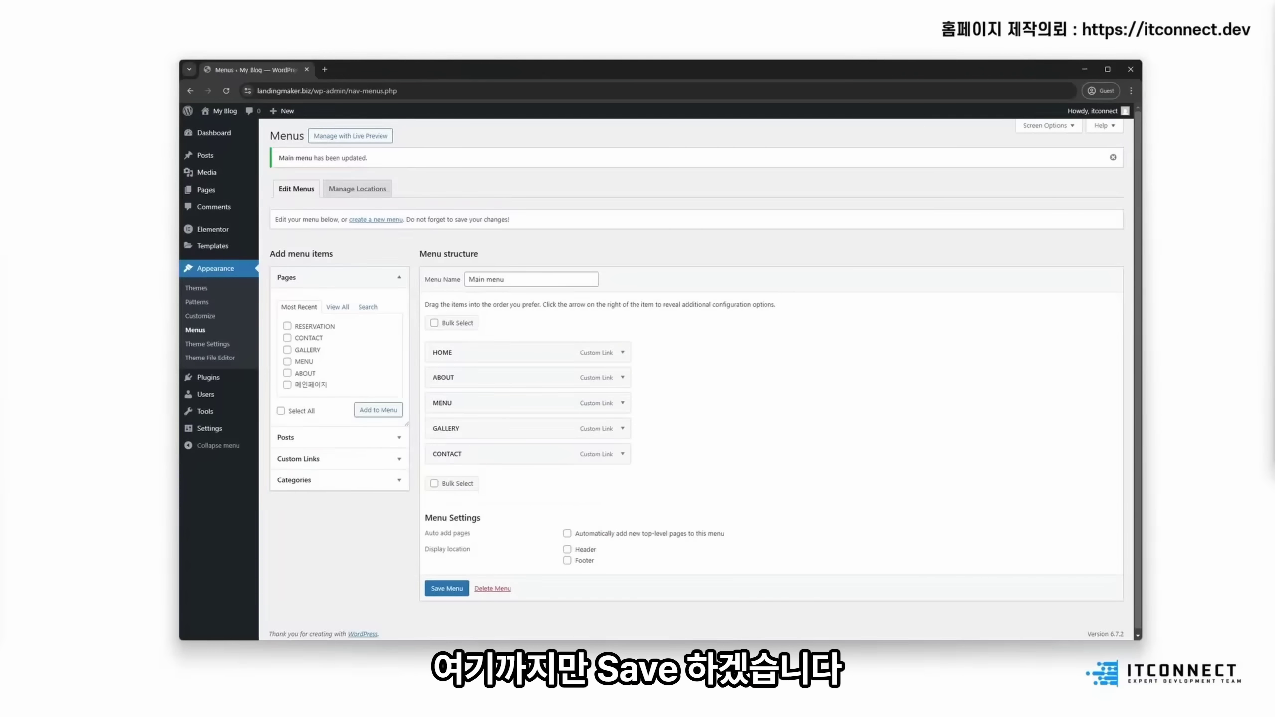
Step: Search the plugin directory for Ultimate, then install and activate Ultimate Addons for Elementor
left_click(228, 193)
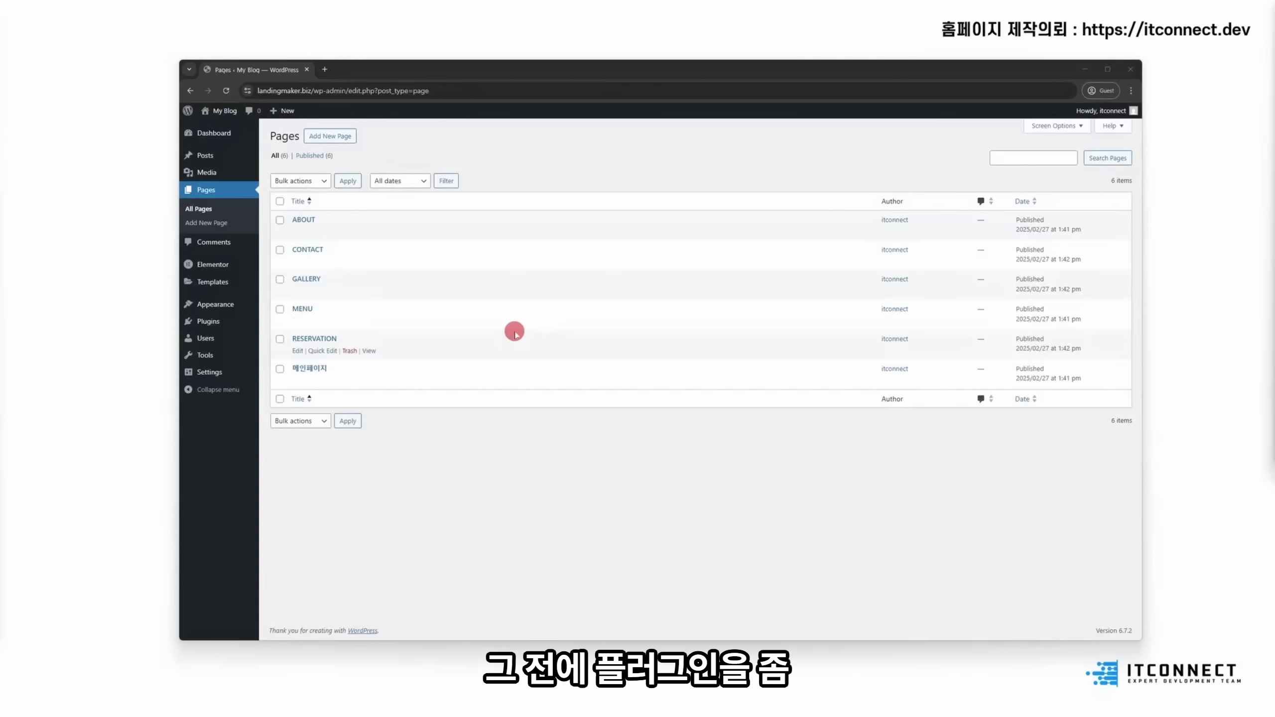
left_click(238, 326)
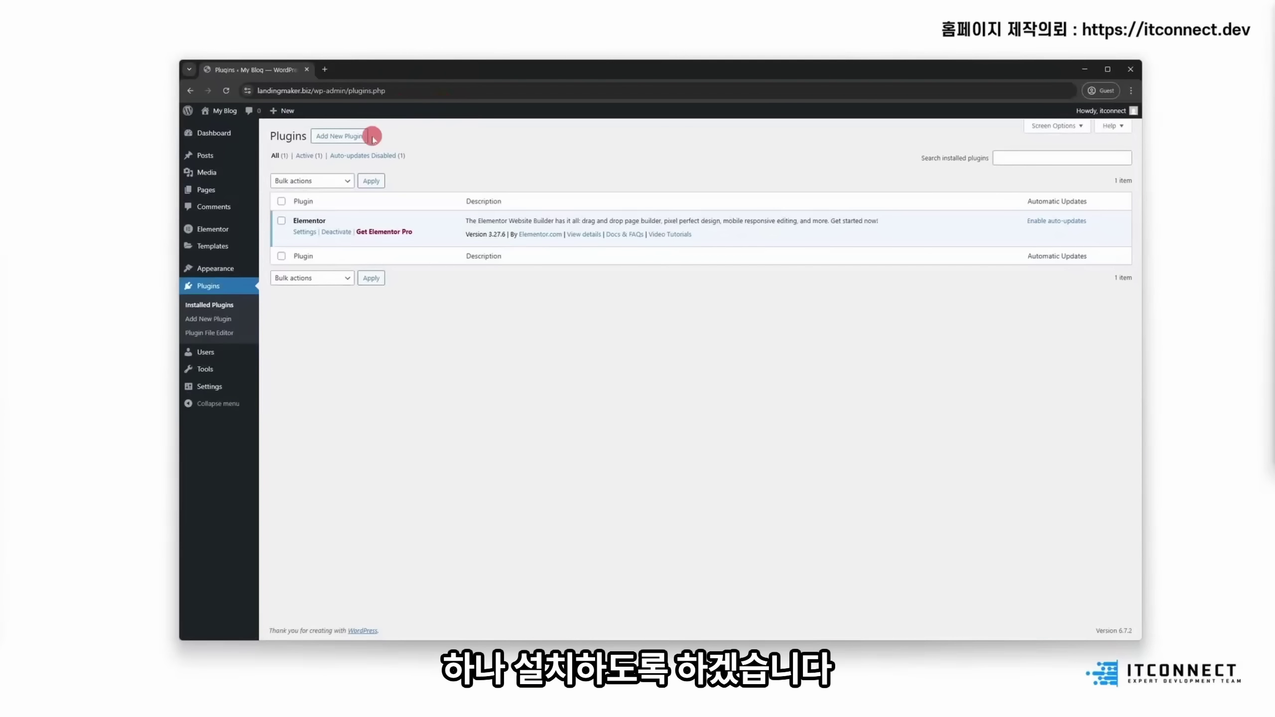
left_click(352, 136)
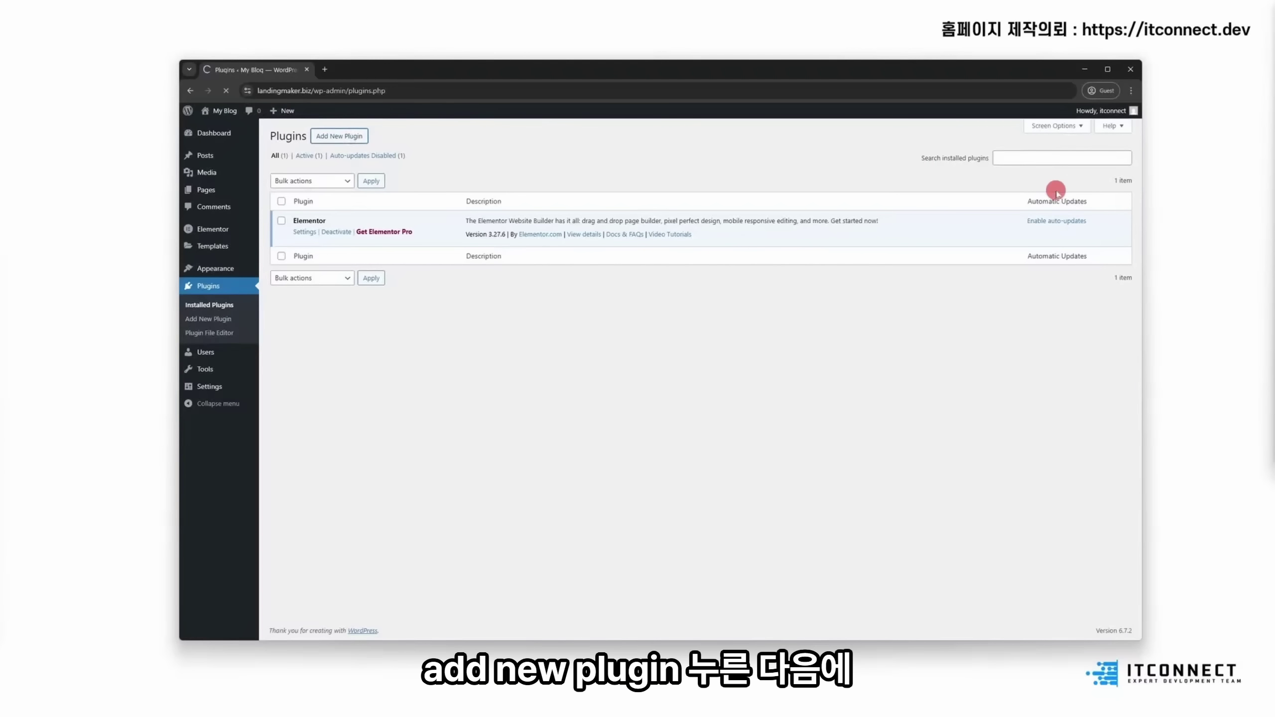
type("U")
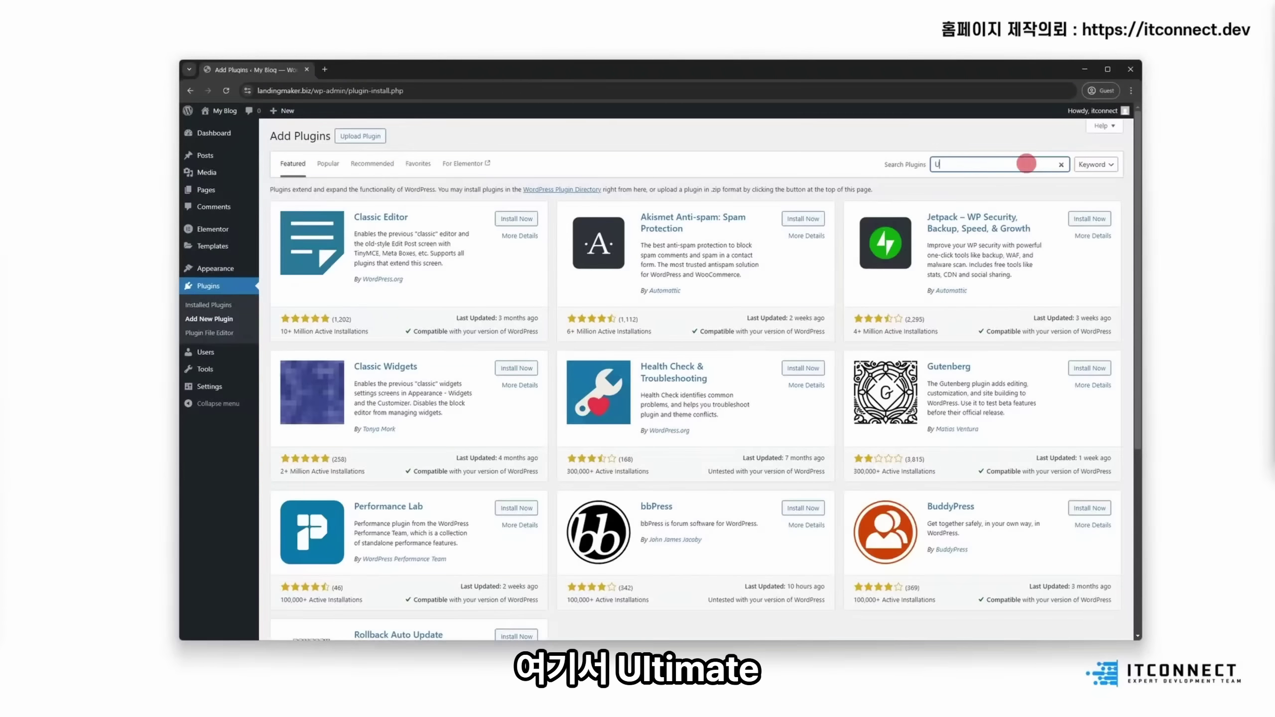
type("ltimate")
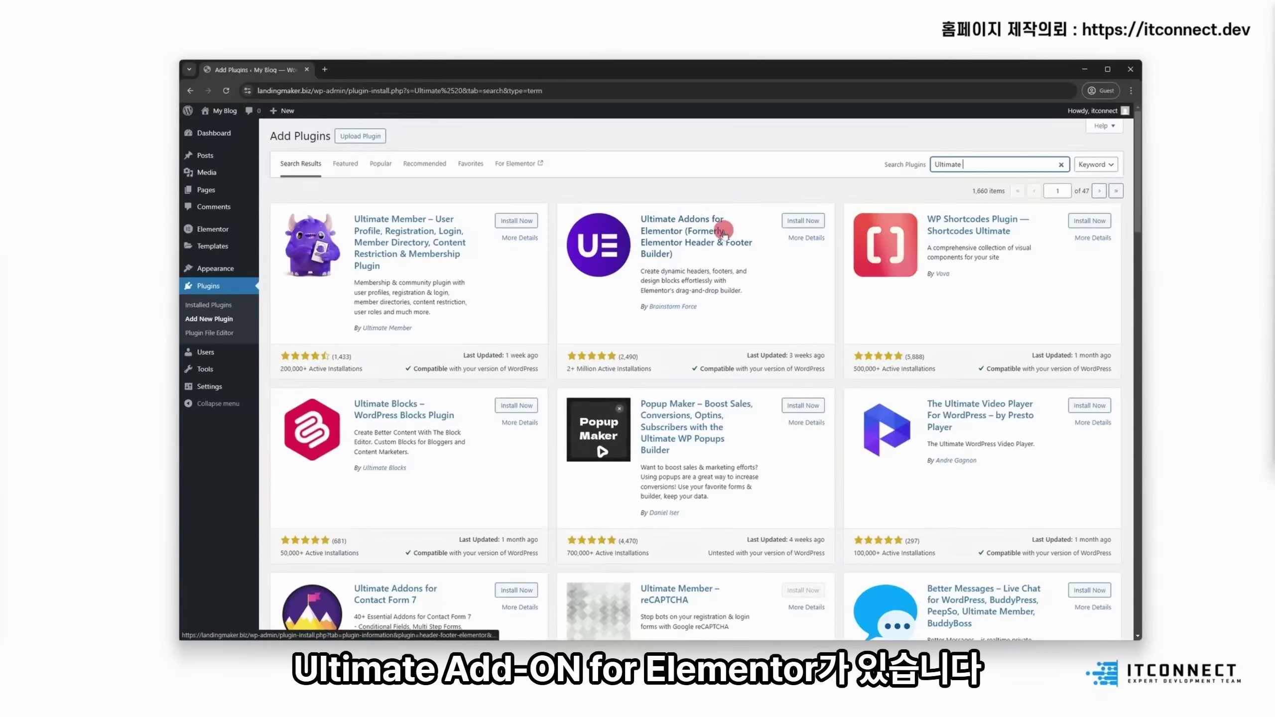
left_click(803, 221)
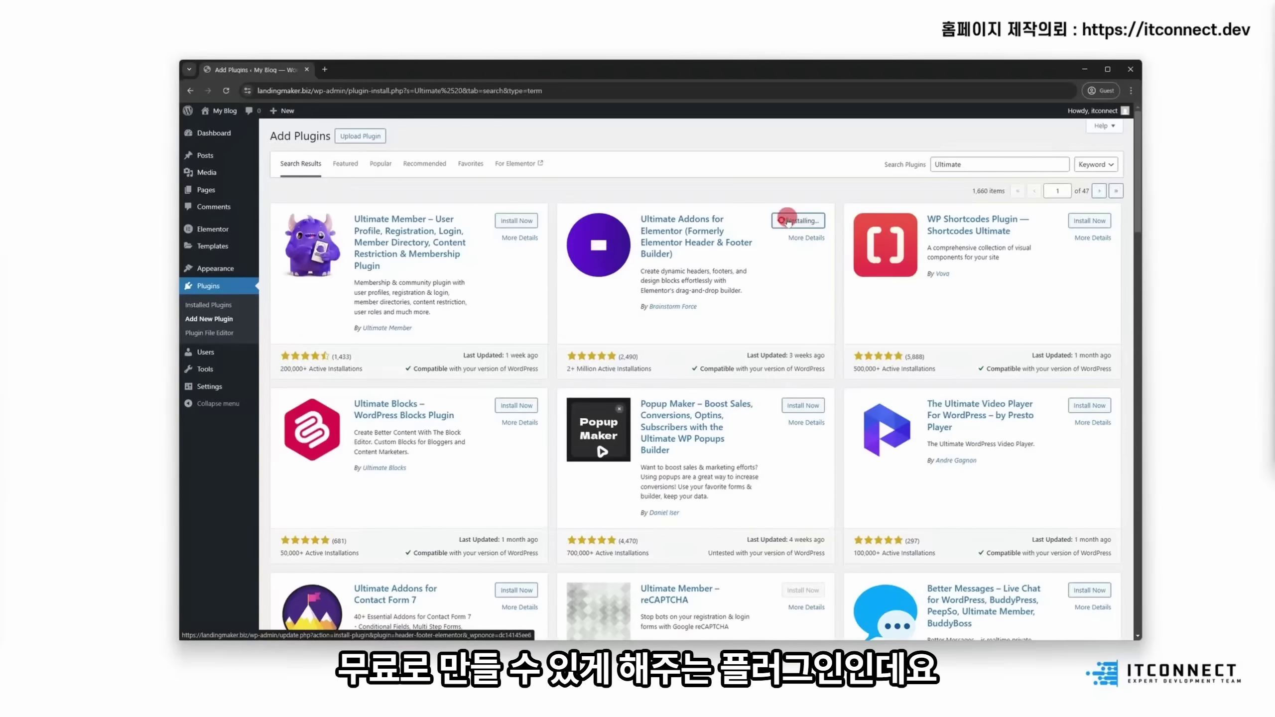
left_click(800, 220)
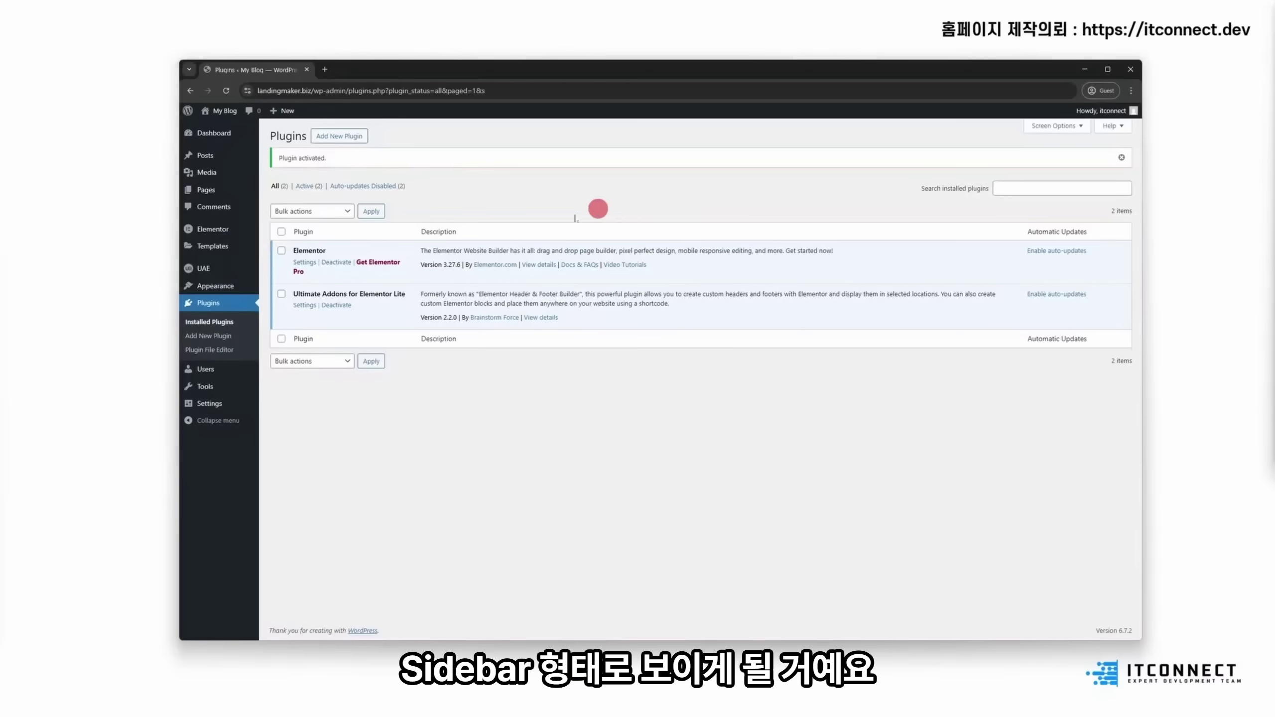
left_click_drag(295, 293, 404, 296)
left_click(406, 297)
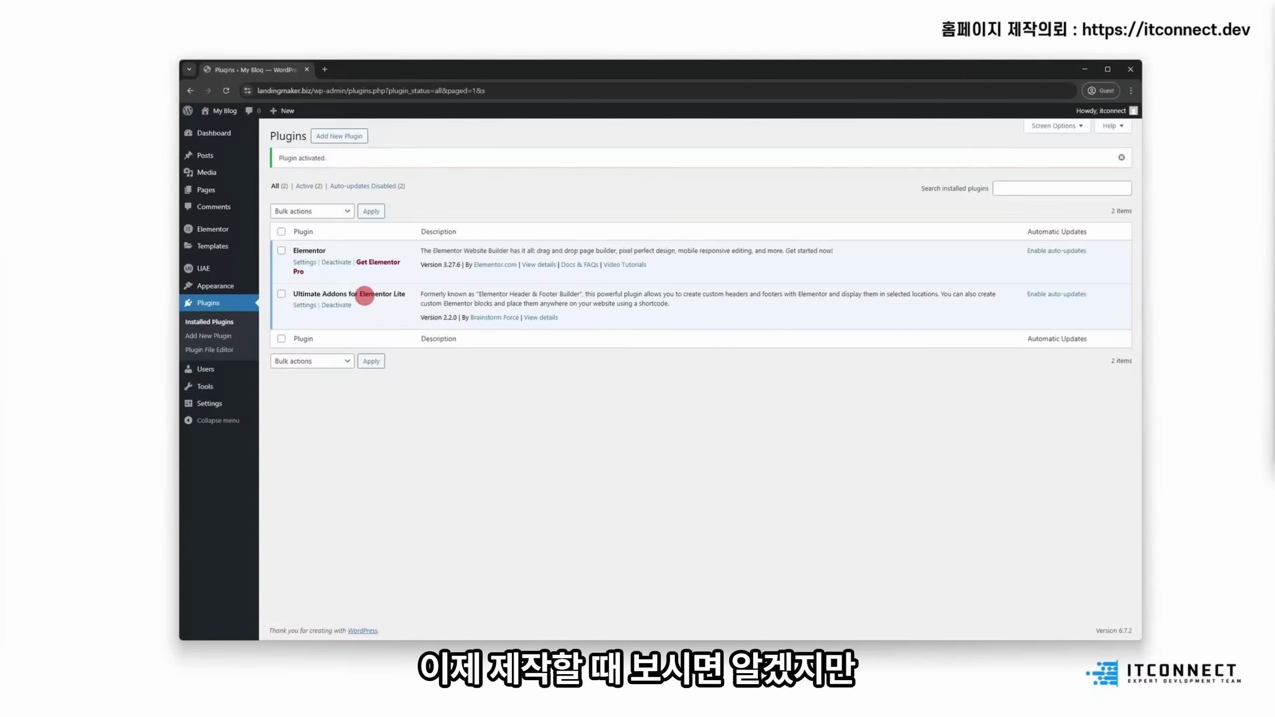
left_click_drag(285, 295, 391, 294)
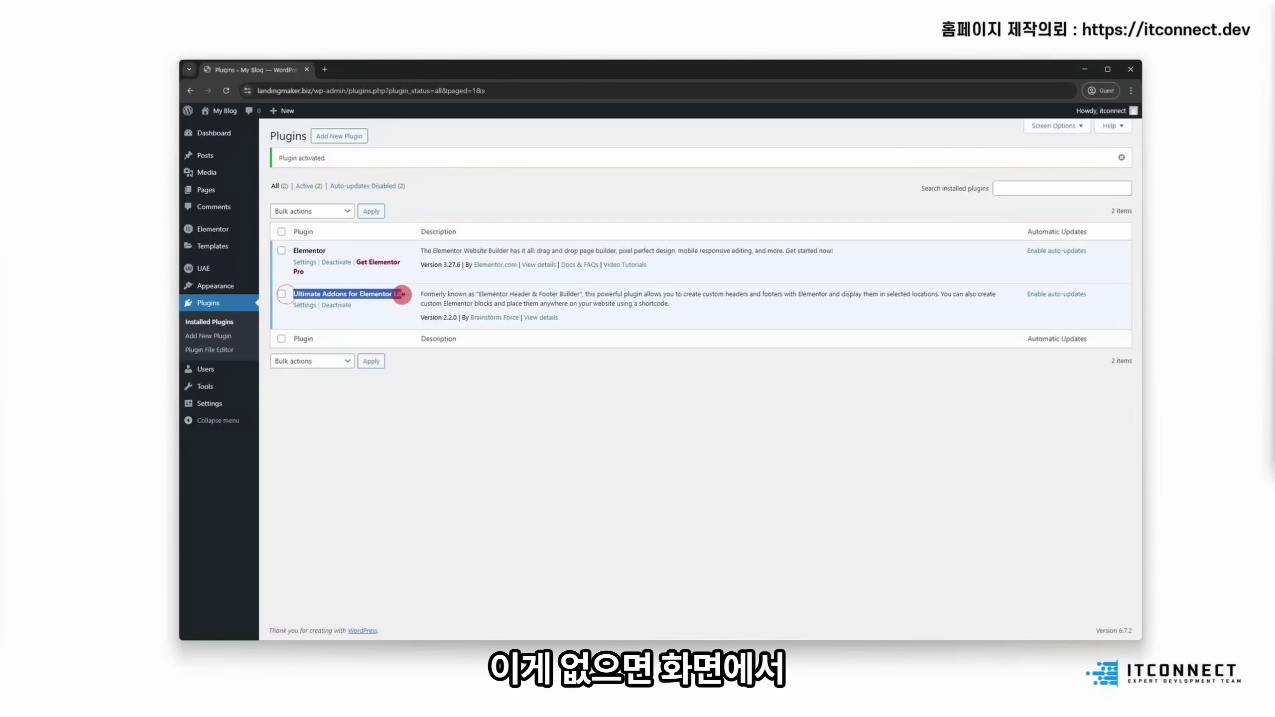
left_click(401, 294)
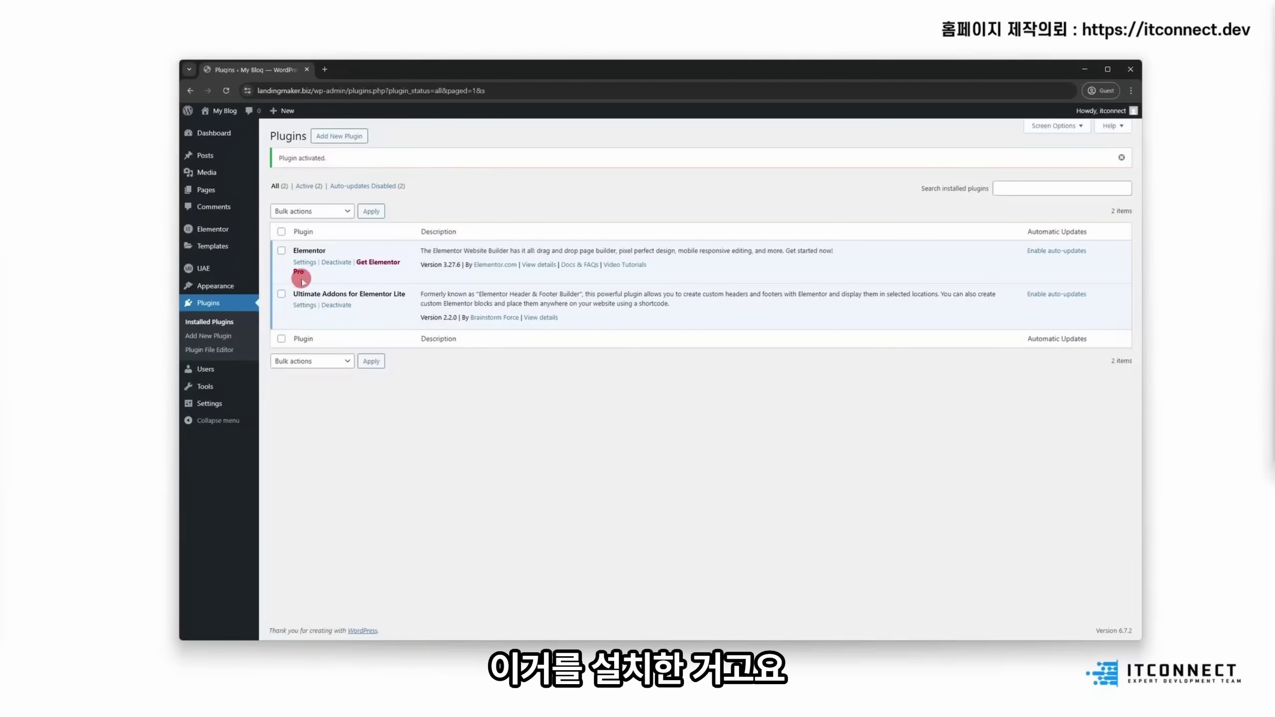
Step: Open the 메인페이지 page for editing, change its title to Main and save the page
left_click(205, 189)
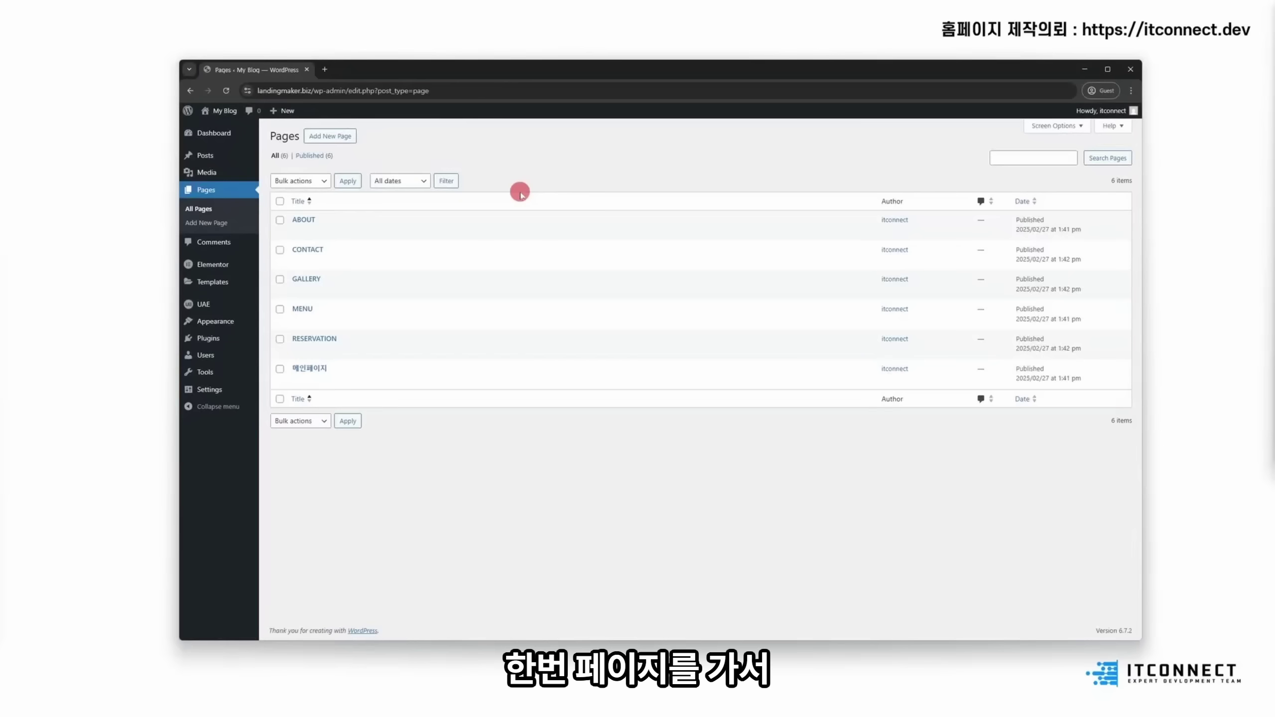
mouse_move(312, 365)
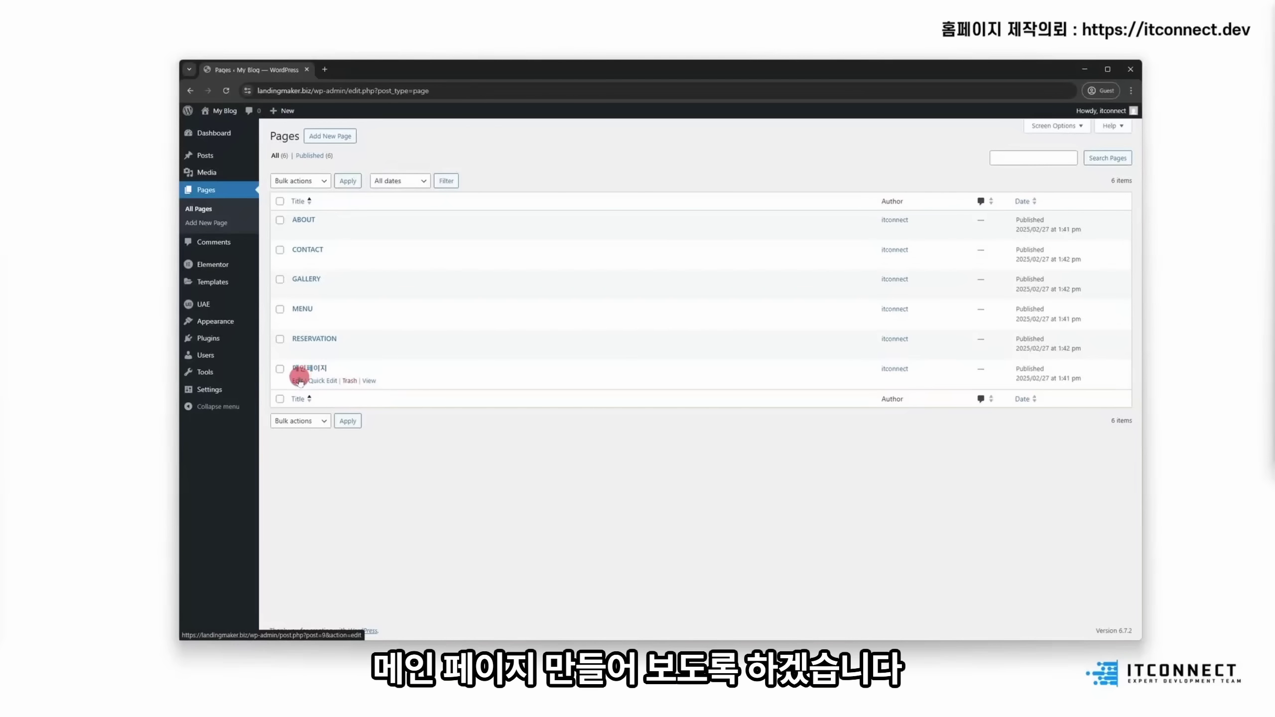
left_click(303, 385)
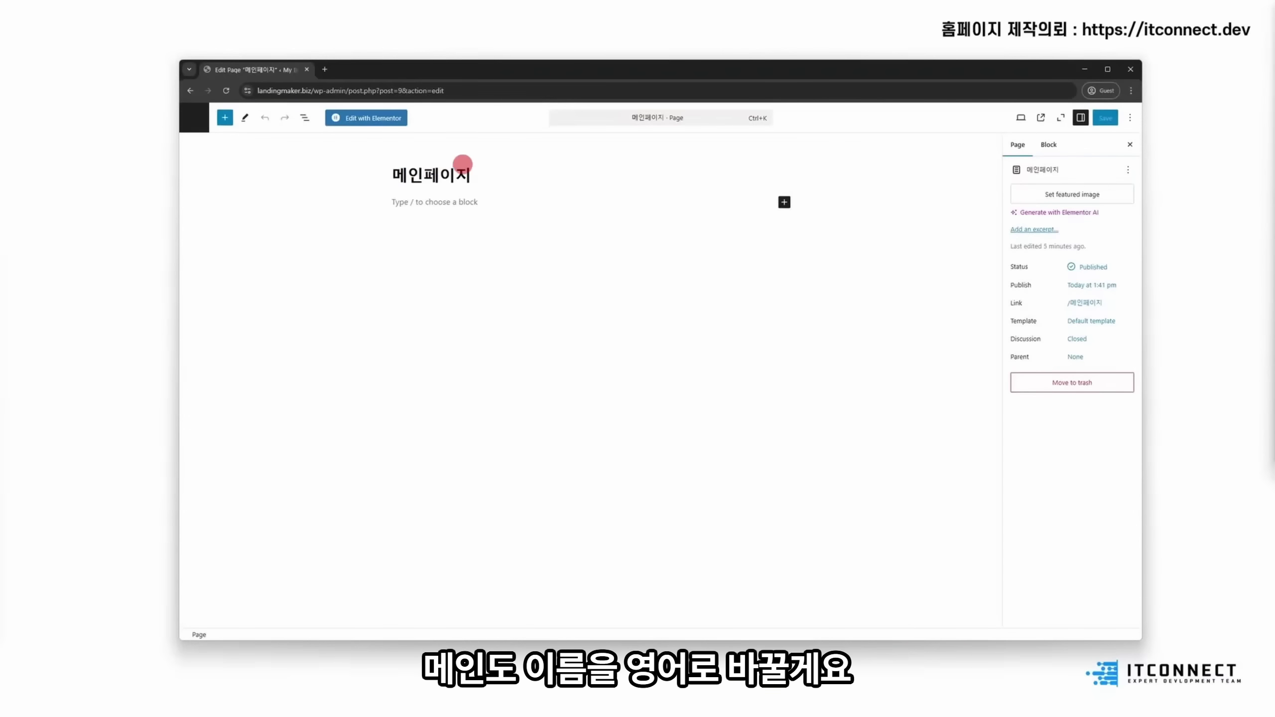
double_click(399, 175)
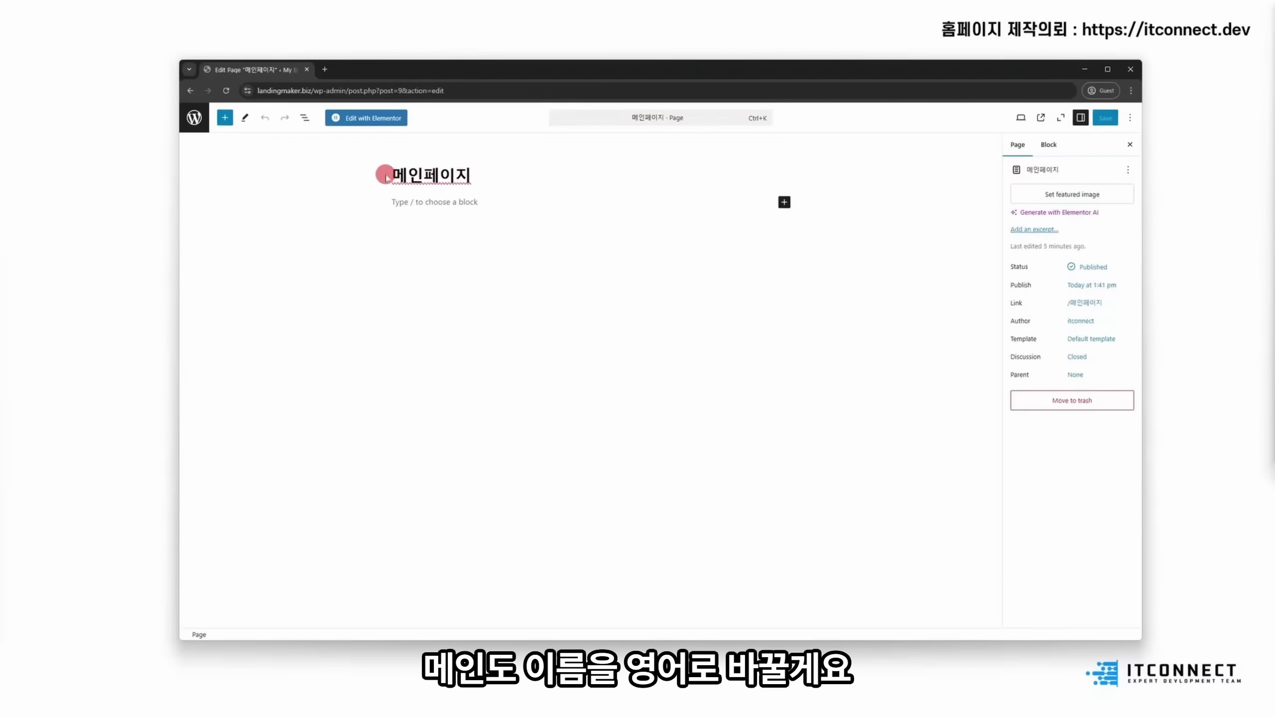
type("Main Pa")
key("BackSpace")
key("BackSpace")
key("BackSpace")
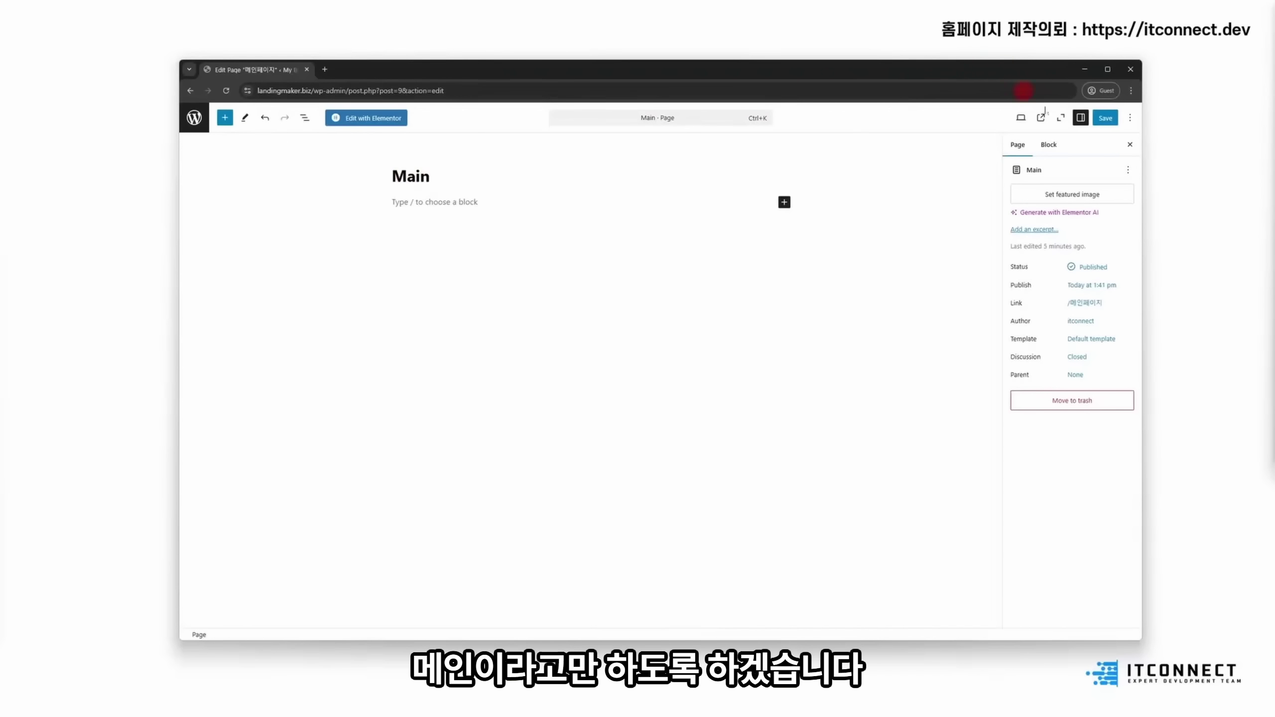
left_click(1096, 117)
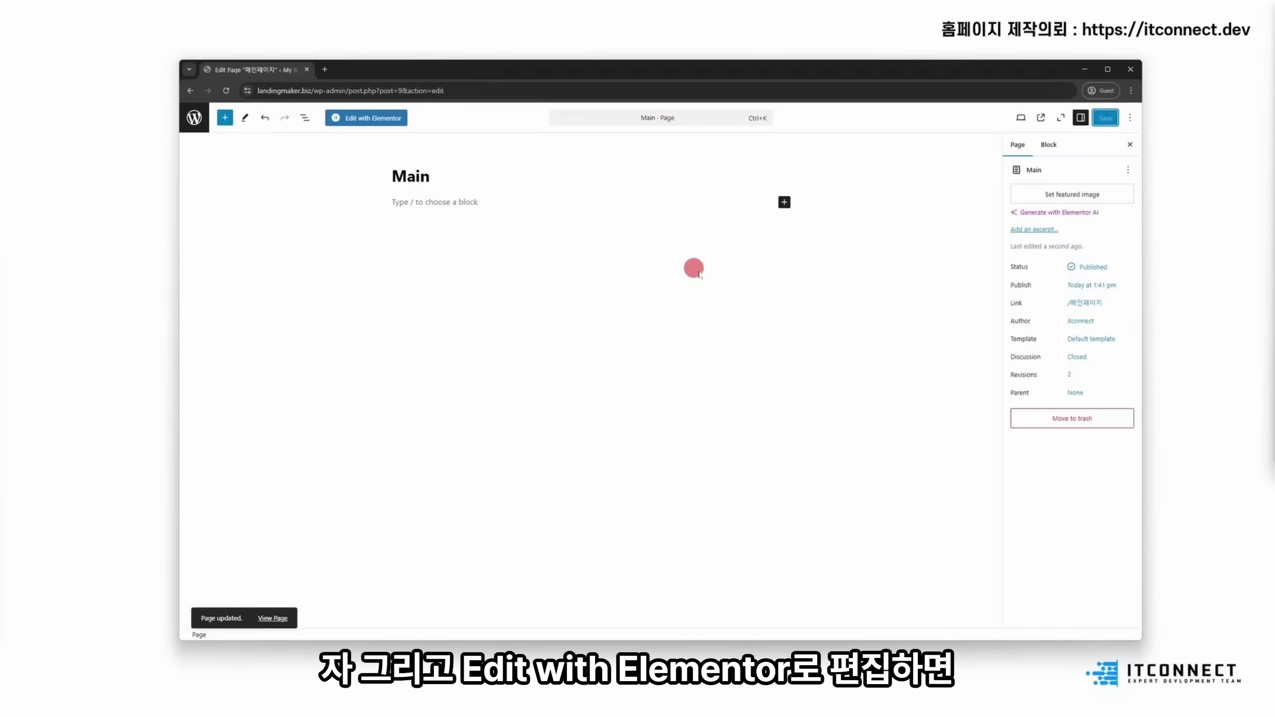
Step: Set the Main page's template to Elementor Canvas, save the page and open it for editing with Elementor
left_click(1108, 340)
left_click(1049, 417)
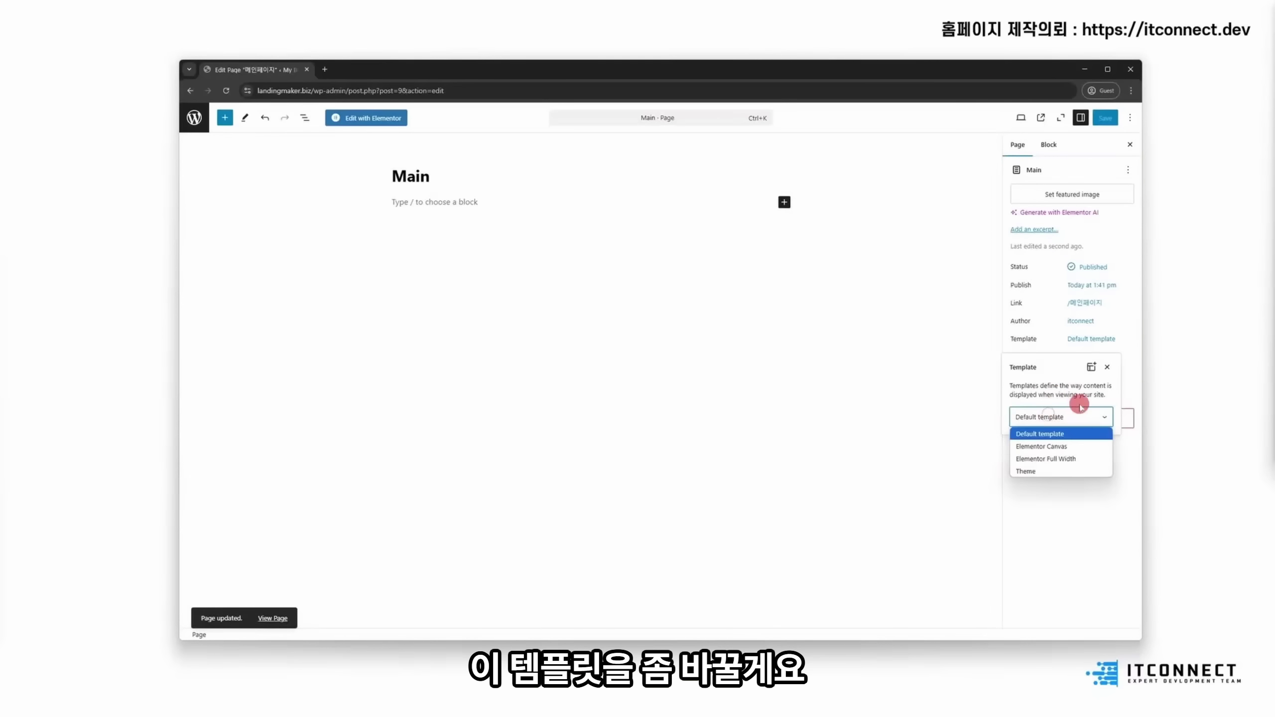
left_click(1084, 444)
left_click(1105, 118)
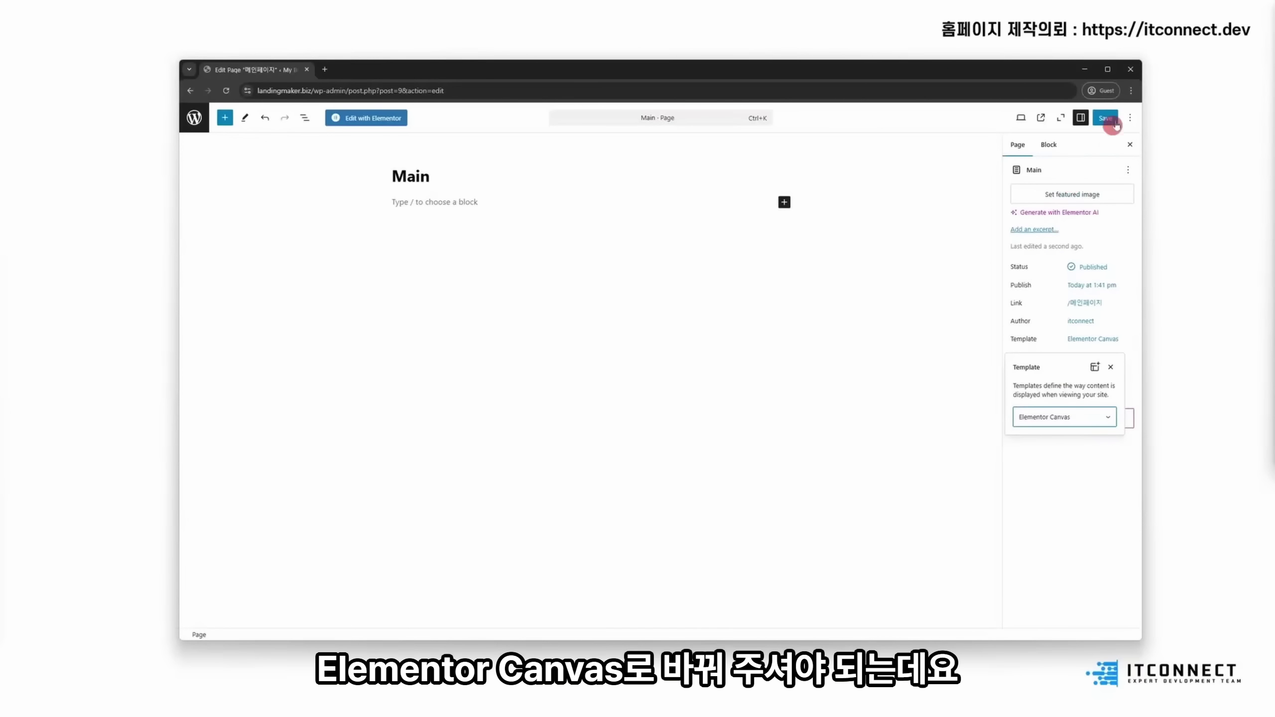
left_click(396, 118)
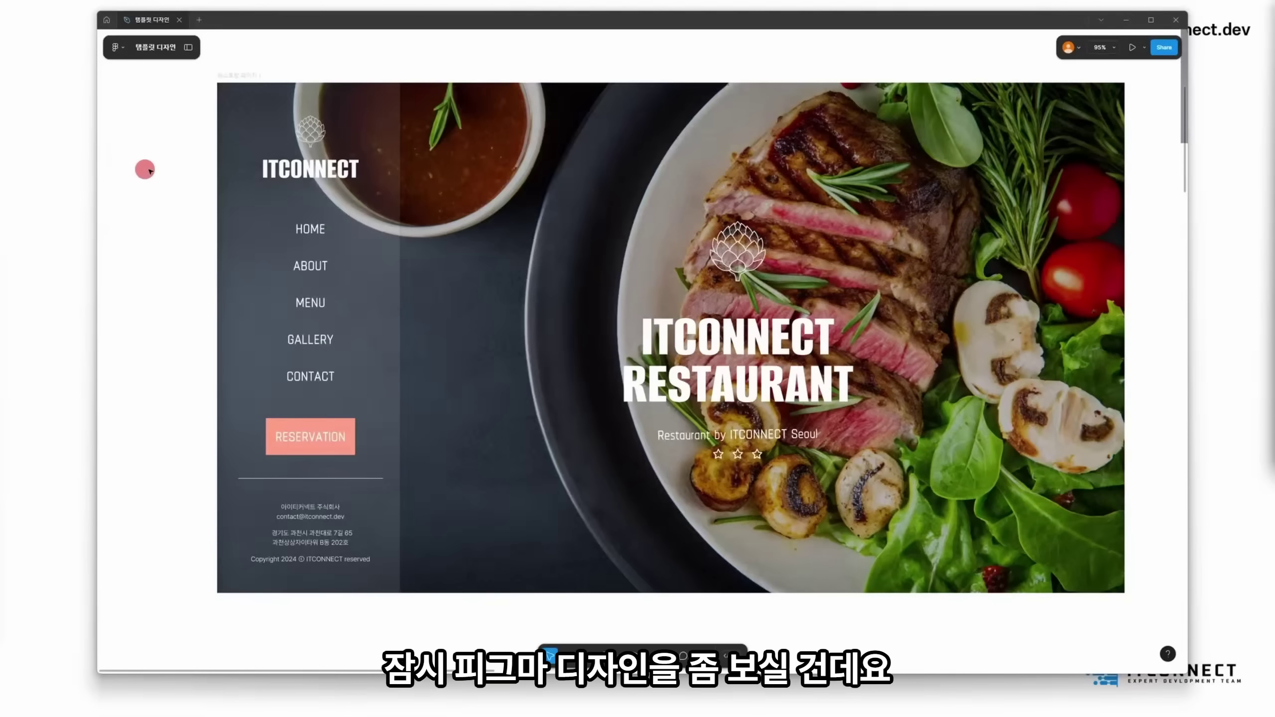
Step: Switch to Figma and examine the restaurant main page design with its navigation sidebar and hero image
left_click(332, 71)
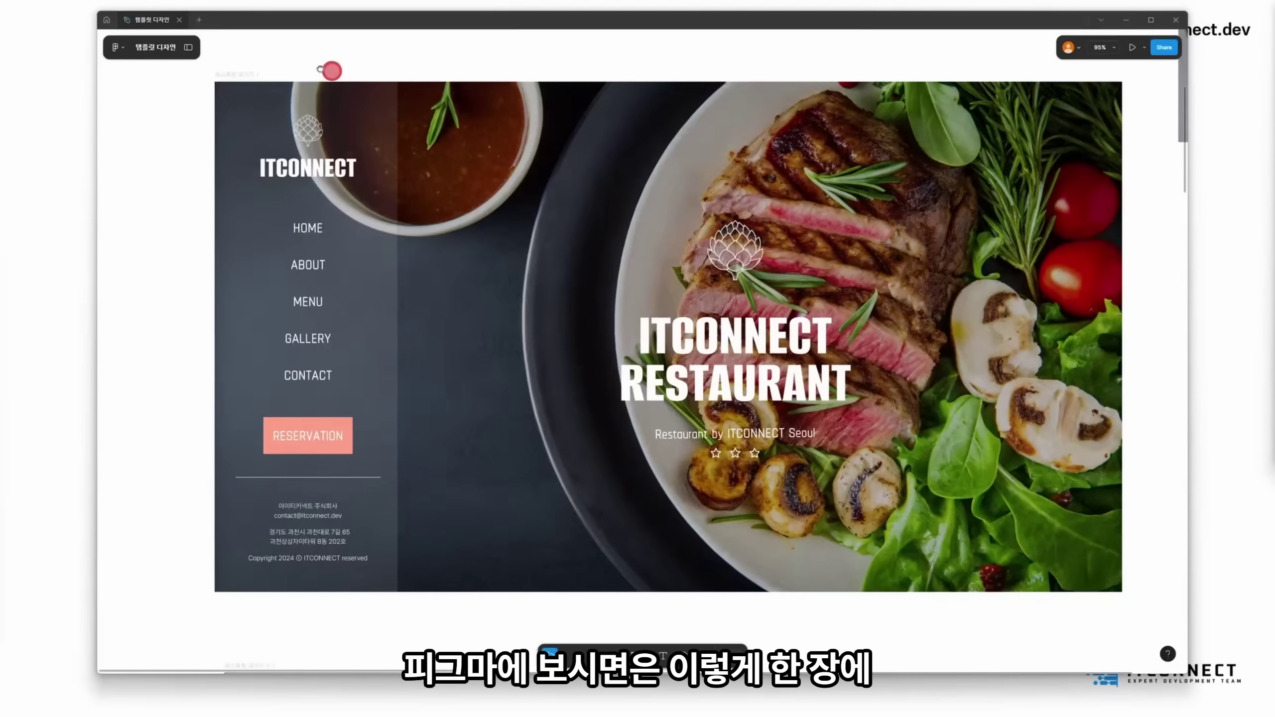
scroll(317, 71, "right", 2)
left_click(219, 78)
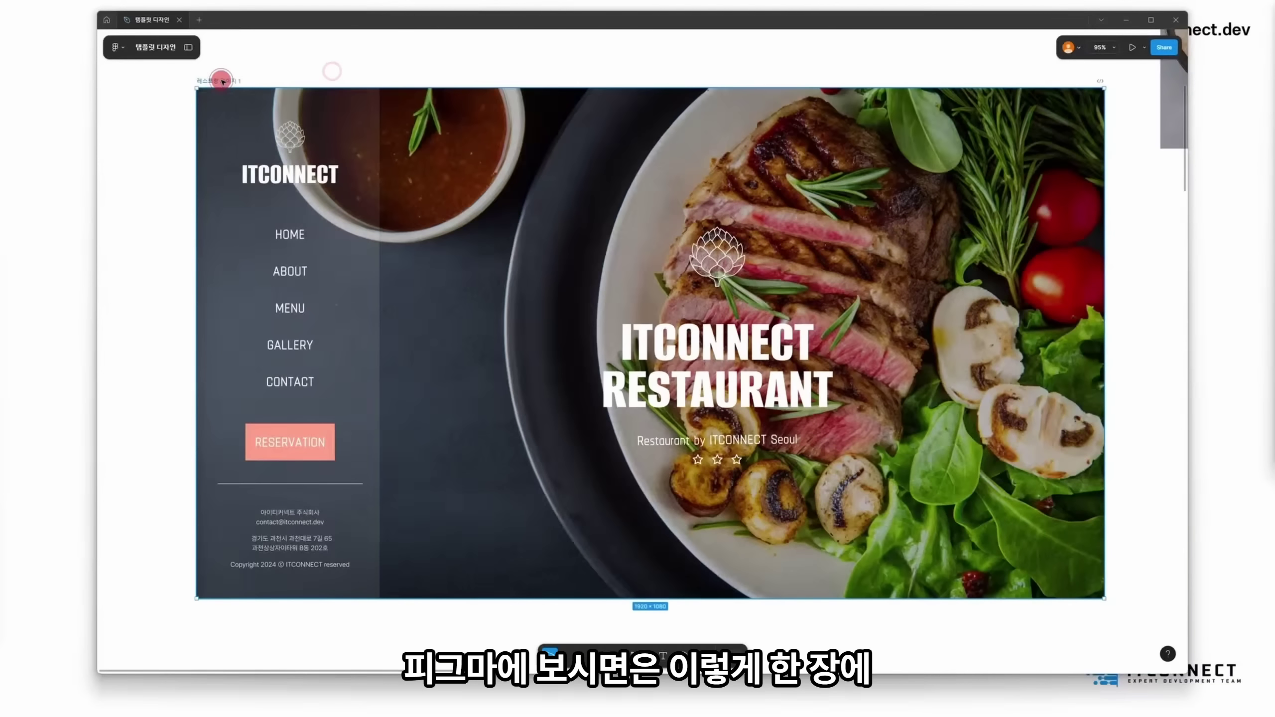
left_click(162, 151)
left_click(426, 63)
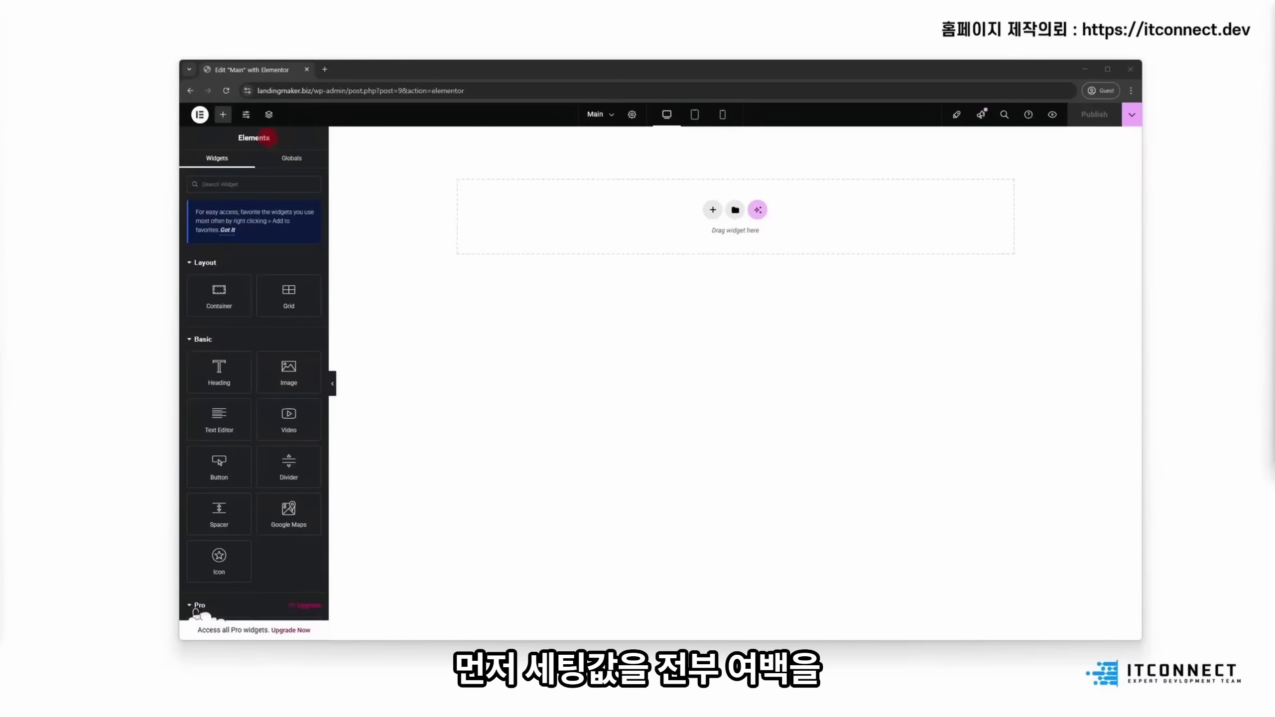
Step: In the site's layout settings, set the container padding and the column and row gaps to 0, save and return to the page
left_click(246, 115)
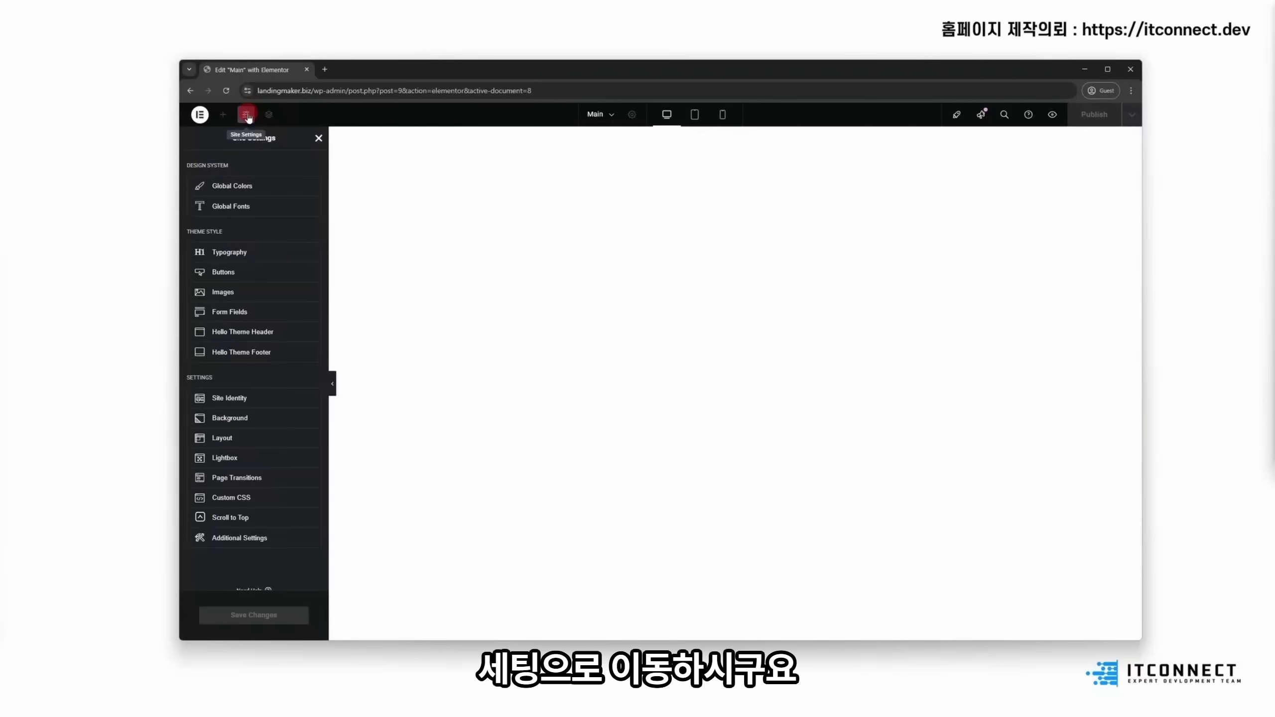
left_click(246, 438)
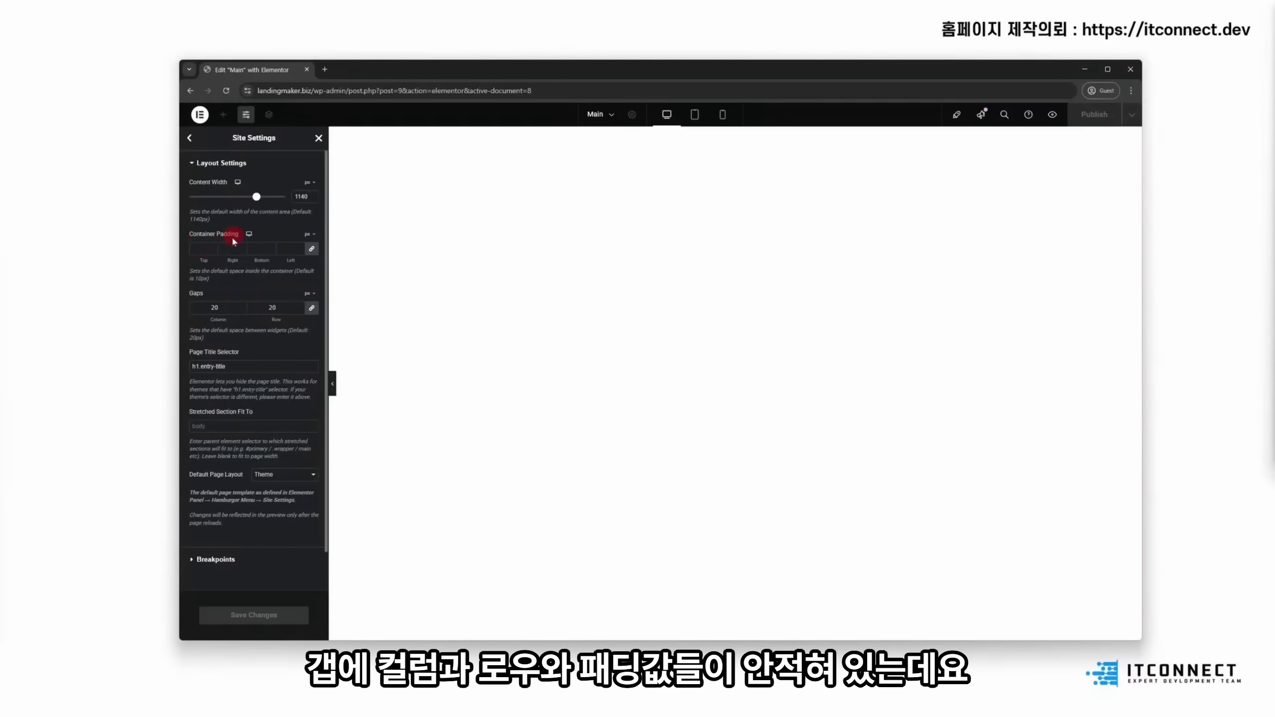
left_click(201, 248)
type("0")
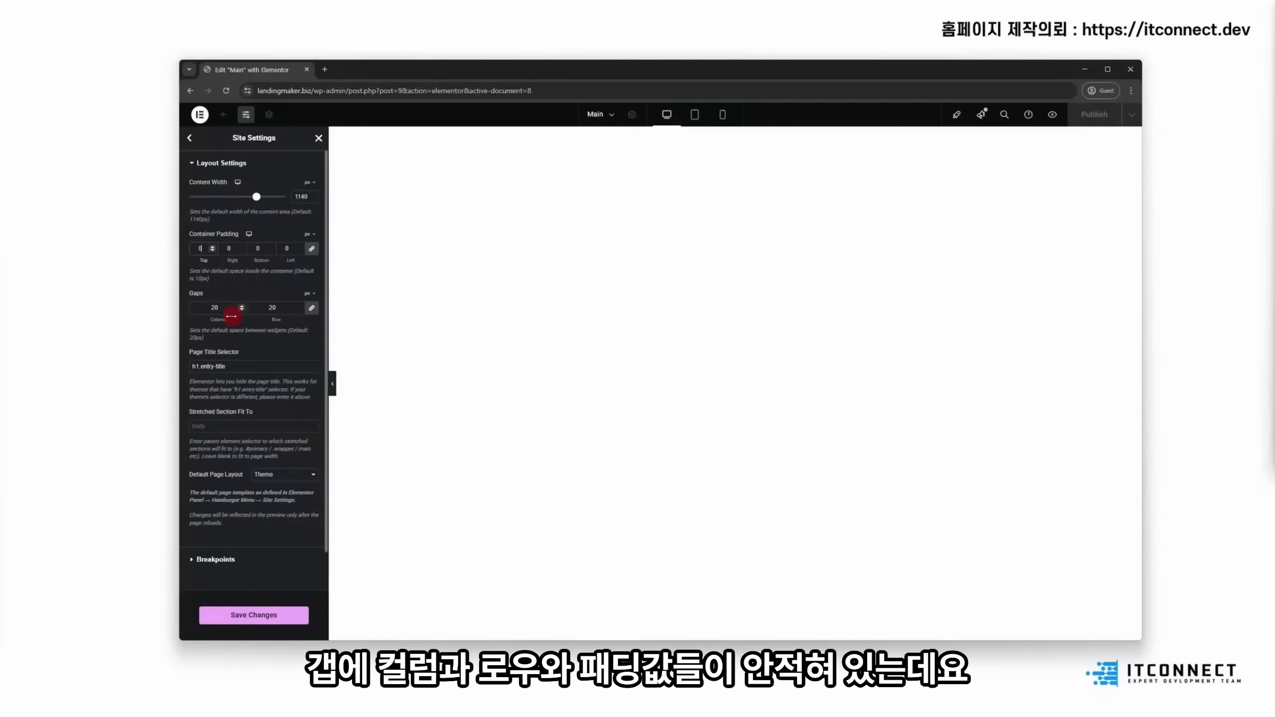
double_click(196, 308)
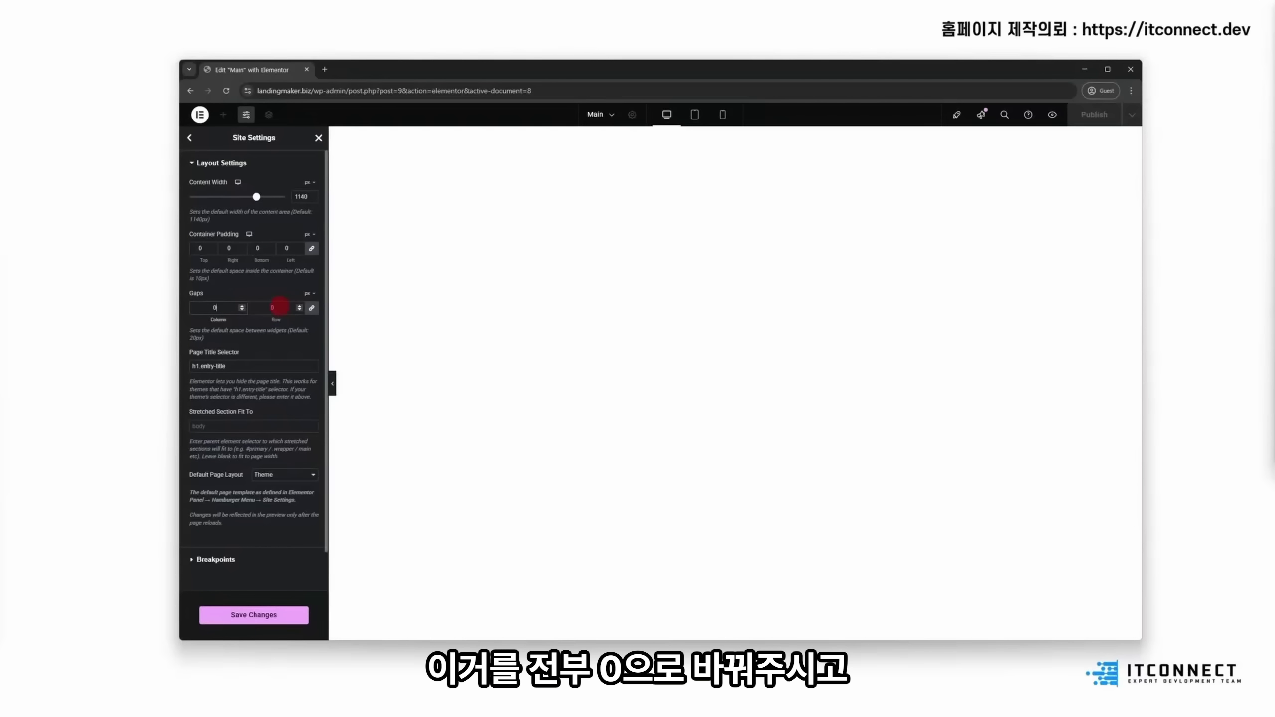
type("0")
left_click(250, 608)
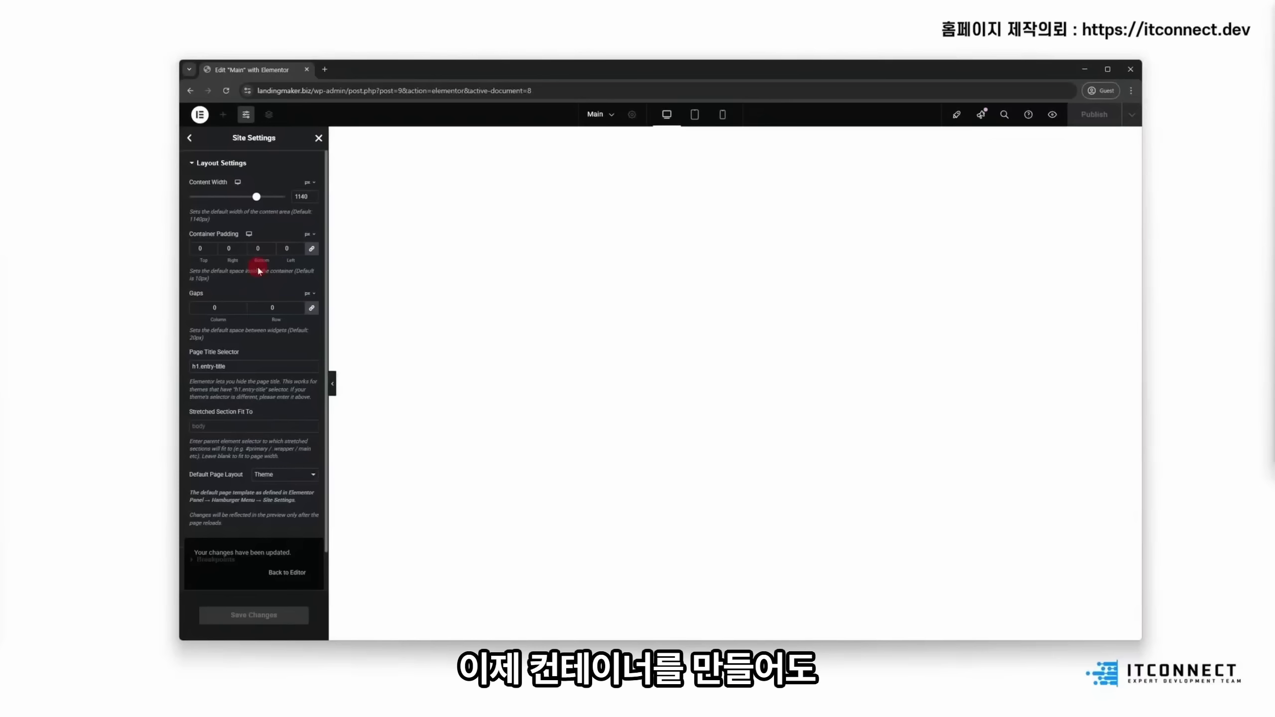
left_click(317, 140)
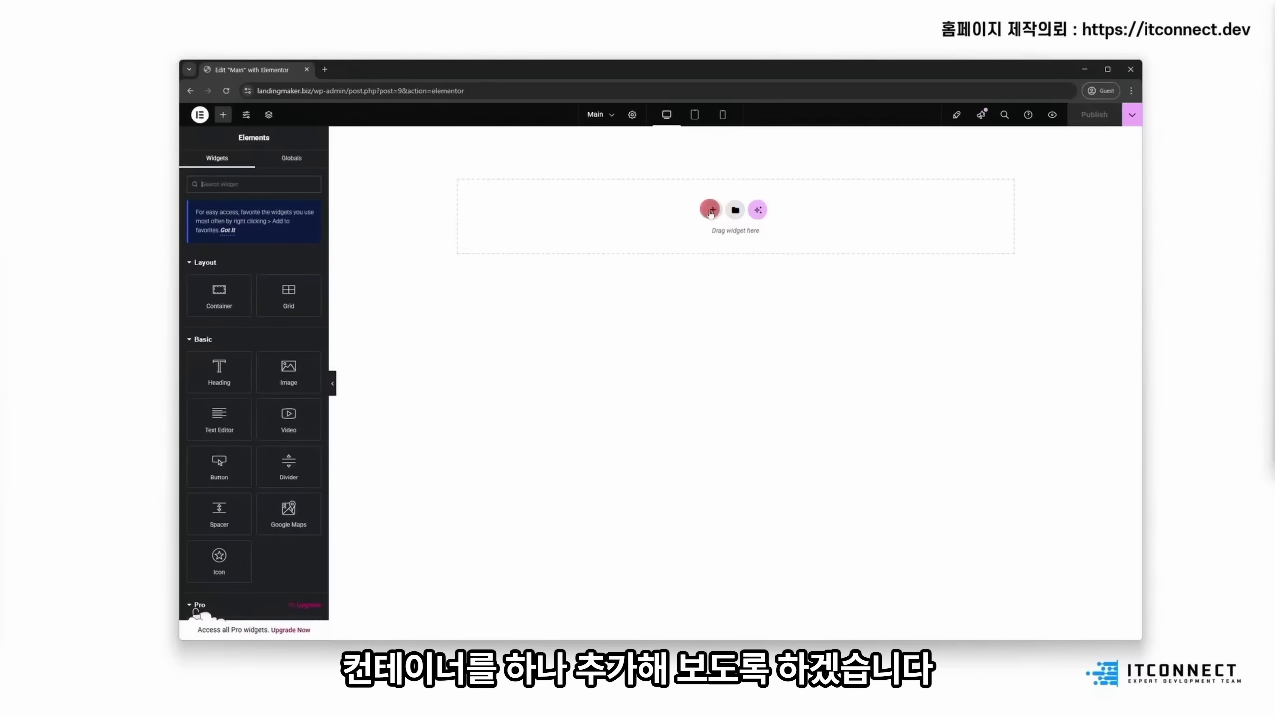
Step: Add a single-column Flexbox container, nest a Container inside it and duplicate the nested one to get two inner containers
left_click(711, 211)
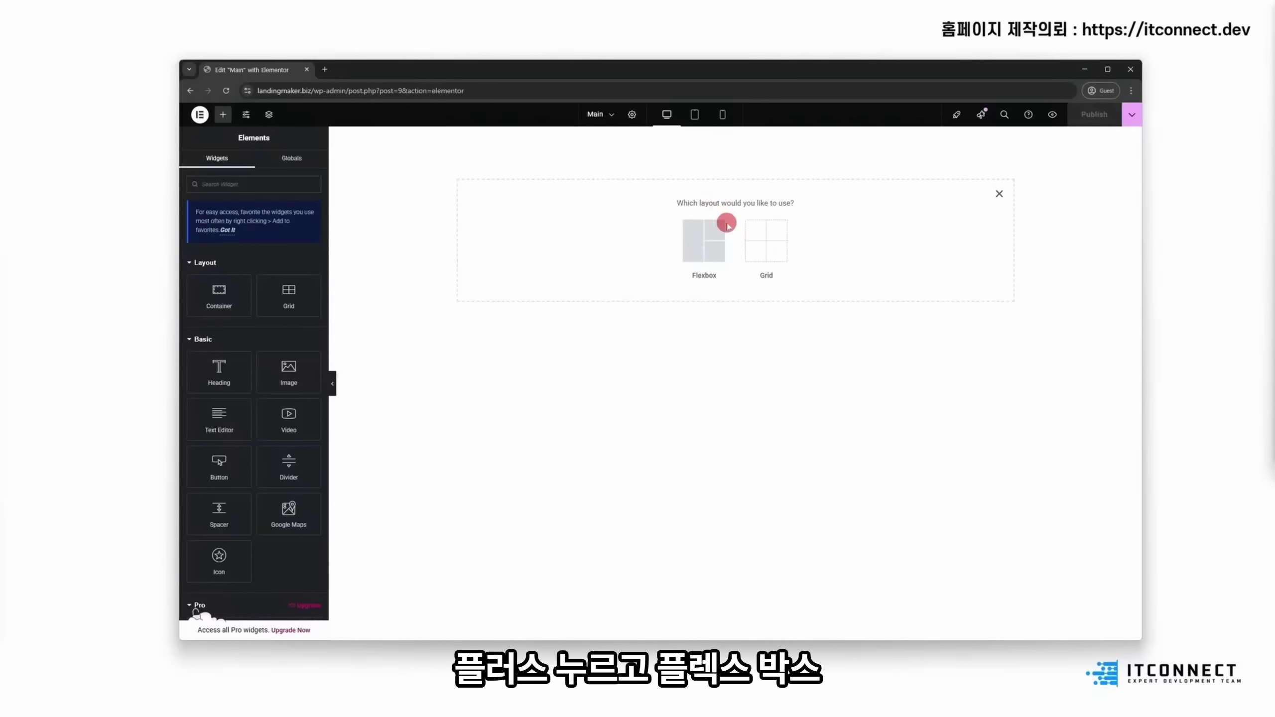
left_click(703, 241)
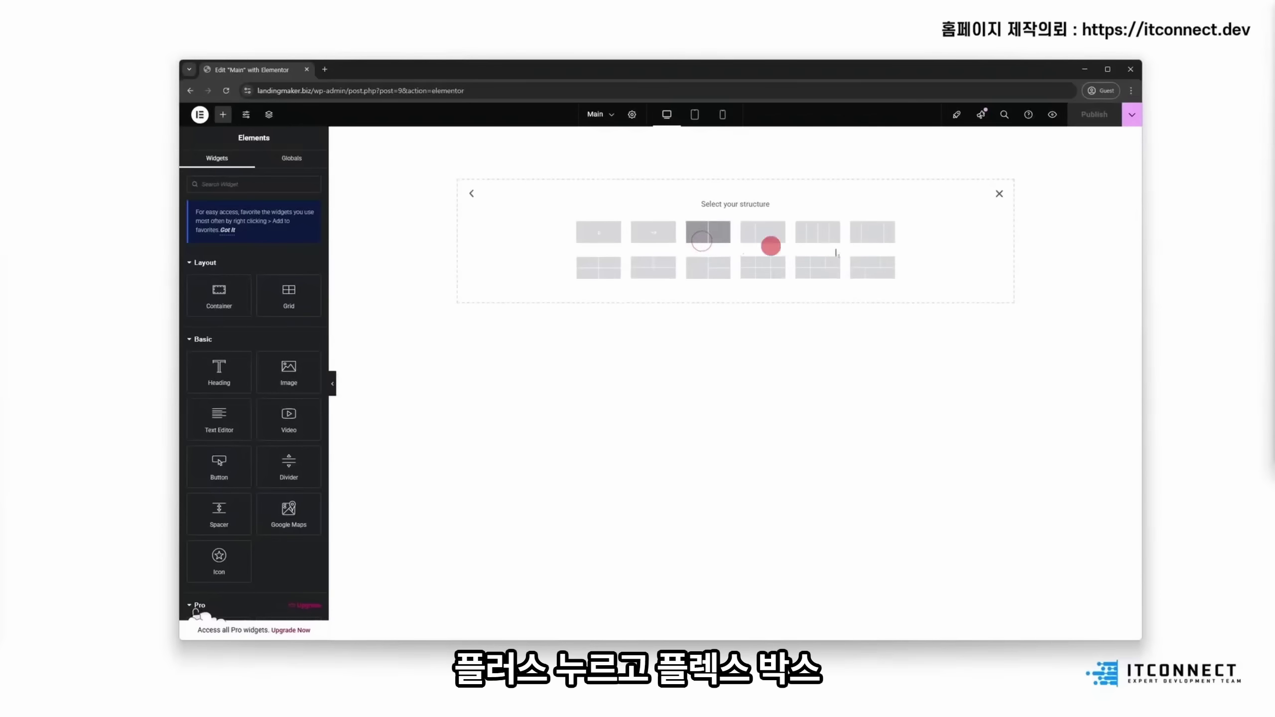
left_click(604, 241)
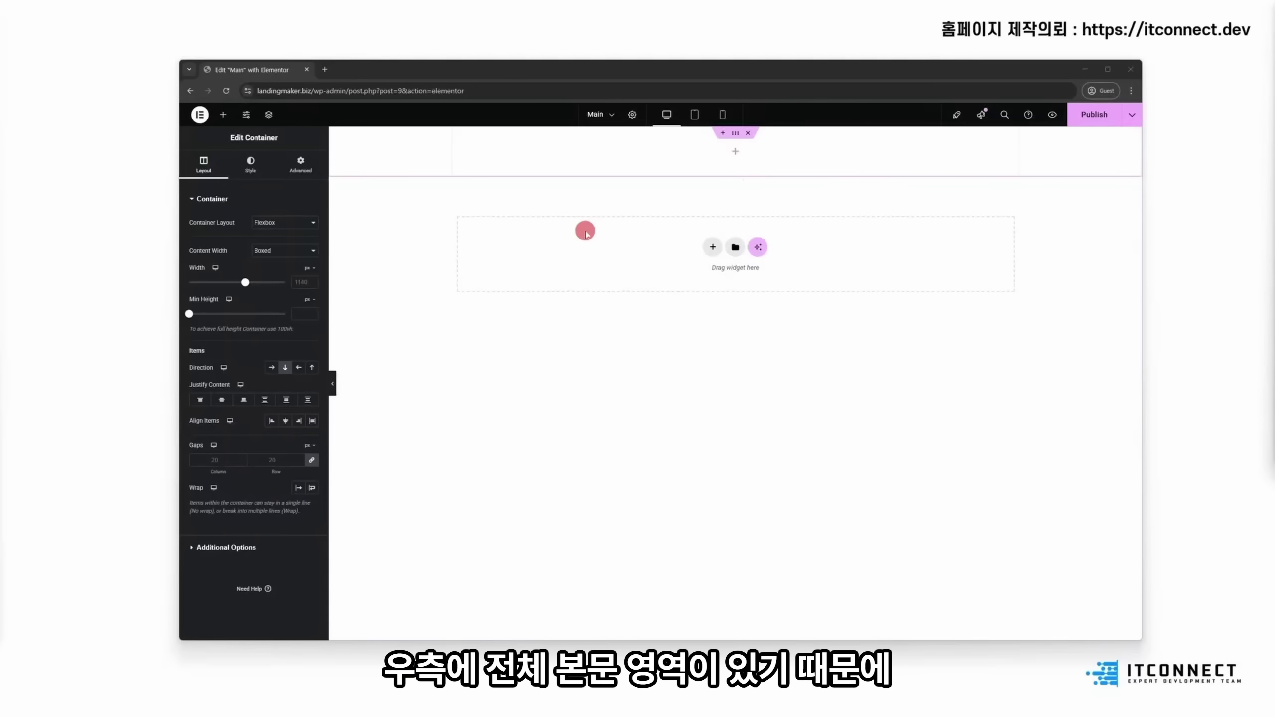
left_click(222, 115)
left_click_drag(218, 297, 609, 157)
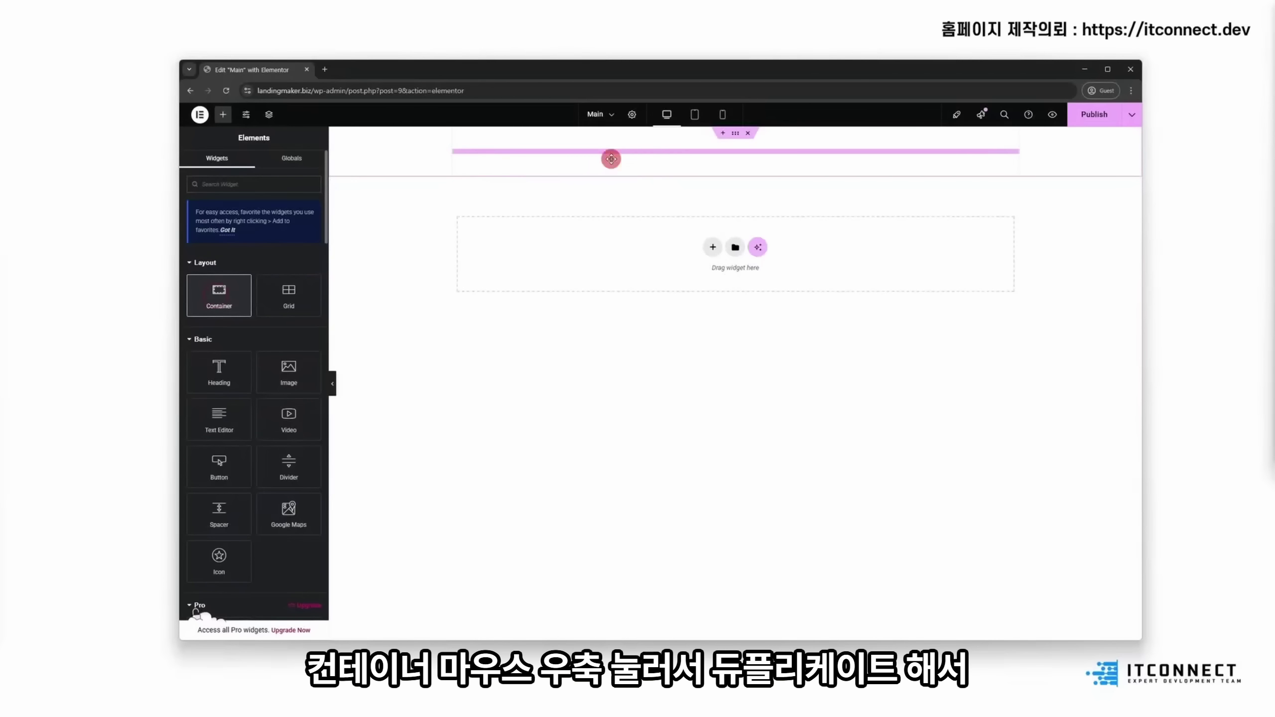
right_click(457, 131)
left_click(501, 160)
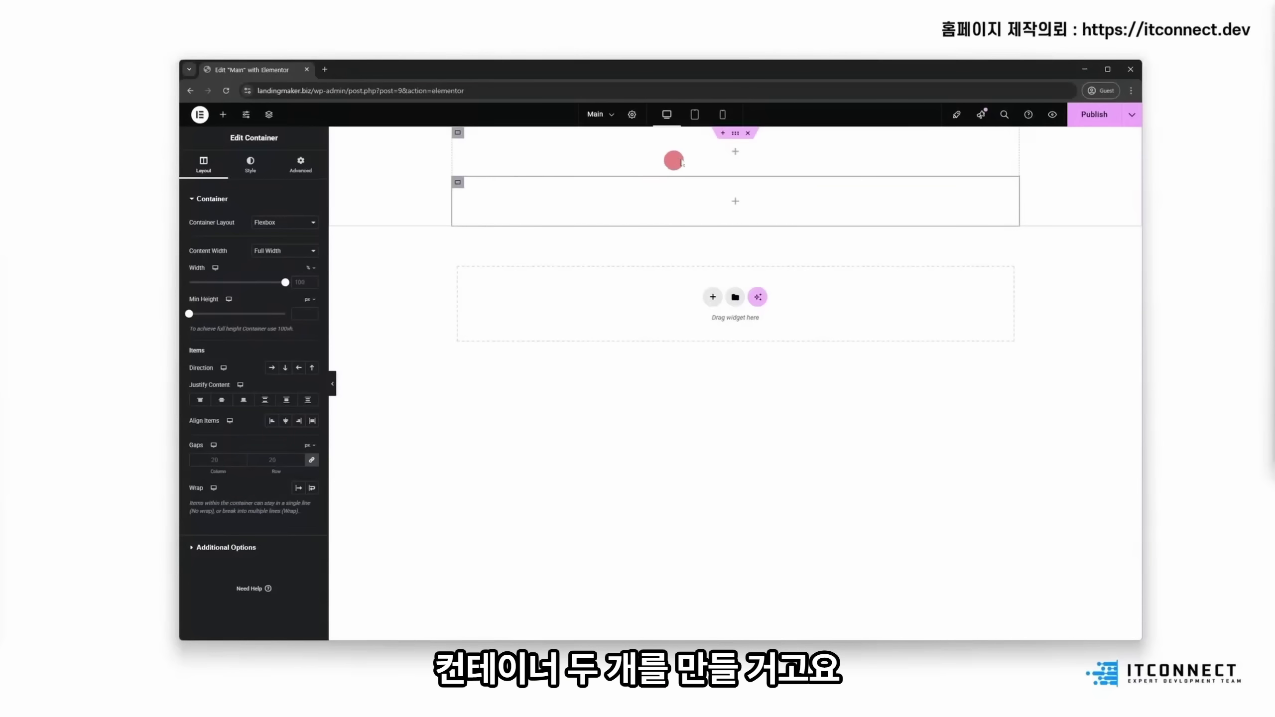
Step: Arrange the outer container's items in a horizontal row and set its content width to Full Width
left_click(736, 133)
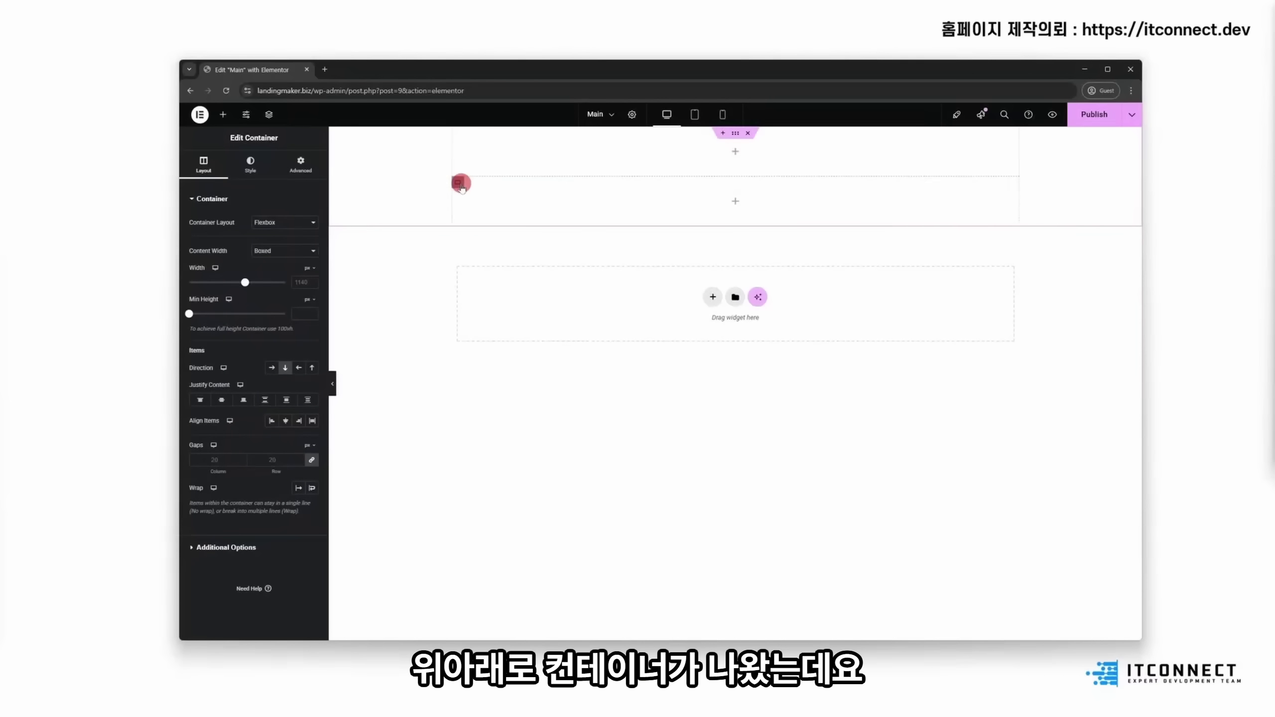
left_click(269, 369)
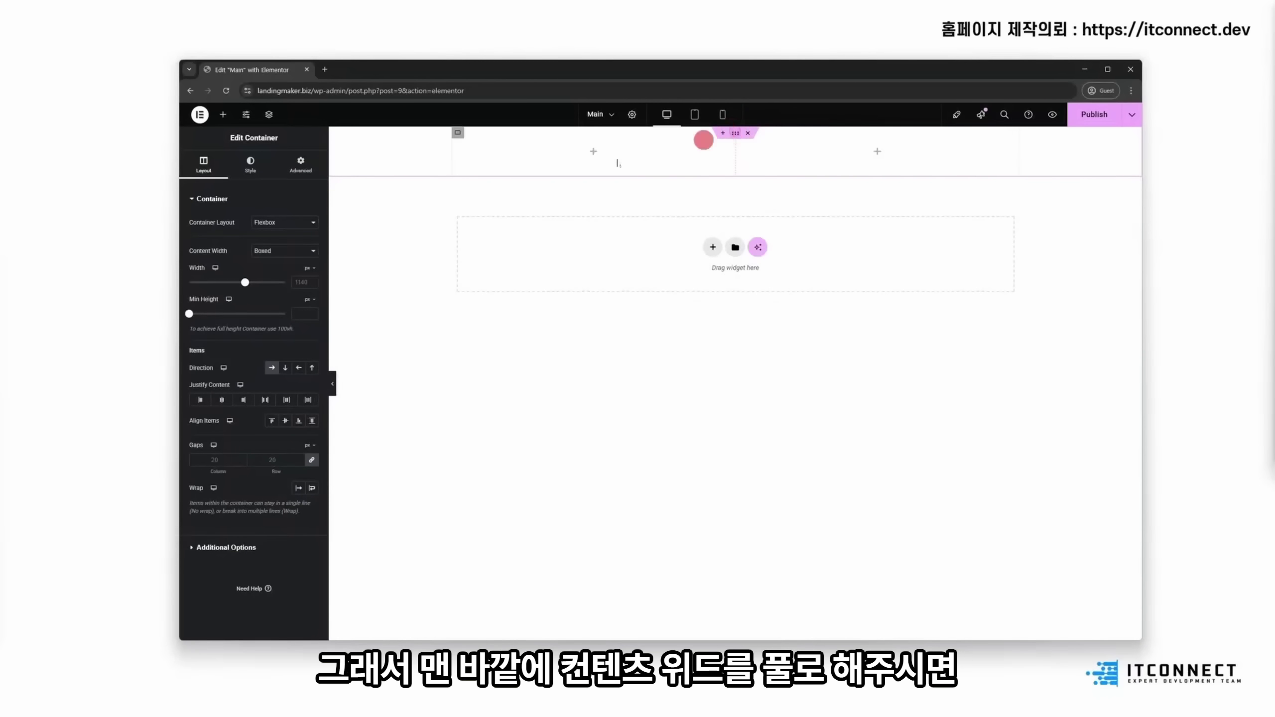
left_click(271, 251)
left_click(281, 270)
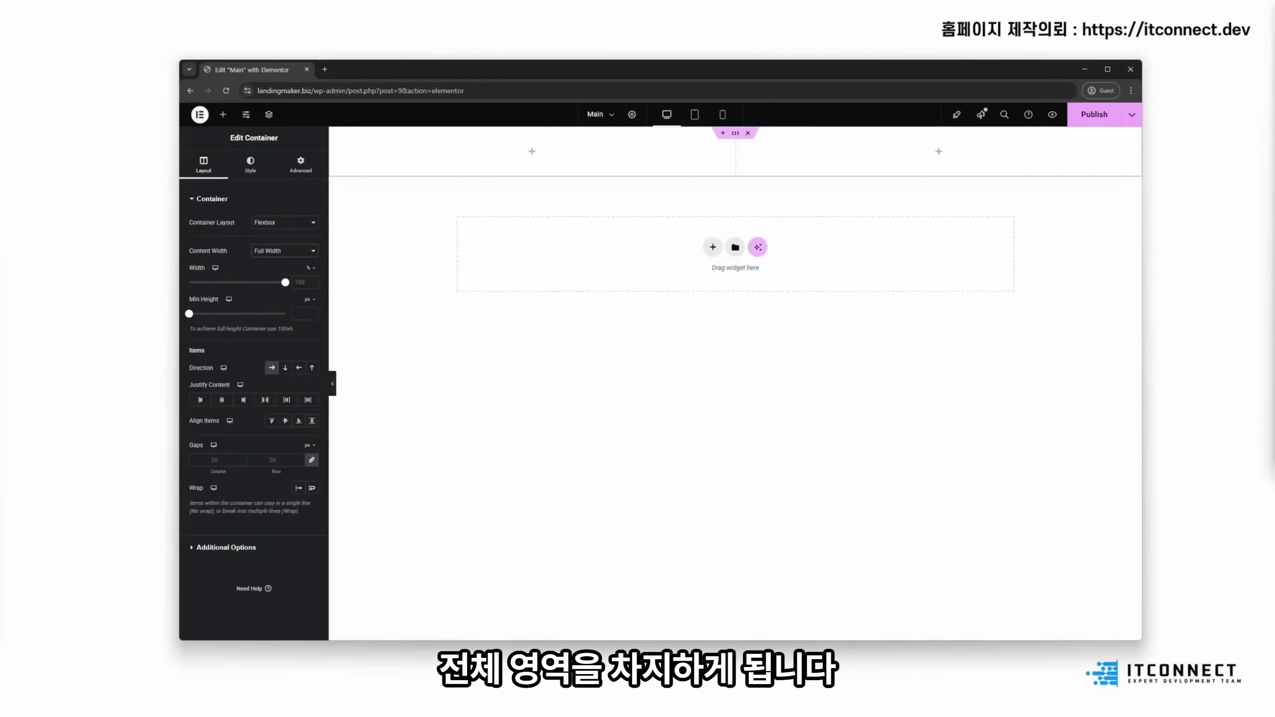
key("ctrl+2")
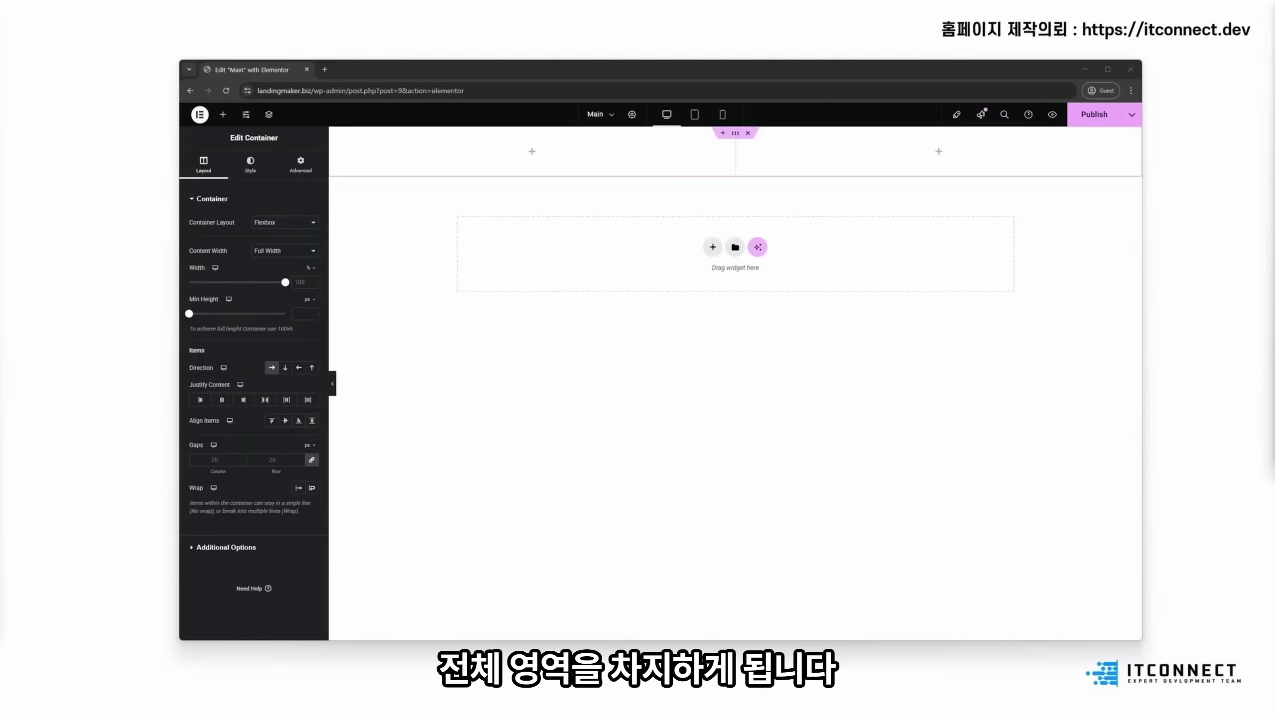
Step: Set the first inner container's width to 25% and its minimum height to 100 vh
left_click(335, 134)
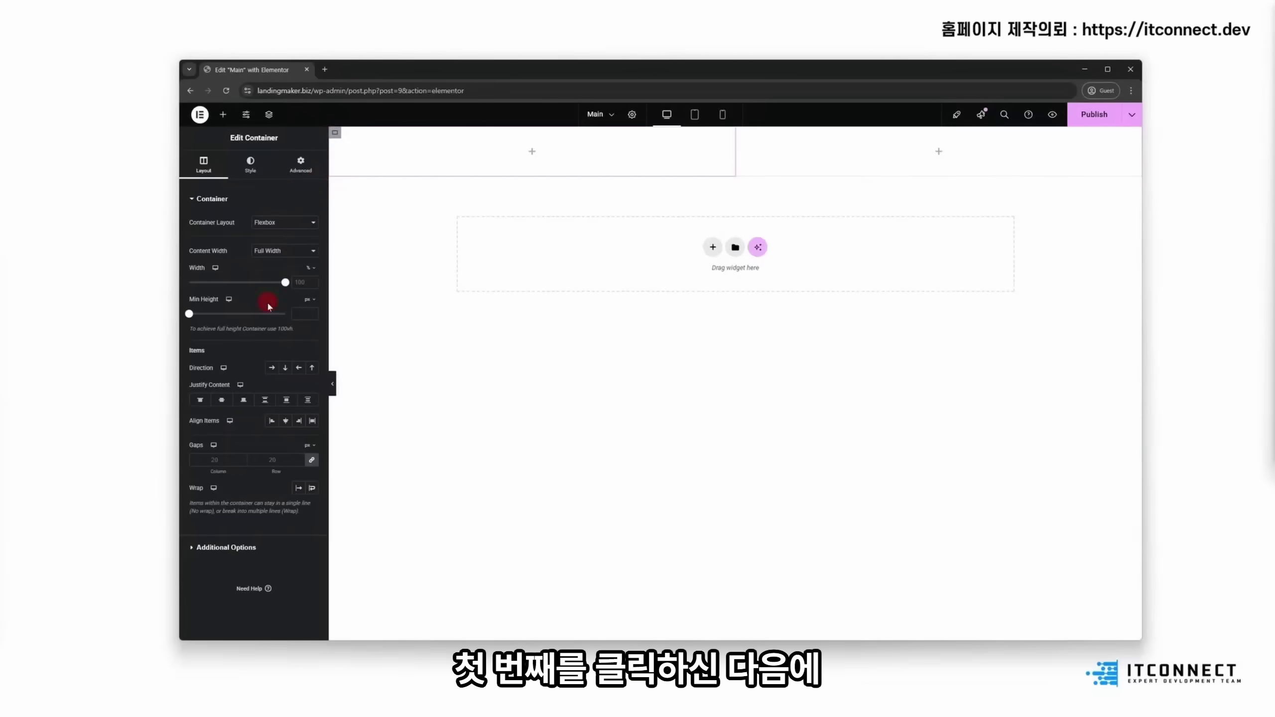
type("25")
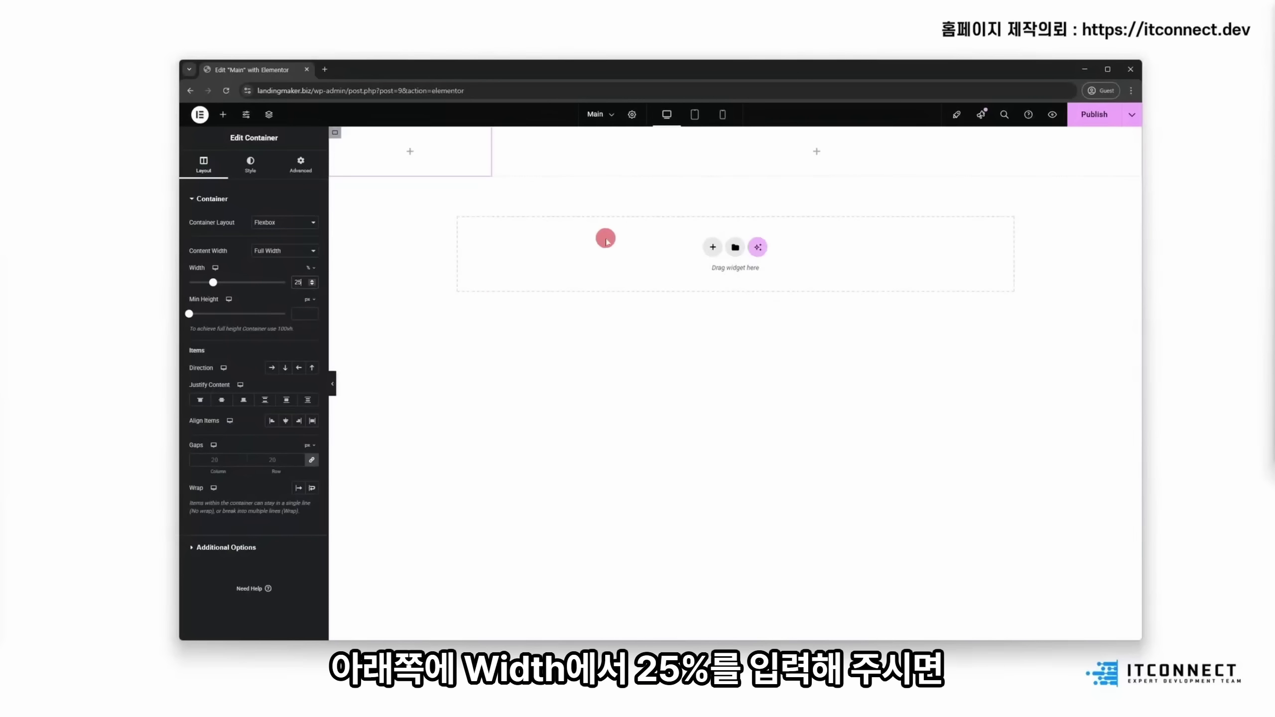
left_click(297, 281)
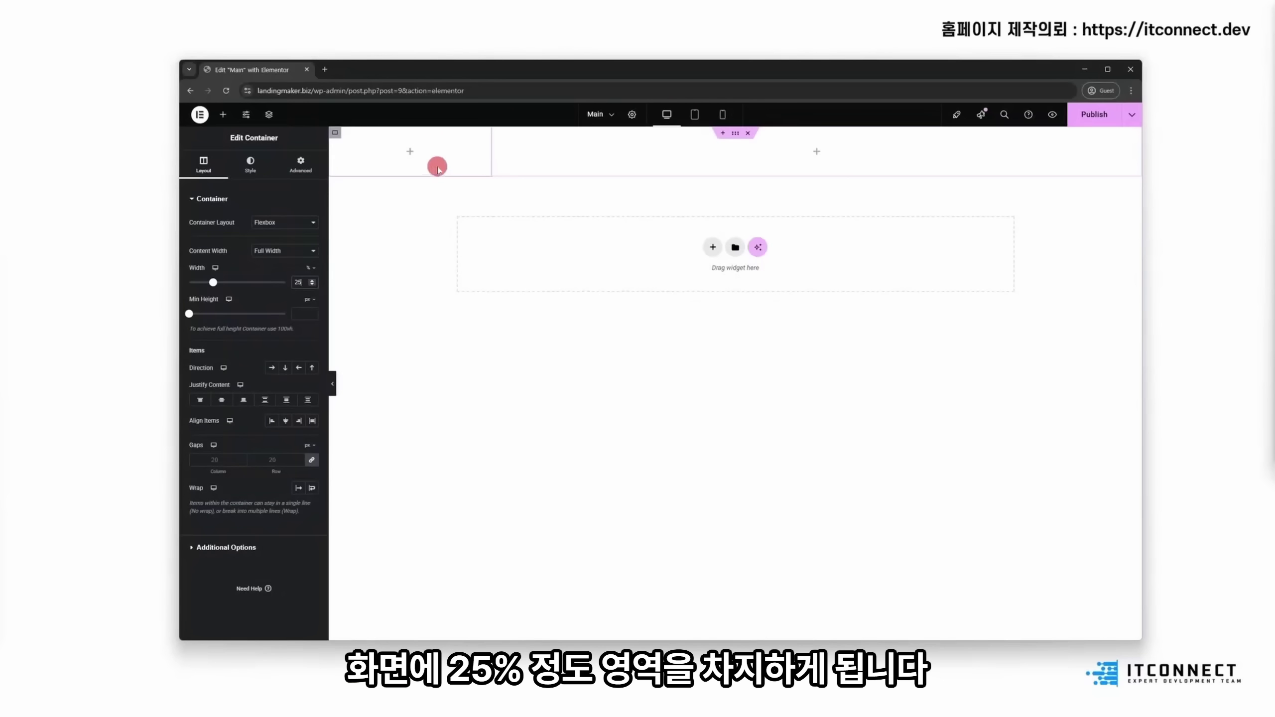
left_click(309, 299)
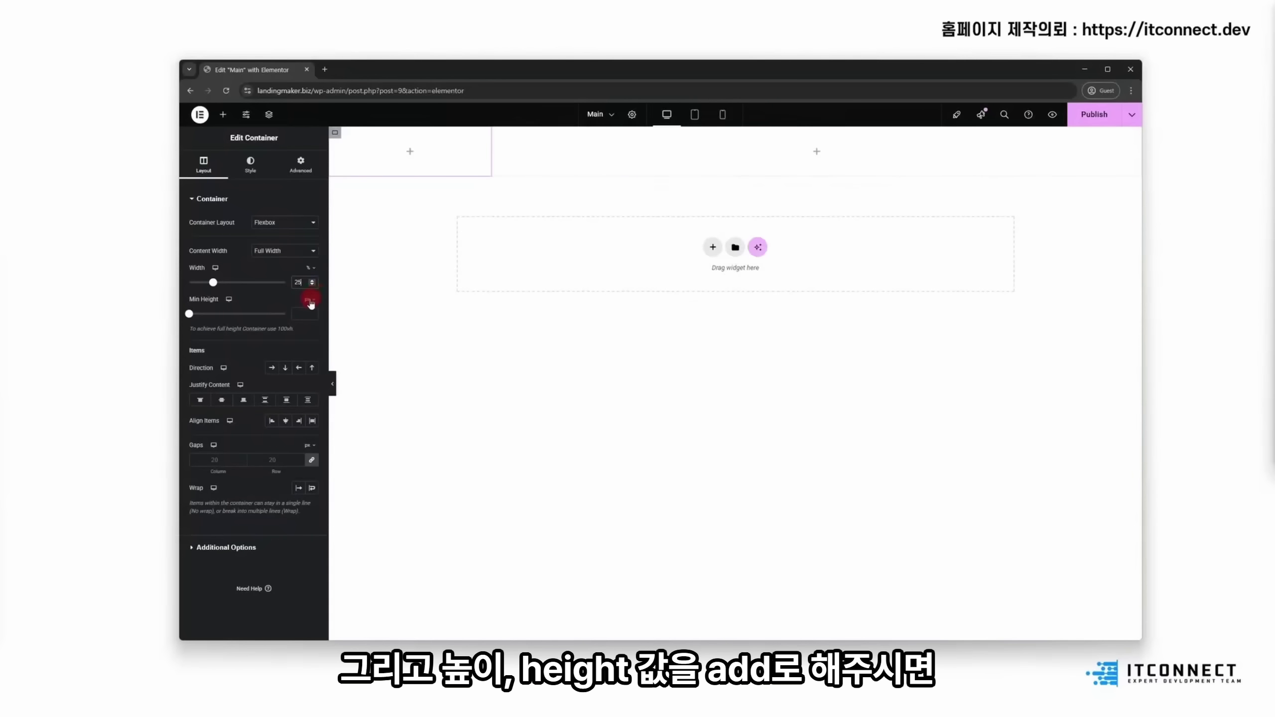
left_click(309, 347)
left_click(298, 314)
type("100")
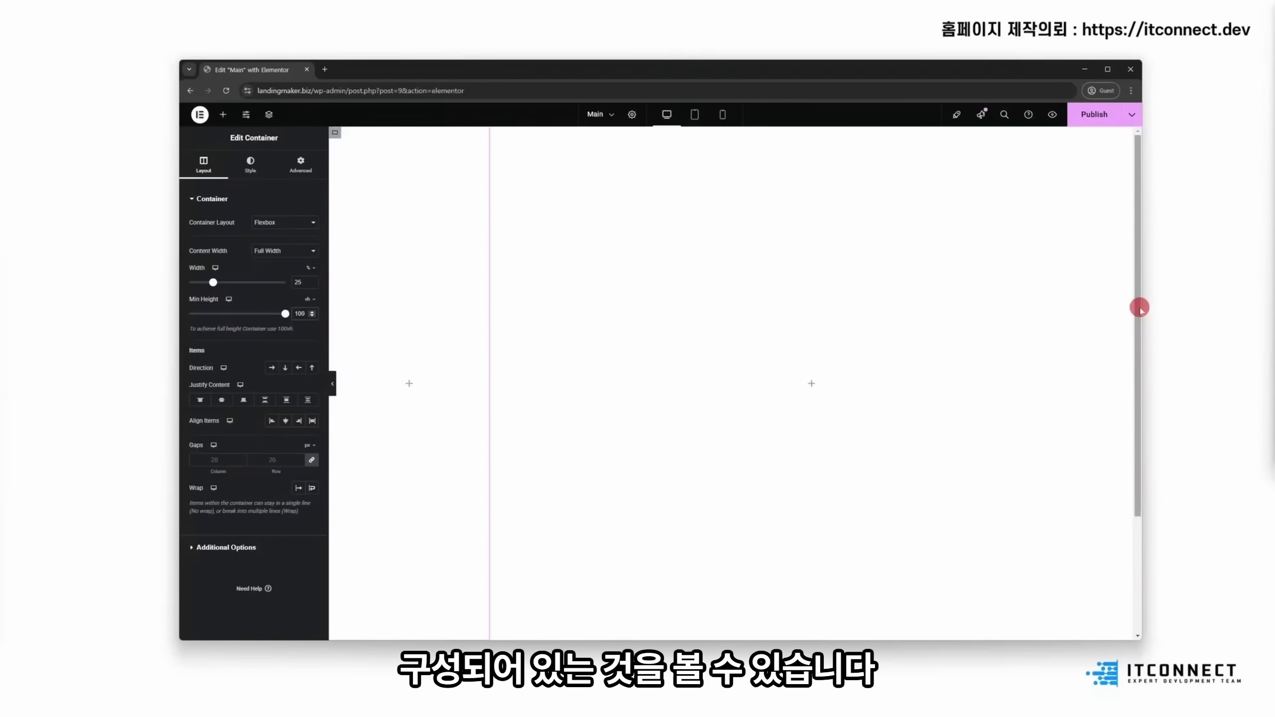
Step: Widen the browser window, then add an Image widget and a Heading below it to the 25% container
left_click_drag(179, 240, 106, 244)
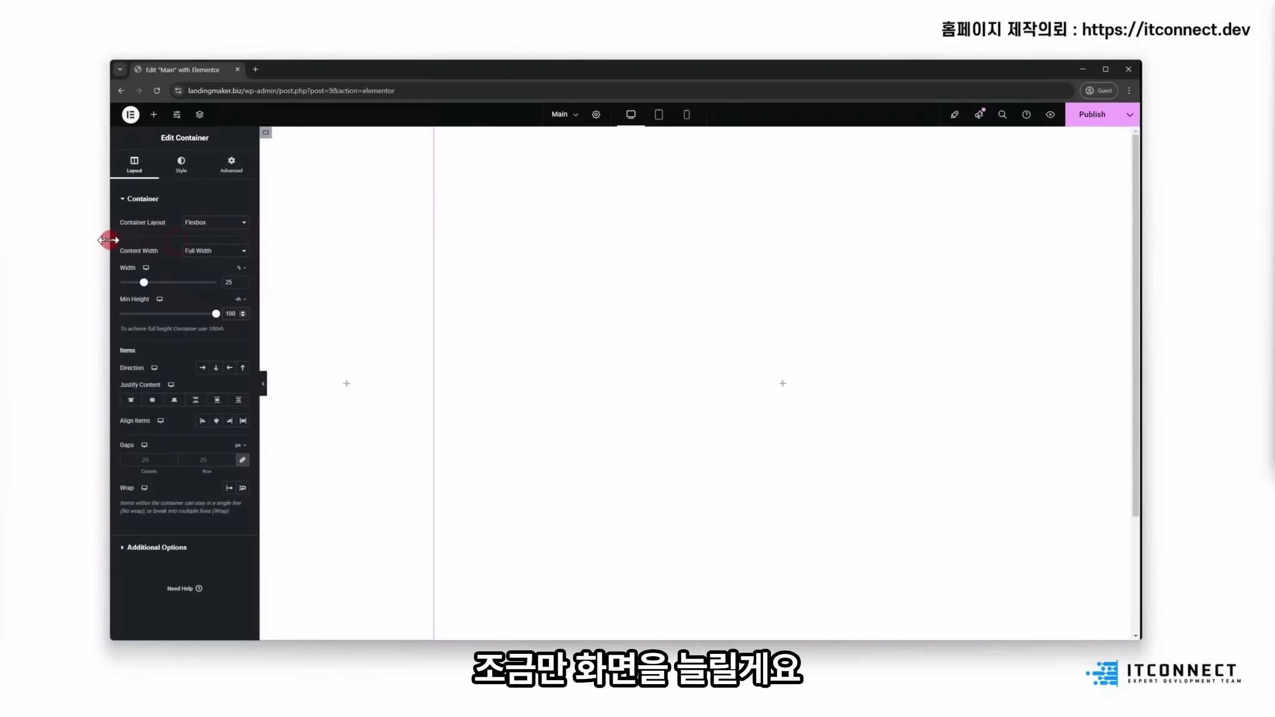
left_click_drag(1144, 244, 1213, 244)
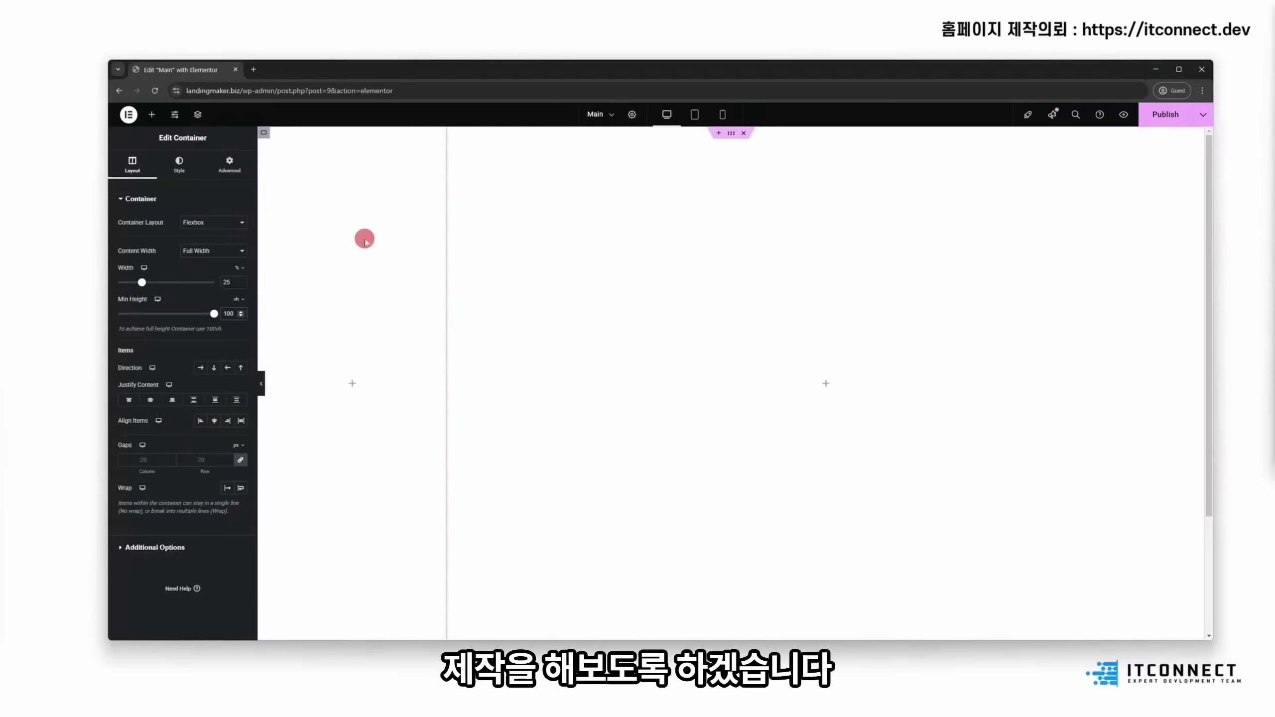
left_click(150, 115)
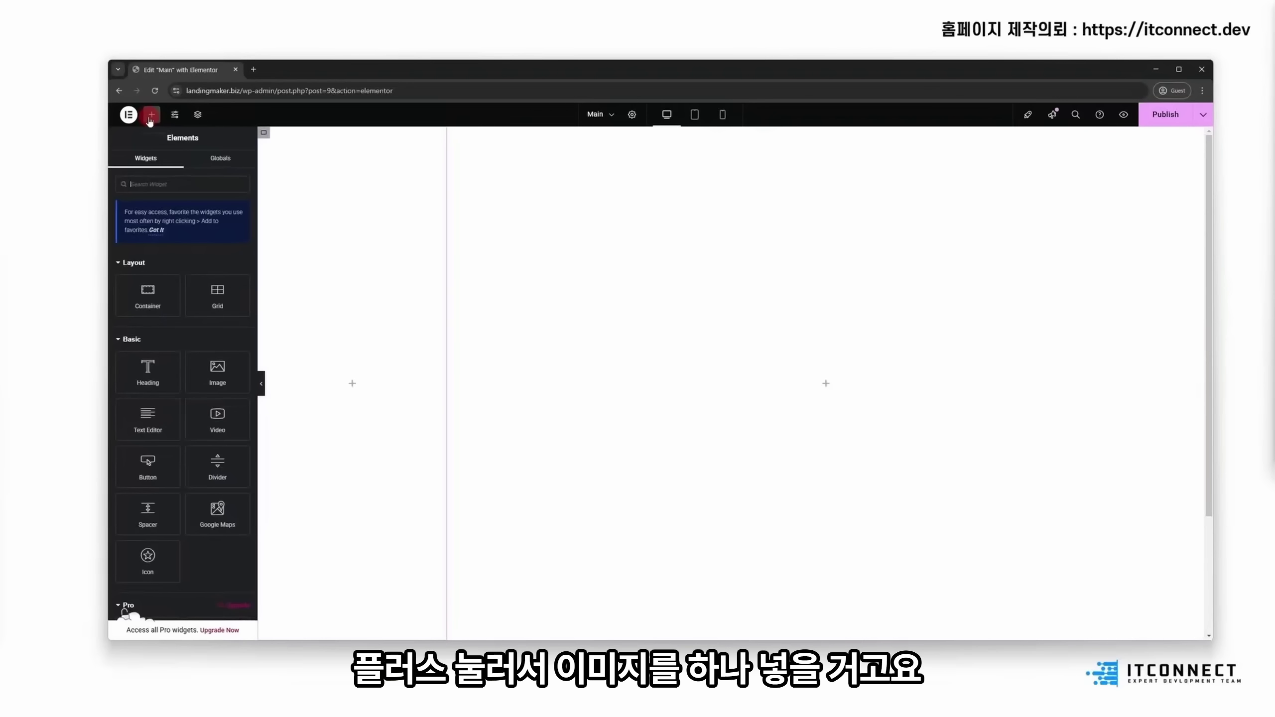
left_click_drag(220, 370, 432, 366)
left_click(151, 114)
left_click_drag(148, 369, 346, 248)
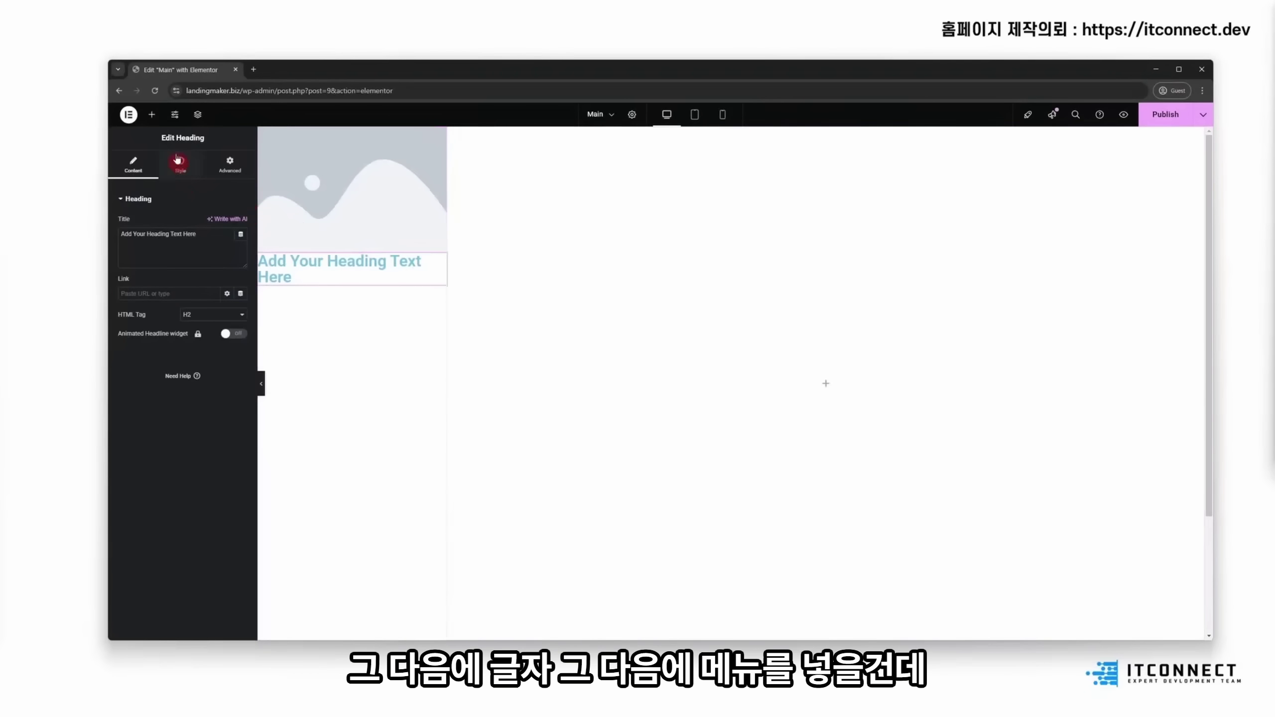
Step: Find and add a Navigation Menu widget below the heading, followed by a Button widget below the menu
left_click(151, 114)
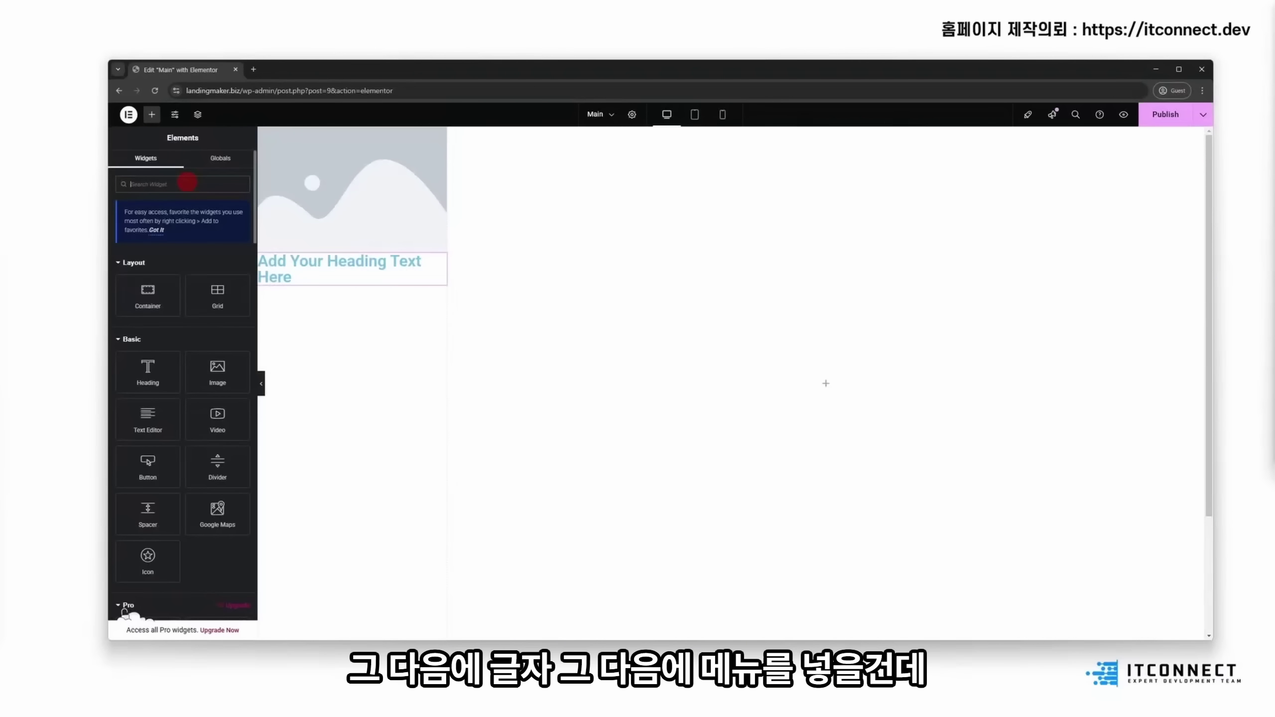
type("menu")
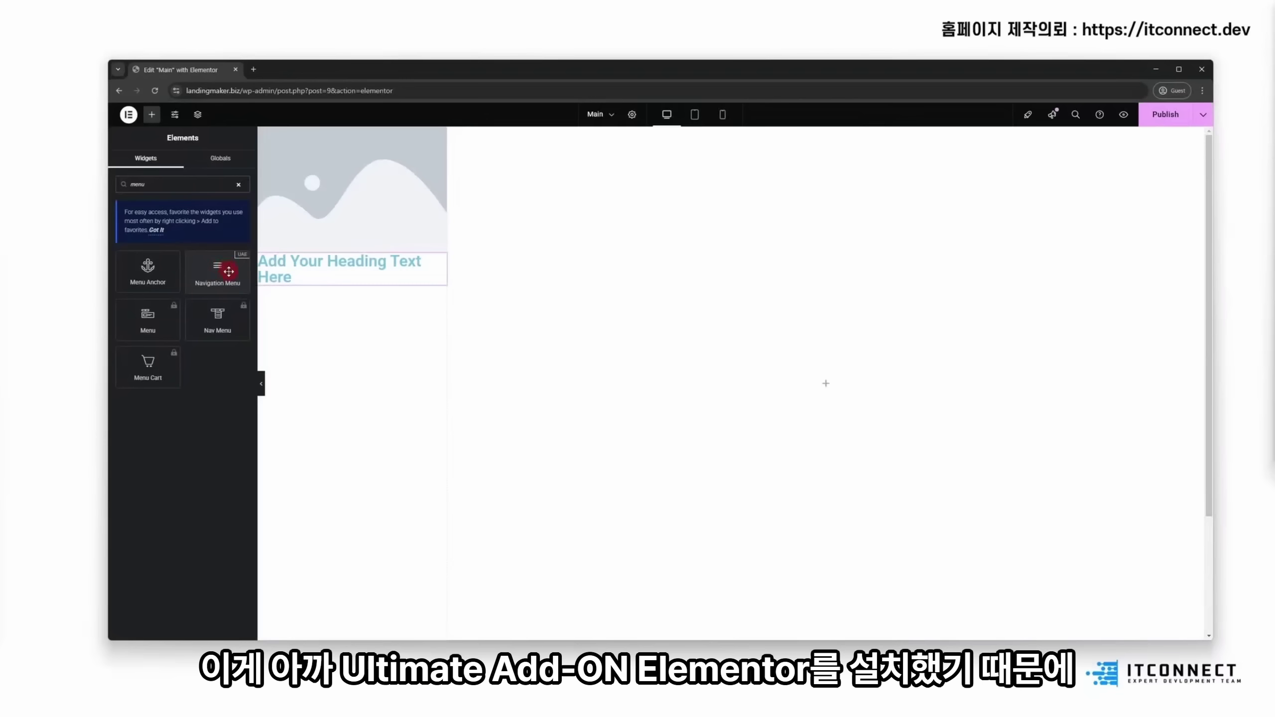
left_click_drag(222, 272, 335, 285)
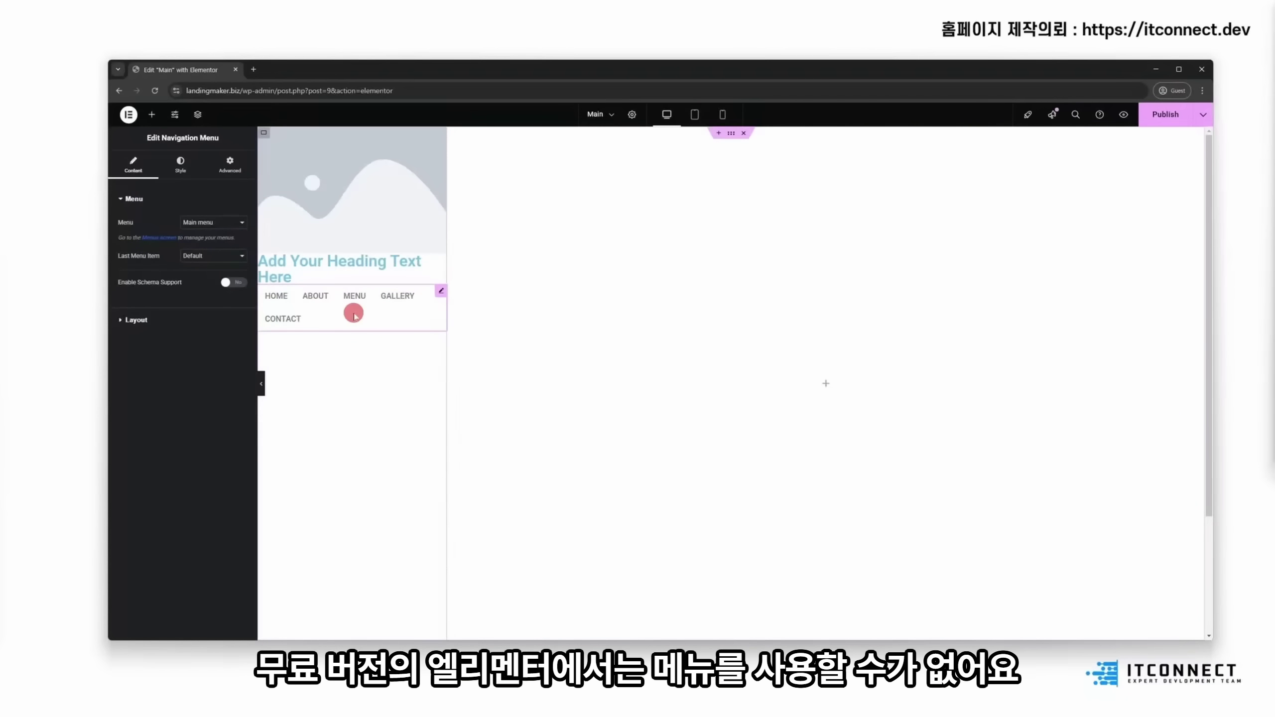
left_click(152, 115)
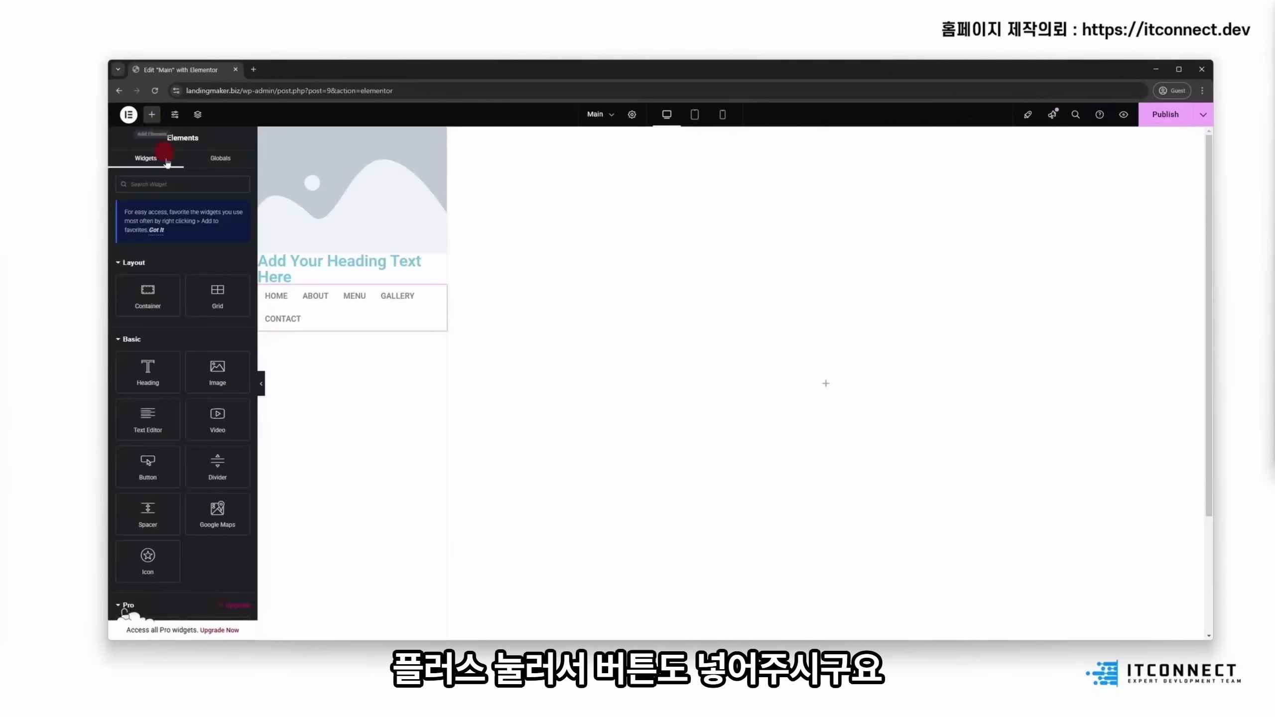
left_click(167, 181)
type("button")
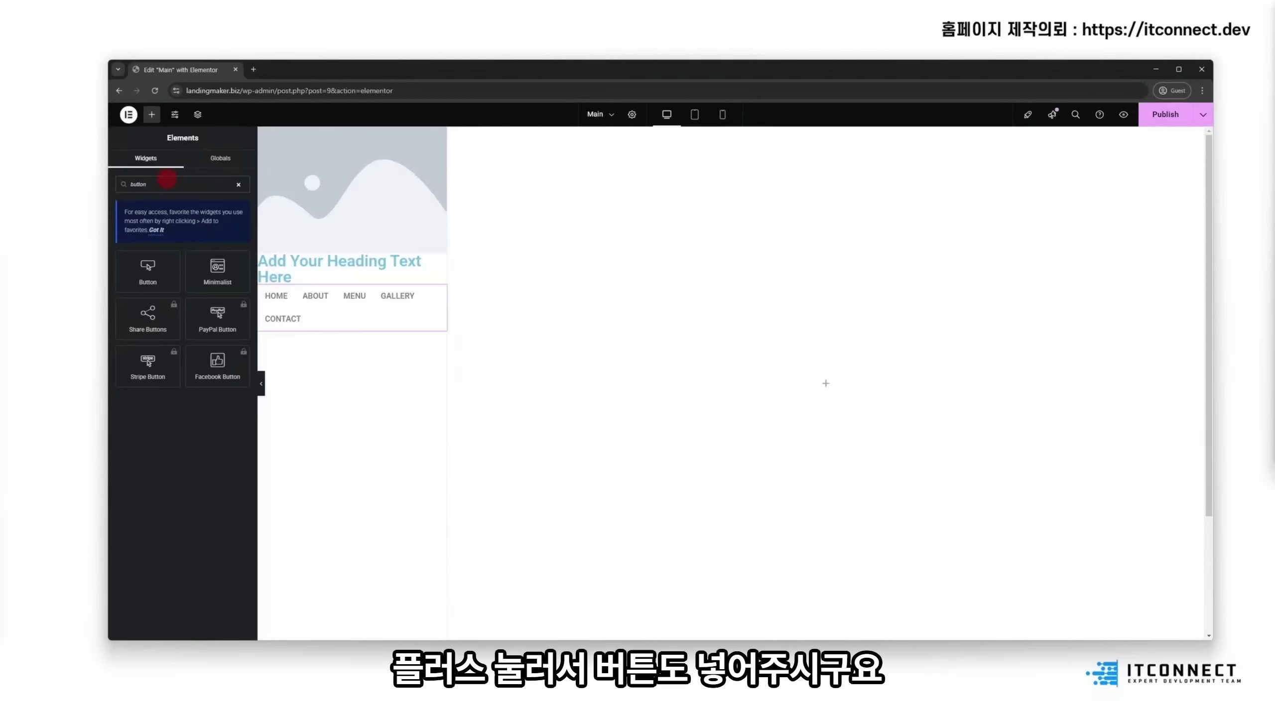
left_click_drag(148, 271, 335, 324)
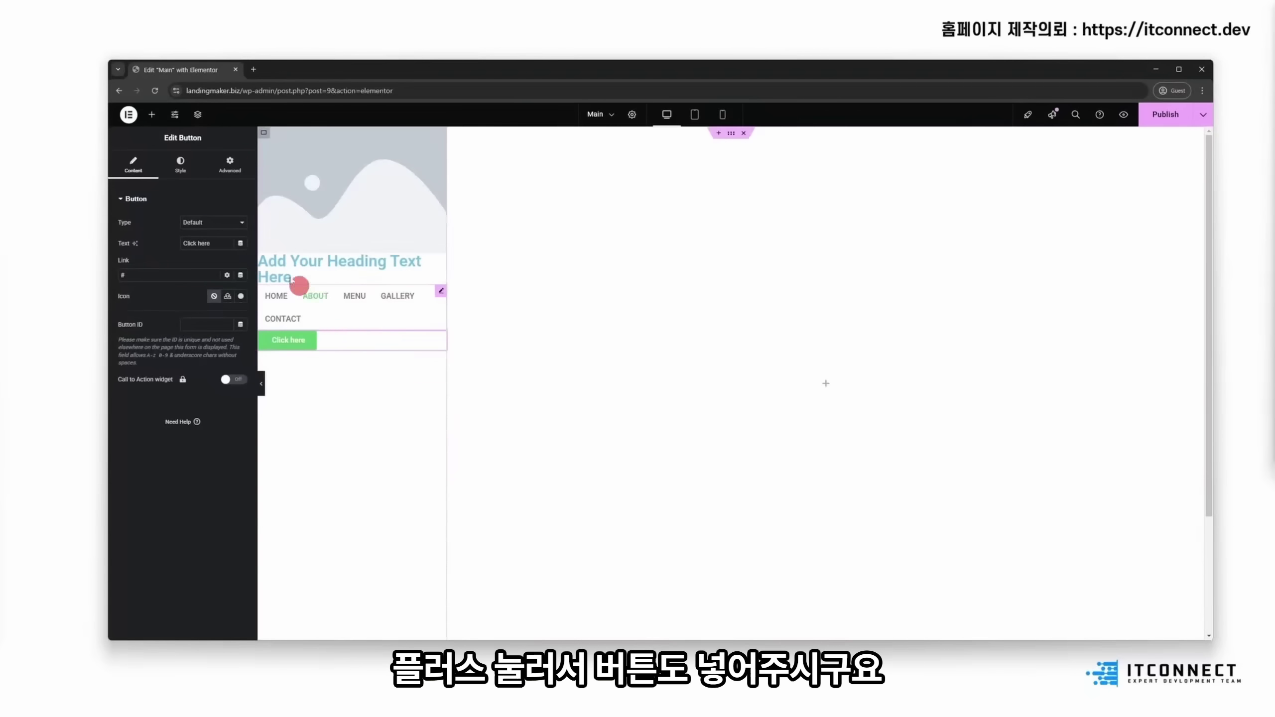
Step: Add a Divider below the sidebar button and a Text Editor widget below the divider
left_click(151, 114)
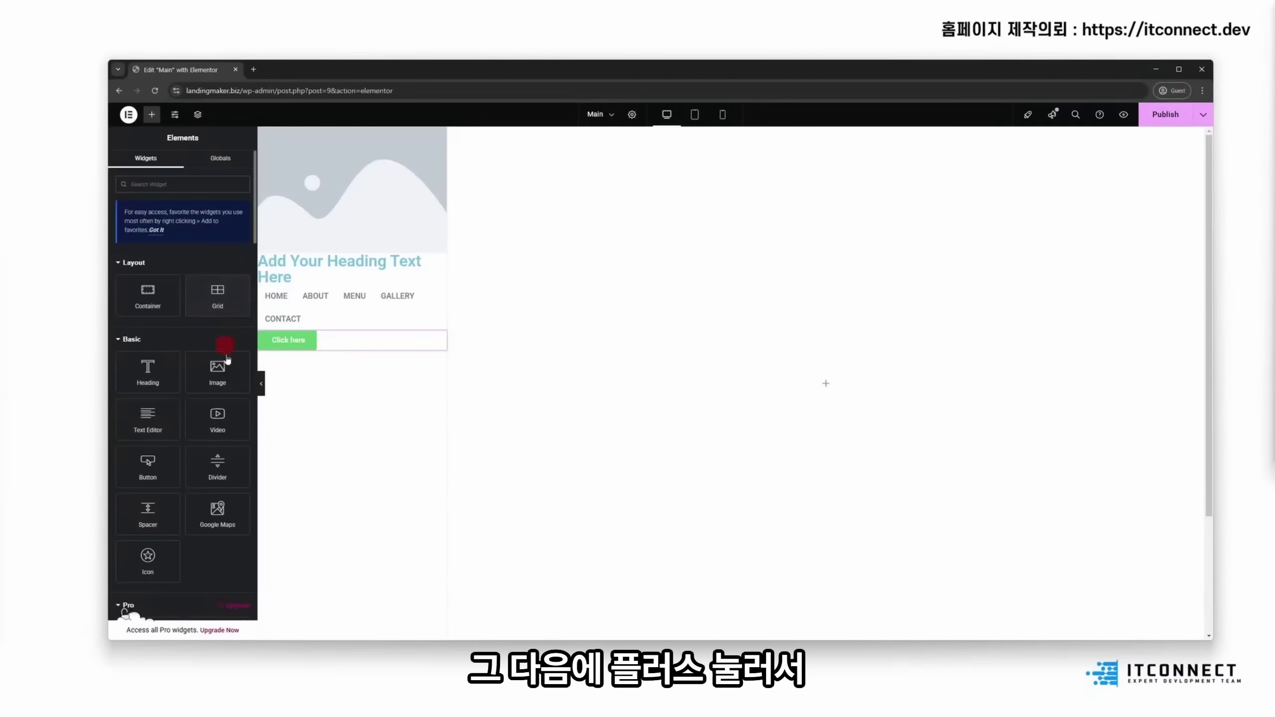
left_click_drag(217, 467, 335, 351)
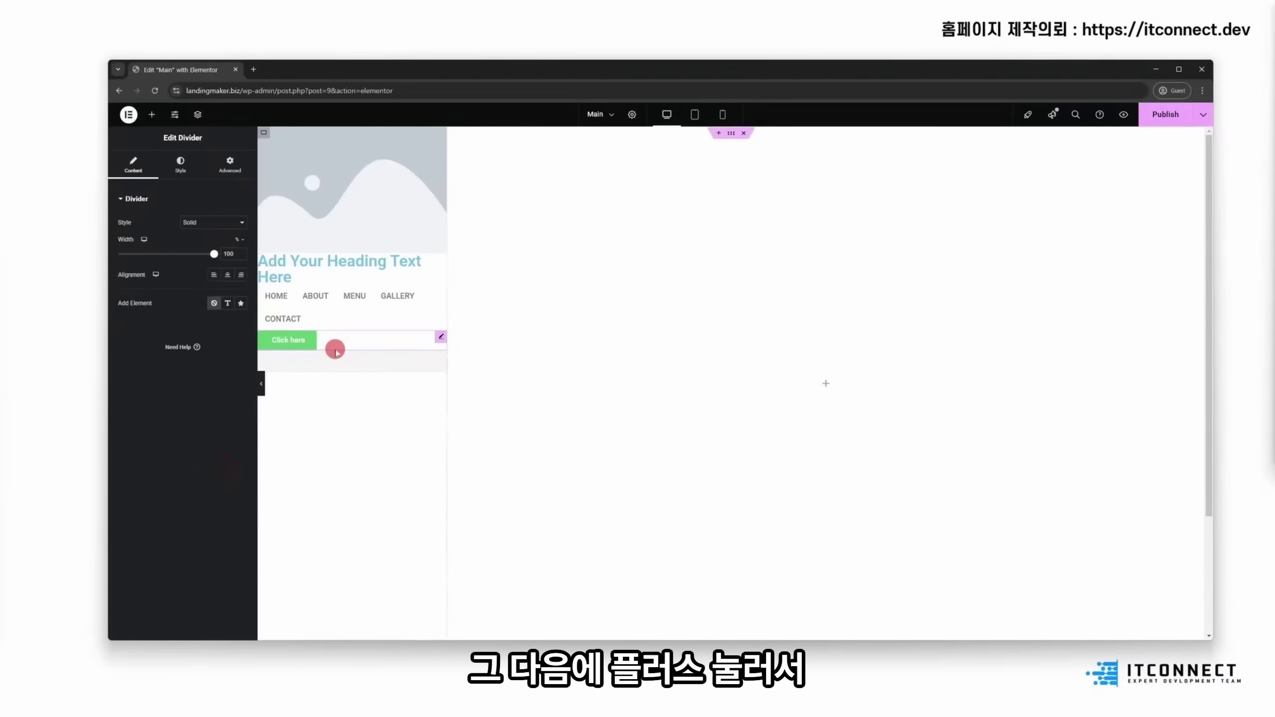
left_click(151, 115)
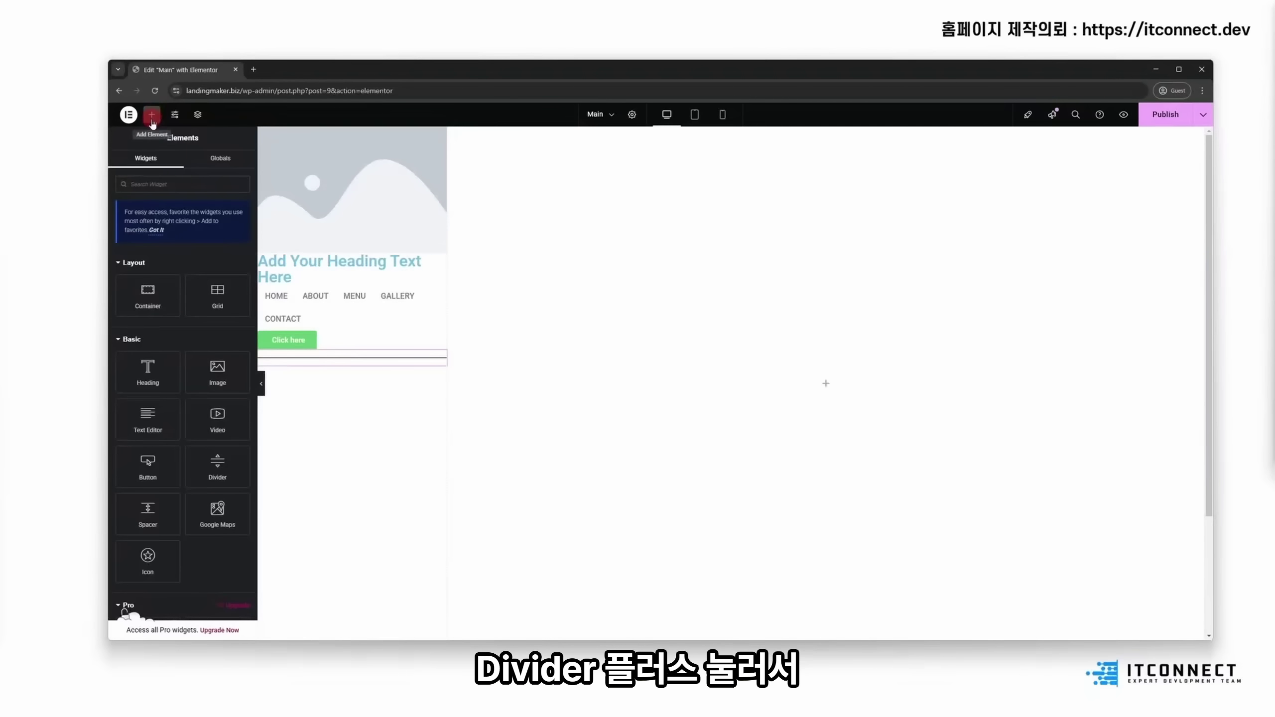
left_click_drag(147, 420, 396, 369)
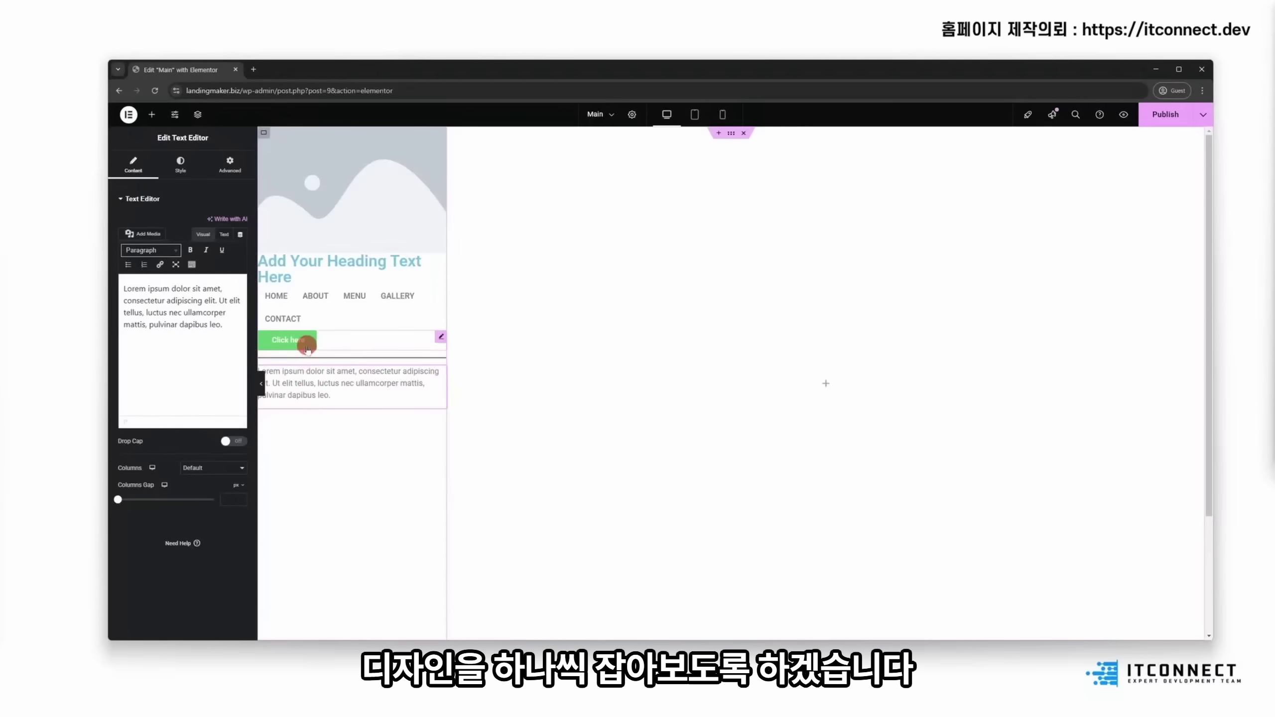
Step: Upload the restaurant image files to the media library and insert Logo.png in the sidebar's Image widget
left_click(307, 188)
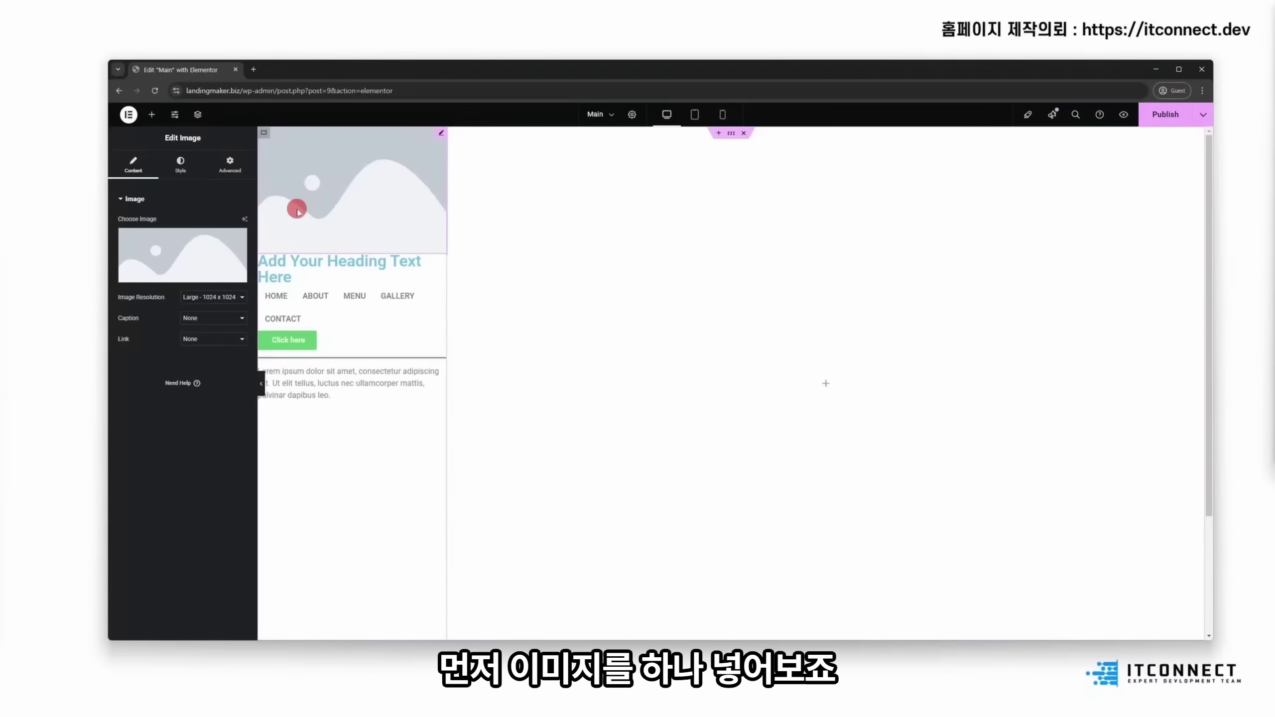
left_click(212, 250)
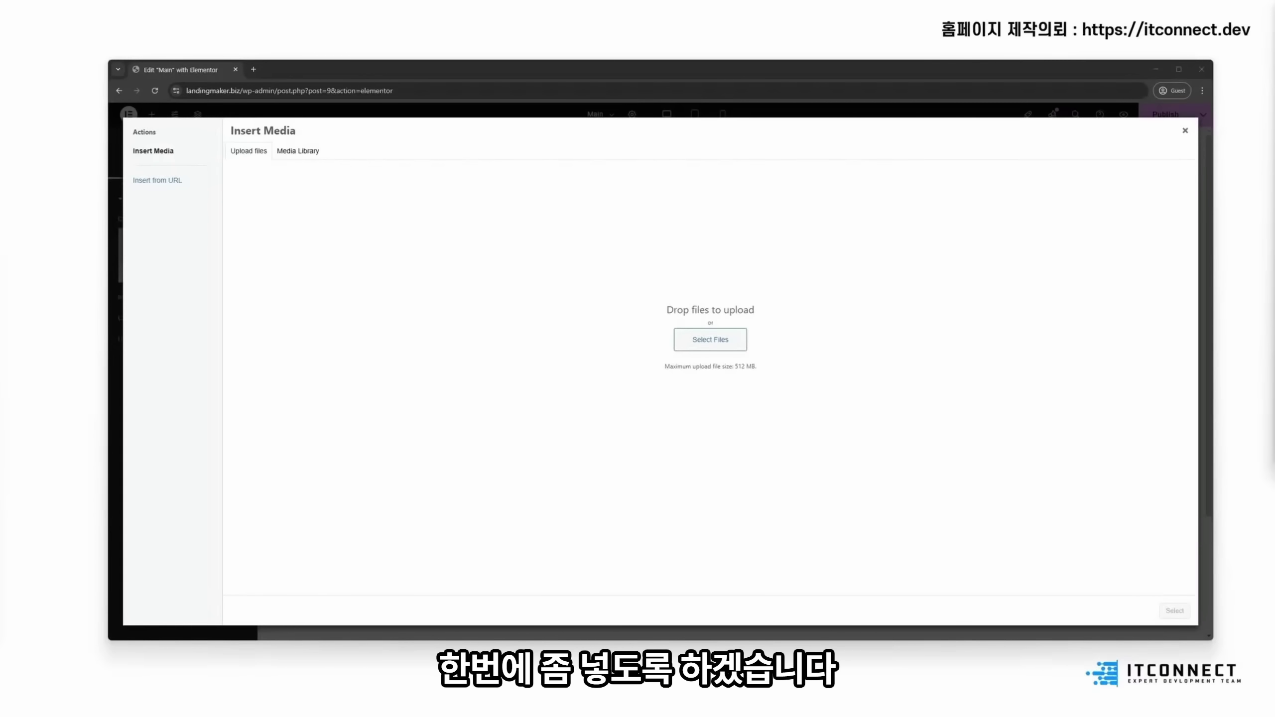
key("Return")
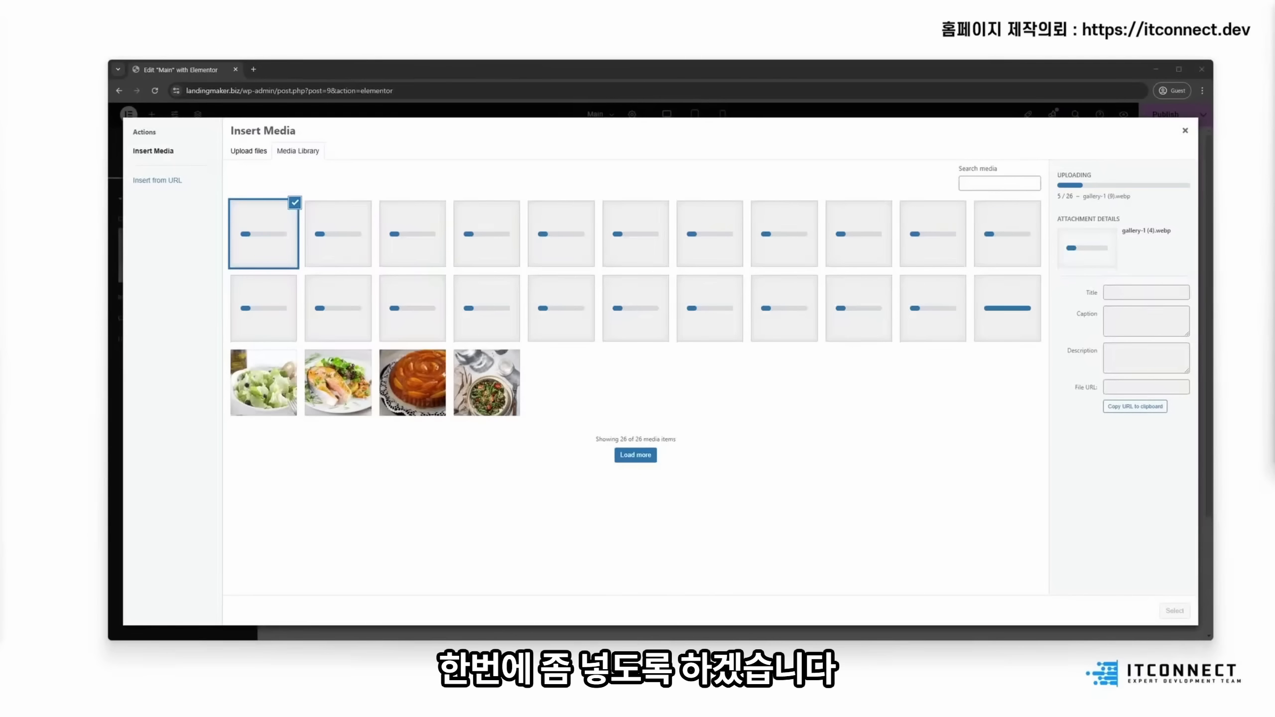
left_click(801, 316)
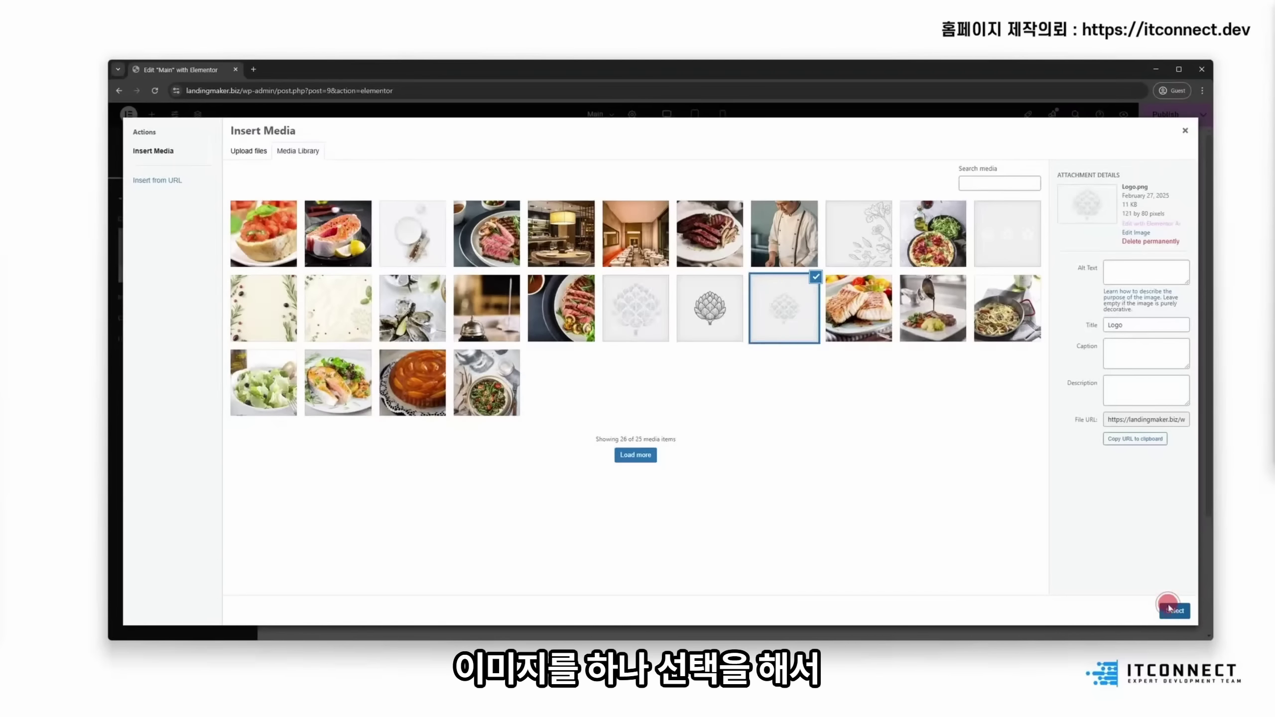
left_click(1173, 610)
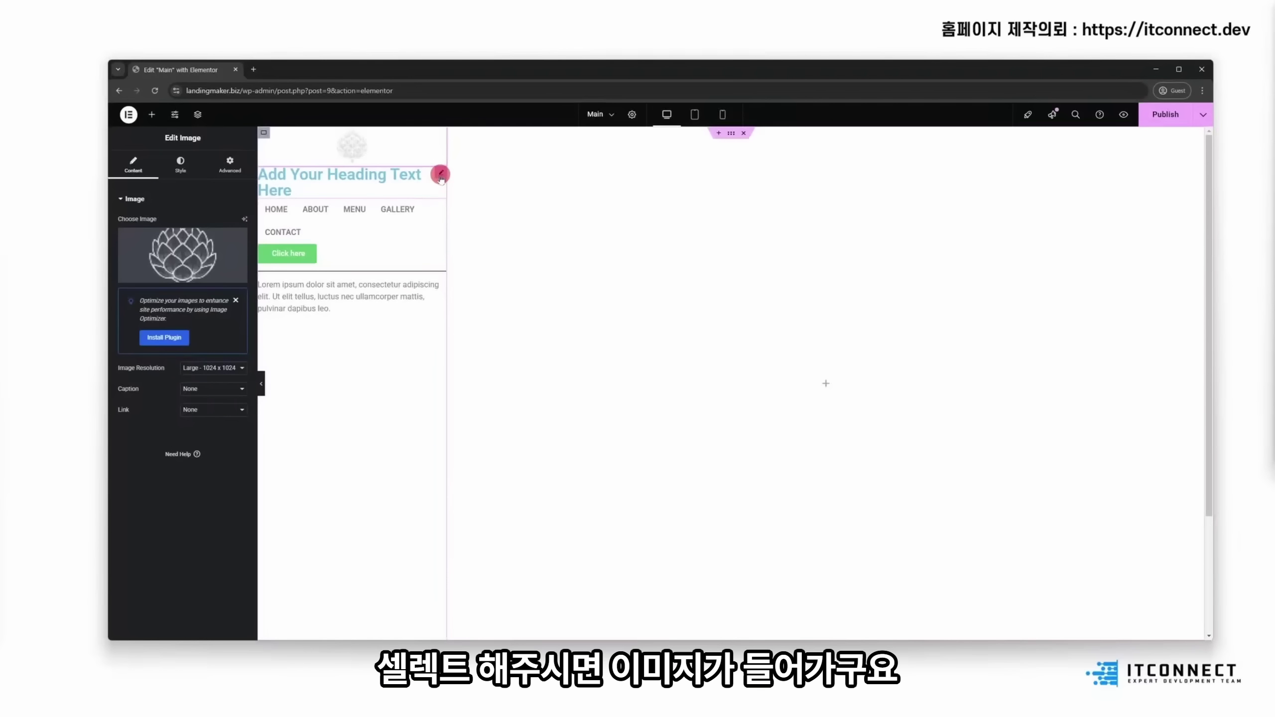
Step: Replace the sidebar heading's placeholder title with ITCONNECT
left_click(422, 176)
left_click(216, 234)
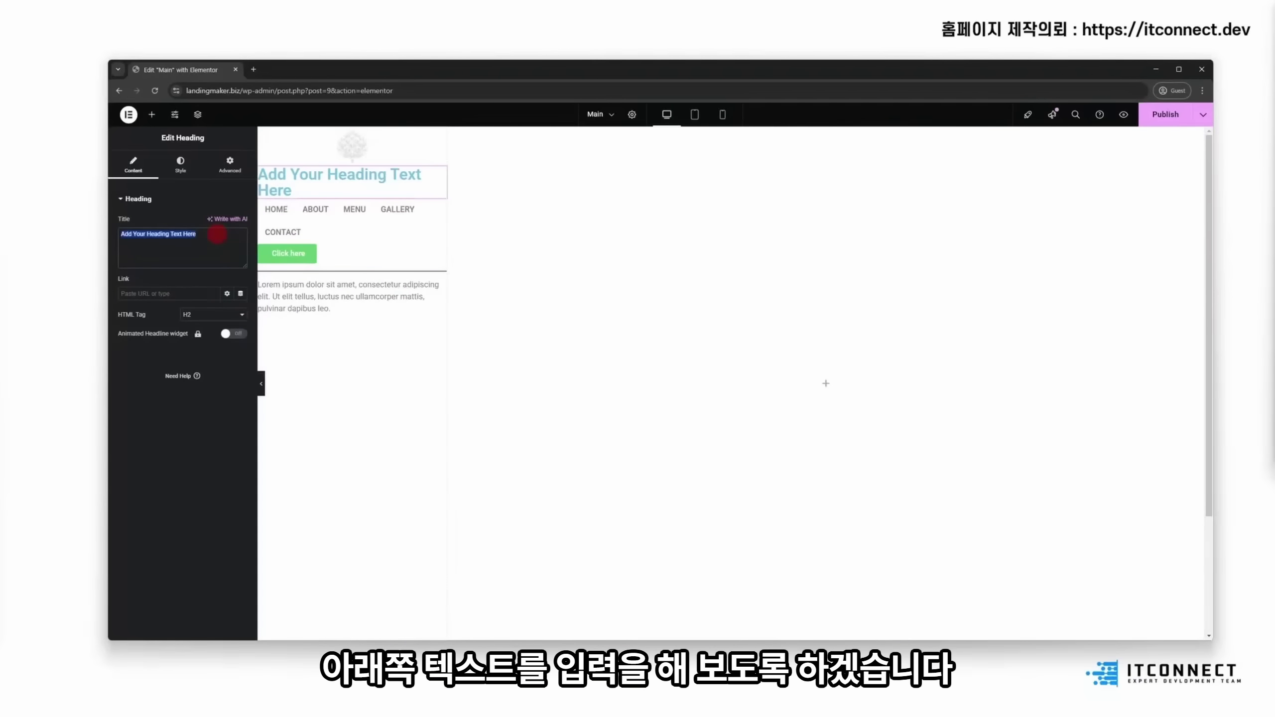
key("Caps_Lock")
type("ITCONNE")
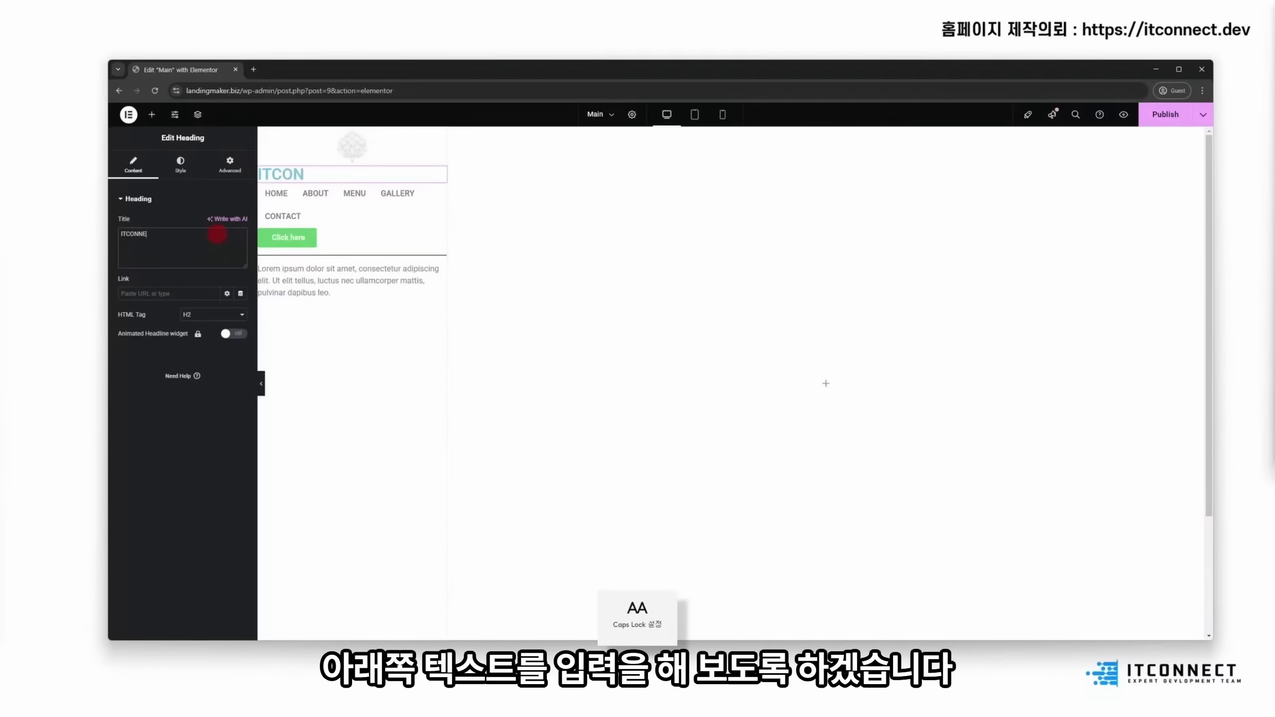
type("CT")
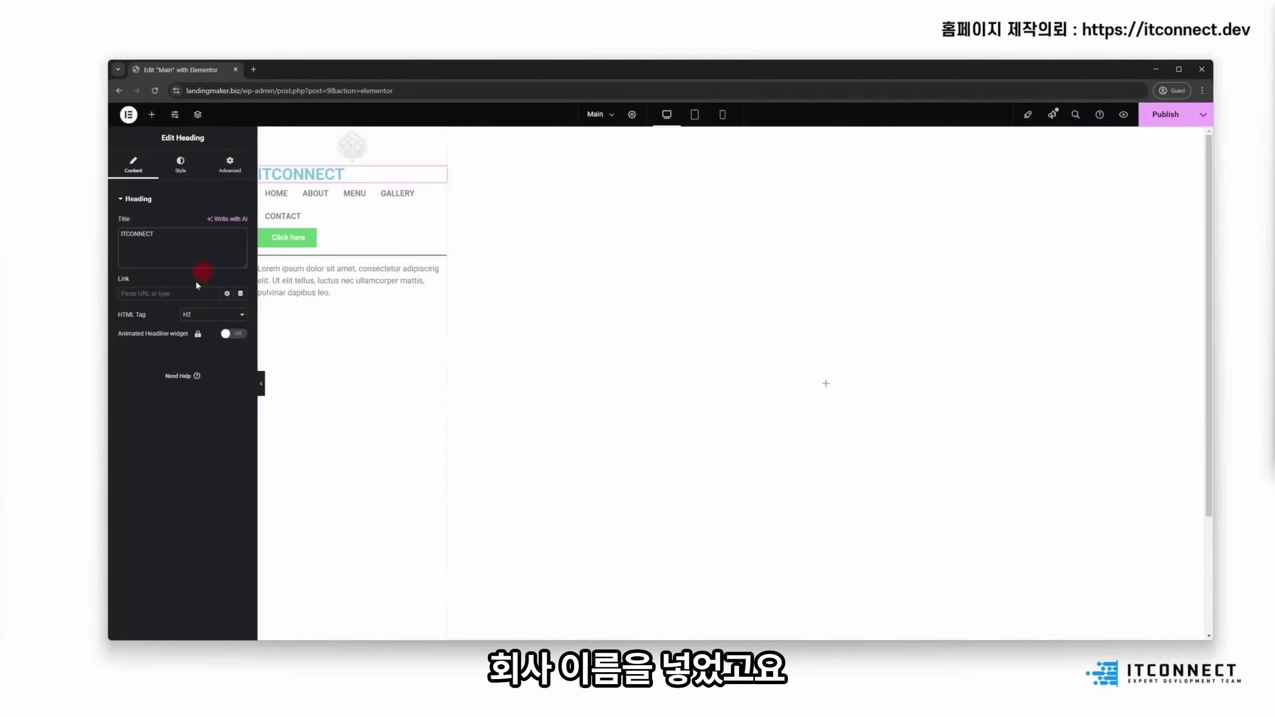
Step: Center the ITCONNECT heading and set its text color to white
left_click(181, 162)
left_click(214, 222)
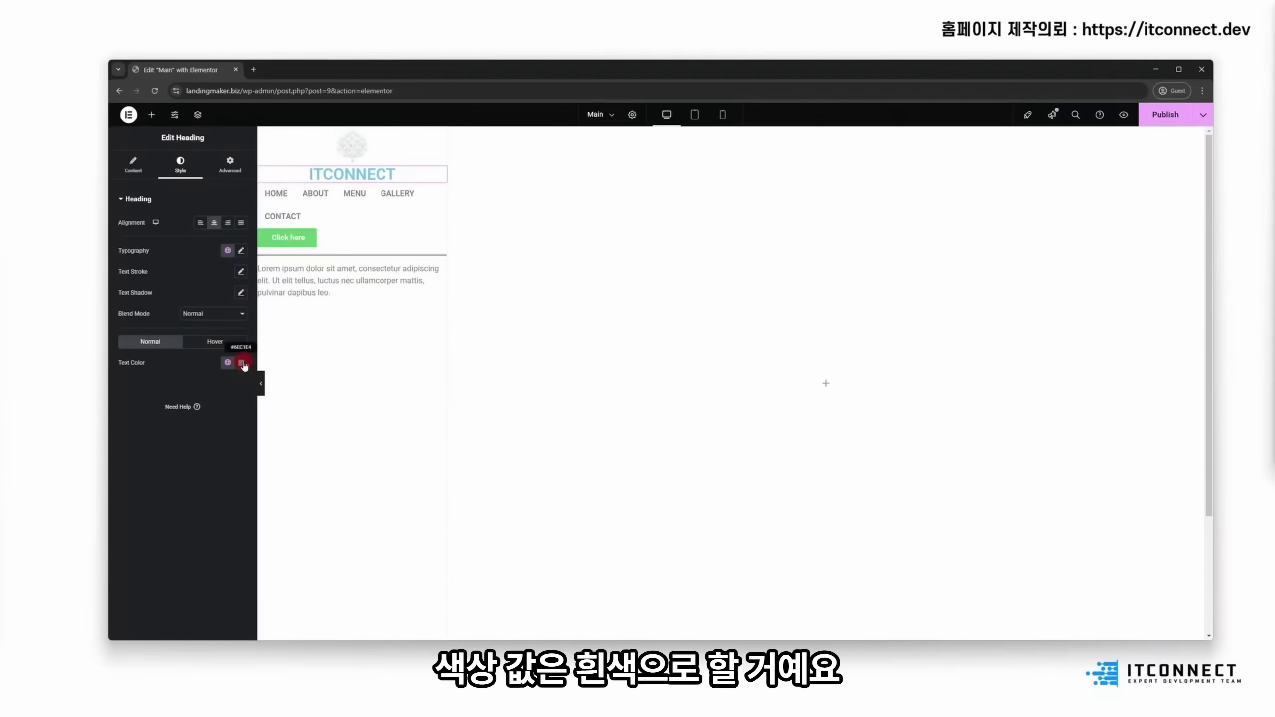
left_click(244, 366)
left_click_drag(222, 443, 184, 402)
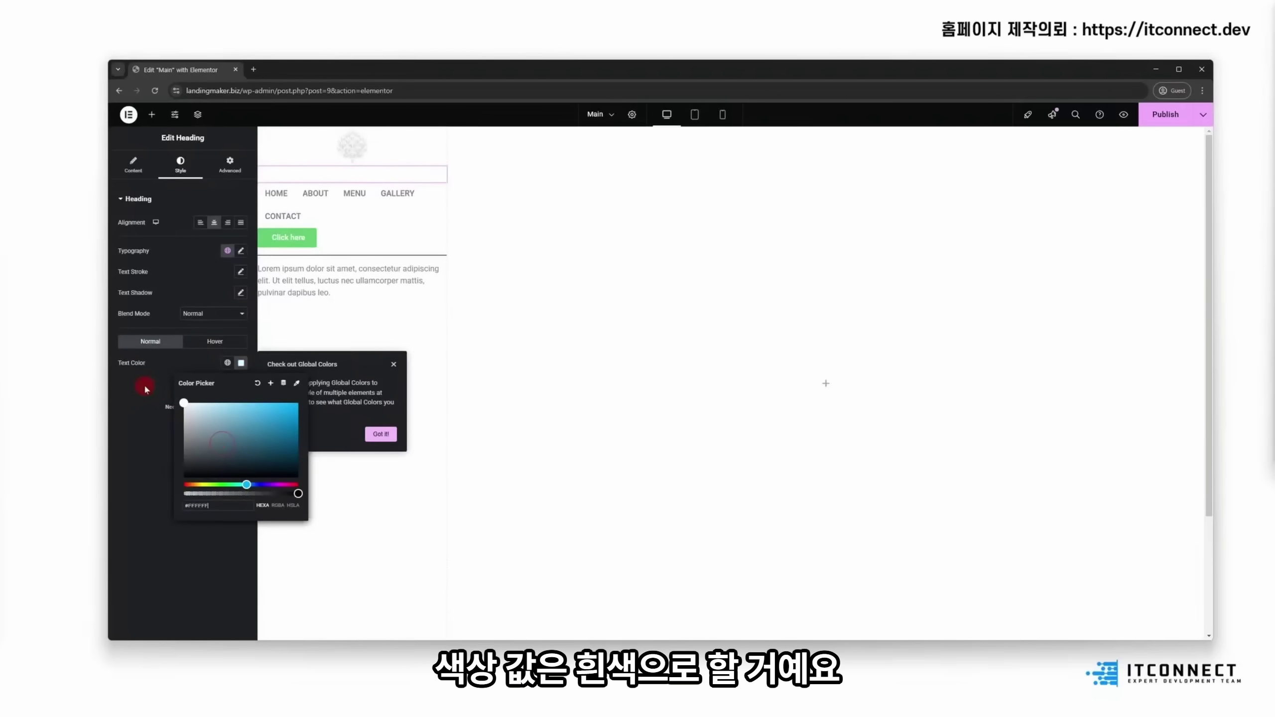
left_click(116, 464)
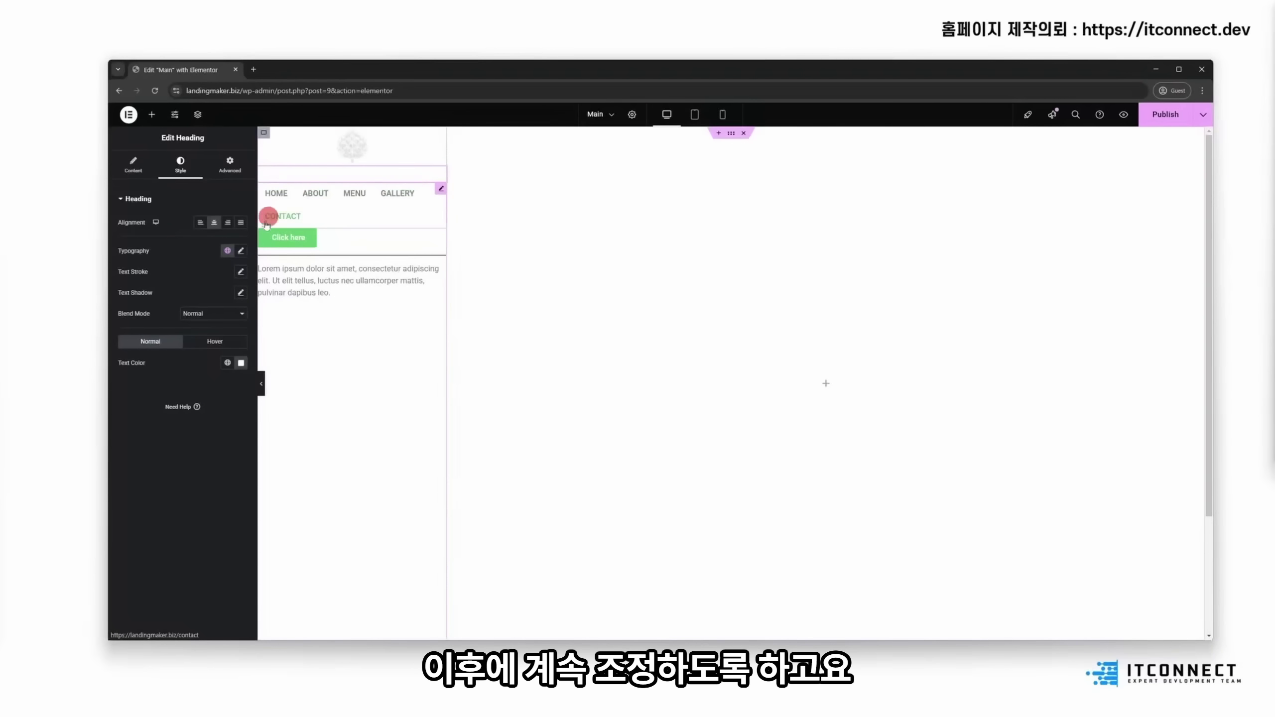
Step: Change the sidebar Navigation Menu's layout to Vertical and center its items
left_click(440, 188)
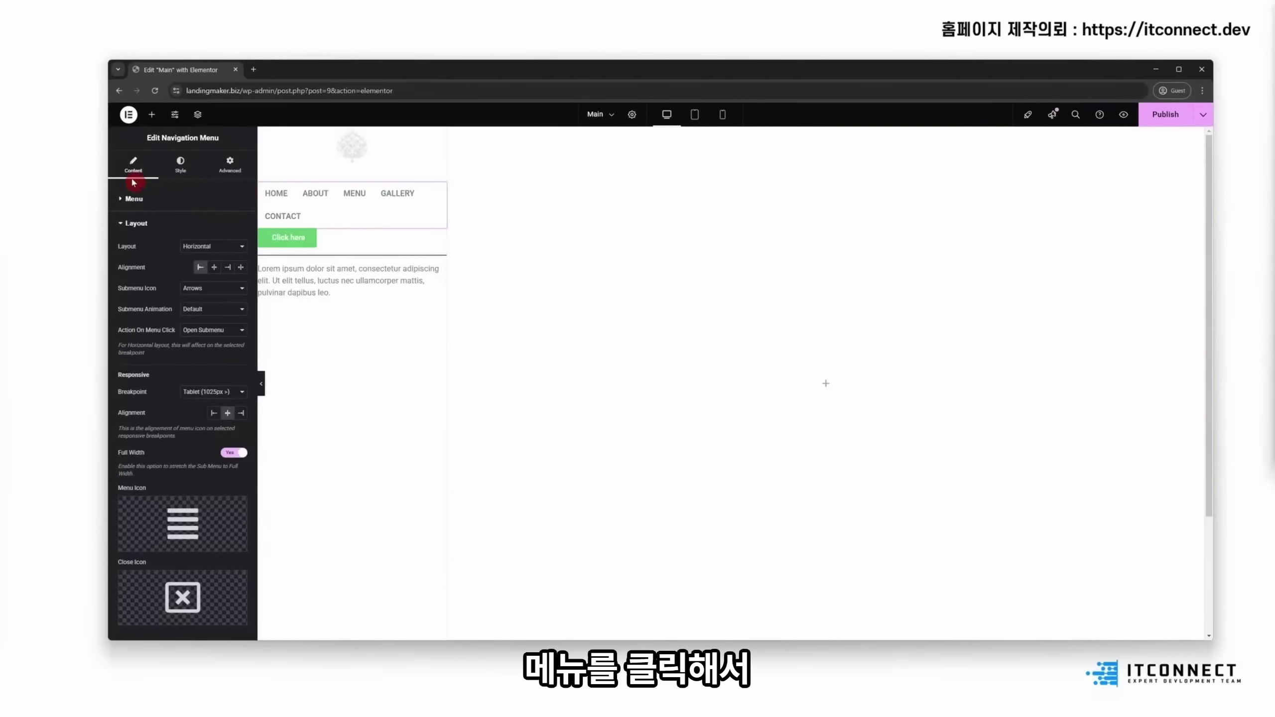
left_click(202, 248)
left_click(193, 271)
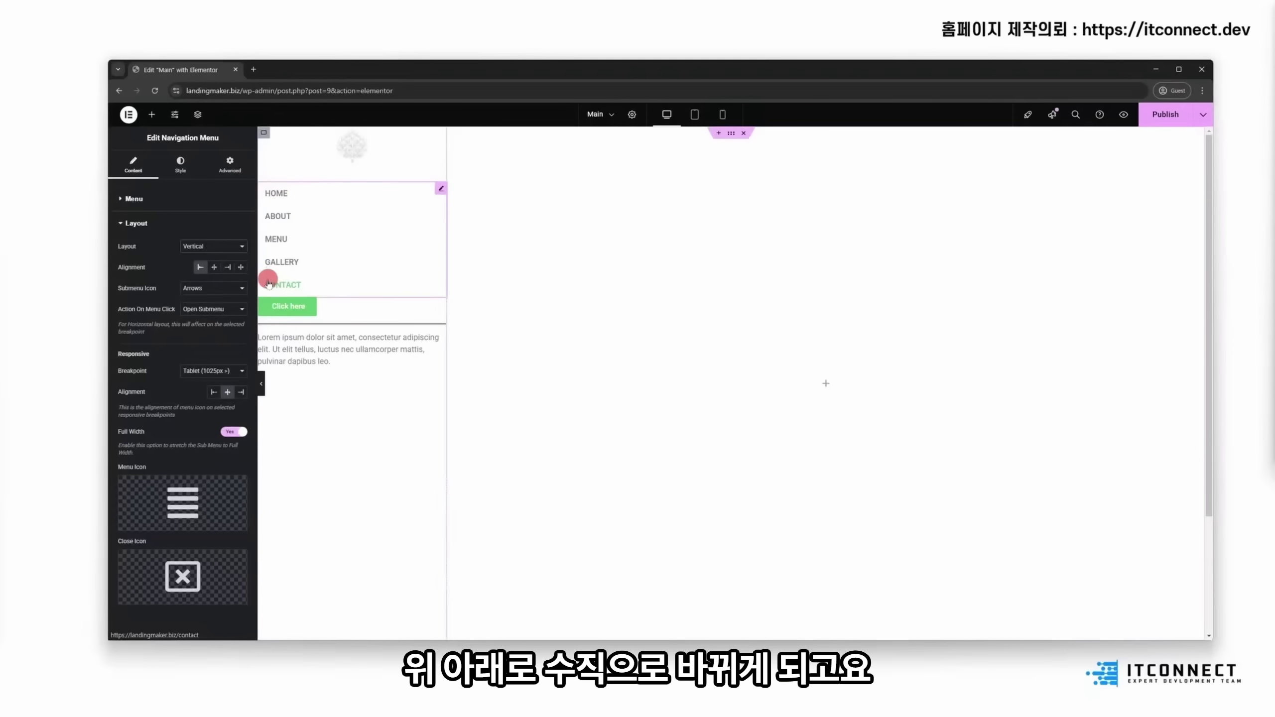
left_click(214, 268)
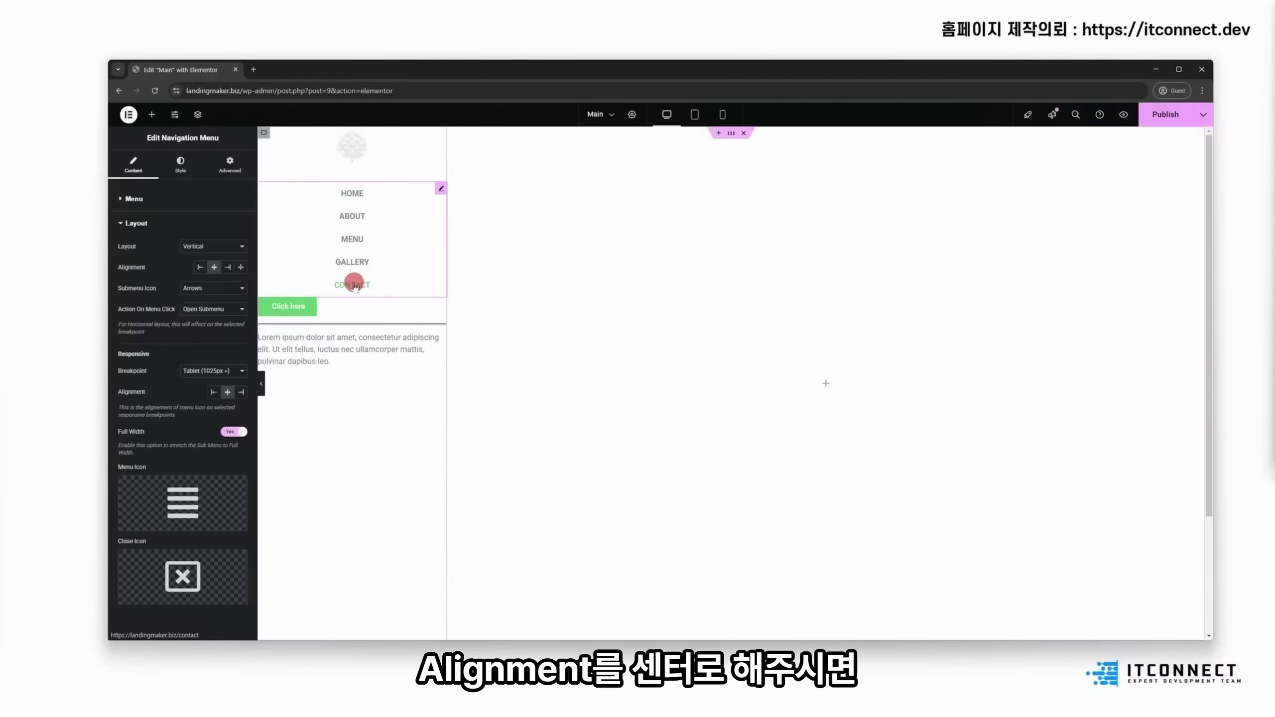
Step: Change the sidebar button's text to RESERVATION
left_click(428, 307)
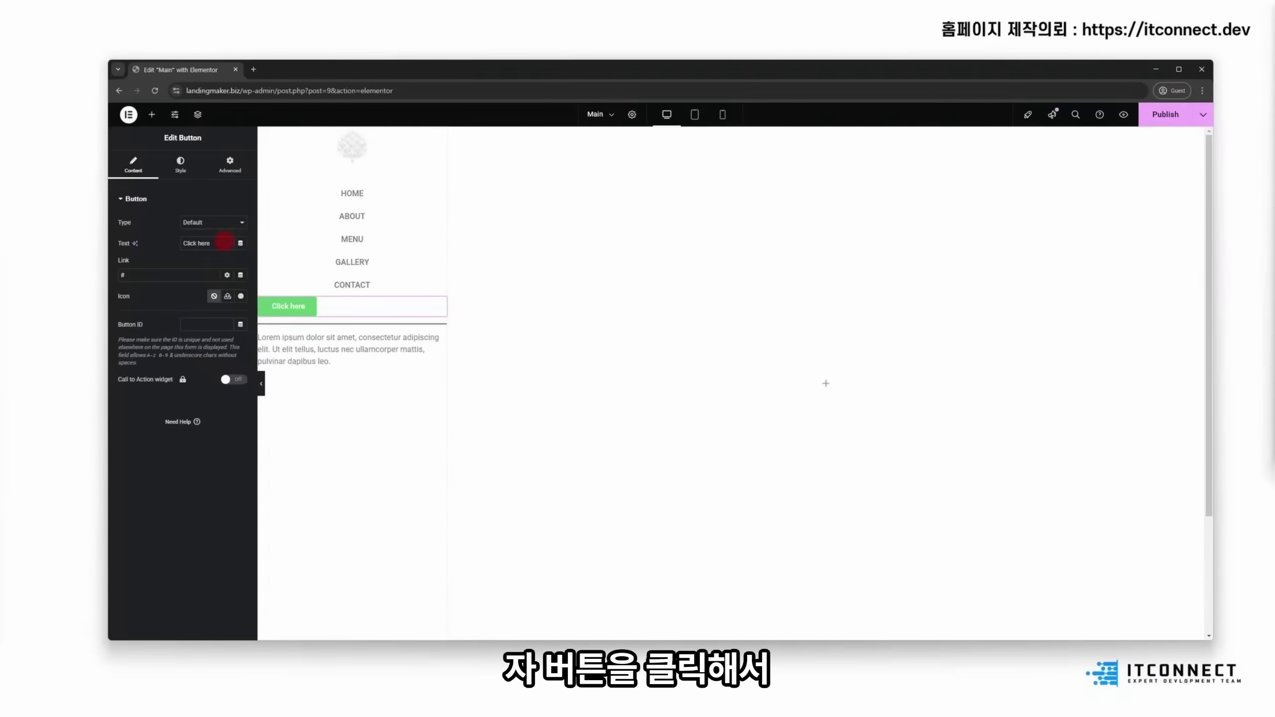
left_click_drag(225, 243, 140, 240)
key("Caps_Lock")
type("re")
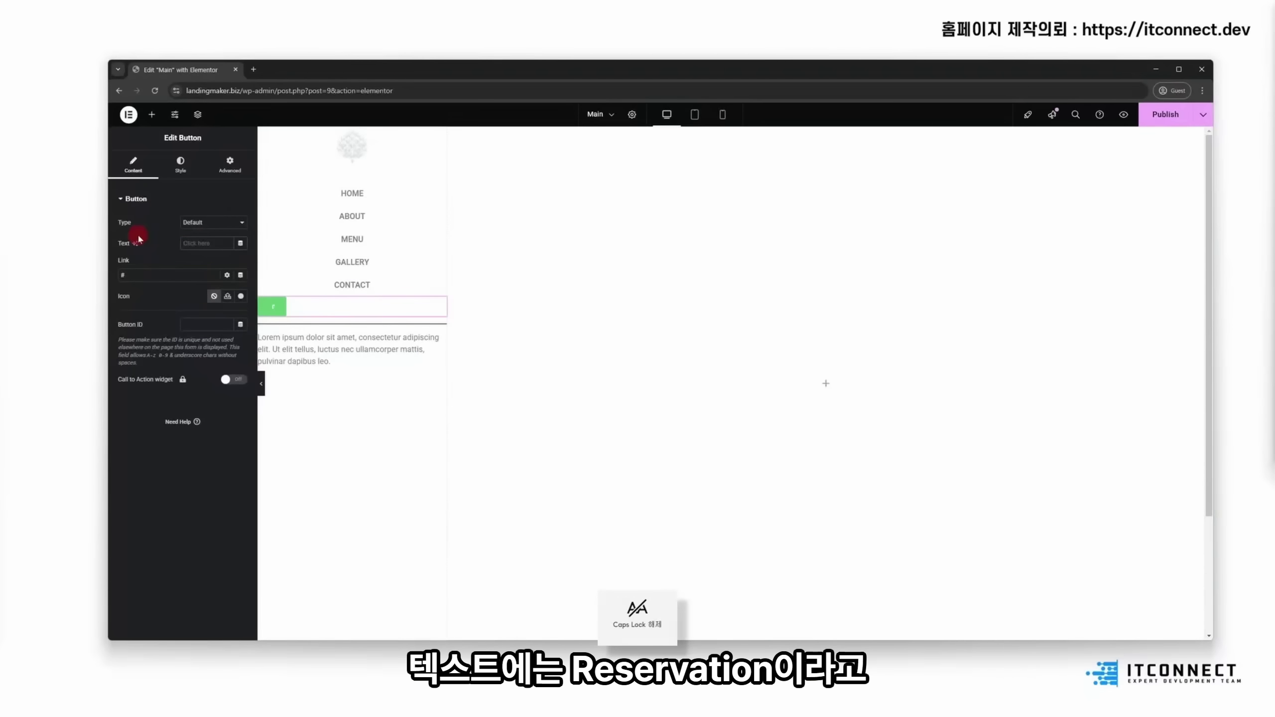
key("Caps_Lock")
type("RESERVATION")
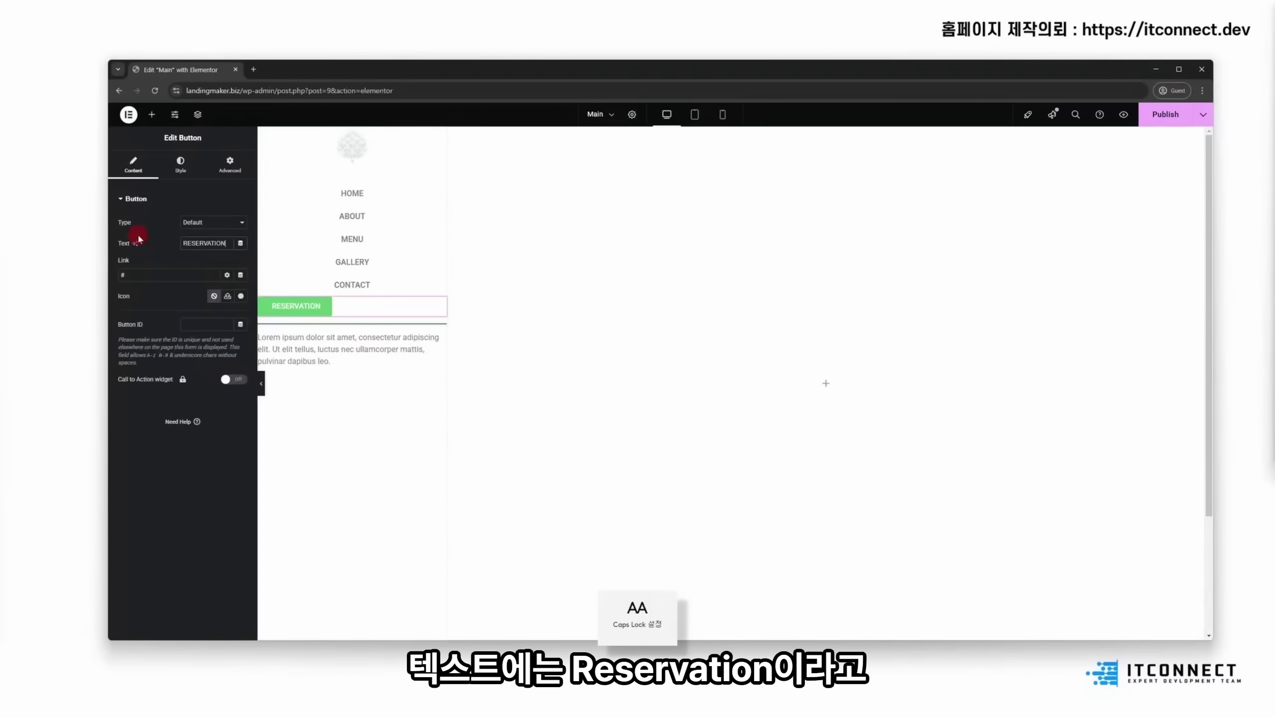
Step: Replace the RESERVATION button's placeholder link with the relative path /reservation
key("BackSpace")
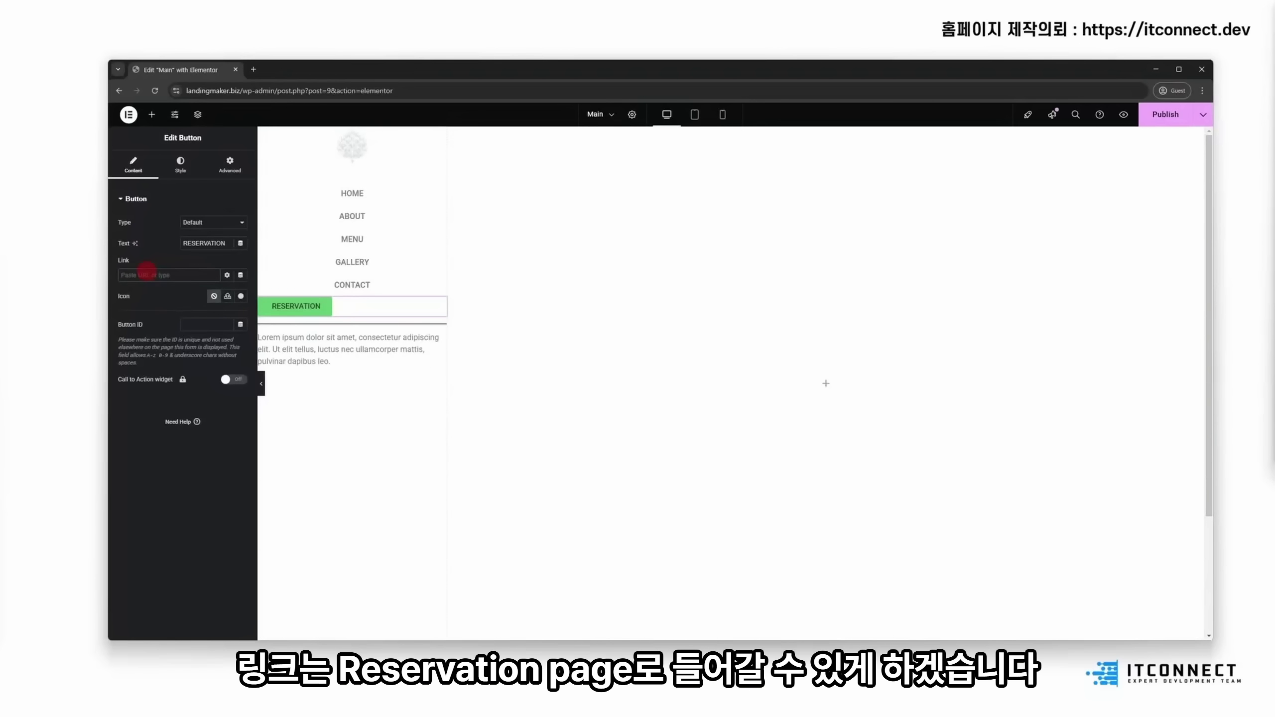
type("/")
key("Caps_Lock")
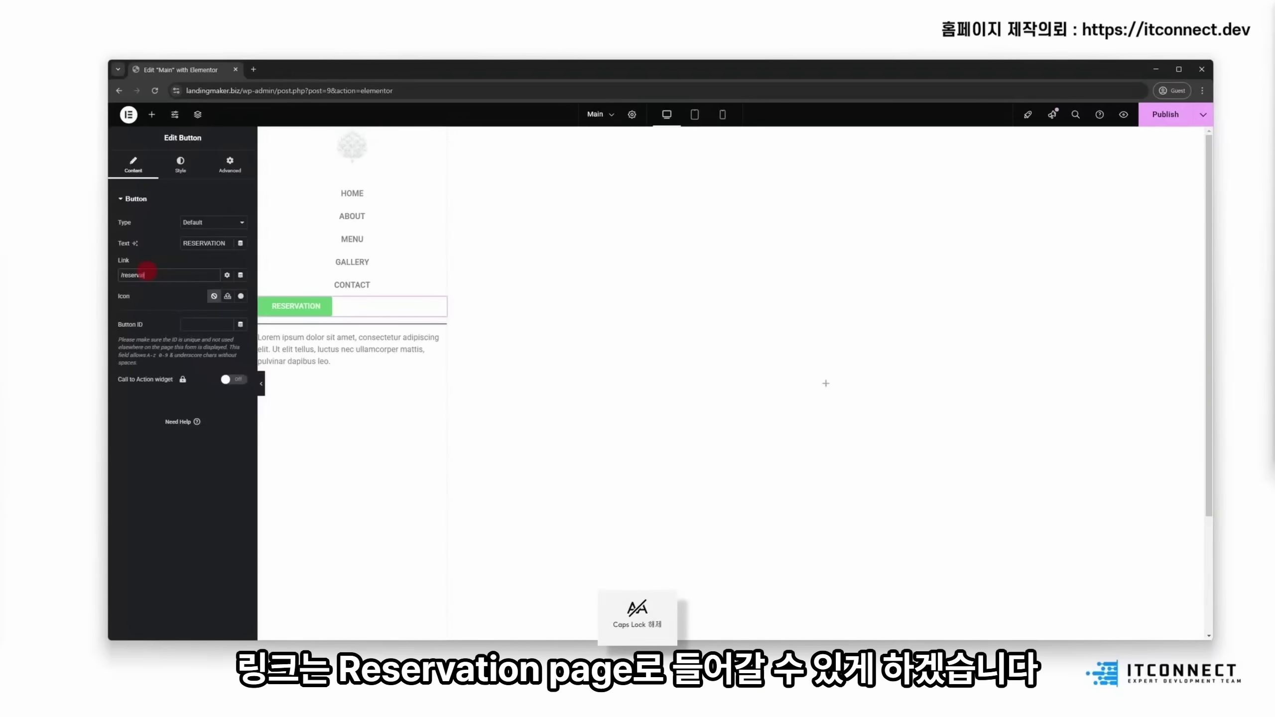
left_click(215, 475)
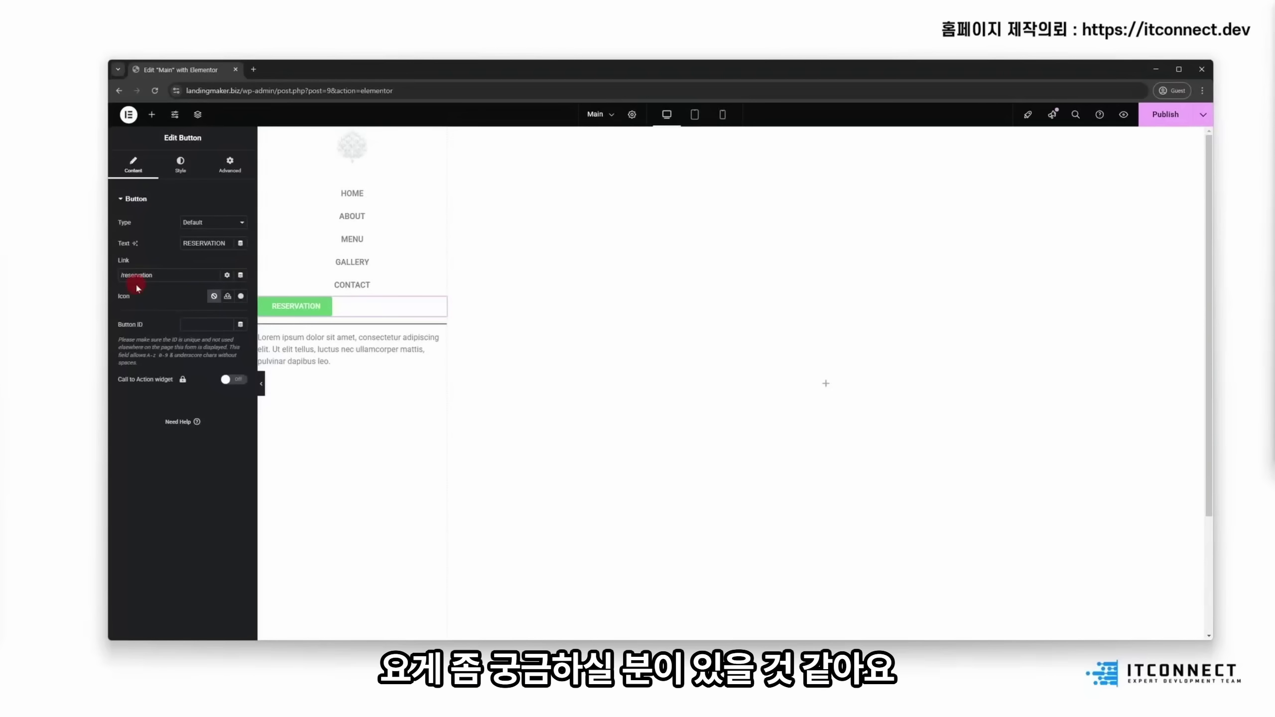
type("http")
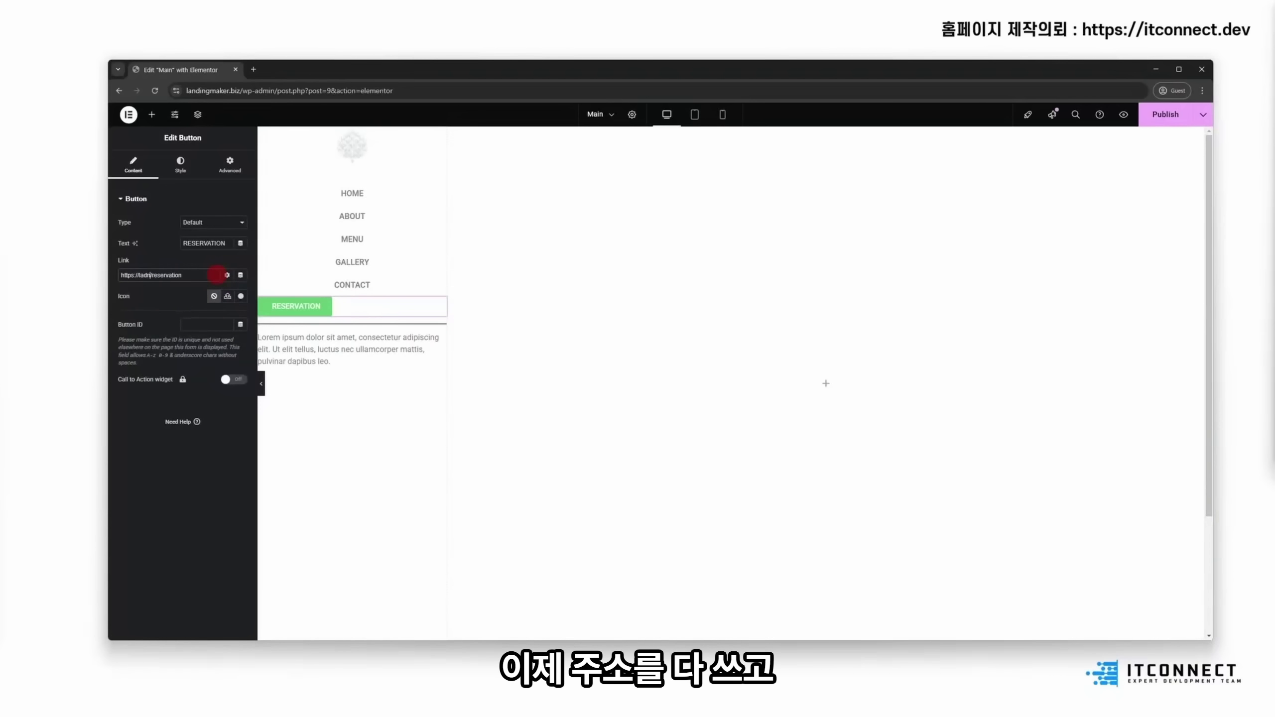
type("s://landingmaker.biz")
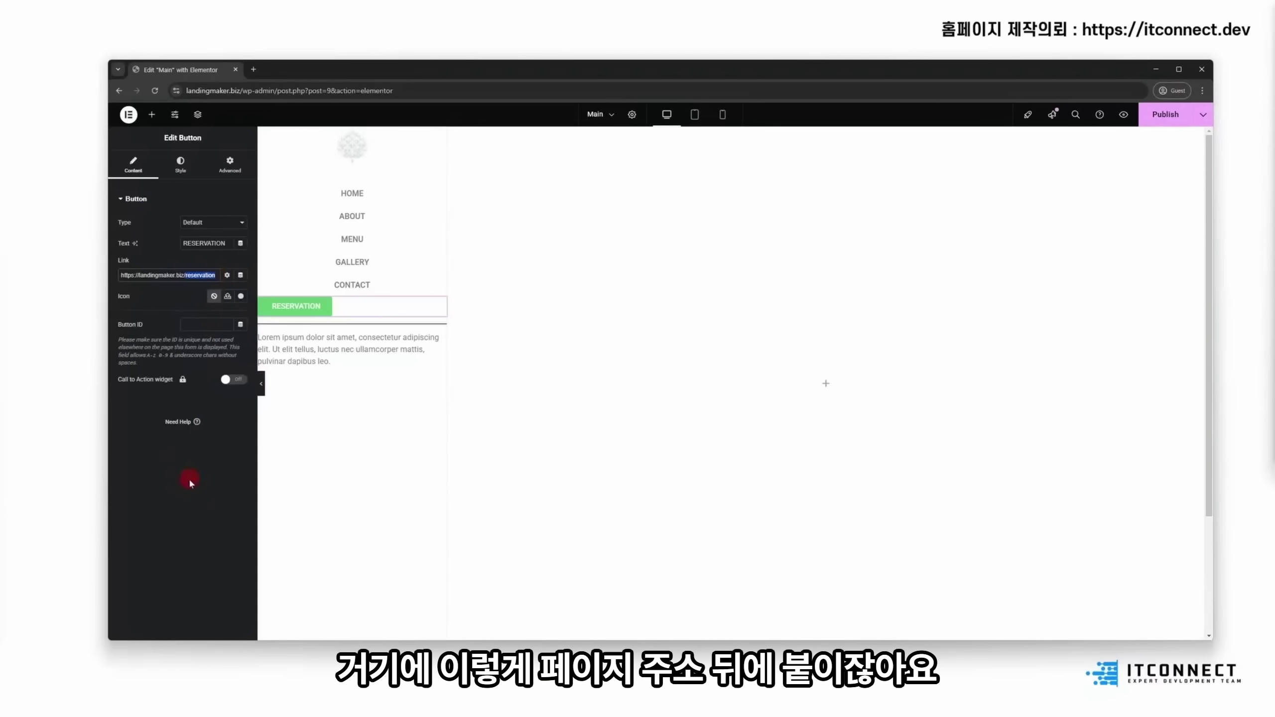
key("Right")
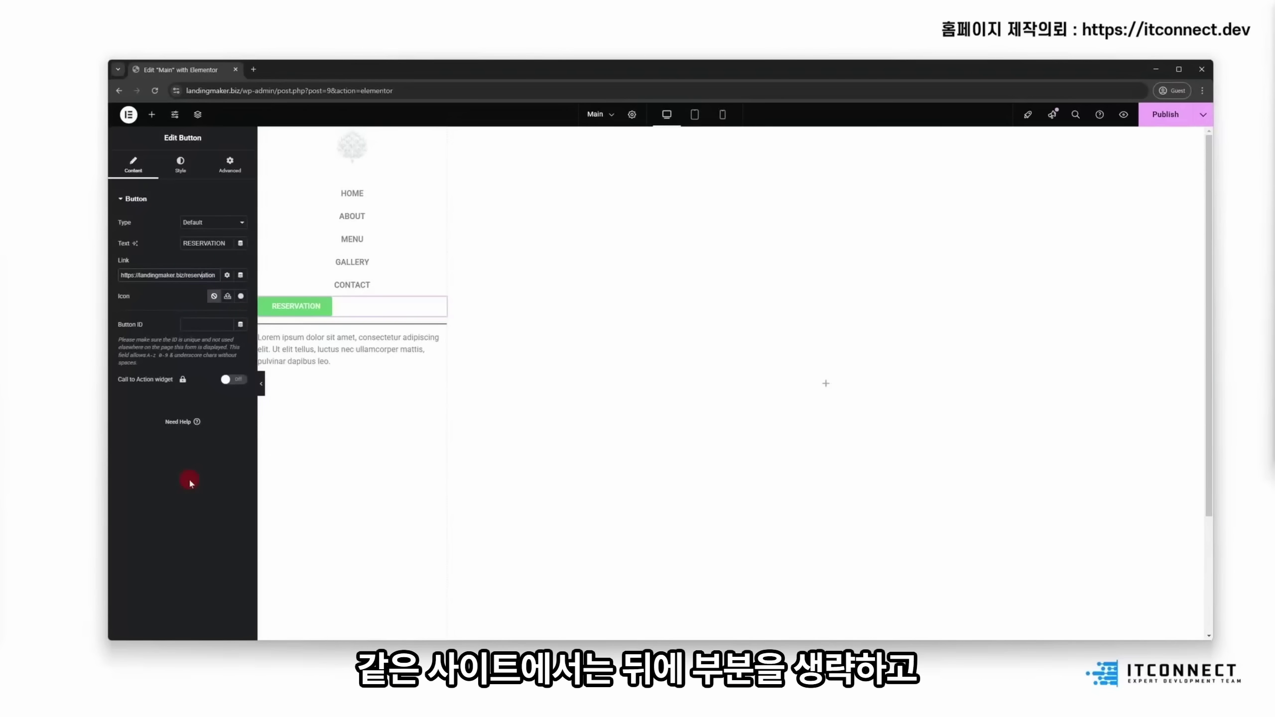
key("BackSpace")
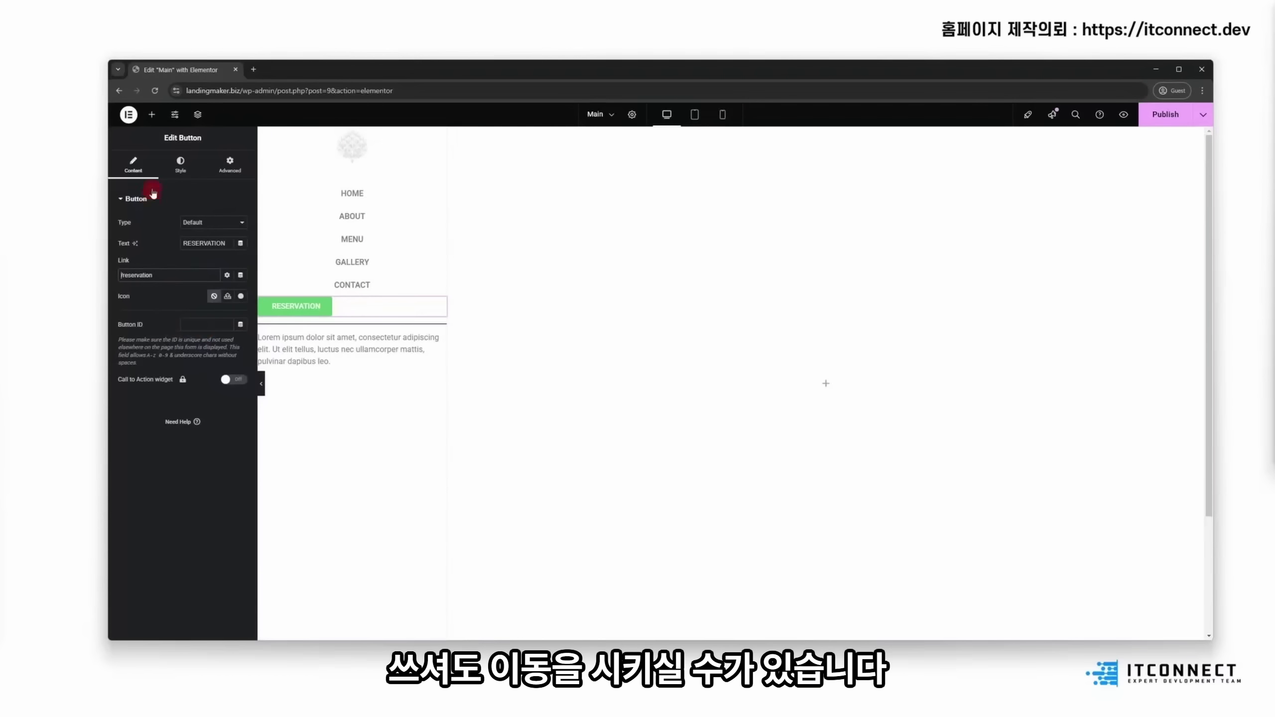
Step: Center the RESERVATION button within the sidebar
left_click(180, 165)
left_click(213, 224)
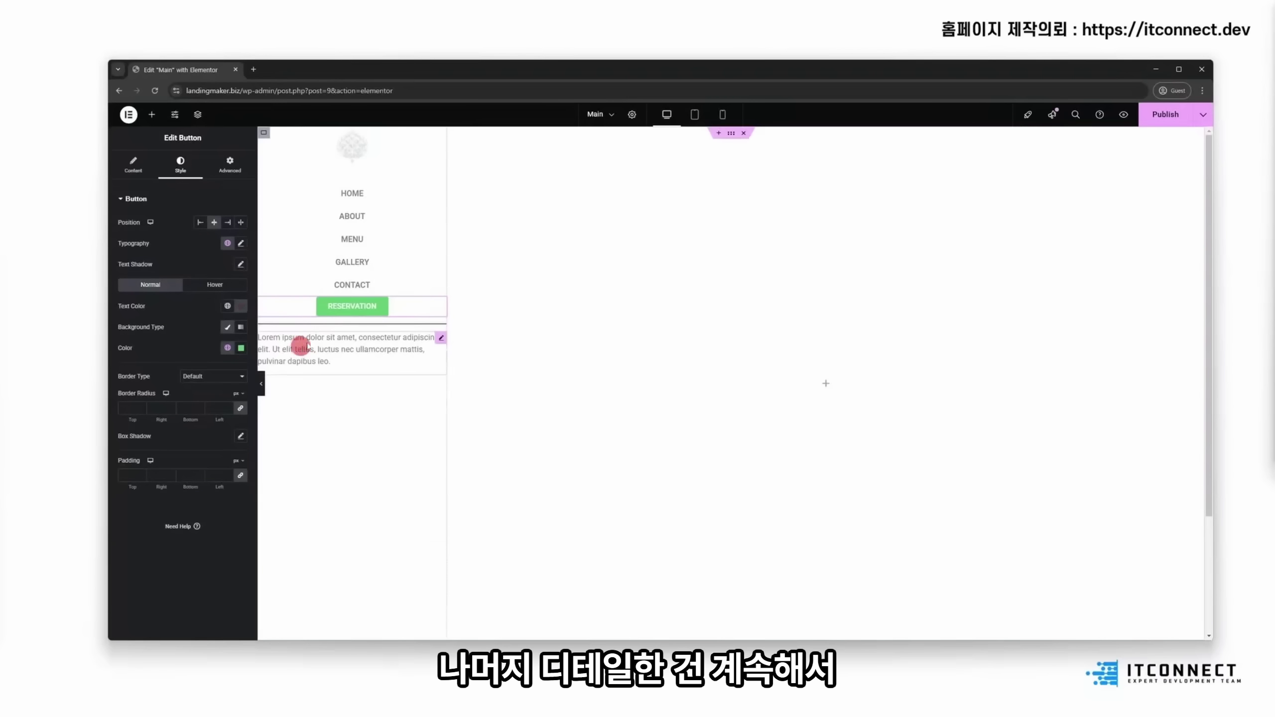
Step: Set the color of the divider below the RESERVATION button to white
left_click(320, 324)
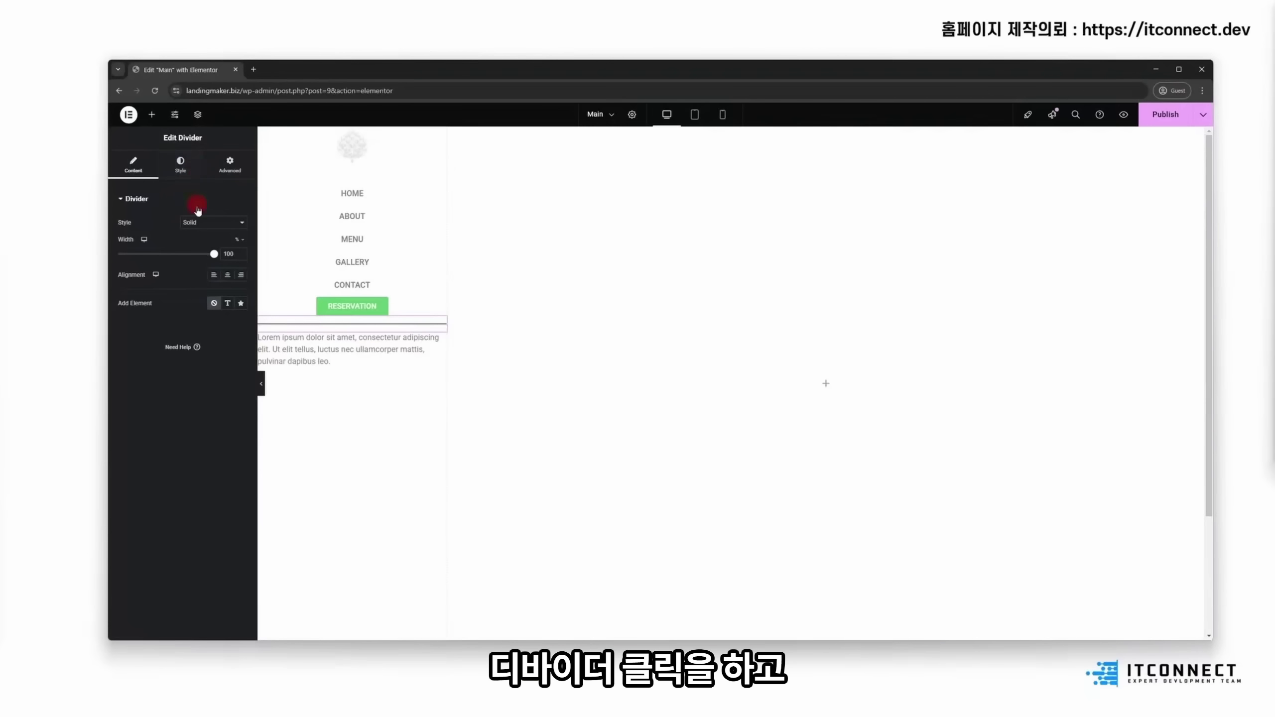
left_click(181, 162)
left_click(241, 224)
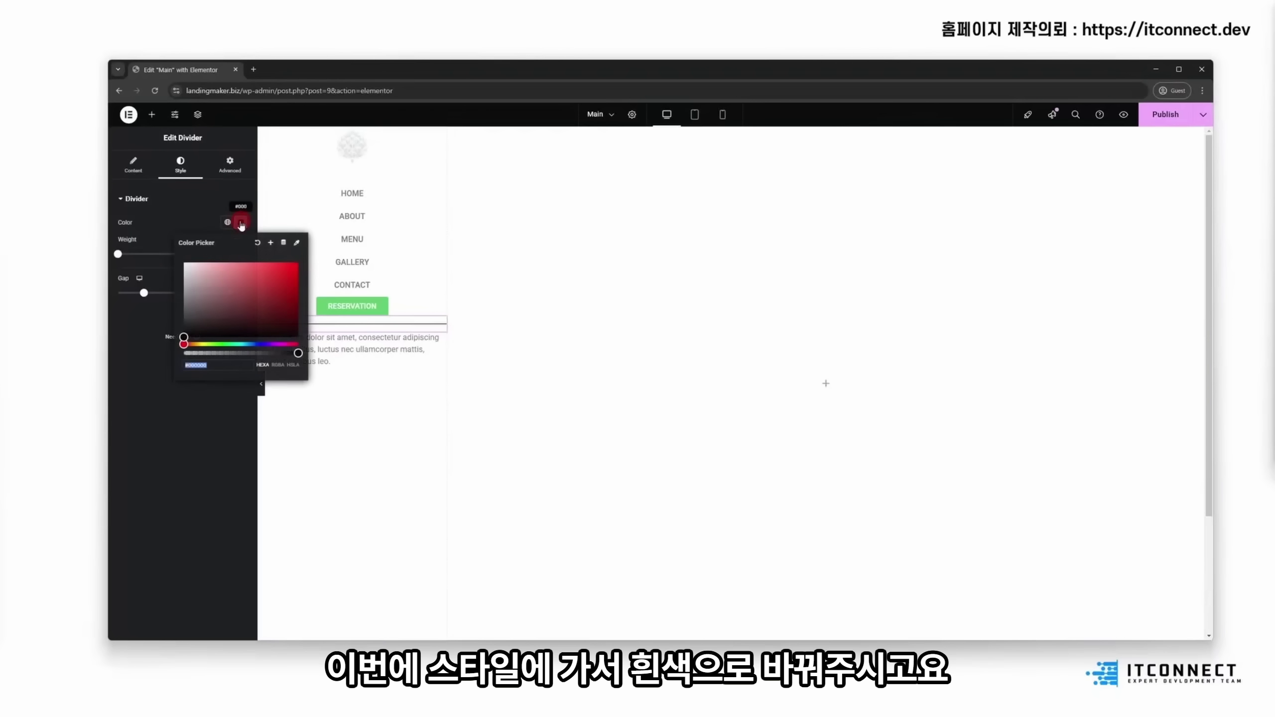
left_click(172, 258)
left_click(157, 476)
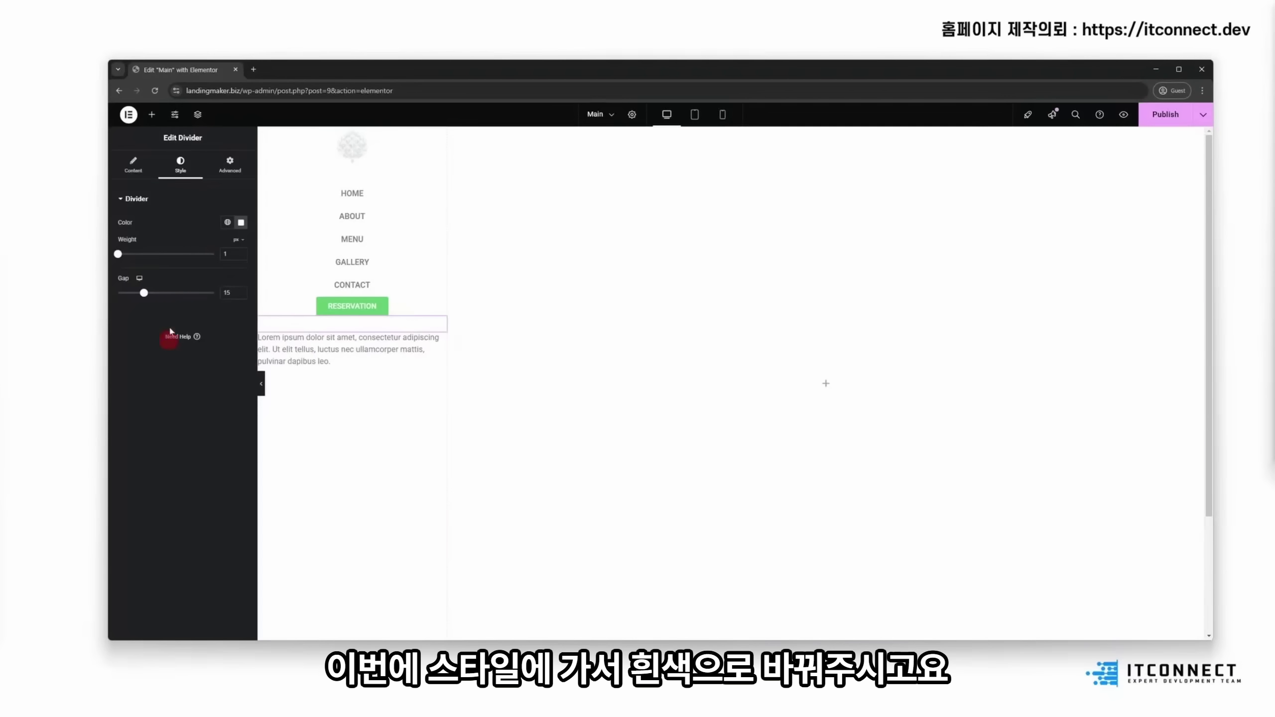
Step: Set the sidebar divider's width to 90% and center it
left_click(133, 163)
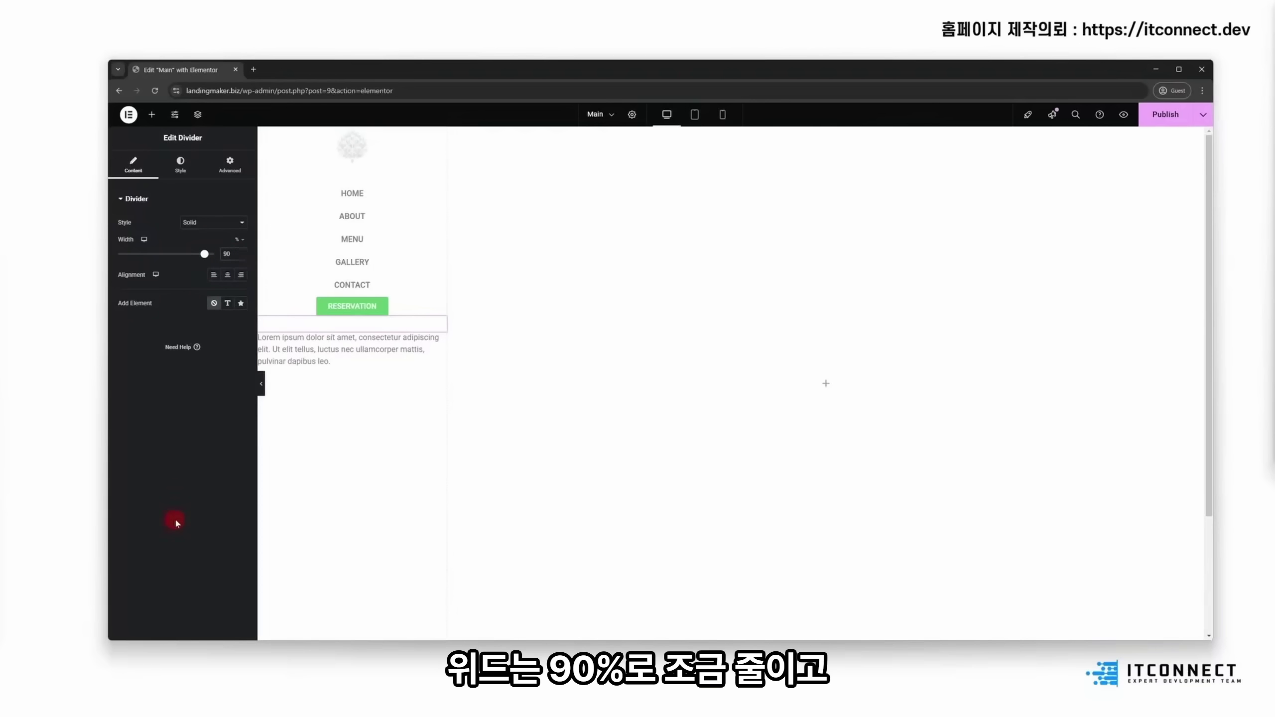
left_click(229, 276)
left_click(200, 402)
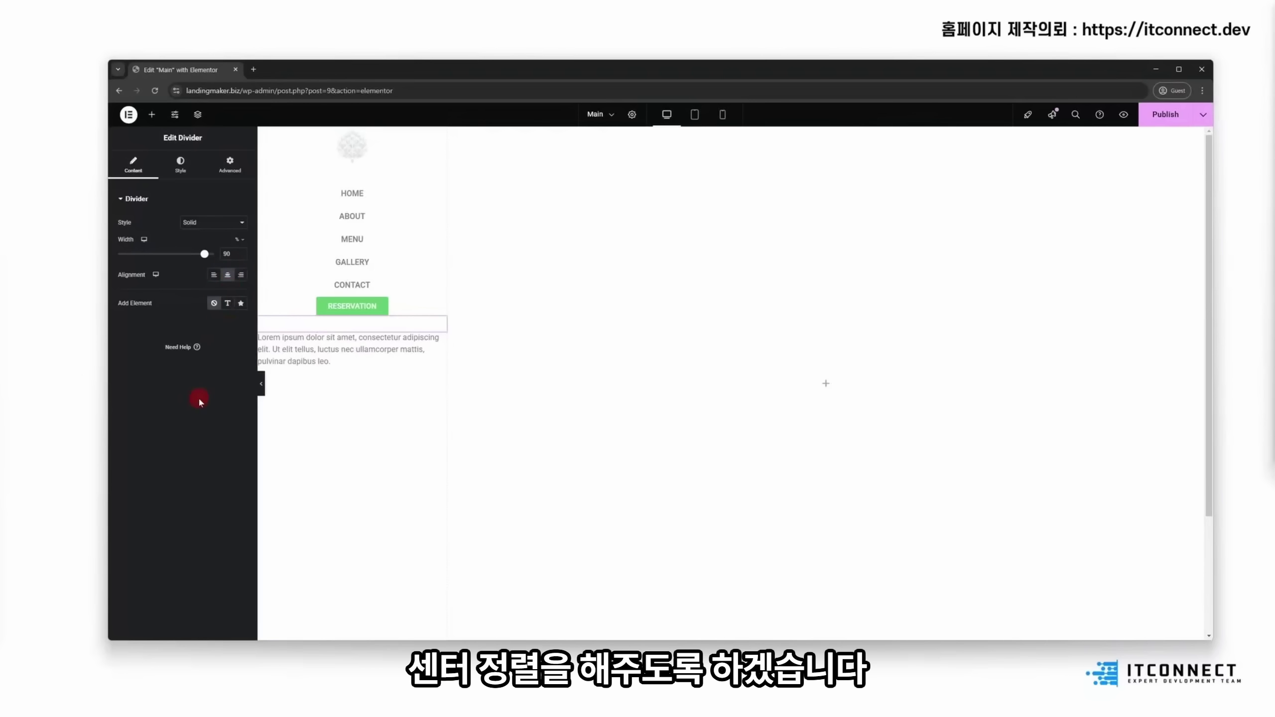
Step: Replace the sidebar text's Lorem ipsum placeholder with the copied company name, e-mail, address and copyright lines, removing the leftover letter
left_click(361, 352)
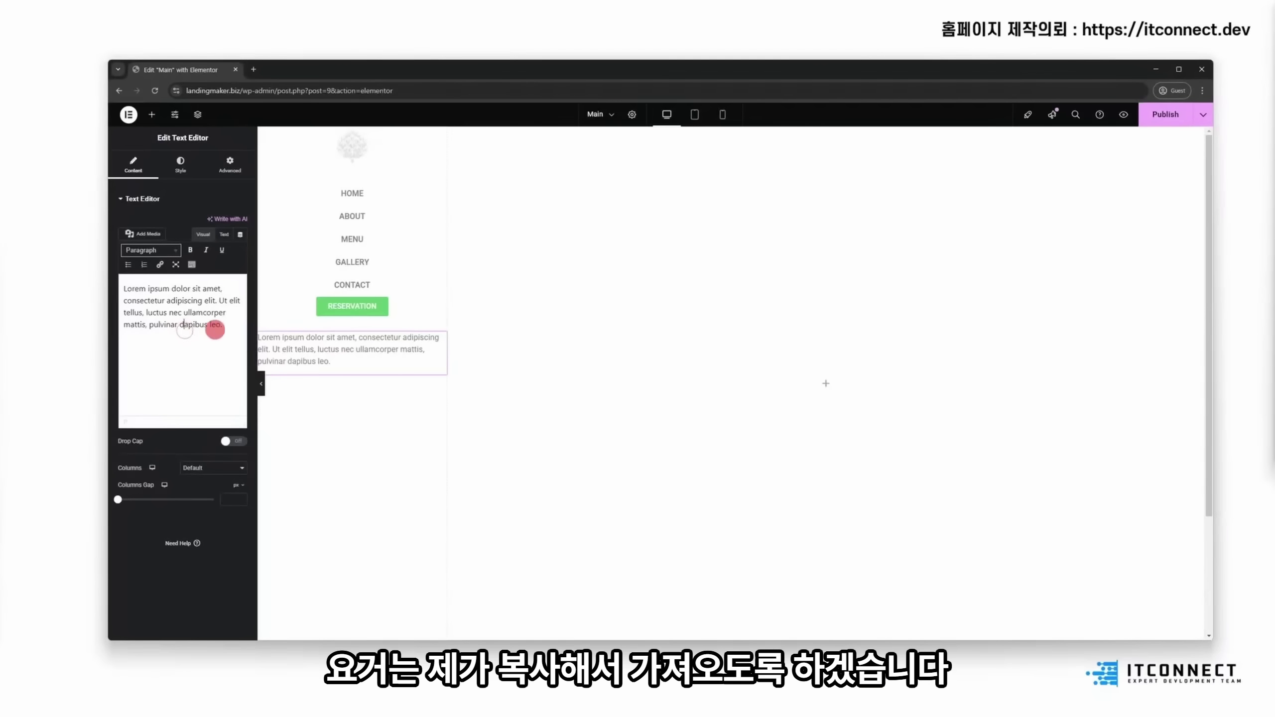
left_click_drag(224, 326, 129, 288)
key("ctrl+v")
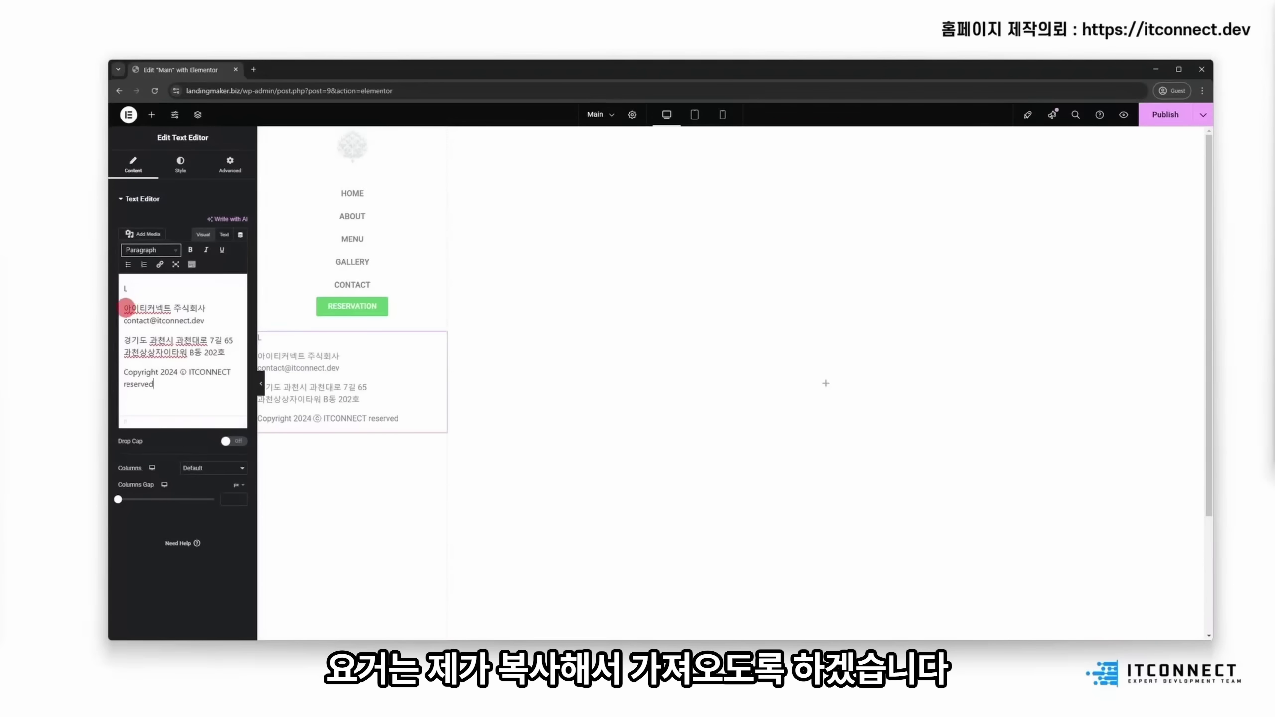
left_click(125, 307)
key("BackSpace")
key("BackSpace")
Step: Center the sidebar's company information text and change its text color to white
left_click(180, 163)
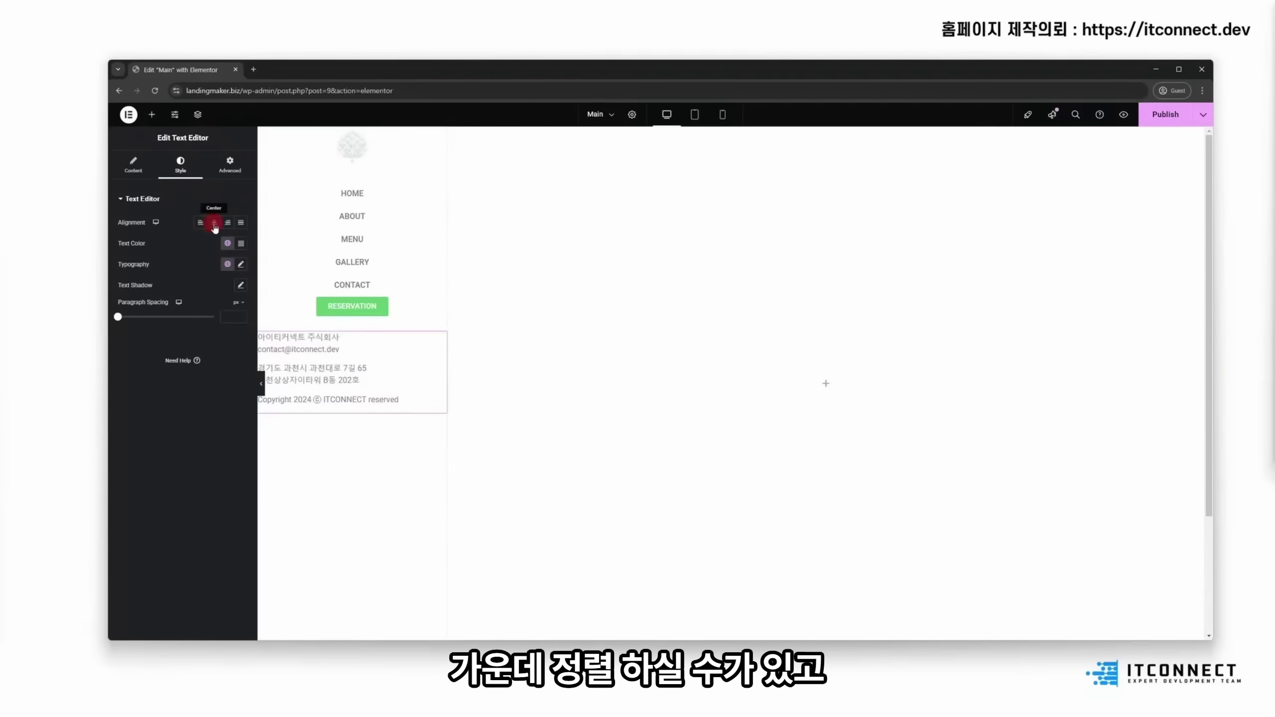
left_click(214, 223)
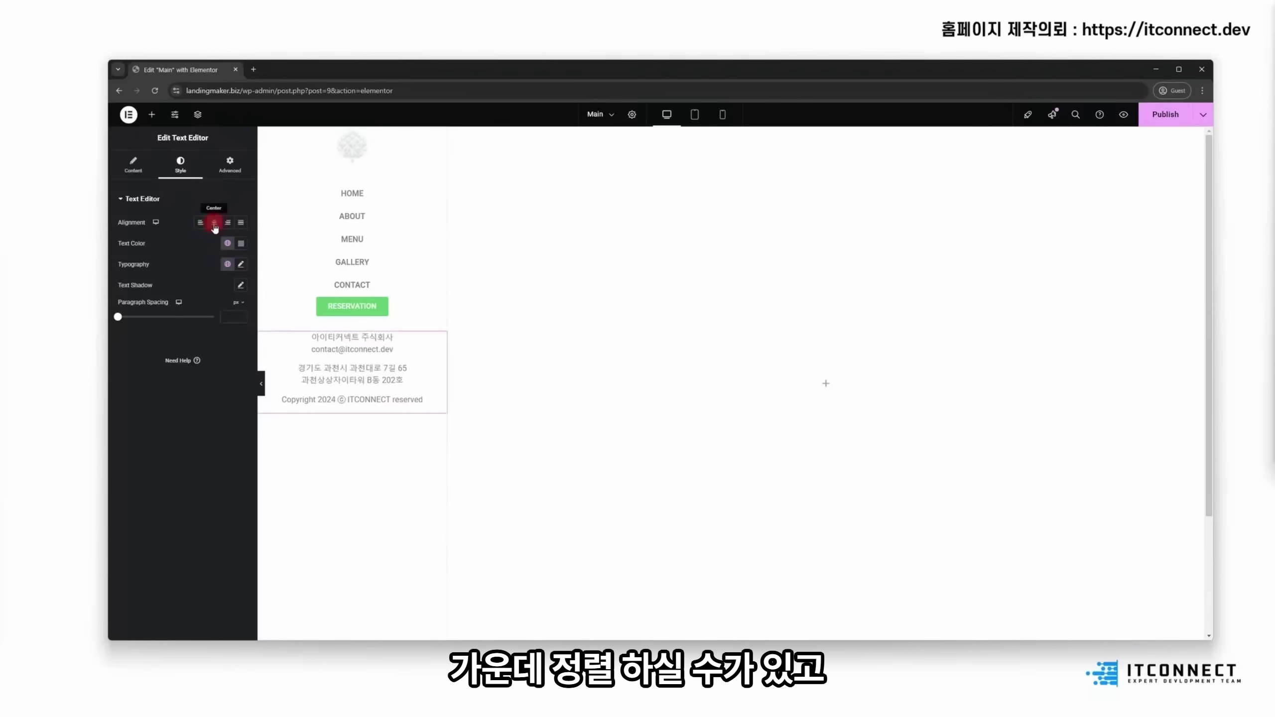
left_click(241, 244)
left_click_drag(218, 311, 184, 283)
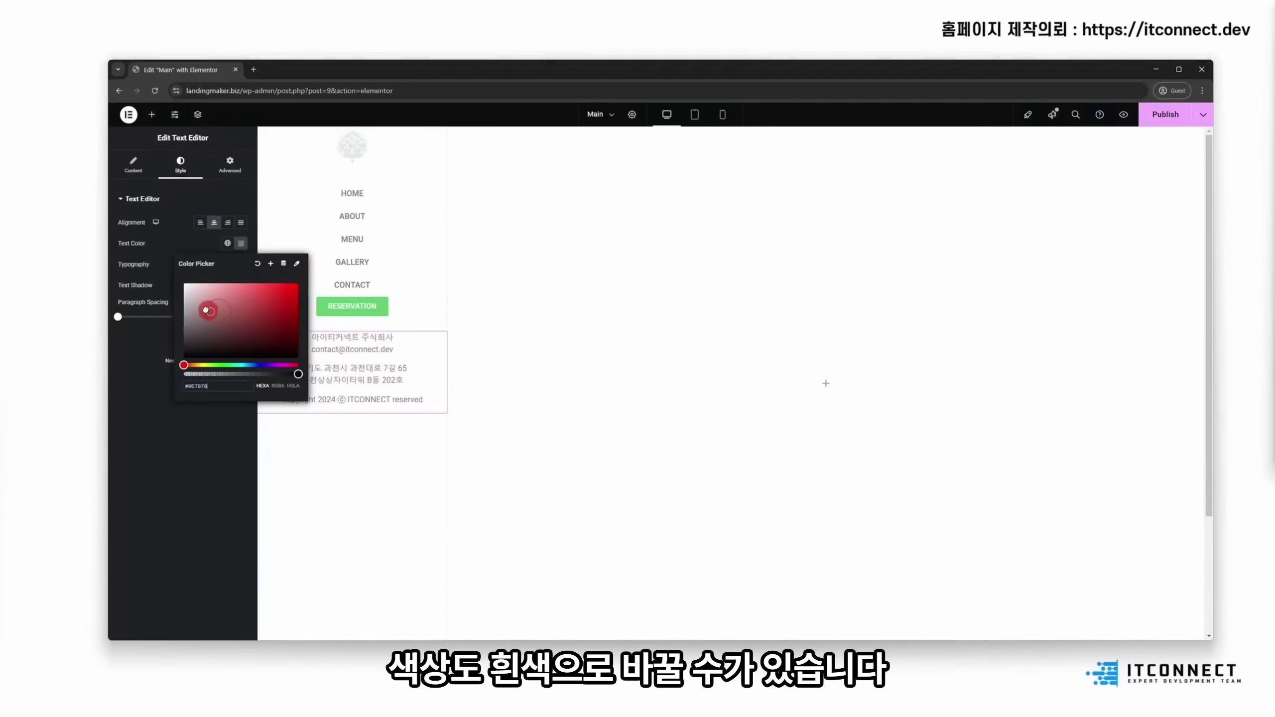
Step: Publish the page changes and vertically center the contents of the sidebar container
left_click(172, 515)
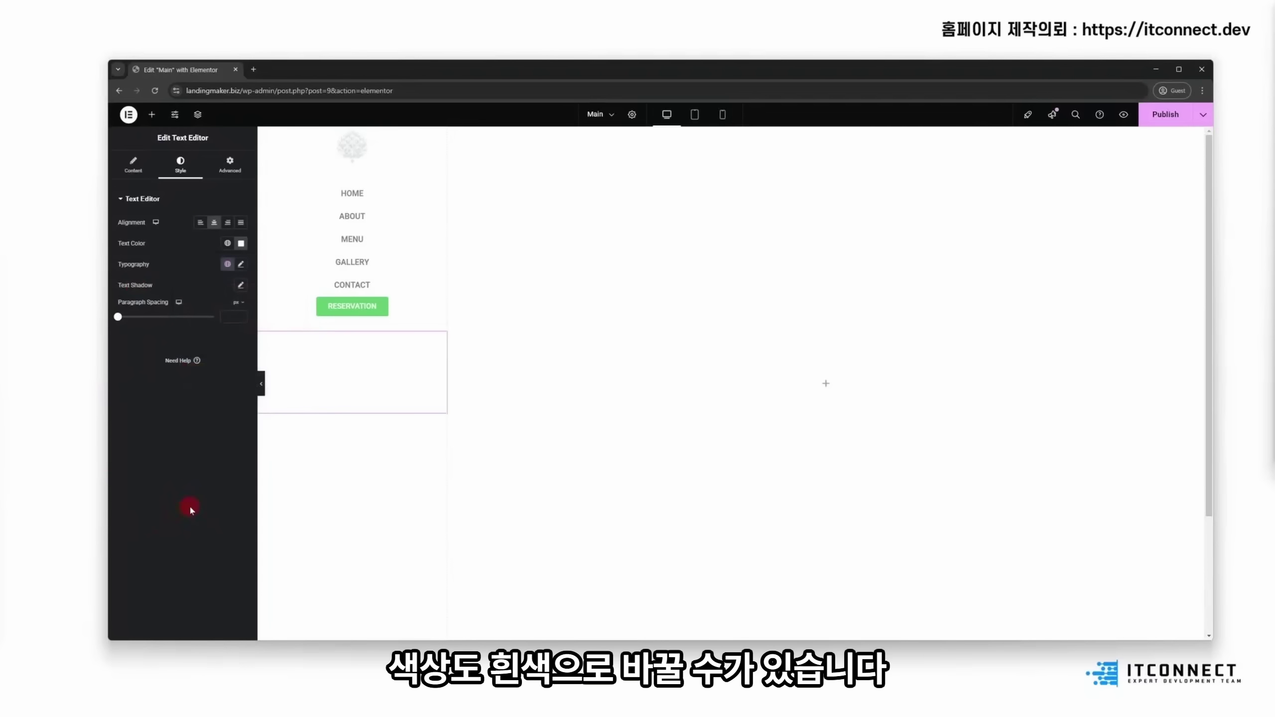
left_click(1169, 120)
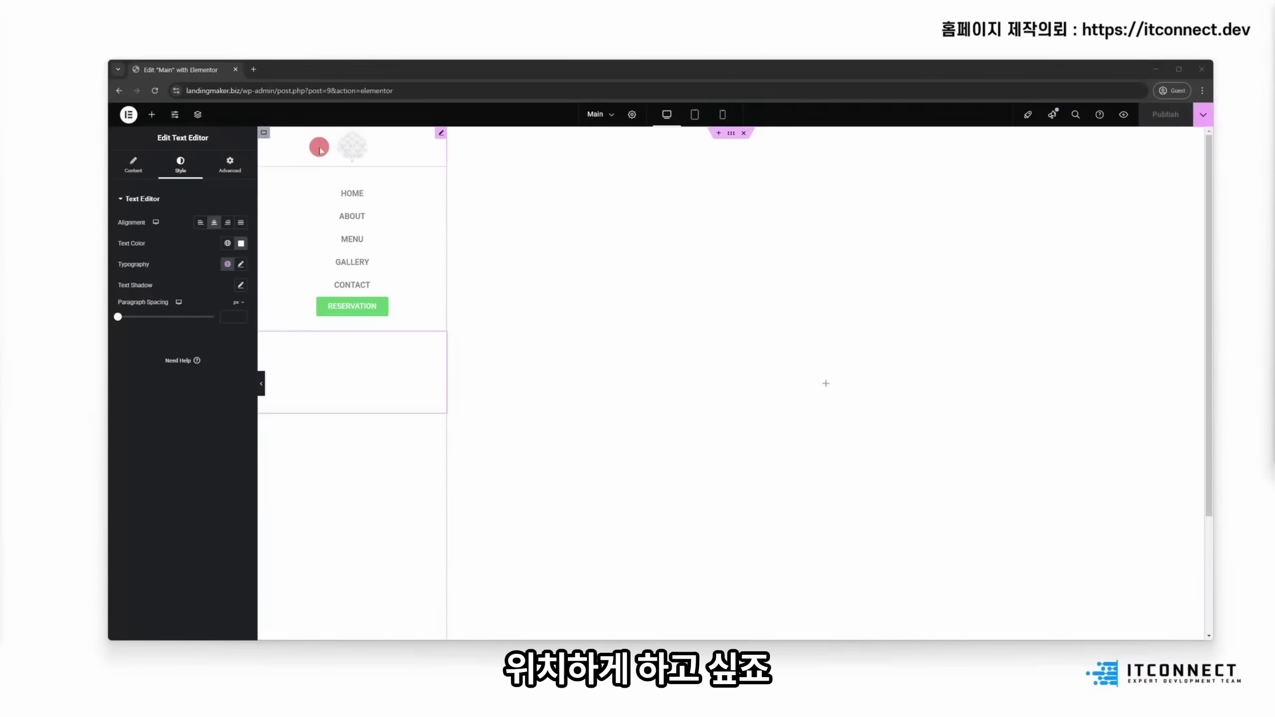
left_click(266, 132)
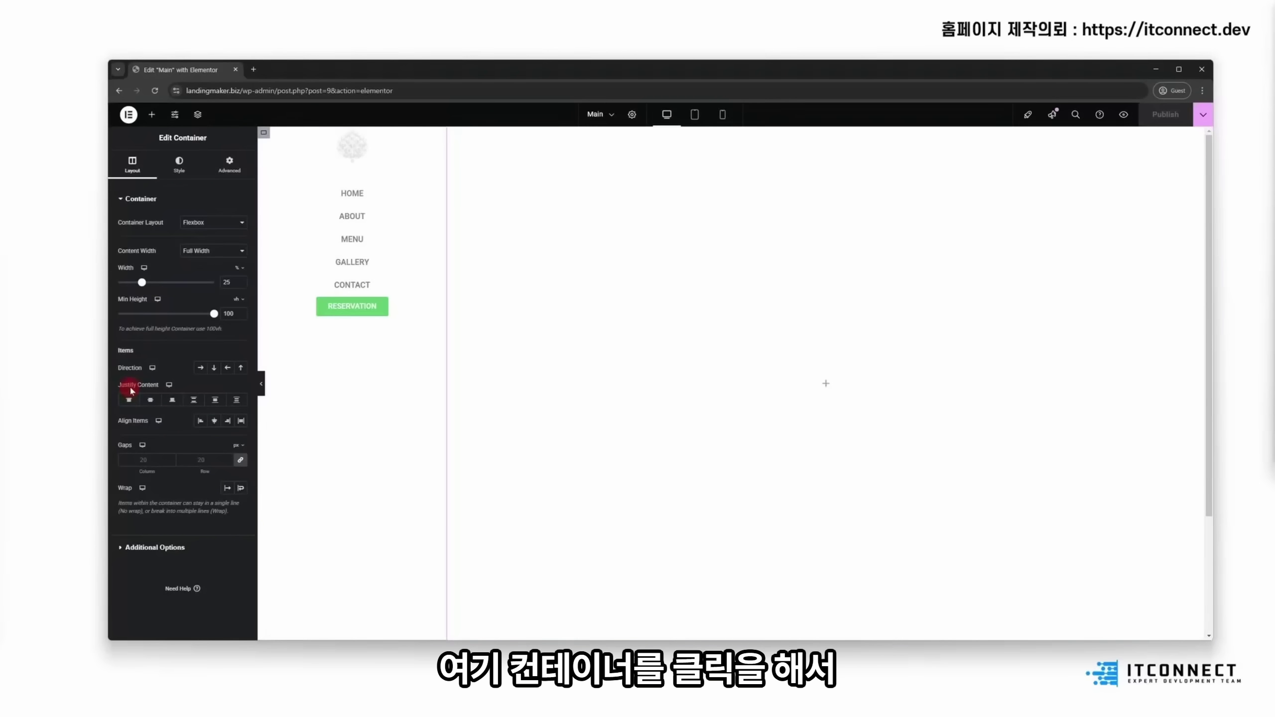
left_click(150, 400)
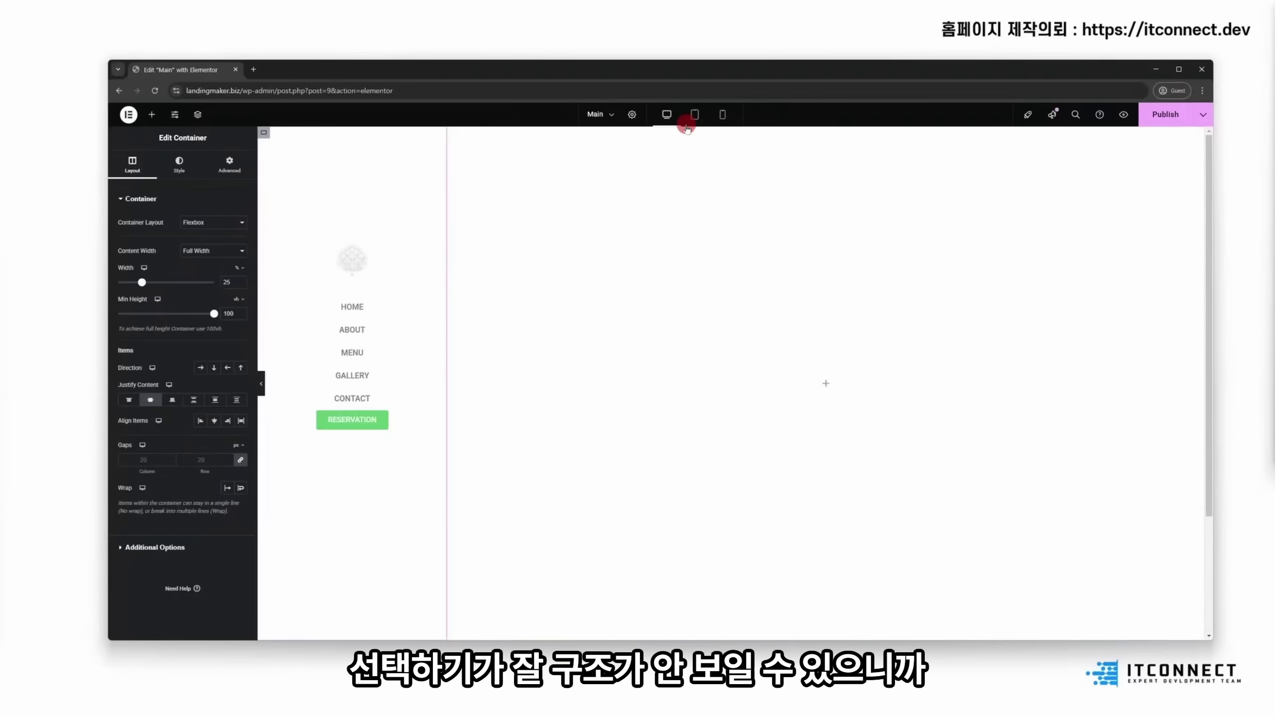
Step: Give the outermost container a classic background using the gallery-0-1 steak image from the media library
left_click(730, 134)
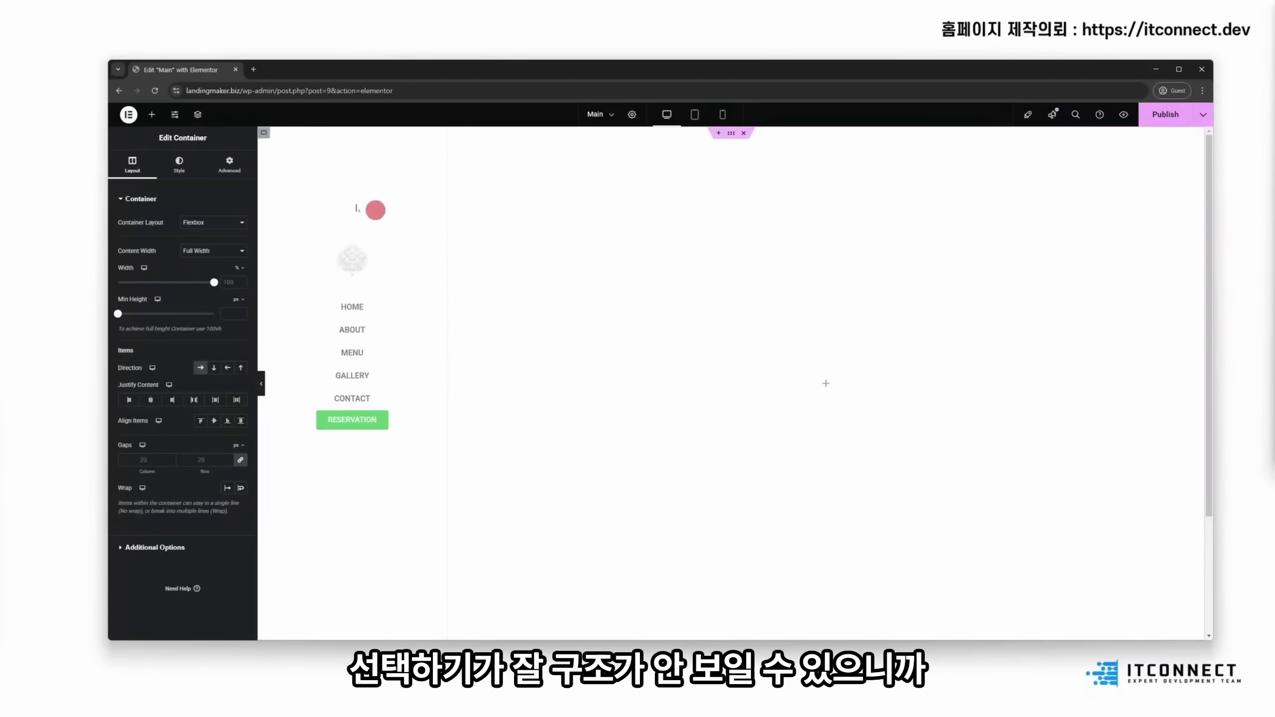
left_click(200, 115)
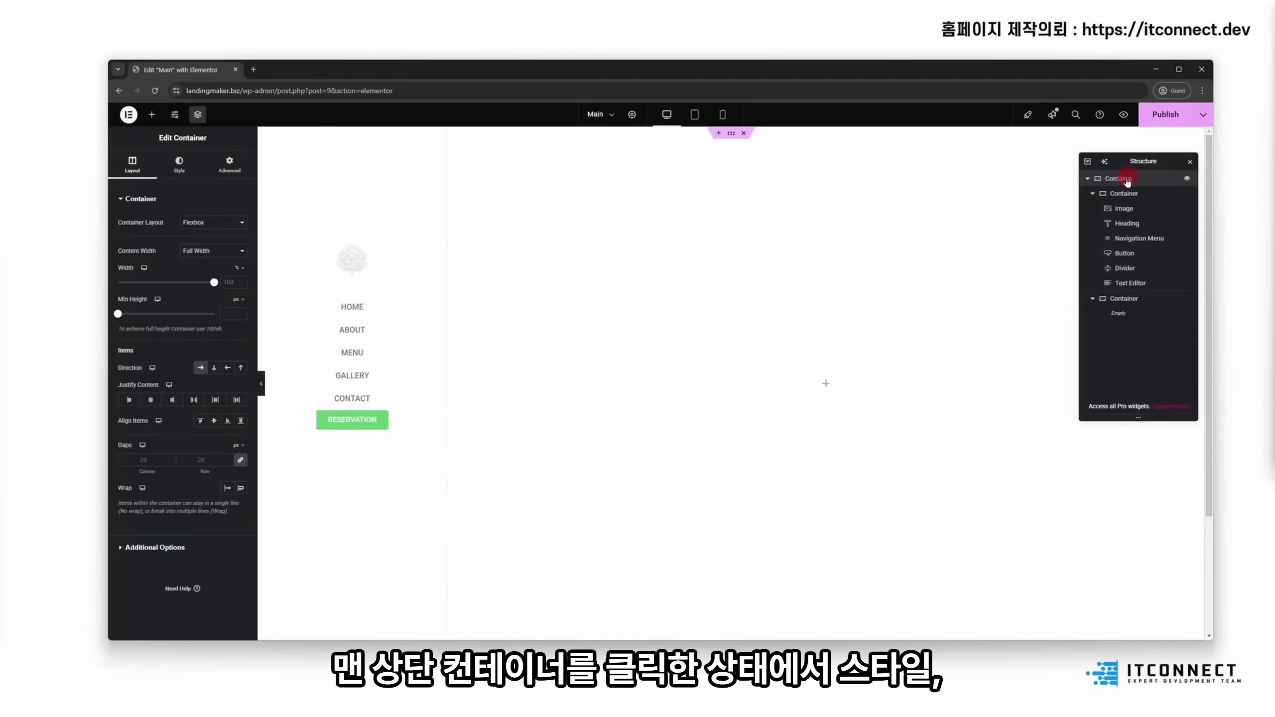
left_click(181, 163)
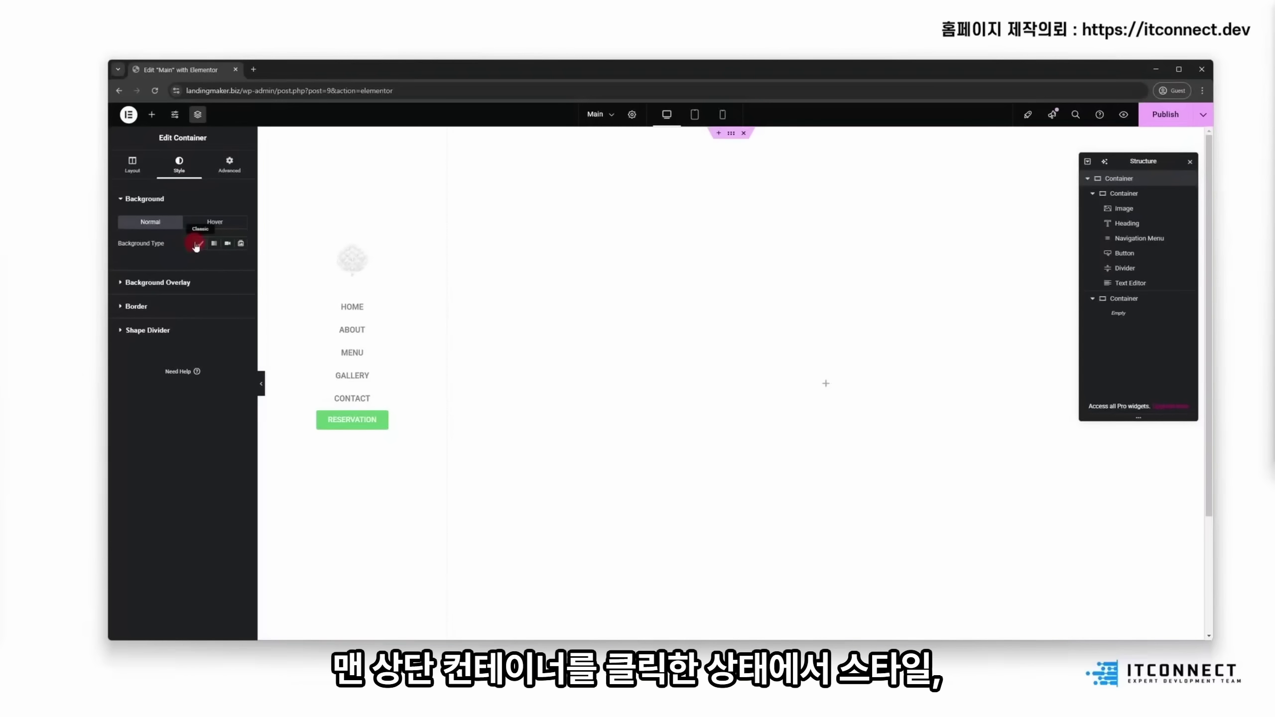
left_click(198, 244)
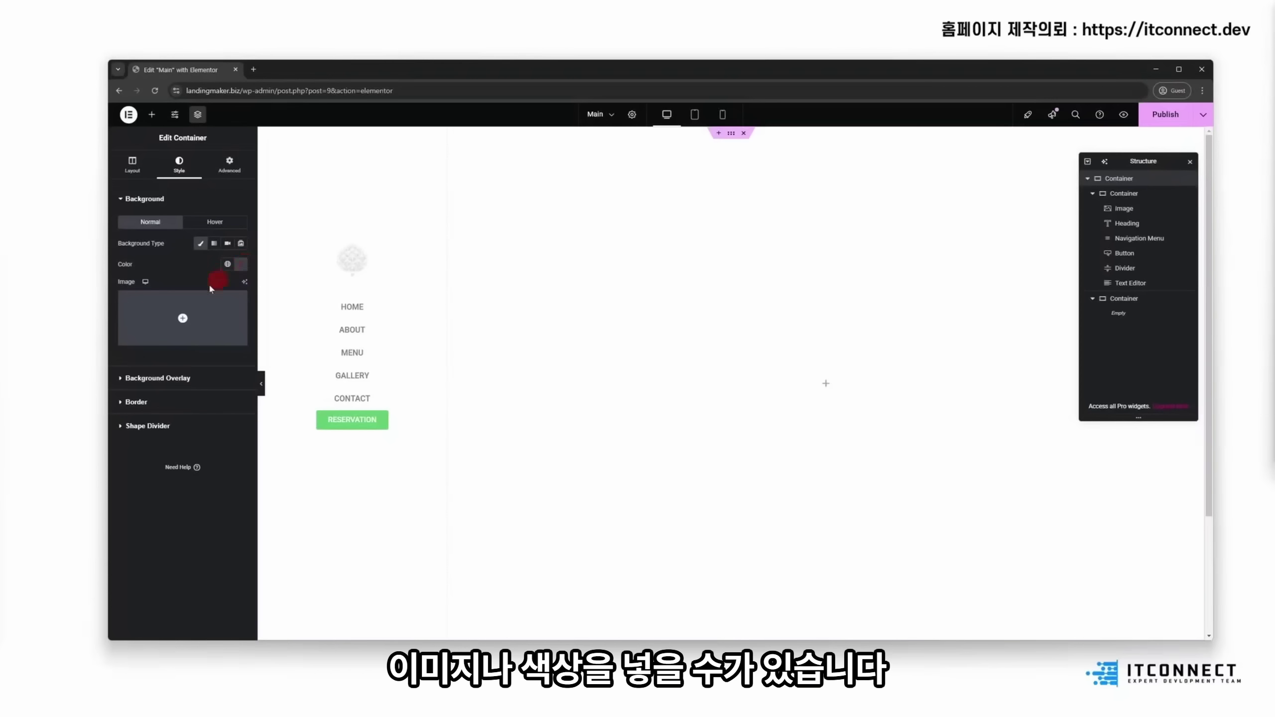
left_click(188, 303)
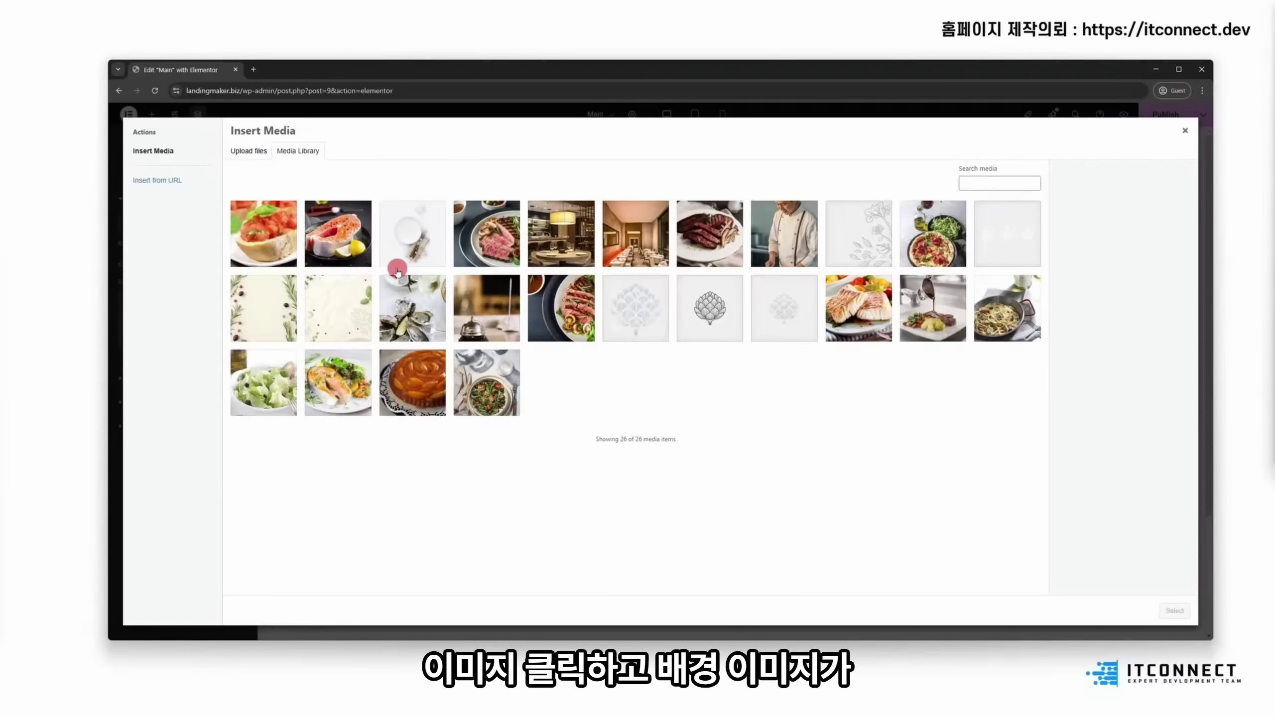
left_click(495, 236)
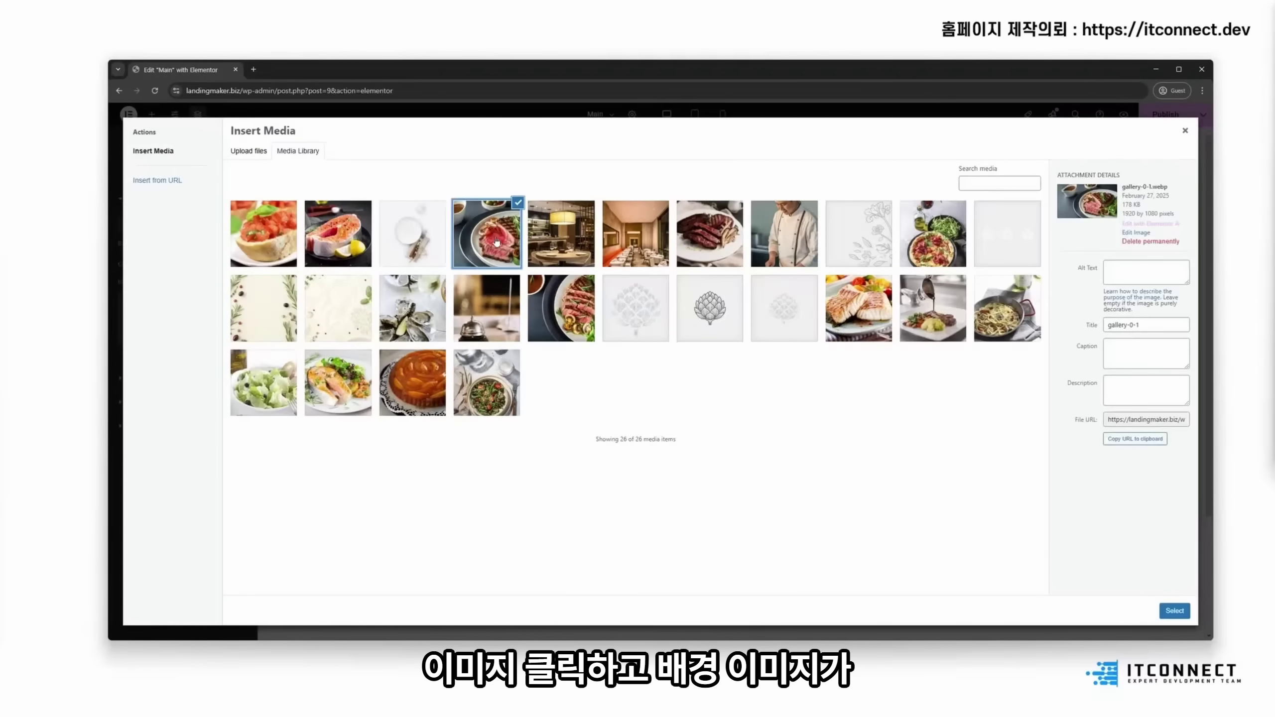
left_click(1174, 611)
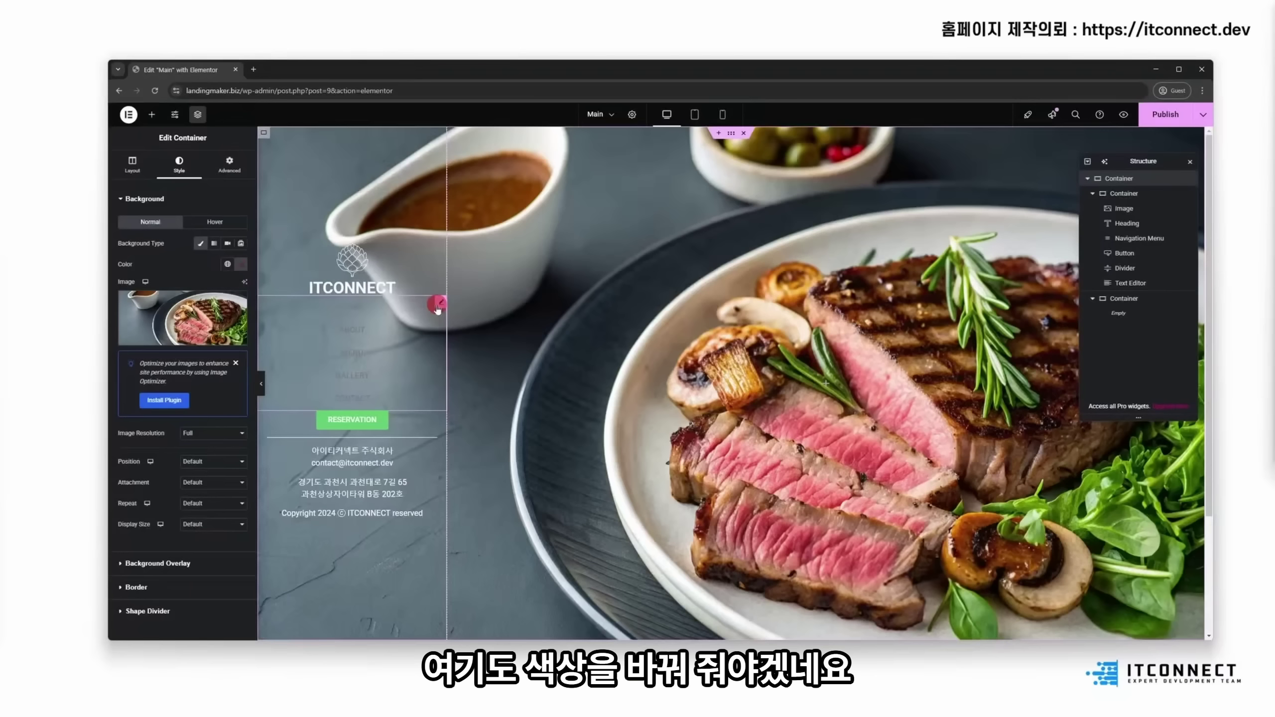
Step: Set the text color of the sidebar's navigation menu to white and close the page structure view
left_click(440, 304)
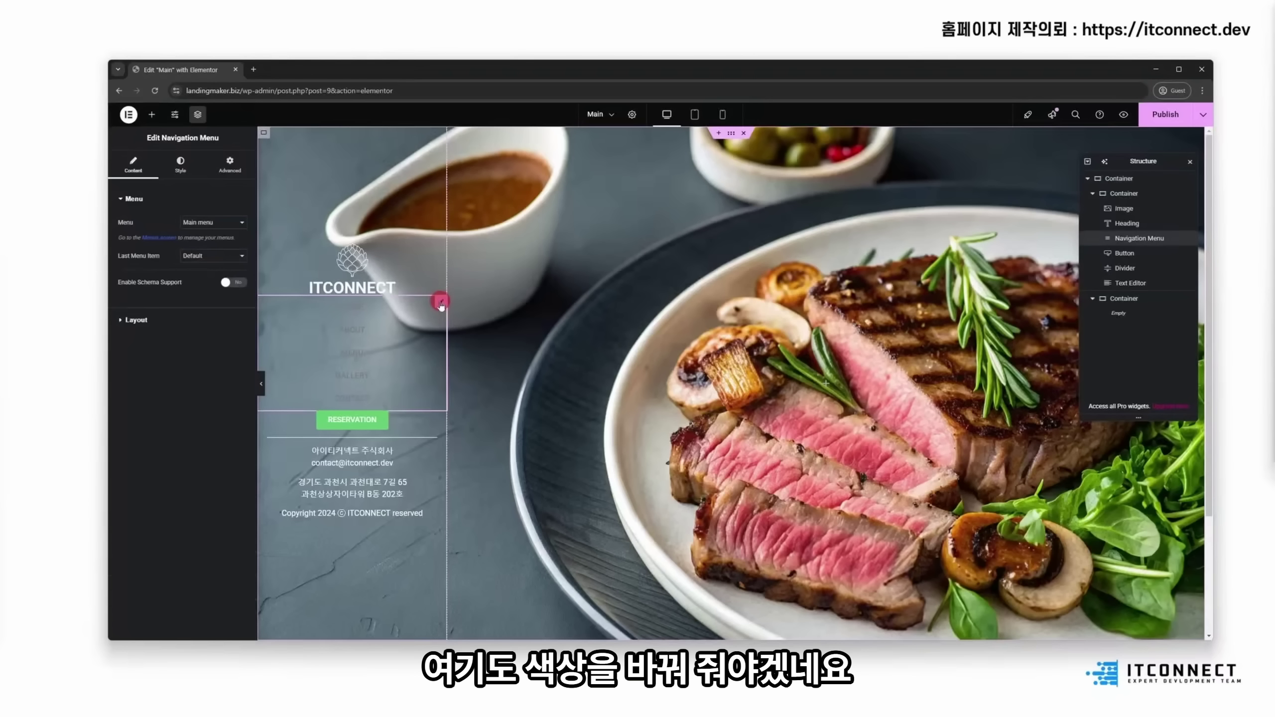
left_click(195, 166)
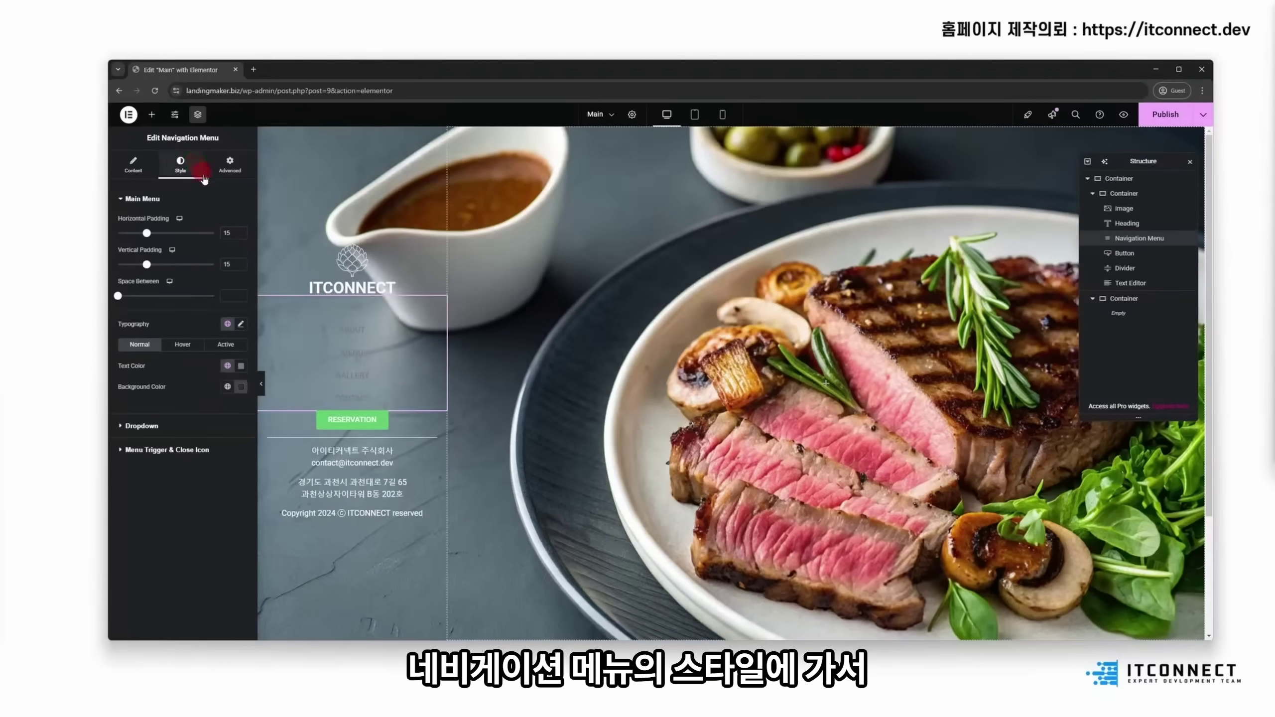
left_click(241, 366)
left_click(222, 435)
left_click_drag(222, 435, 138, 391)
left_click(135, 625)
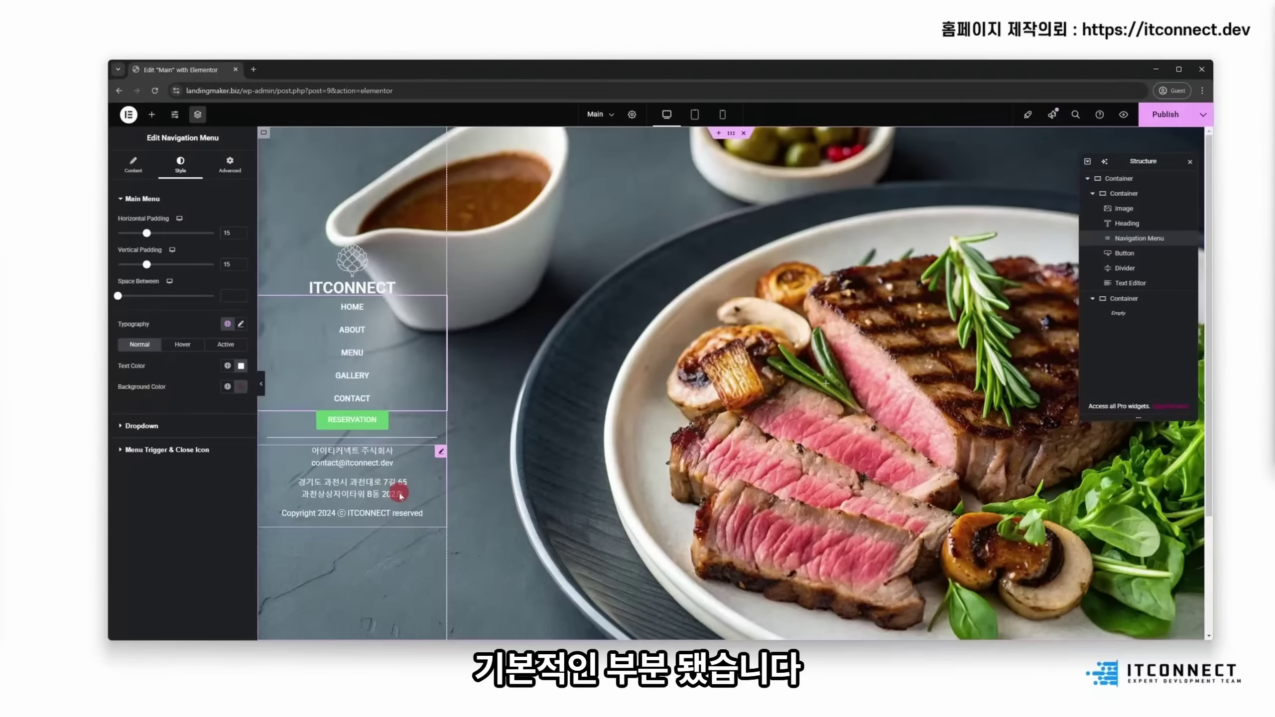
left_click(1189, 161)
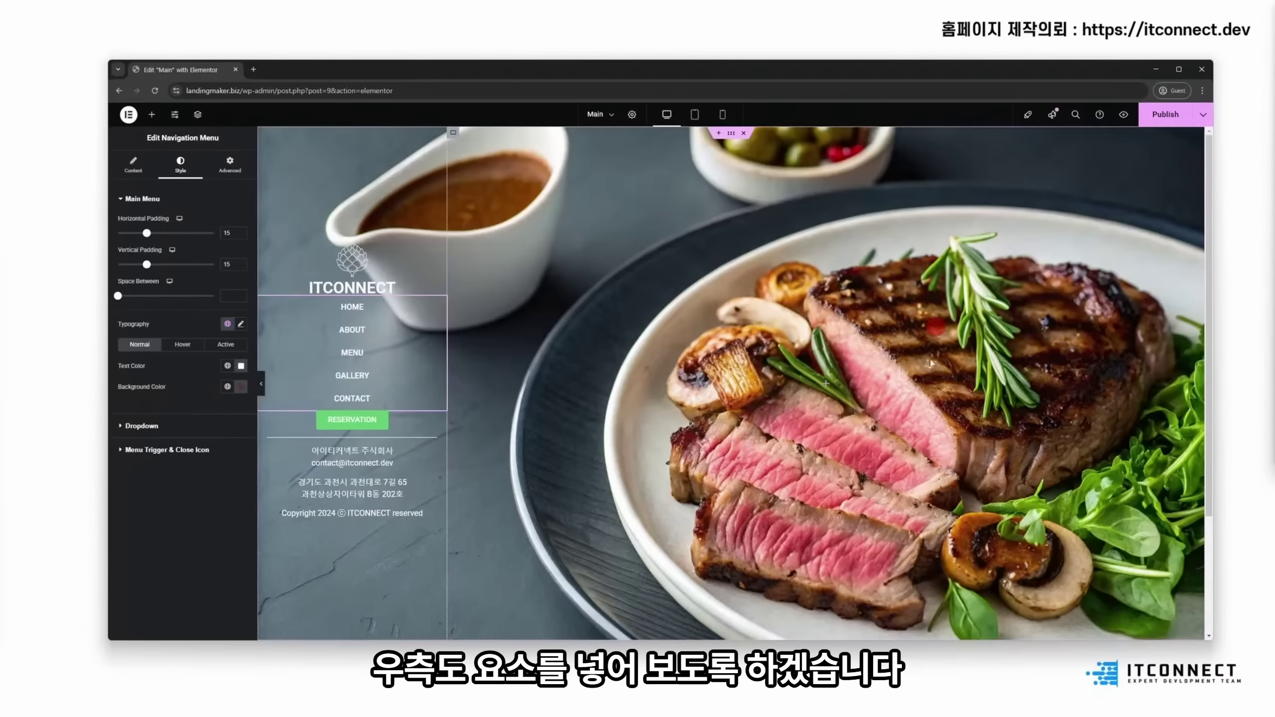
Step: Add an image, two headings beneath it and a second image at the end to the empty container beside the sidebar
left_click(151, 115)
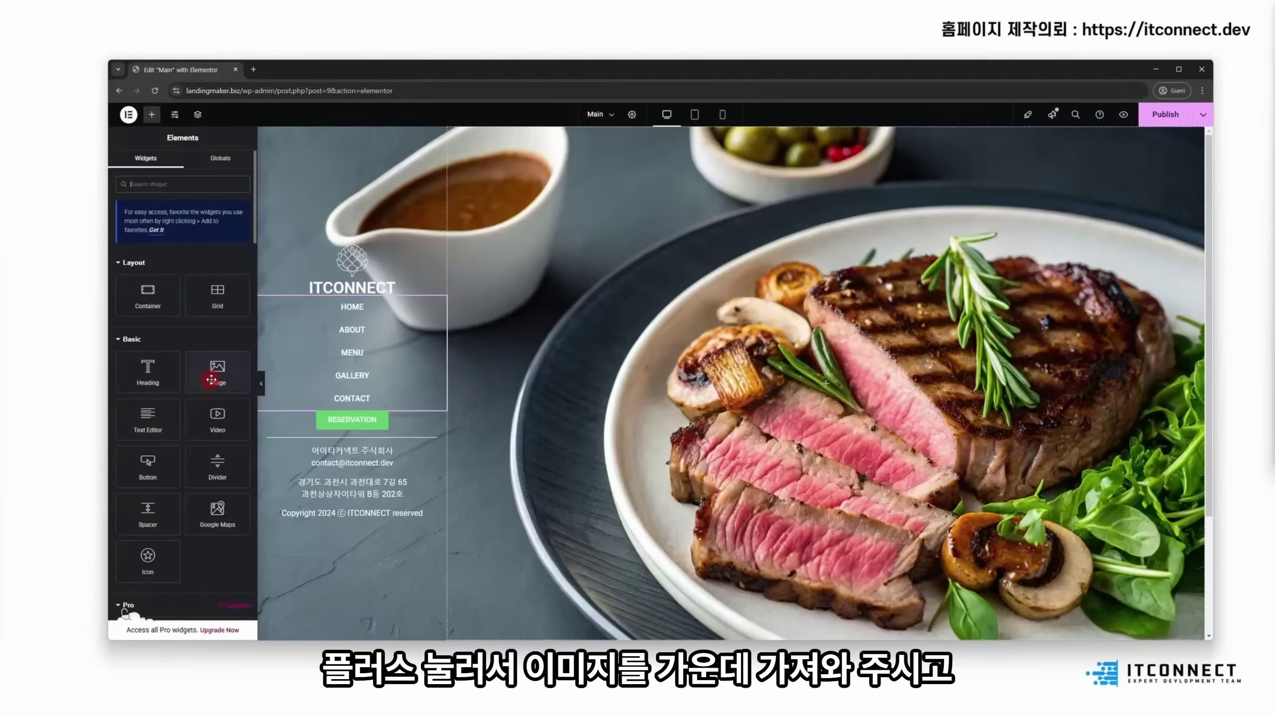
left_click_drag(214, 370, 800, 363)
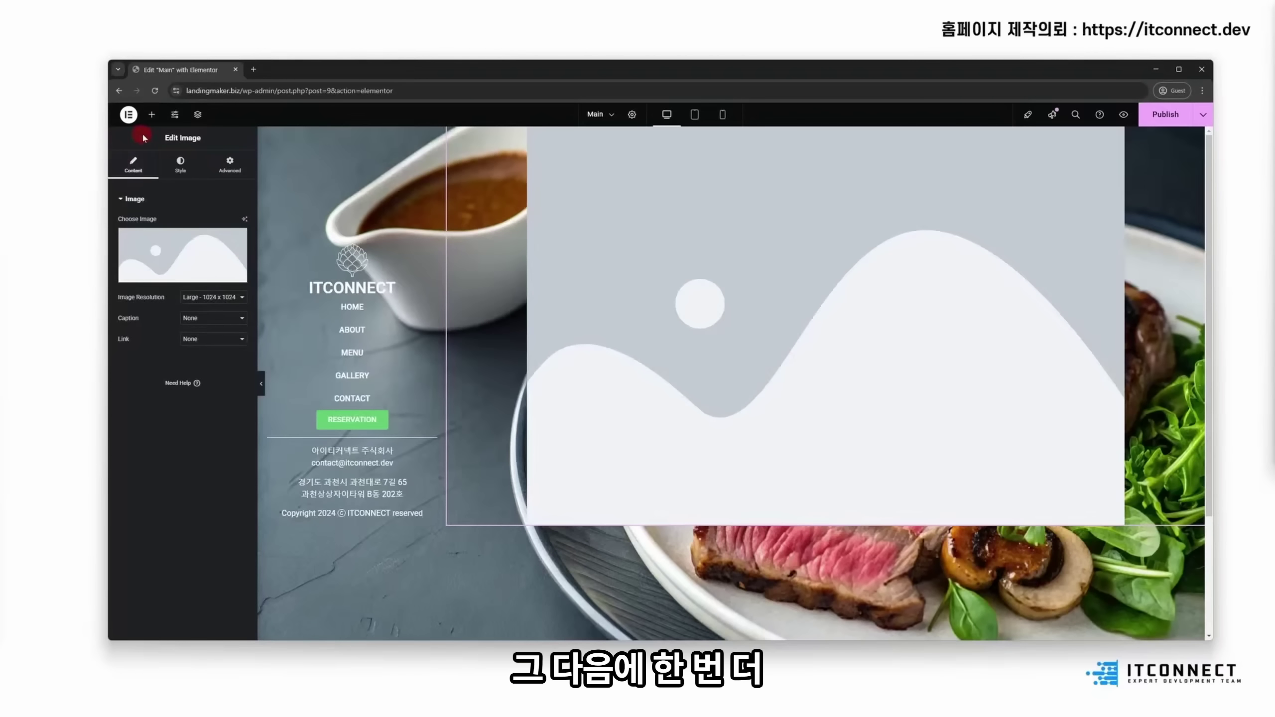
left_click(152, 116)
left_click_drag(147, 370, 802, 478)
left_click(158, 117)
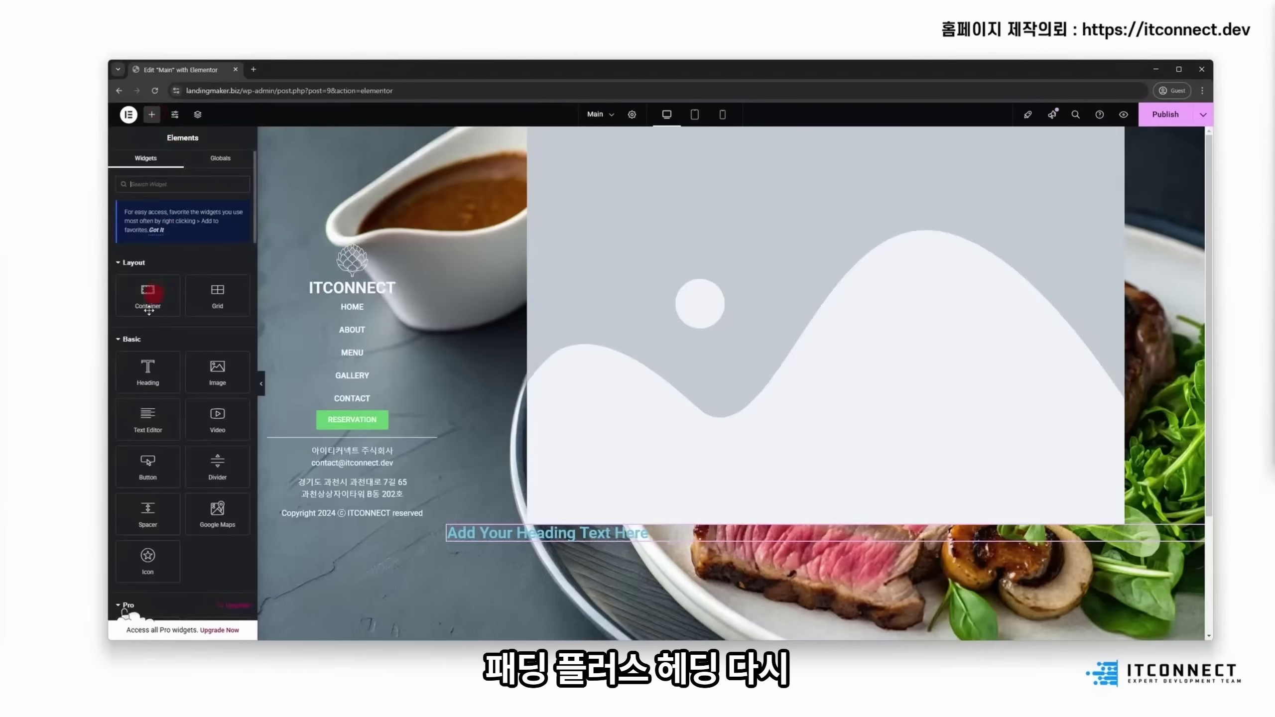
left_click_drag(147, 370, 603, 512)
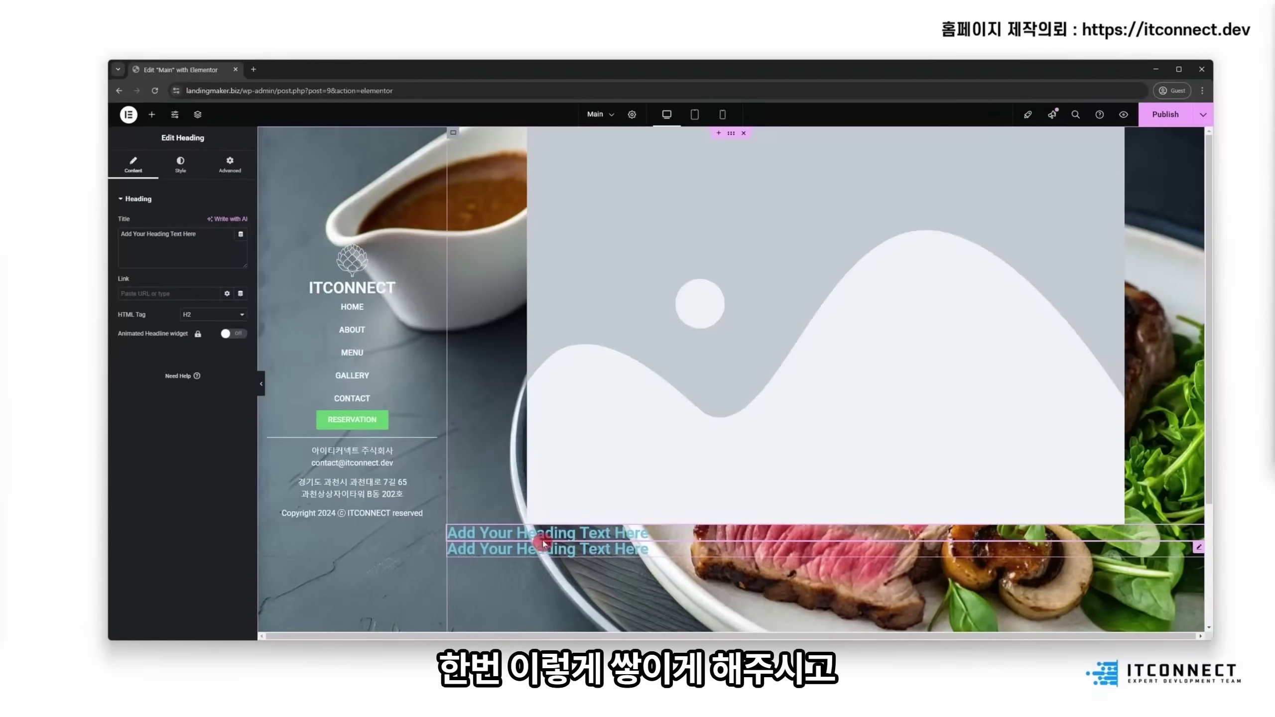
left_click(152, 114)
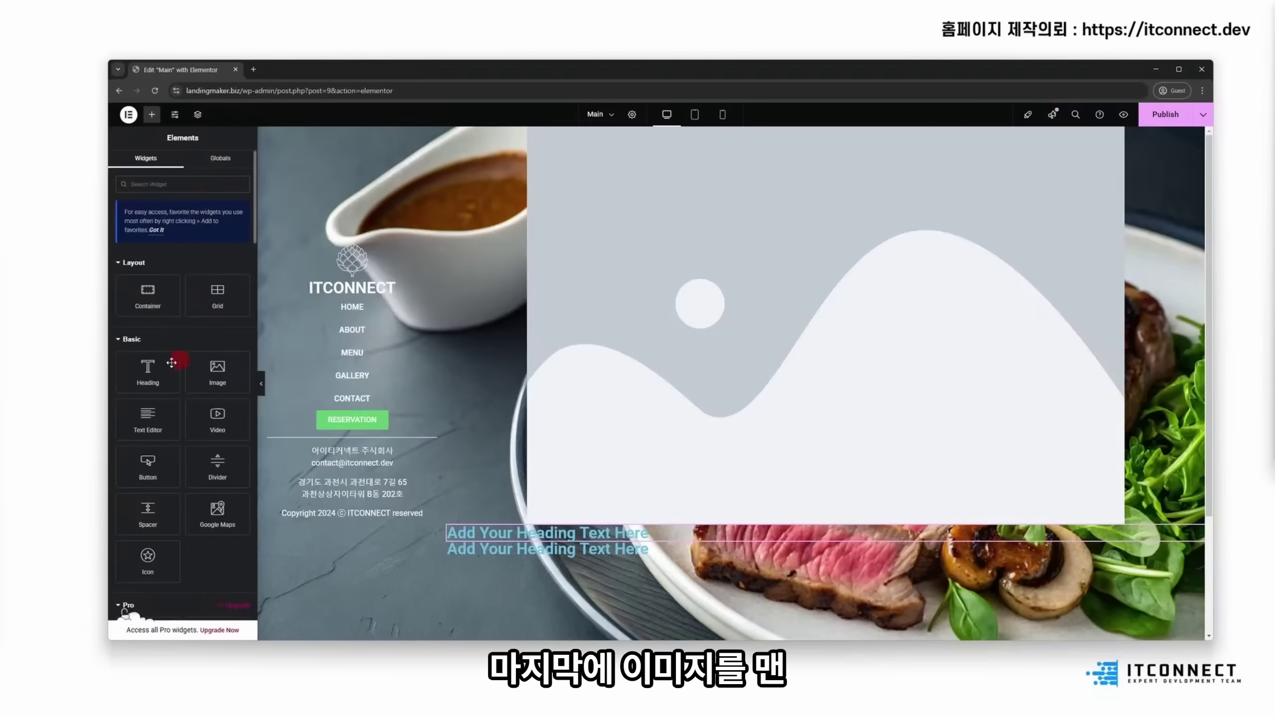
left_click_drag(216, 370, 834, 559)
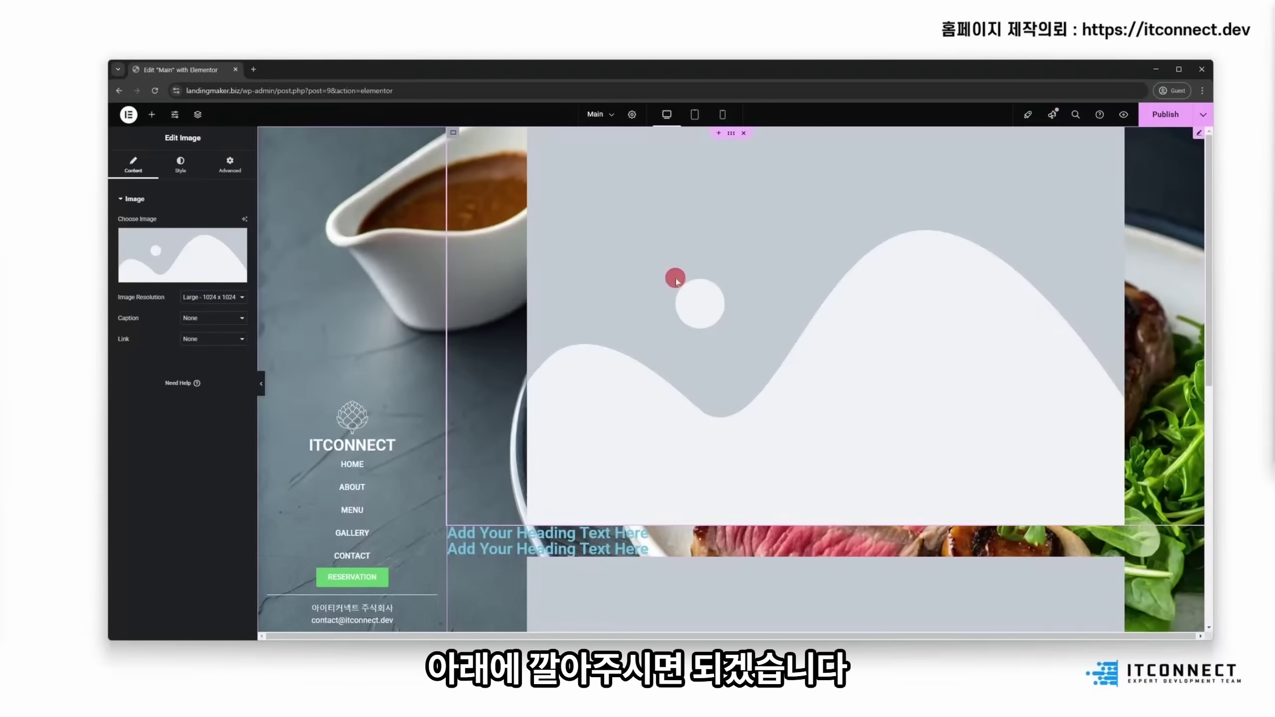
Step: Replace the placeholder of the image above the headings with the Logo-bigsize picture from the media library
left_click(197, 258)
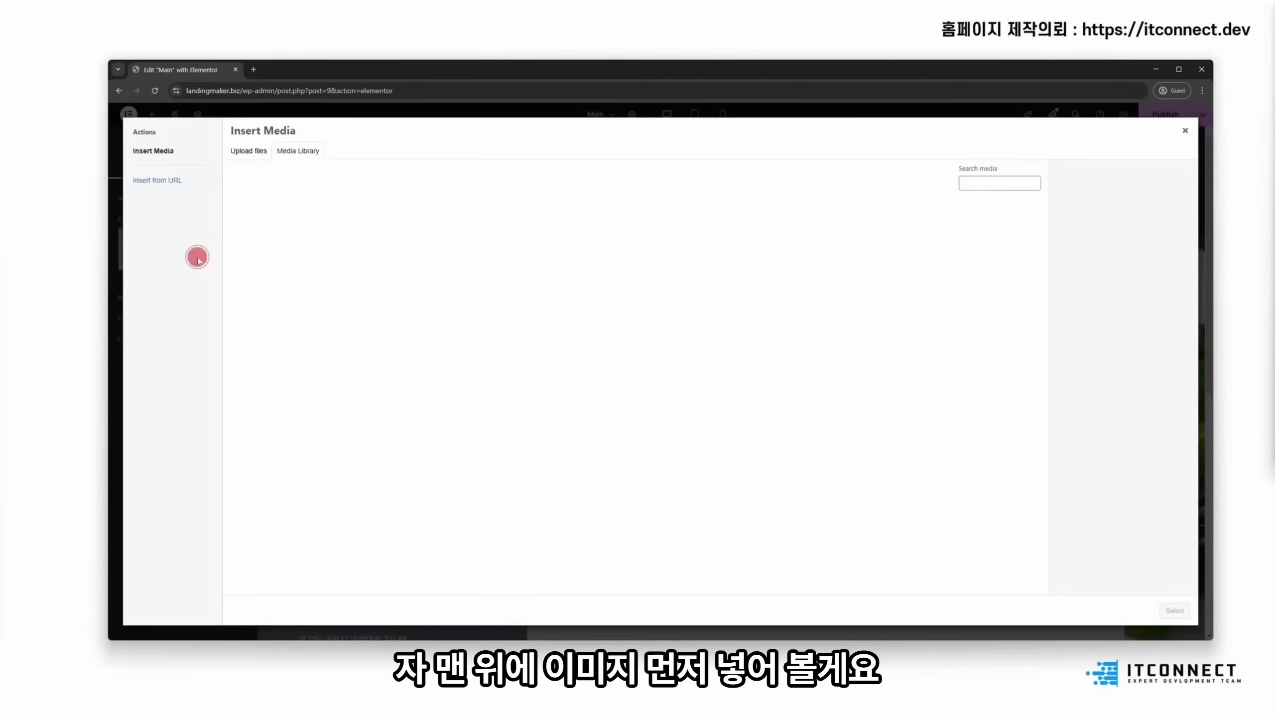
left_click(638, 311)
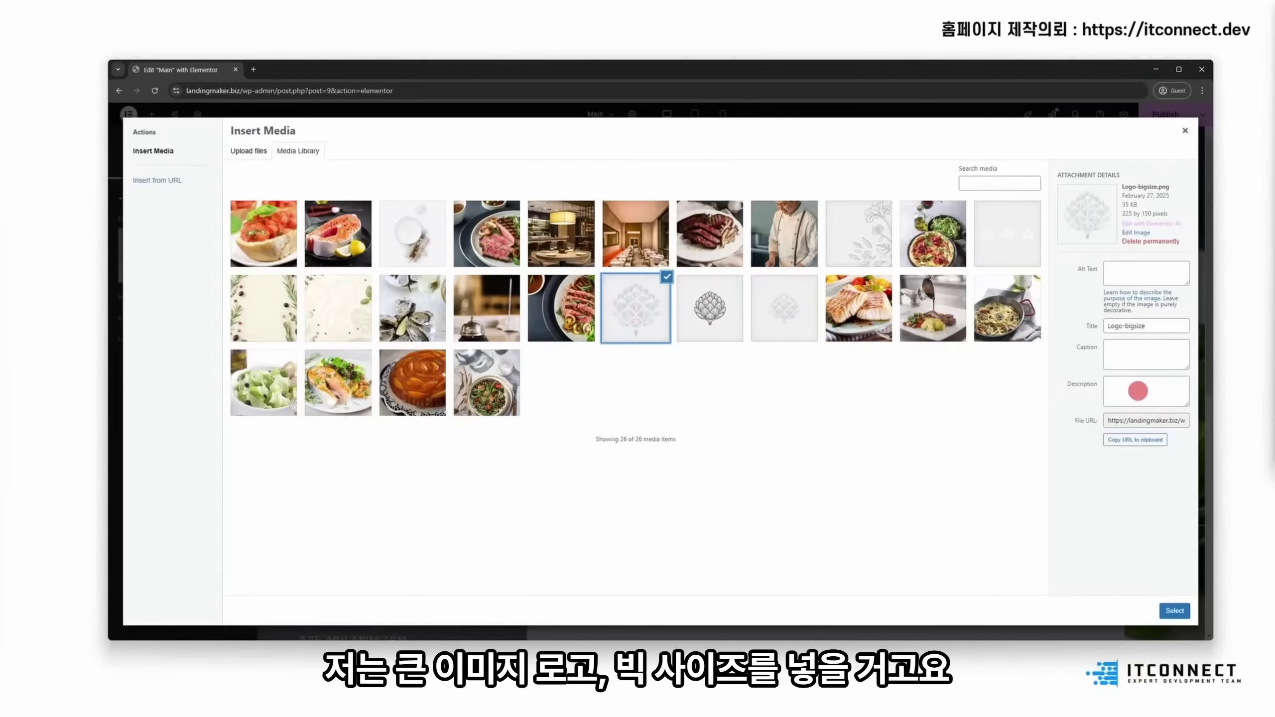
left_click(1173, 610)
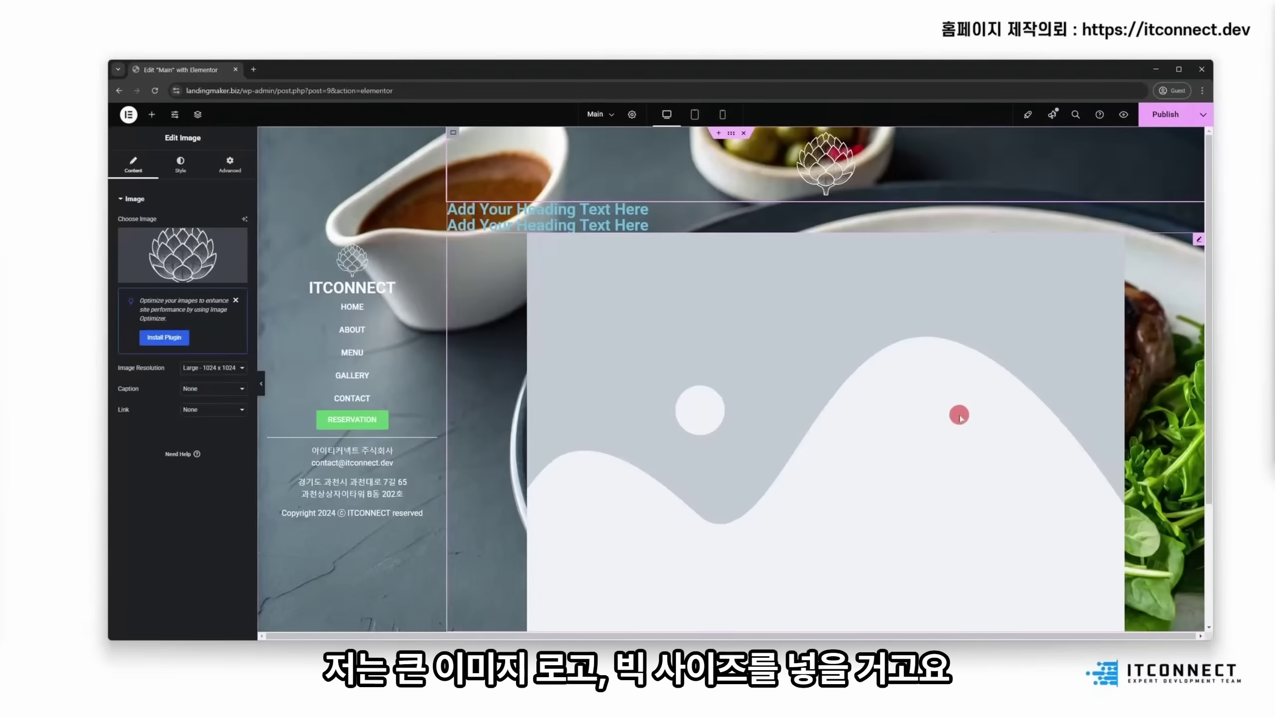
Step: Replace the placeholder text of the heading directly below the large logo with "ITCONNECT RETAURANT"
left_click(582, 204)
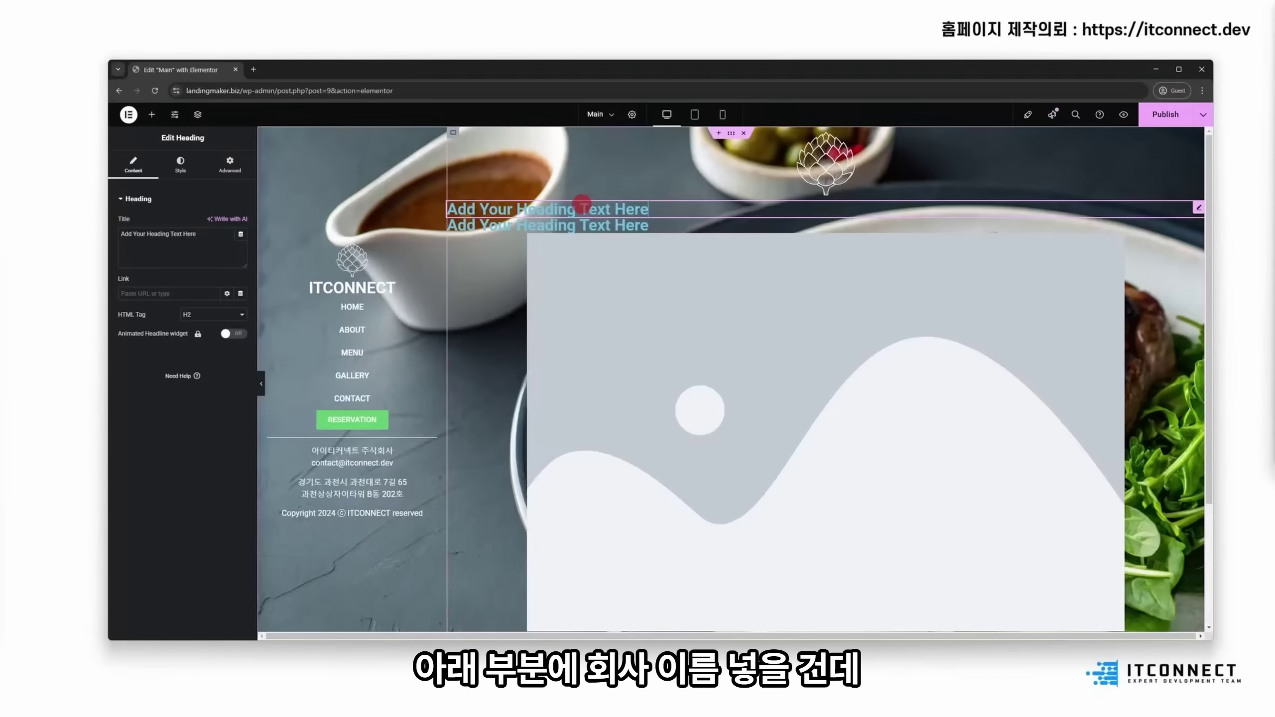
key("ctrl+a")
key("BackSpace")
key("Caps_Lock")
type("ITCONNECT ")
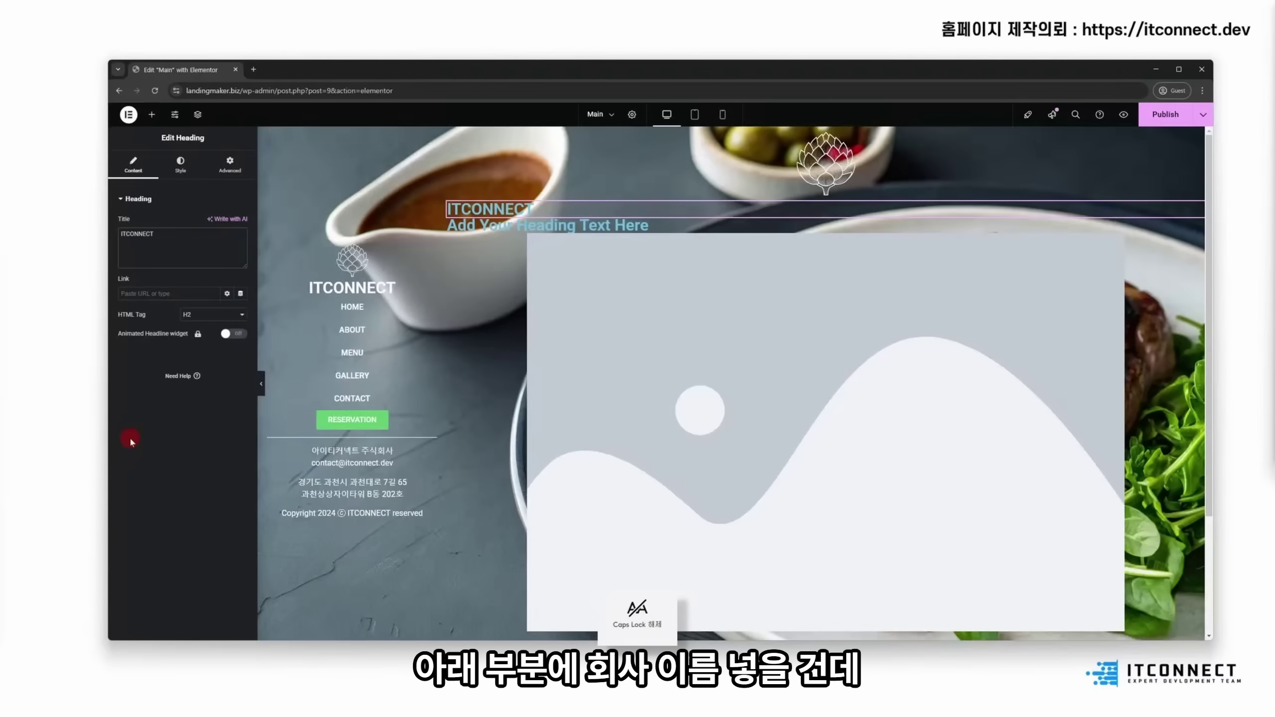
type("R")
key("Caps_Lock")
type("ETAURANT")
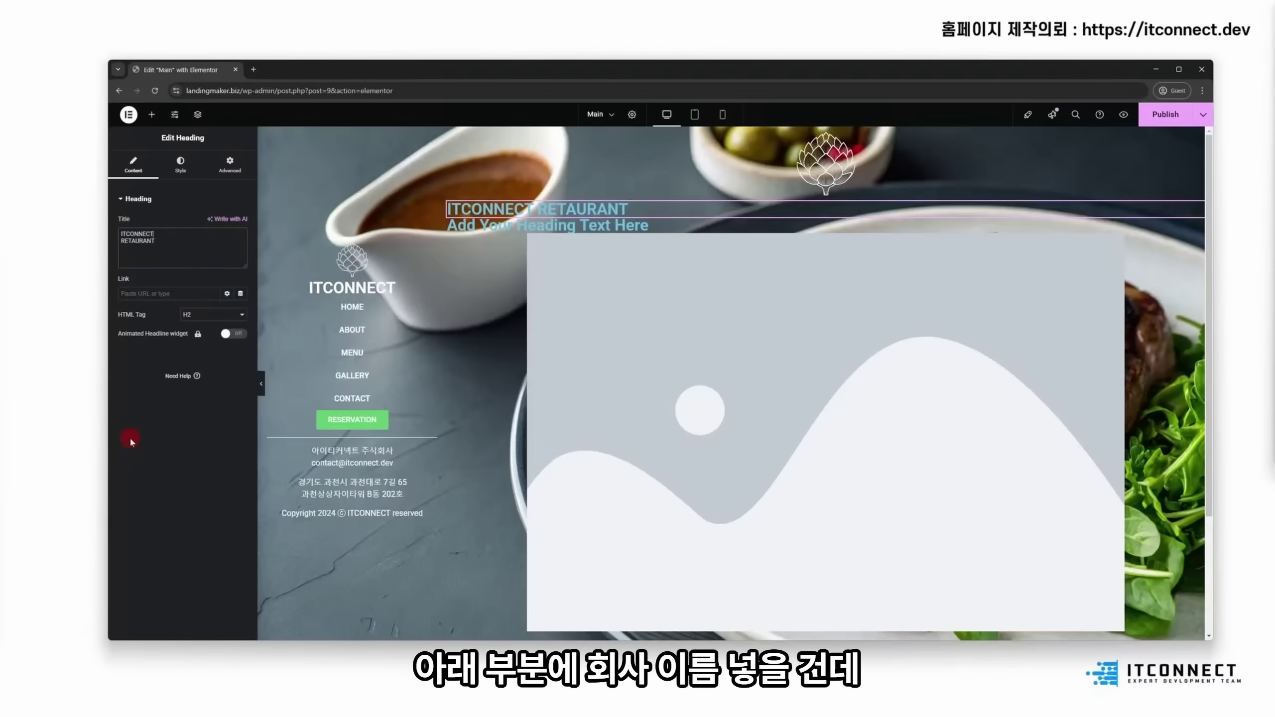
Step: Insert a <br> tag after ITCONNECT to break the heading into two lines, and center the heading
type("<")
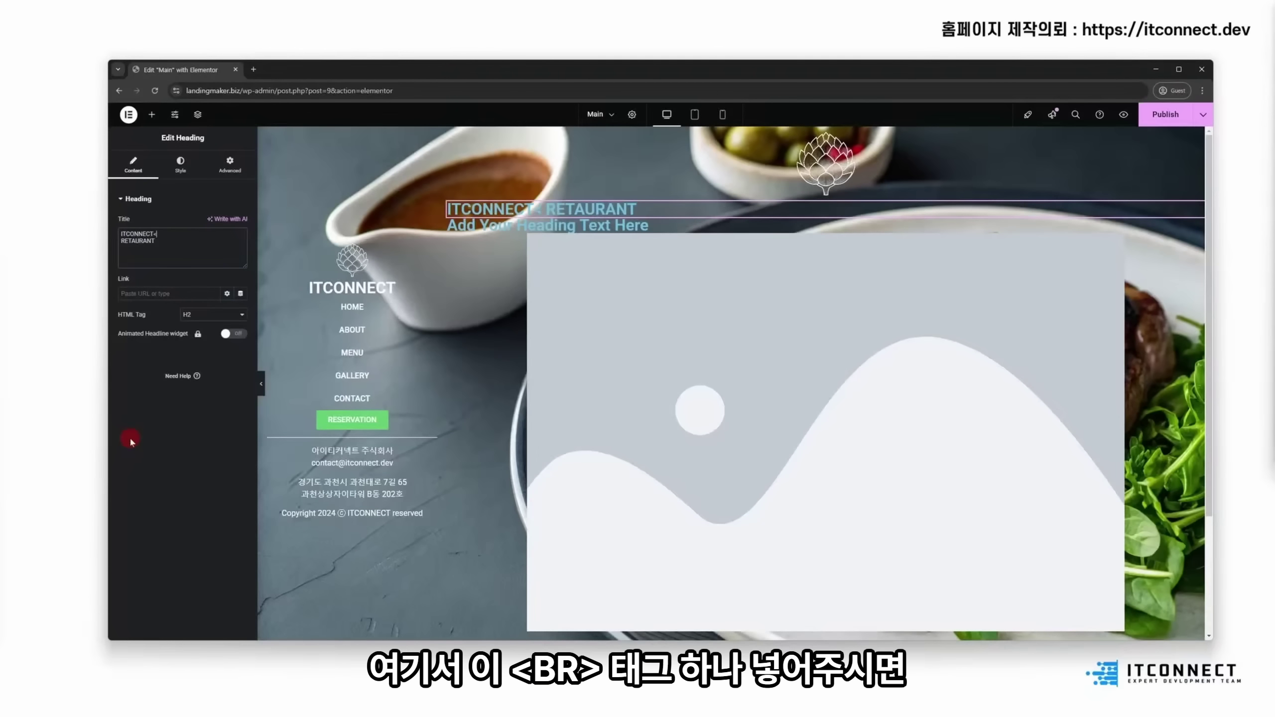
key("Caps_Lock")
type("br>")
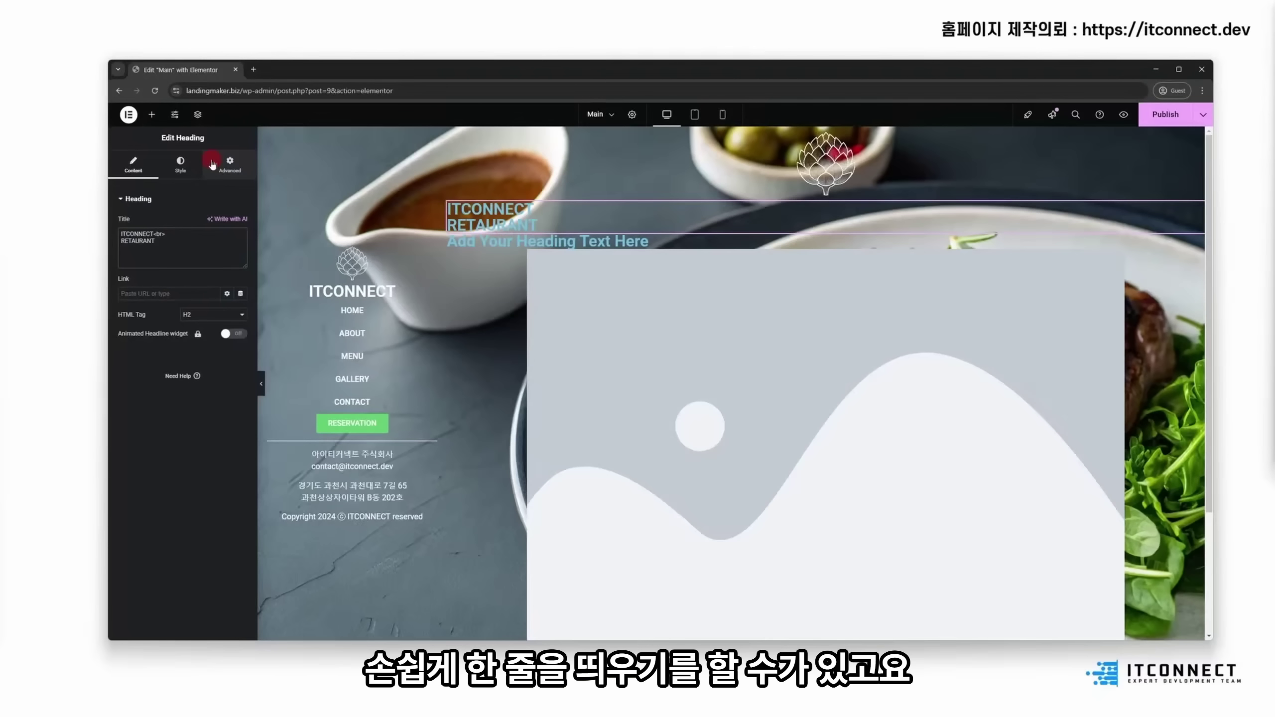
left_click(180, 164)
left_click(216, 223)
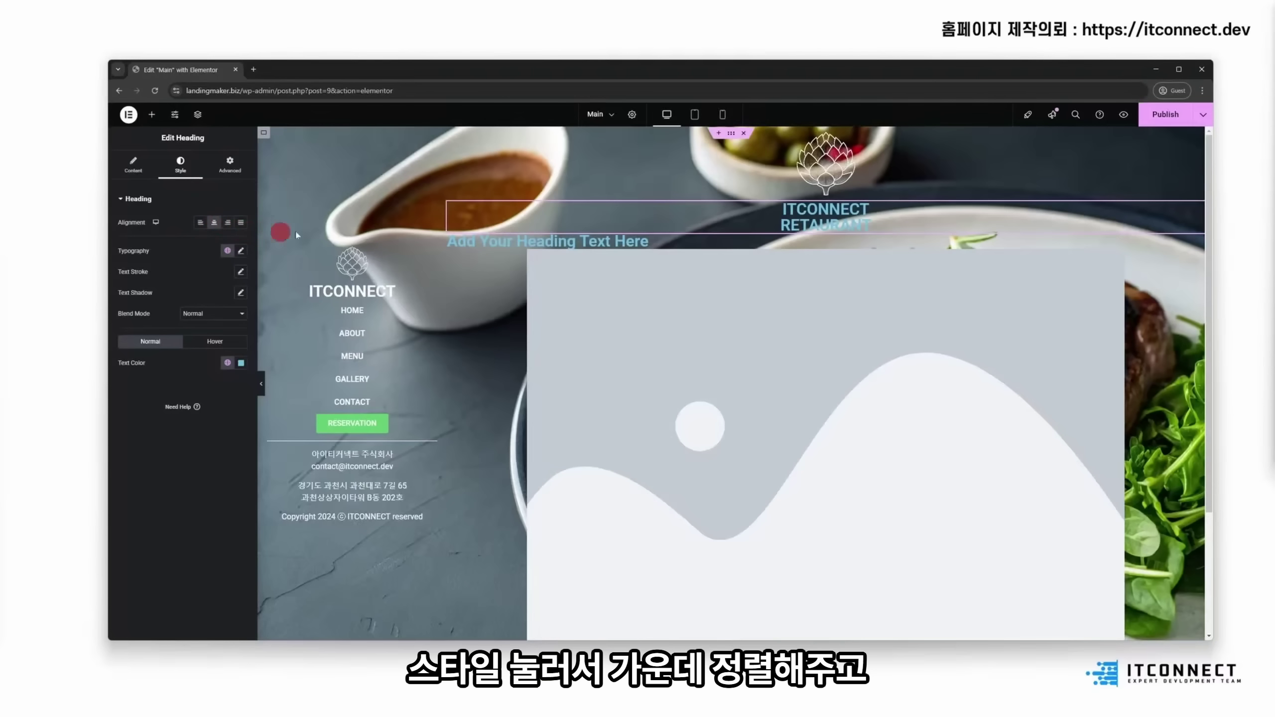
Step: Replace the second hero heading's placeholder text with "Restaurant by ITCONNECT Seoul" and center-align the heading
left_click(578, 241)
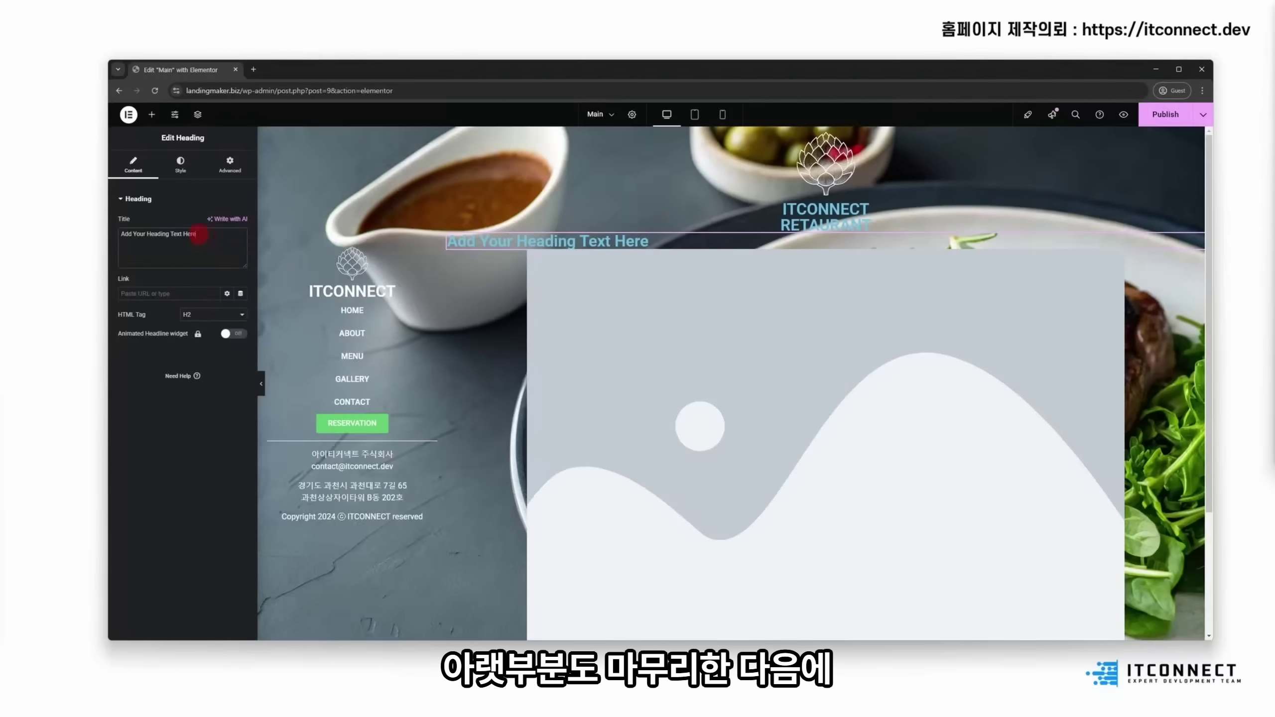
triple_click(199, 234)
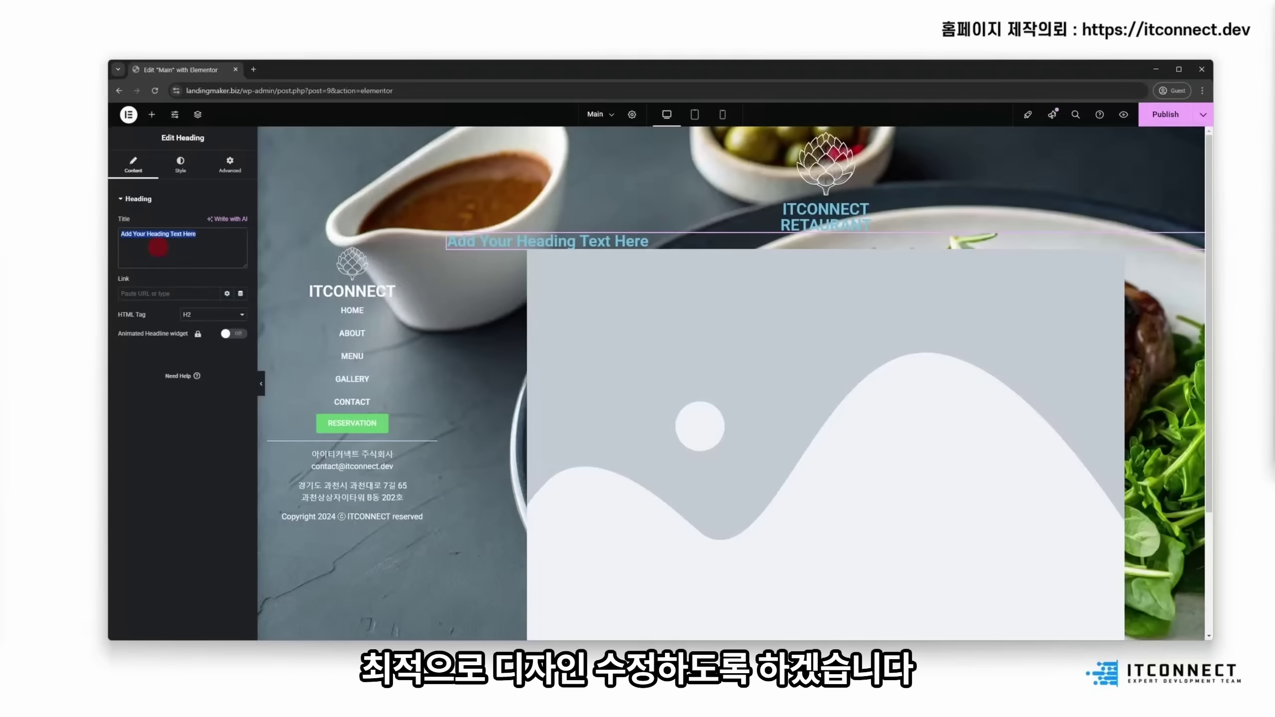
type("R")
key("Caps_Lock")
type("esauratn")
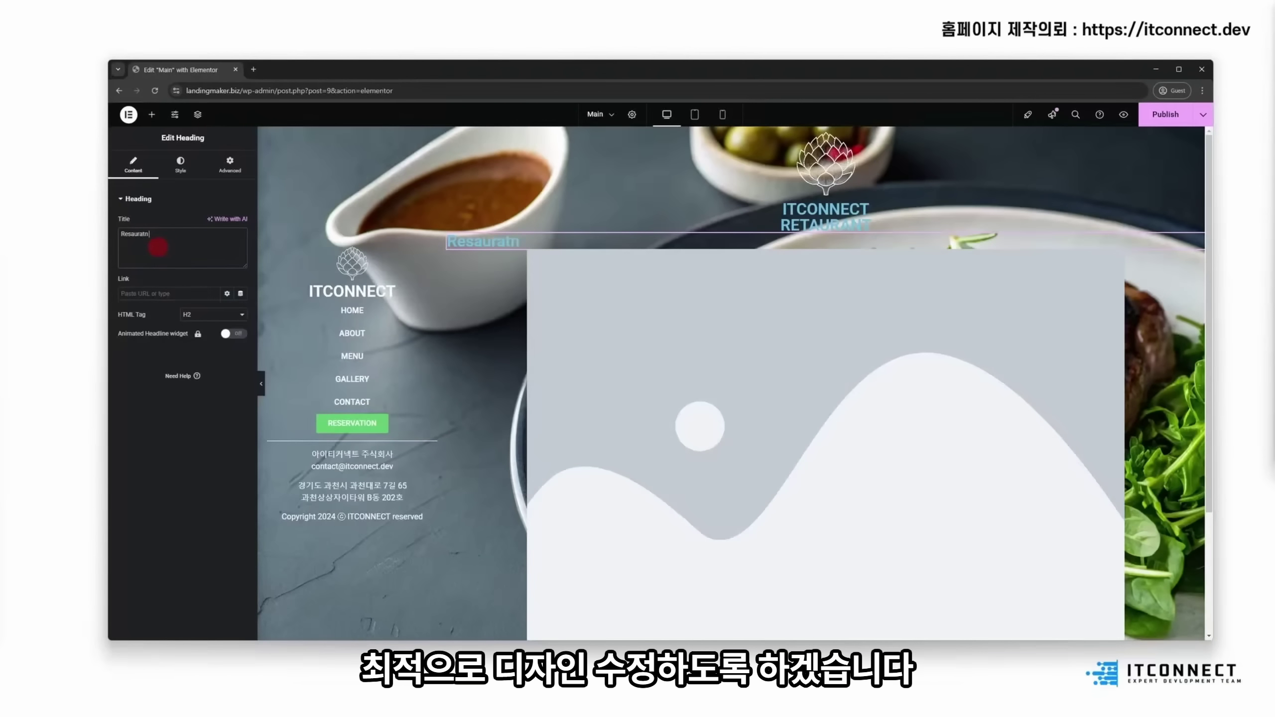
triple_click(165, 234)
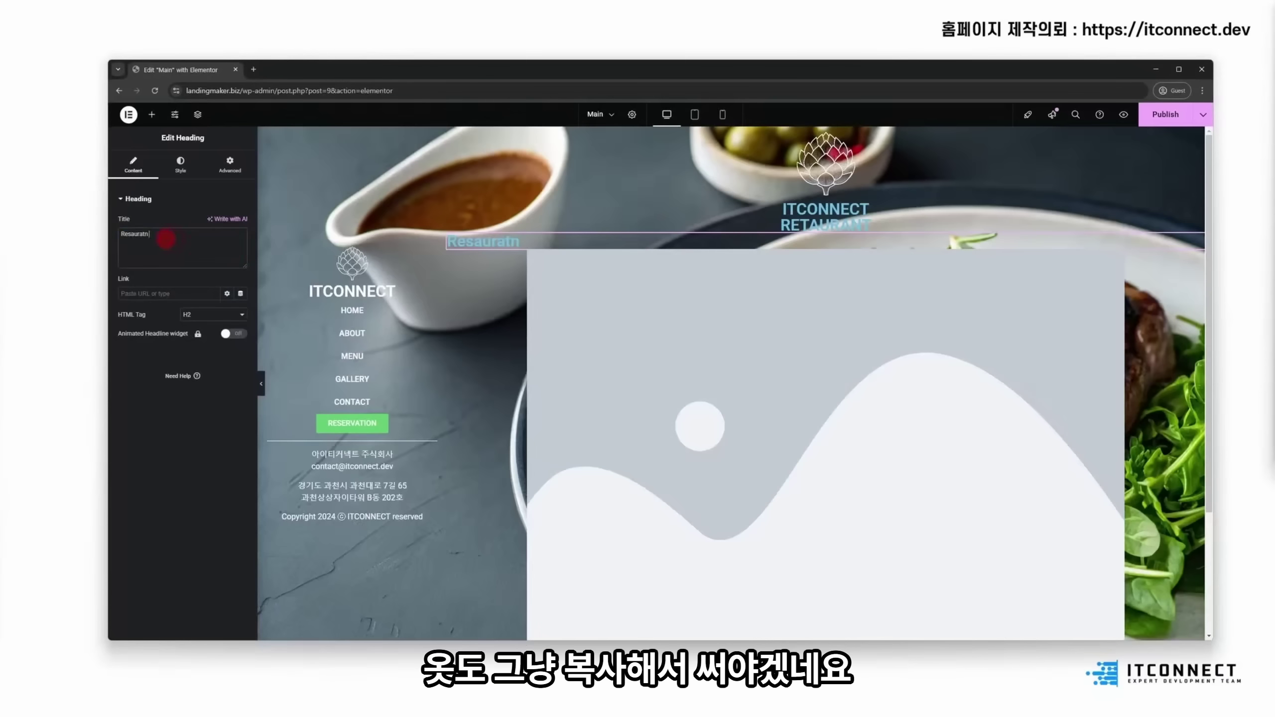
type("Restaurant by ITCONNECT Seoul")
left_click(182, 175)
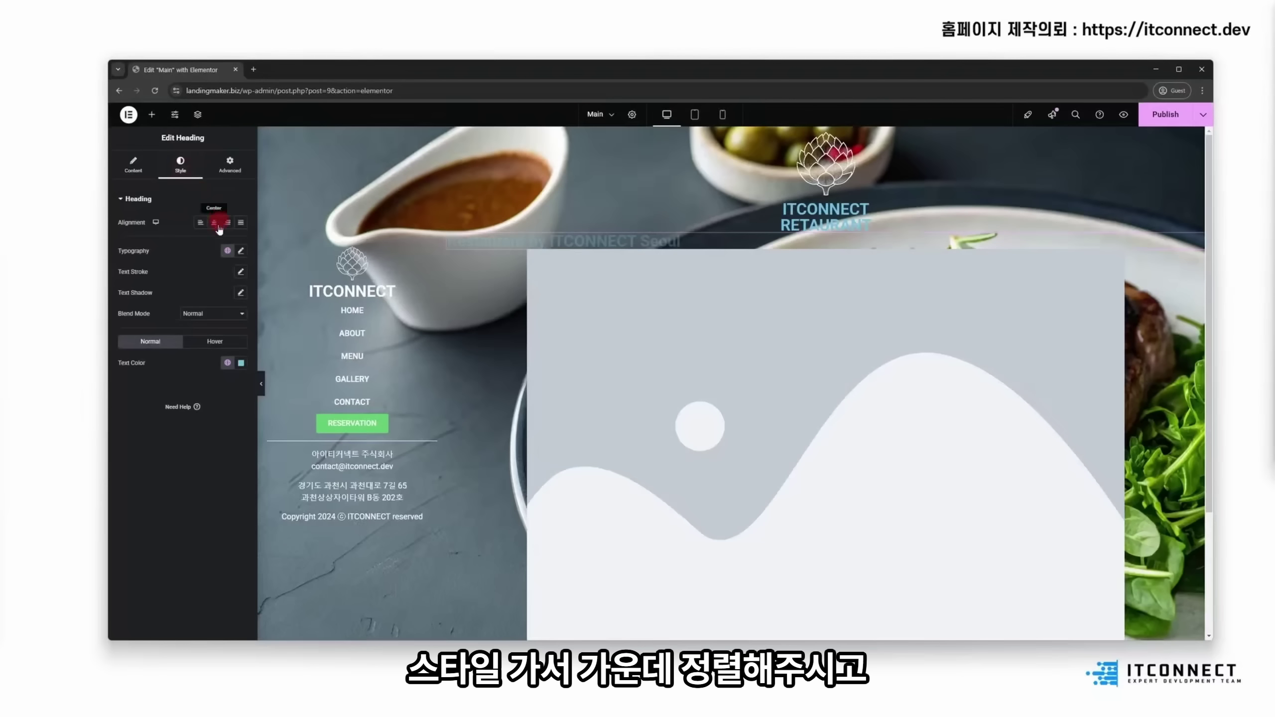
left_click(217, 223)
Step: Fill the placeholder image below the hero headings with the Starts picture and set the surrounding container's Justify Content to Center
left_click(708, 373)
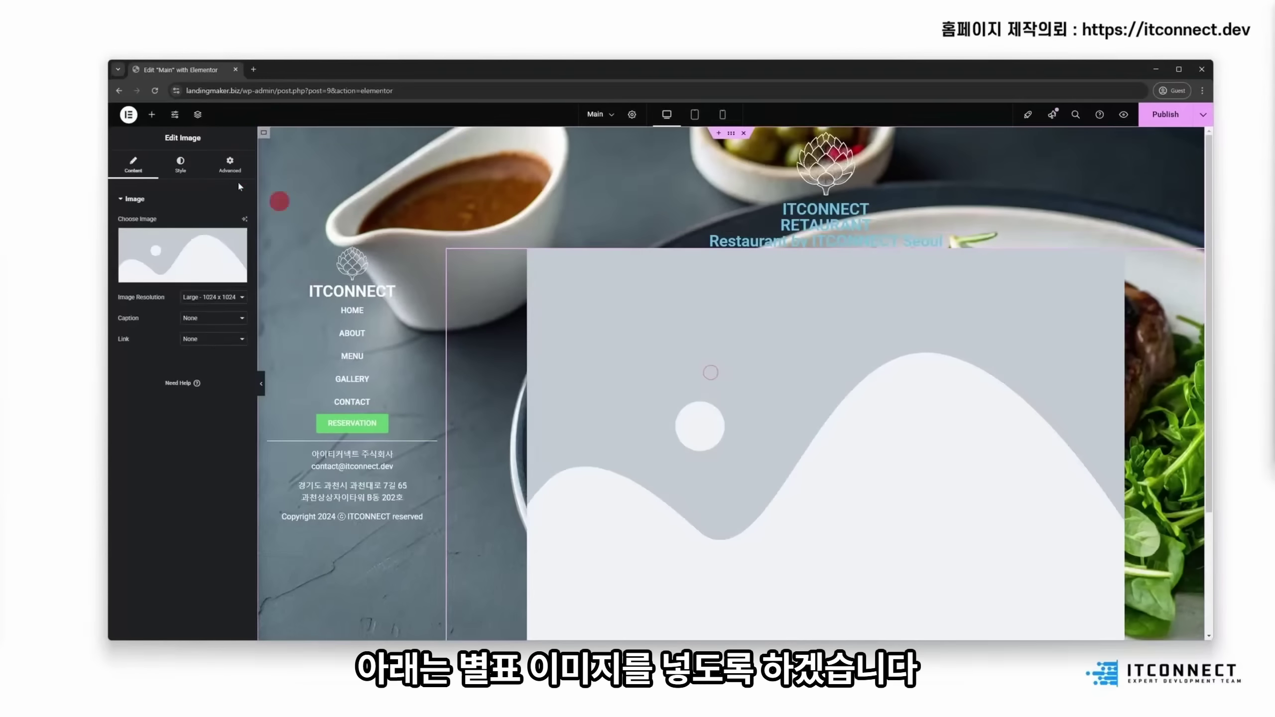
left_click(163, 229)
left_click(1007, 232)
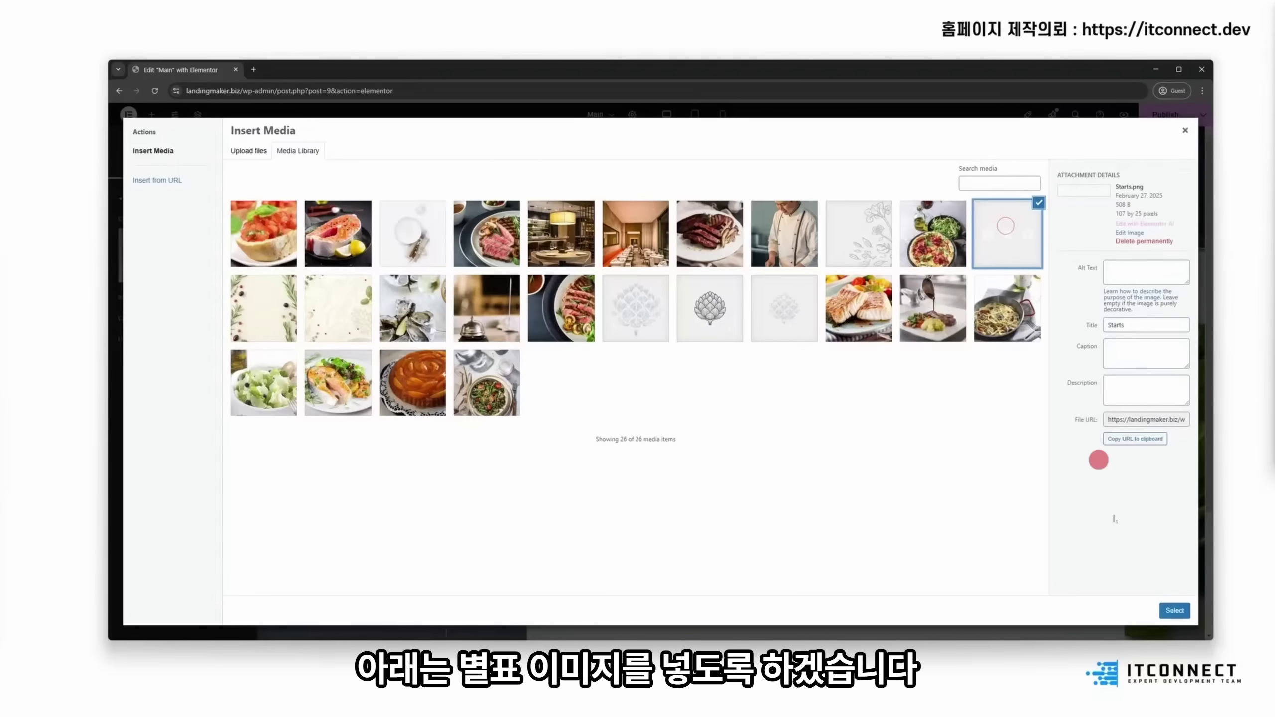
left_click(1174, 611)
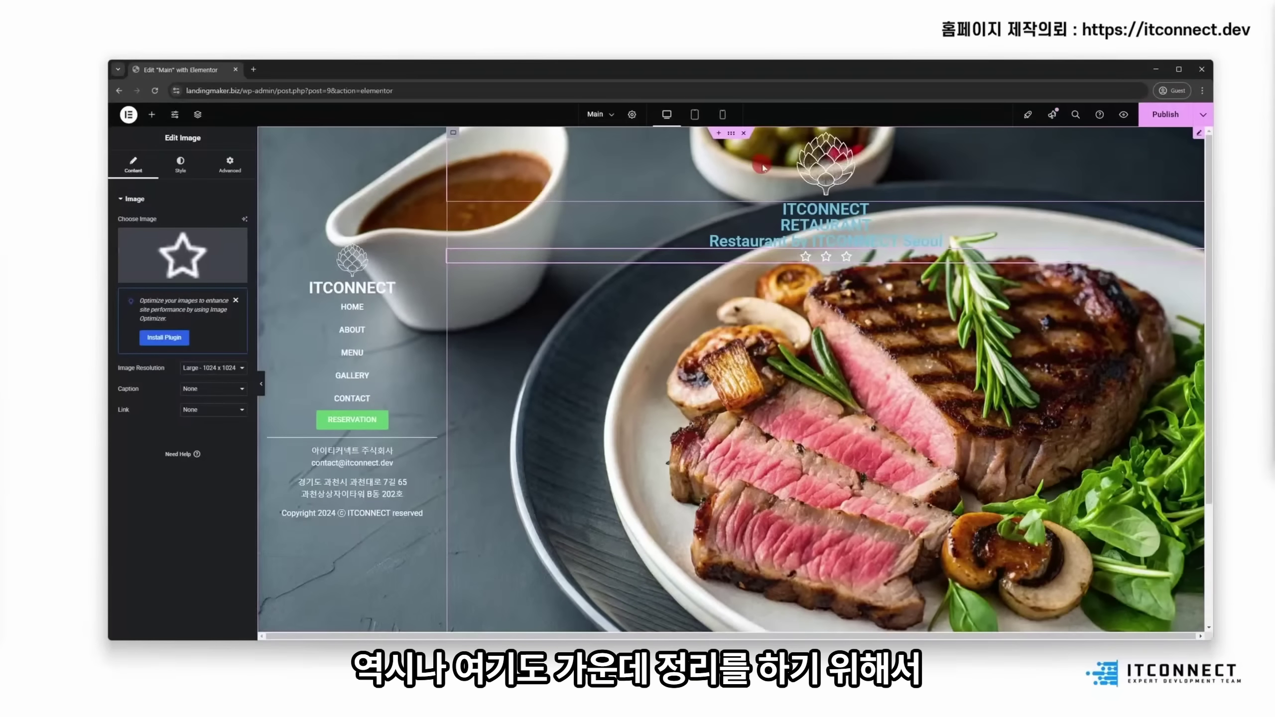
left_click(453, 133)
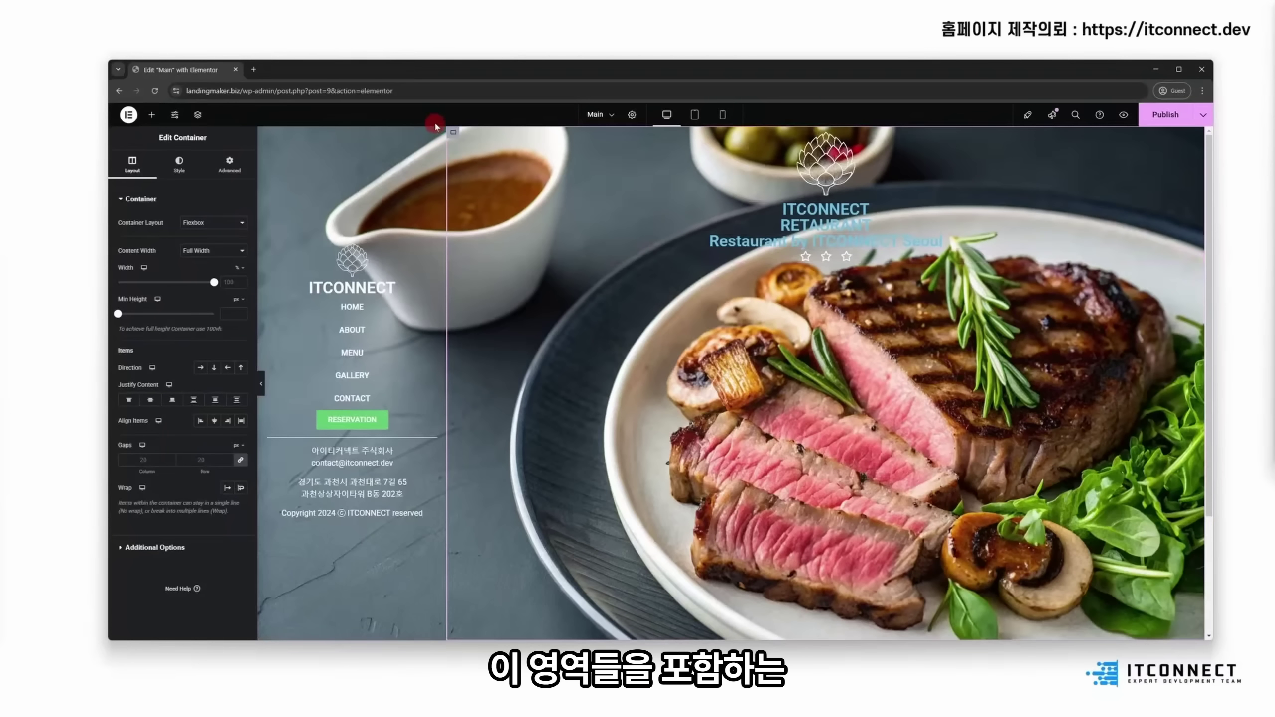
left_click(149, 400)
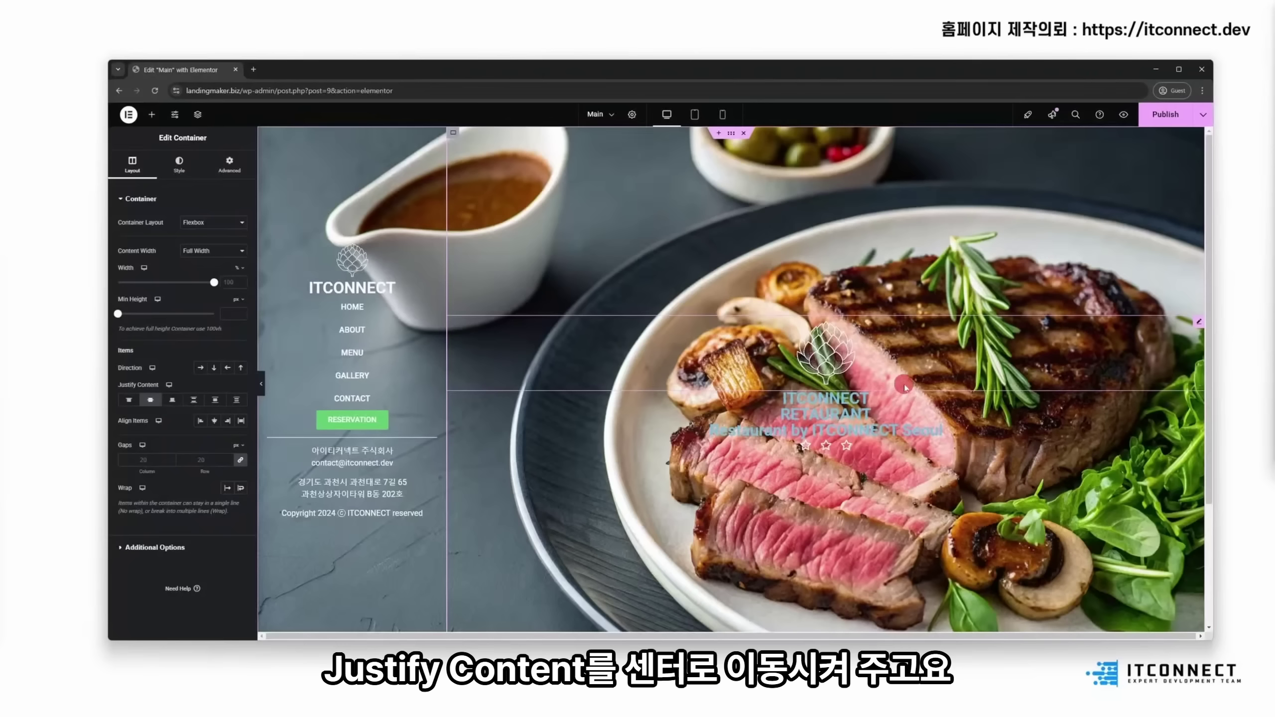
Step: Set the text color of both hero headings beside the sidebar to white, #FFFFFF
left_click(833, 400)
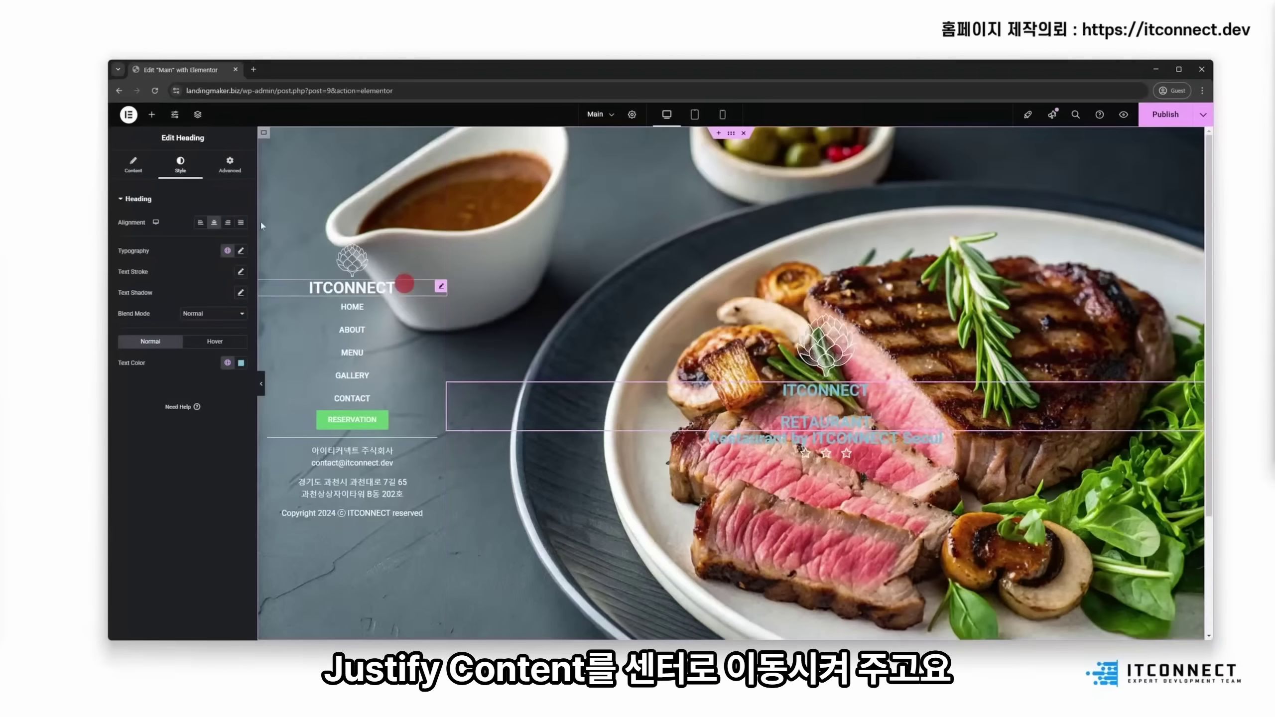
left_click(241, 250)
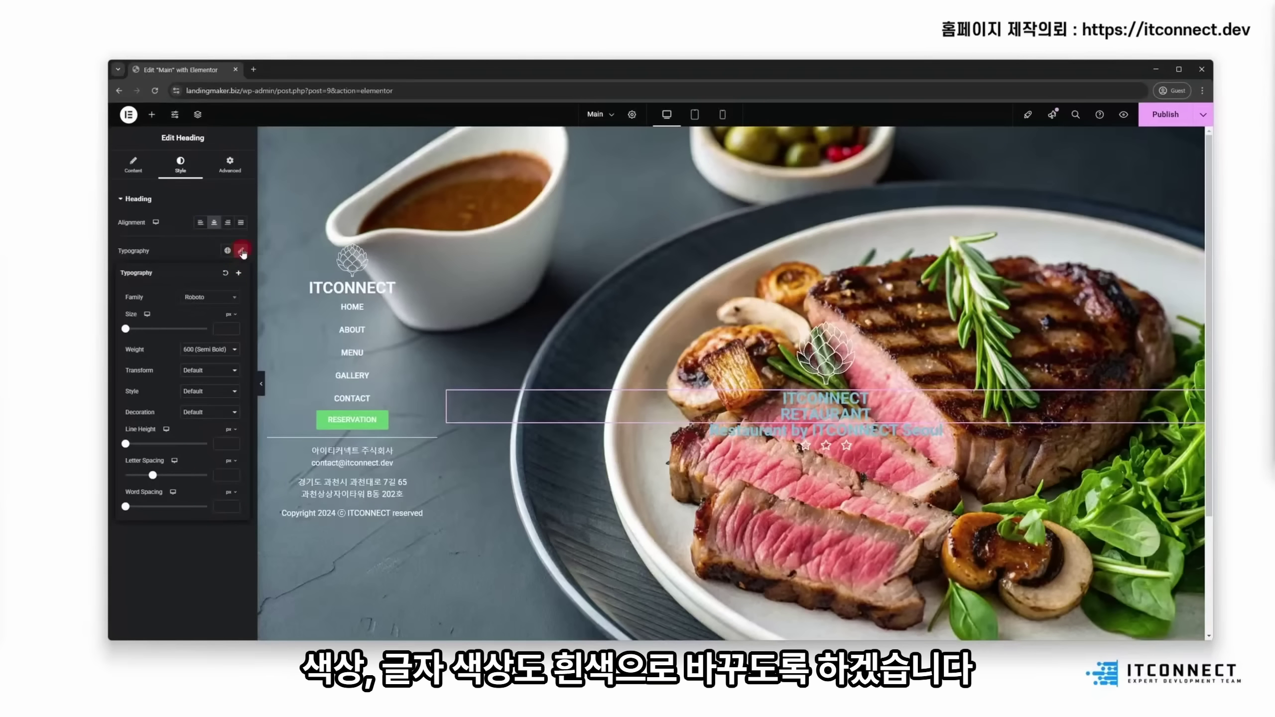
left_click(241, 251)
left_click(241, 363)
left_click(184, 403)
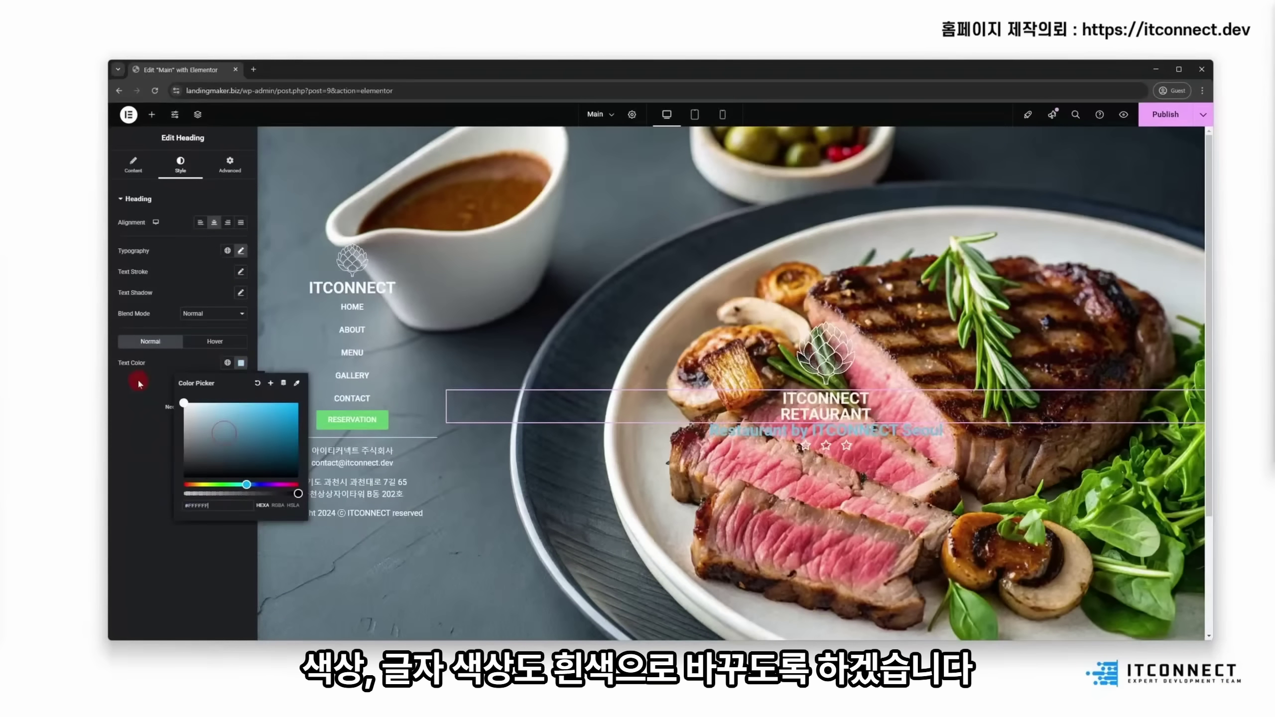
left_click(878, 435)
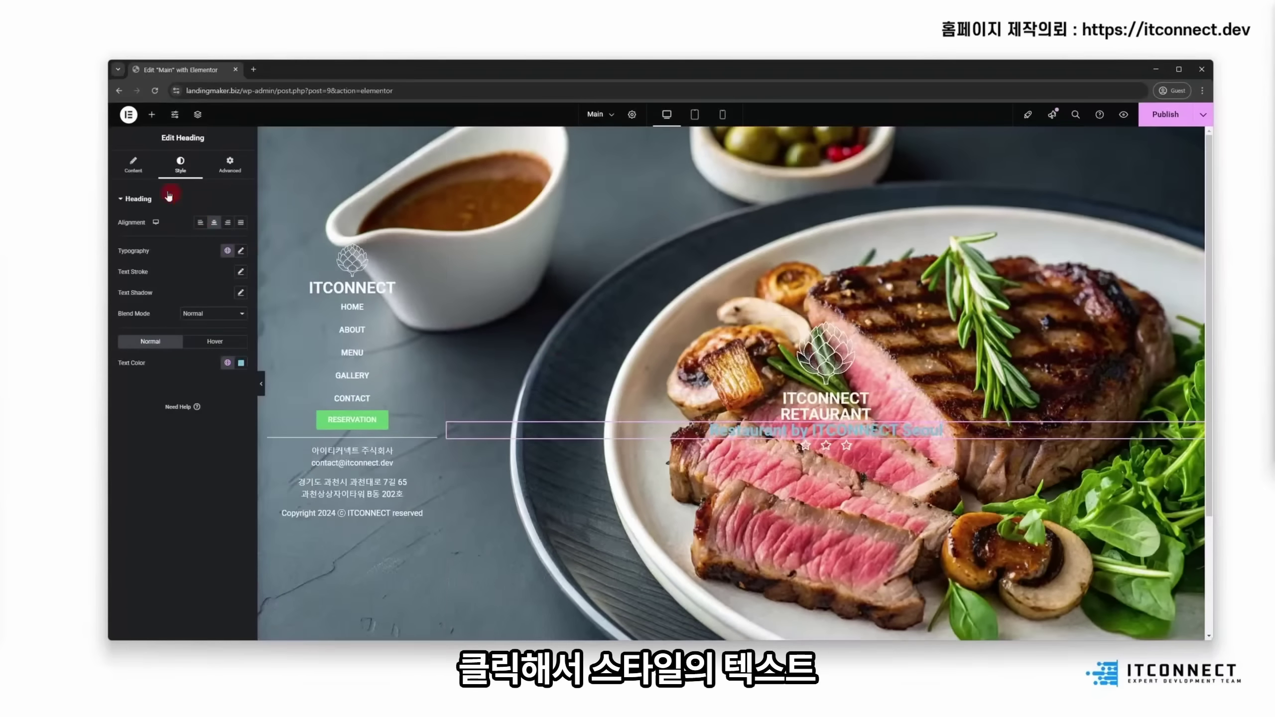
left_click(240, 364)
left_click(184, 402)
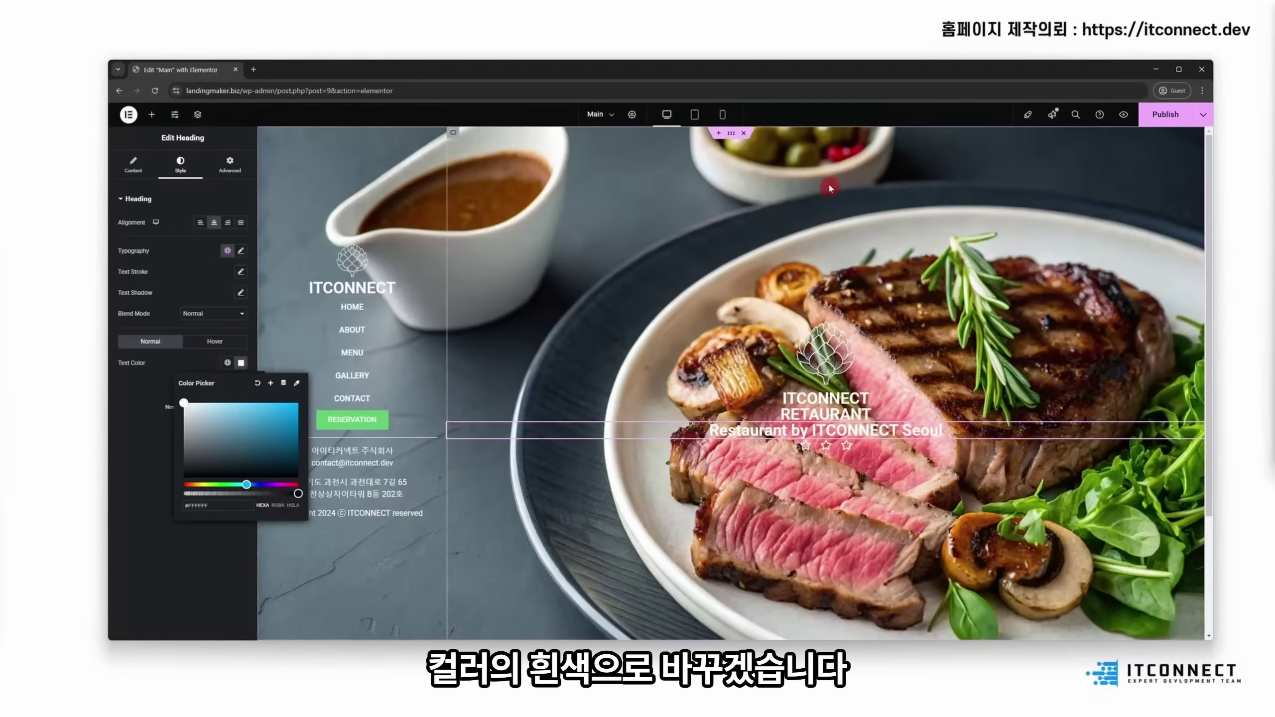
key("Escape")
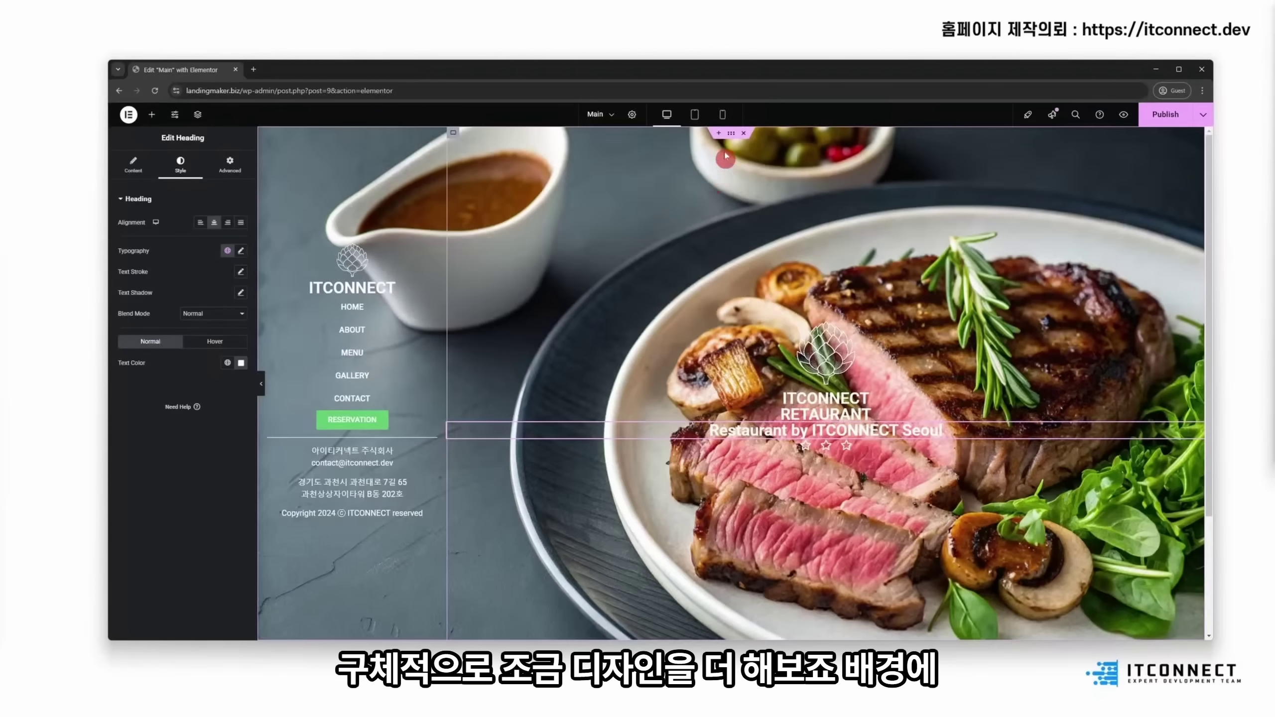
Step: Give the outer hero container a black (#000000) background overlay with an opacity of 0.3
left_click(730, 133)
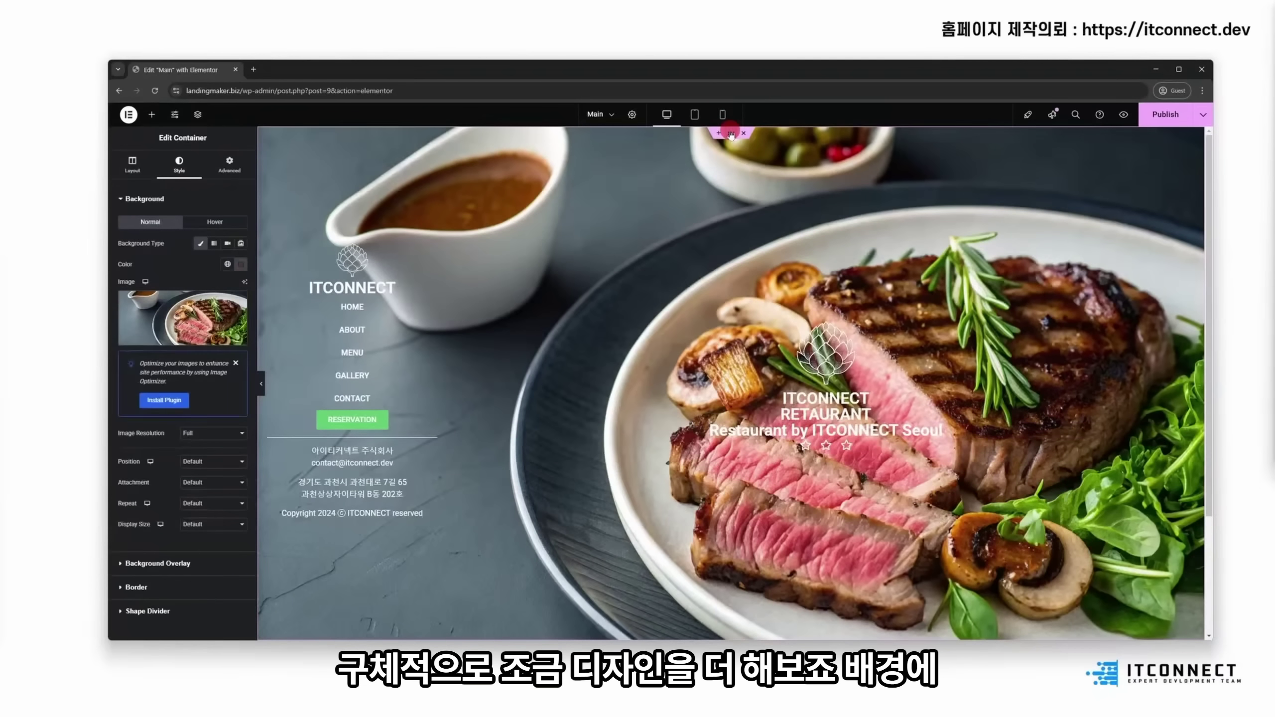
left_click(173, 564)
left_click(227, 267)
left_click(244, 288)
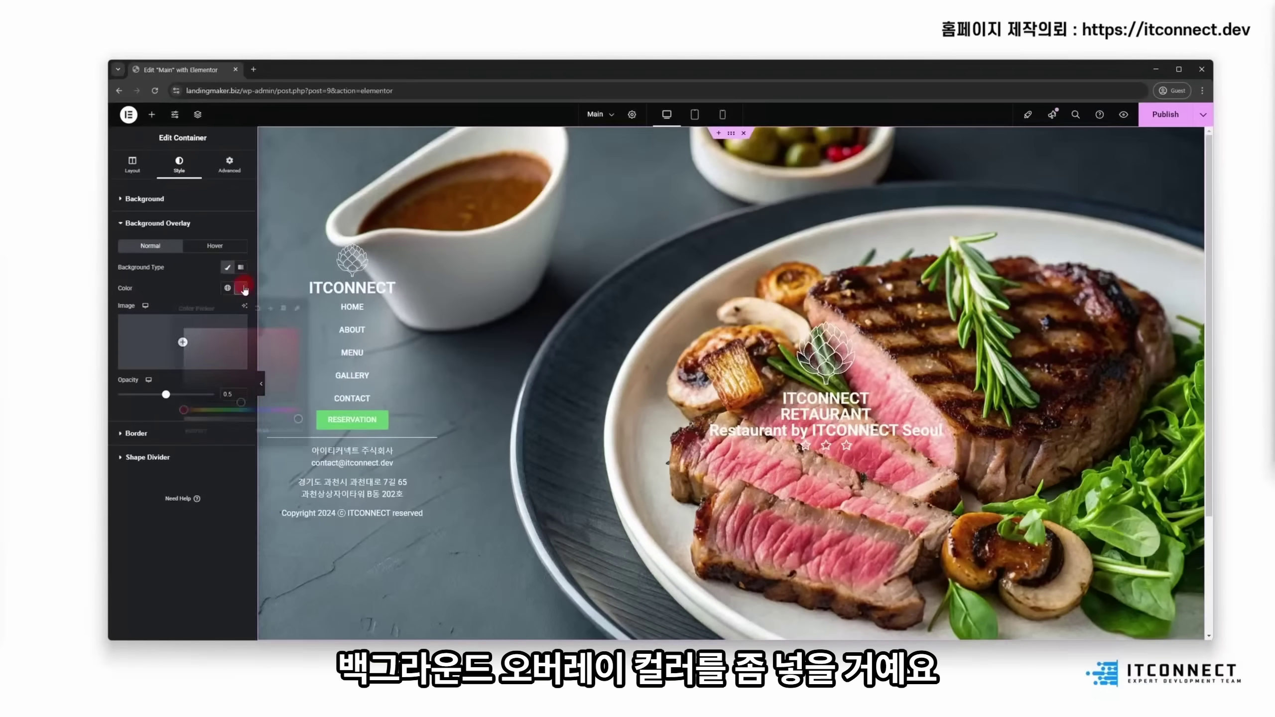
left_click_drag(229, 341, 154, 441)
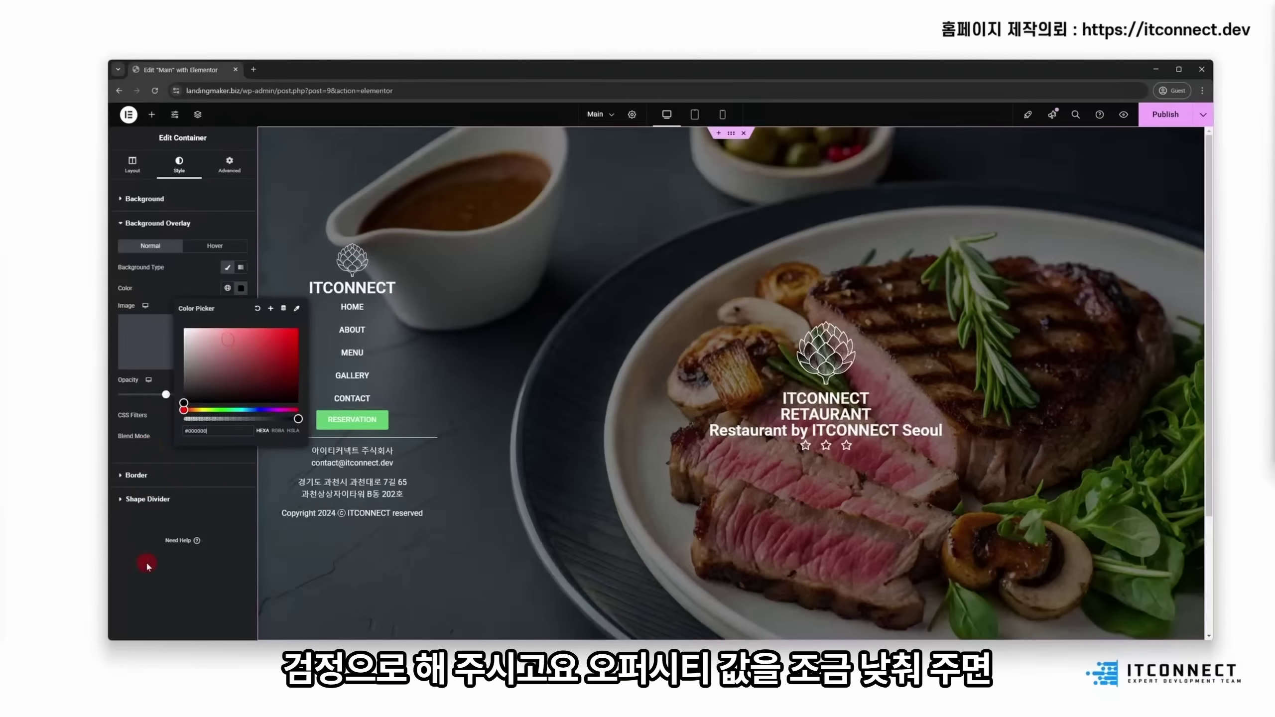
left_click(240, 390)
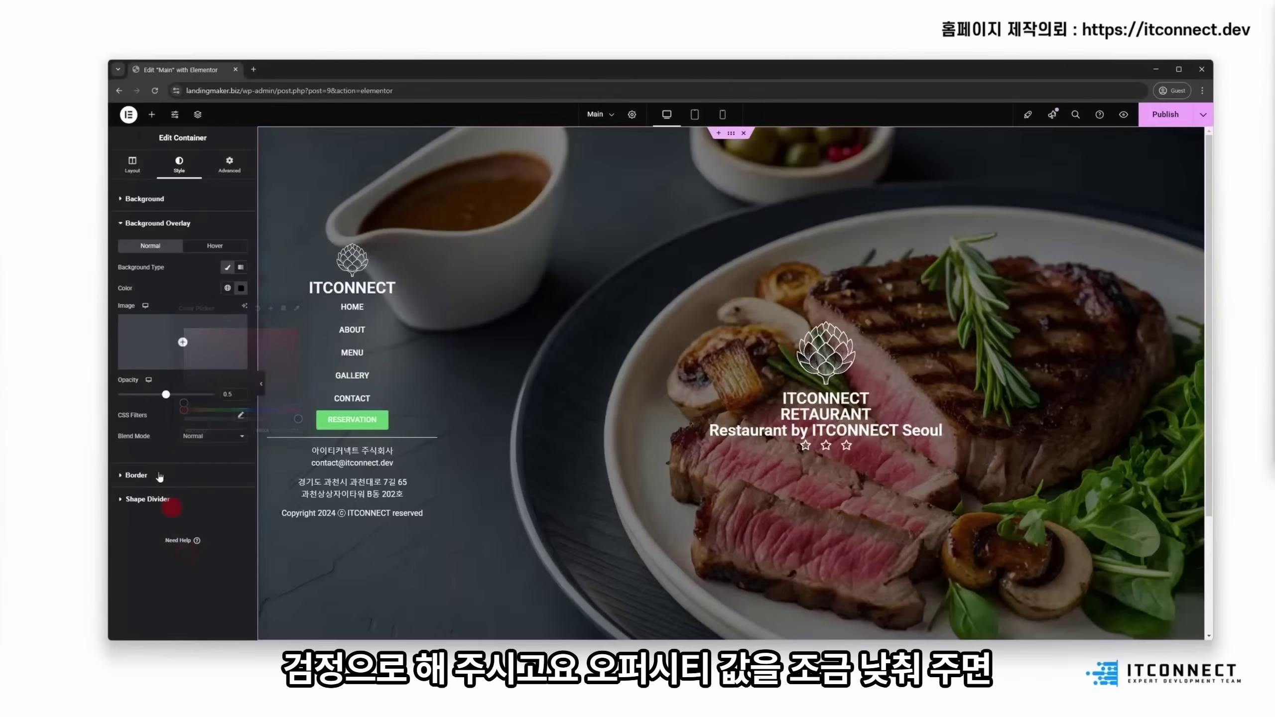
type("0.3")
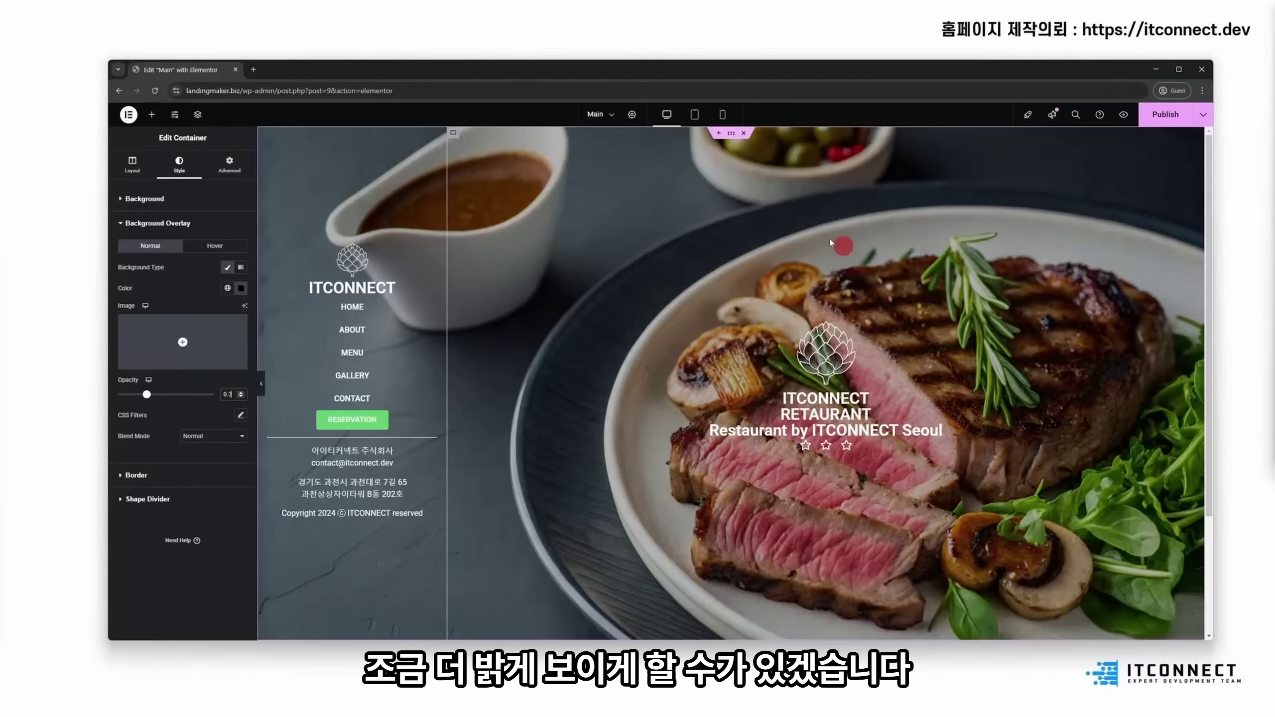
Step: Unlink the margin values of the sidebar's ITCONNECT heading and set its bottom margin to 20 px
left_click(371, 293)
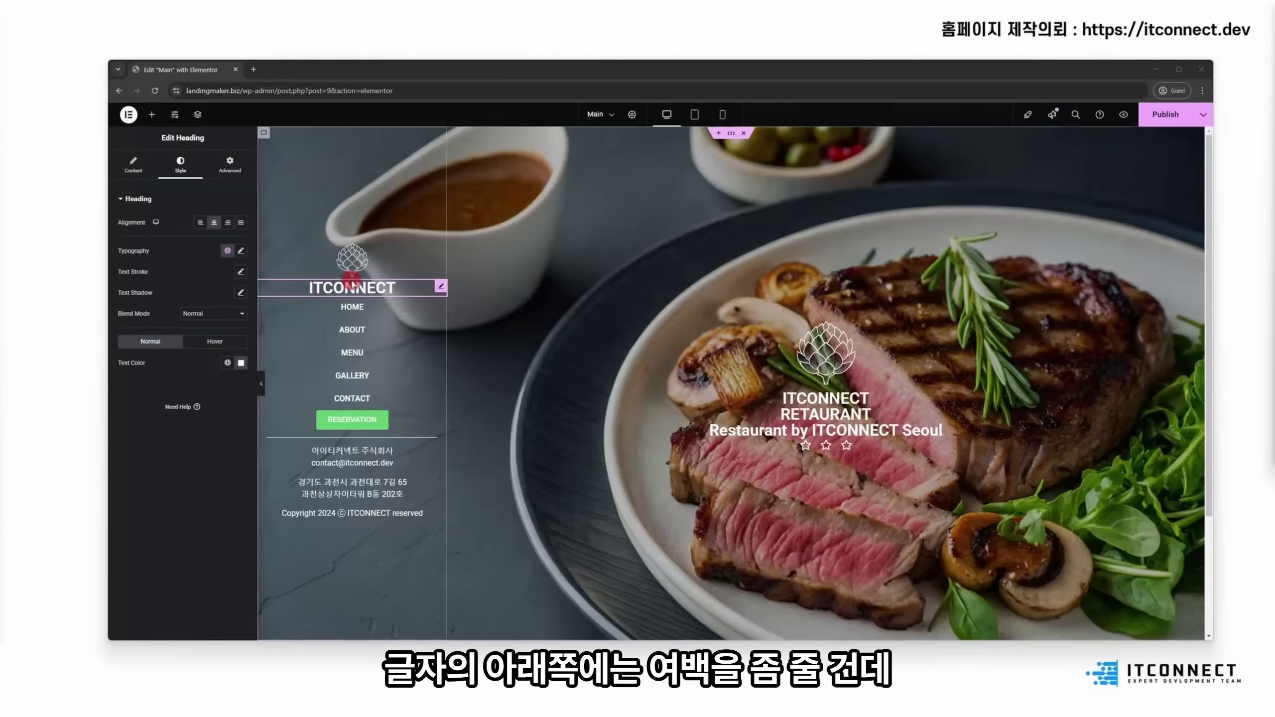
left_click(355, 318)
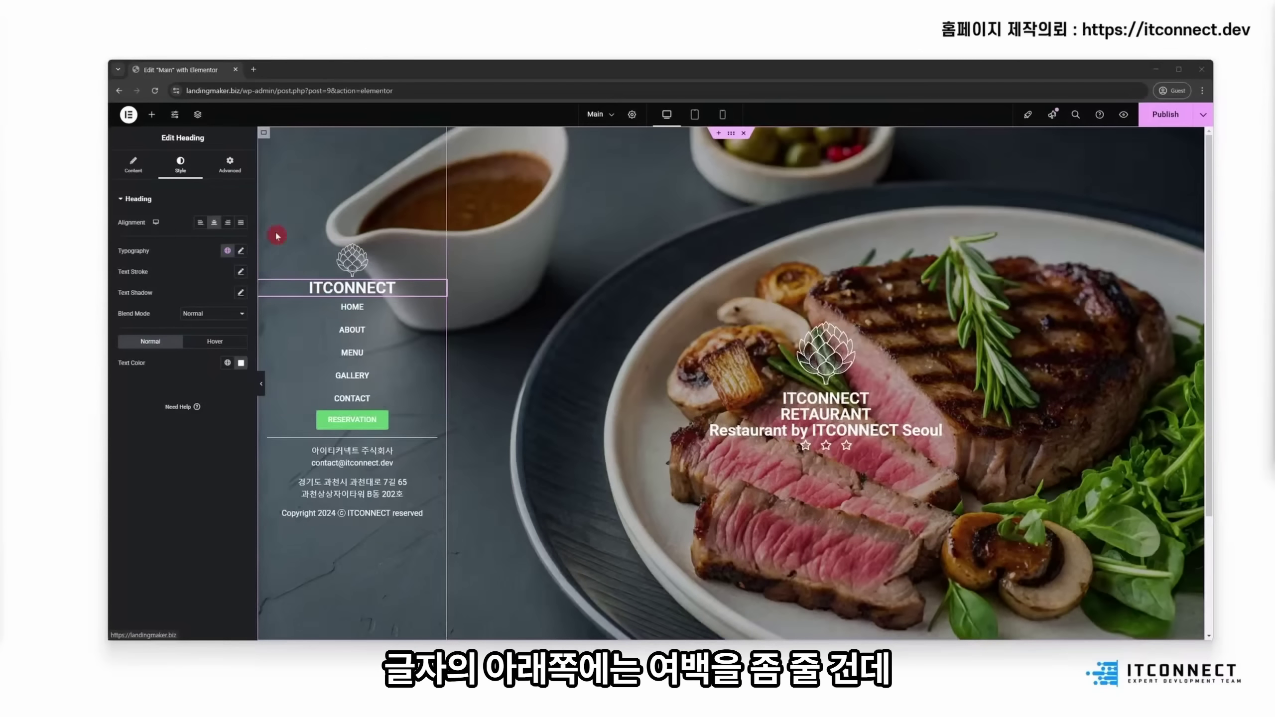
left_click(241, 171)
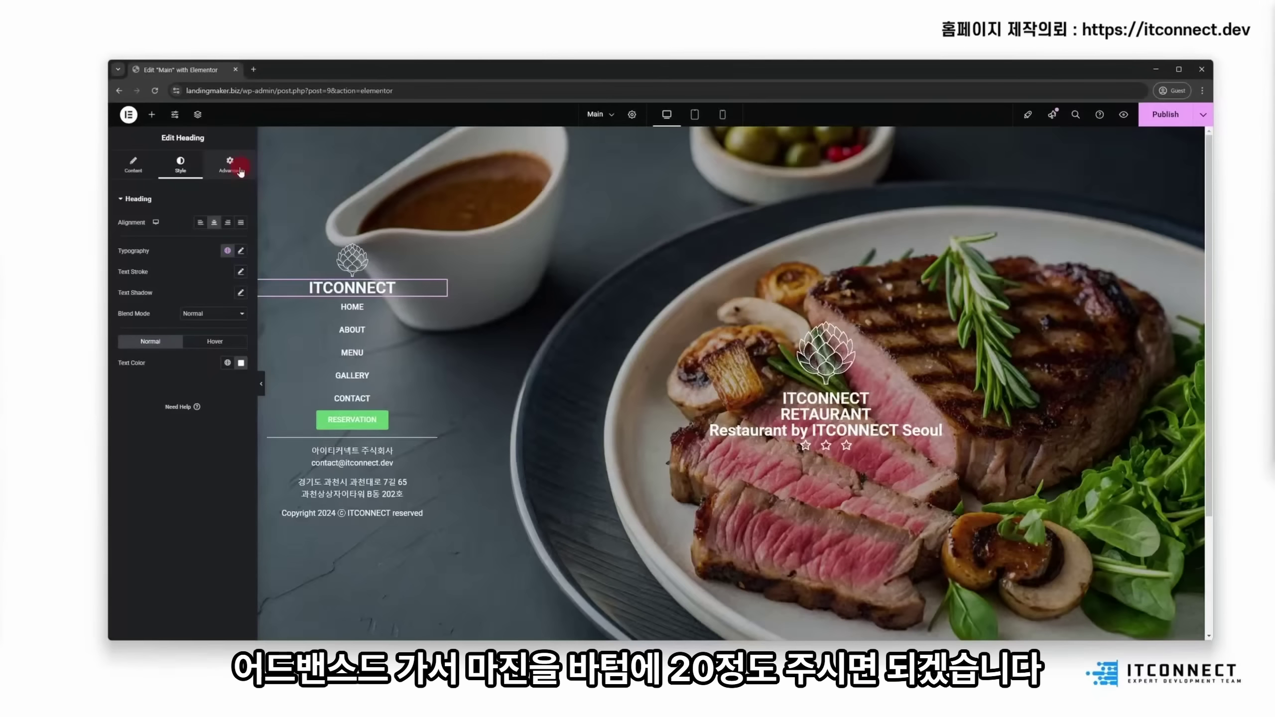
left_click(241, 234)
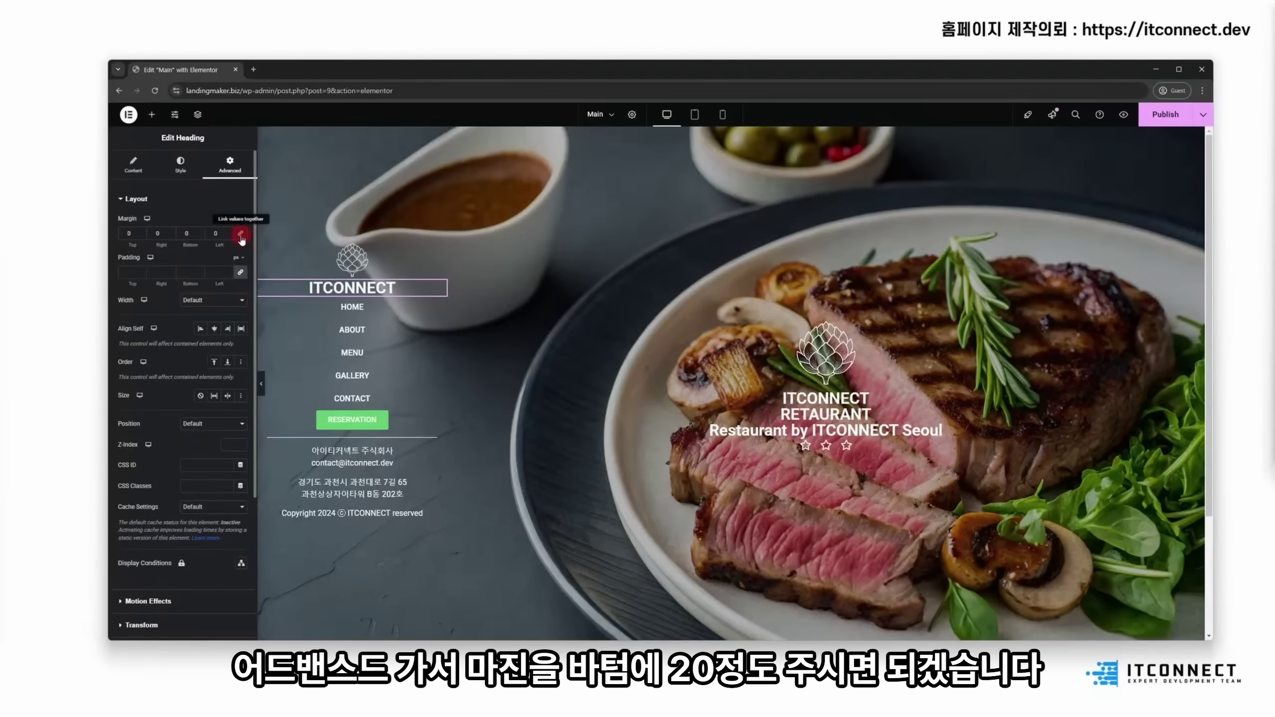
left_click(143, 232)
type("20")
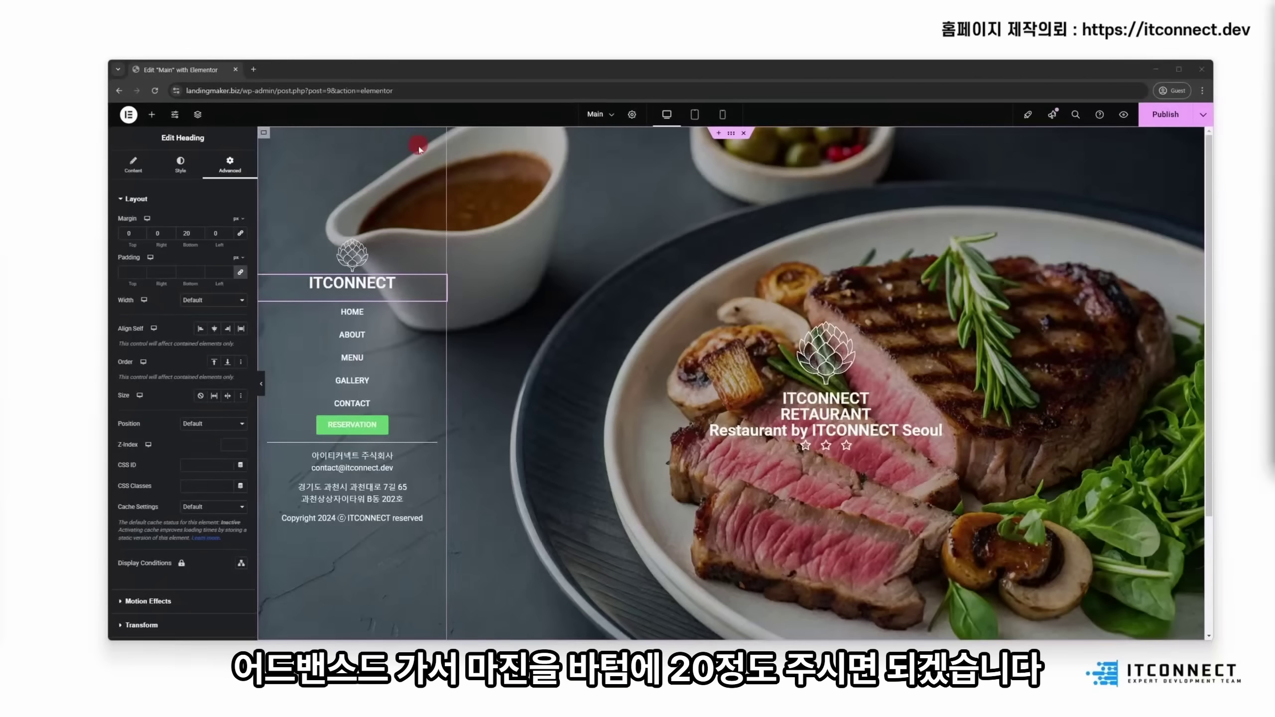
Step: Change the font family of the sidebar's ITCONNECT heading to Alumni Sans
left_click(129, 193)
left_click(179, 164)
left_click(241, 252)
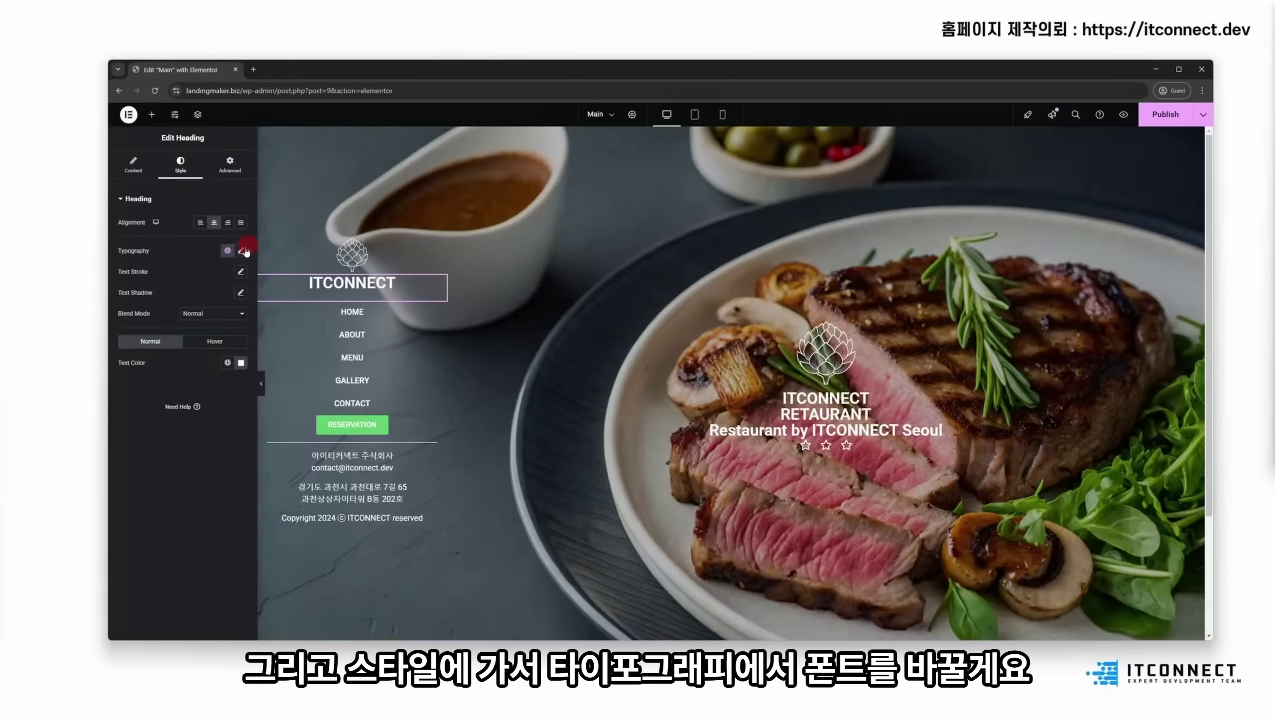
left_click(220, 300)
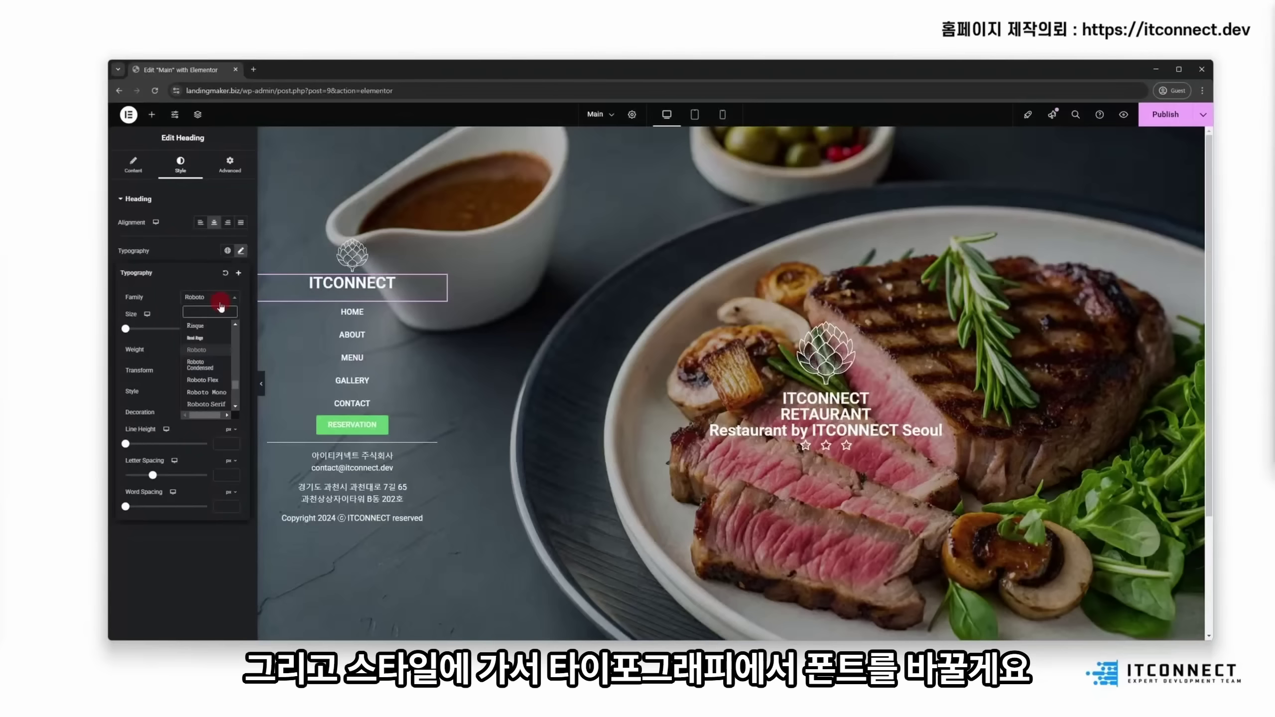
key("Caps_Lock")
type("Alum")
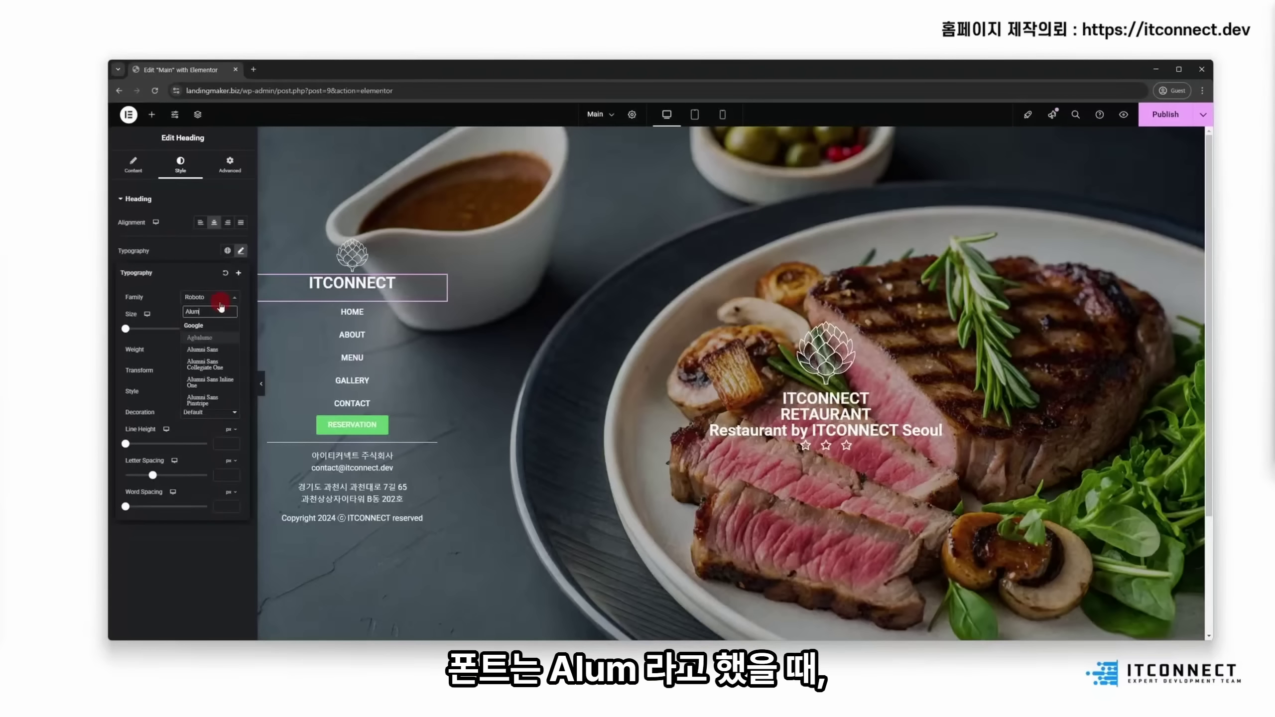
key("Down")
key("Return")
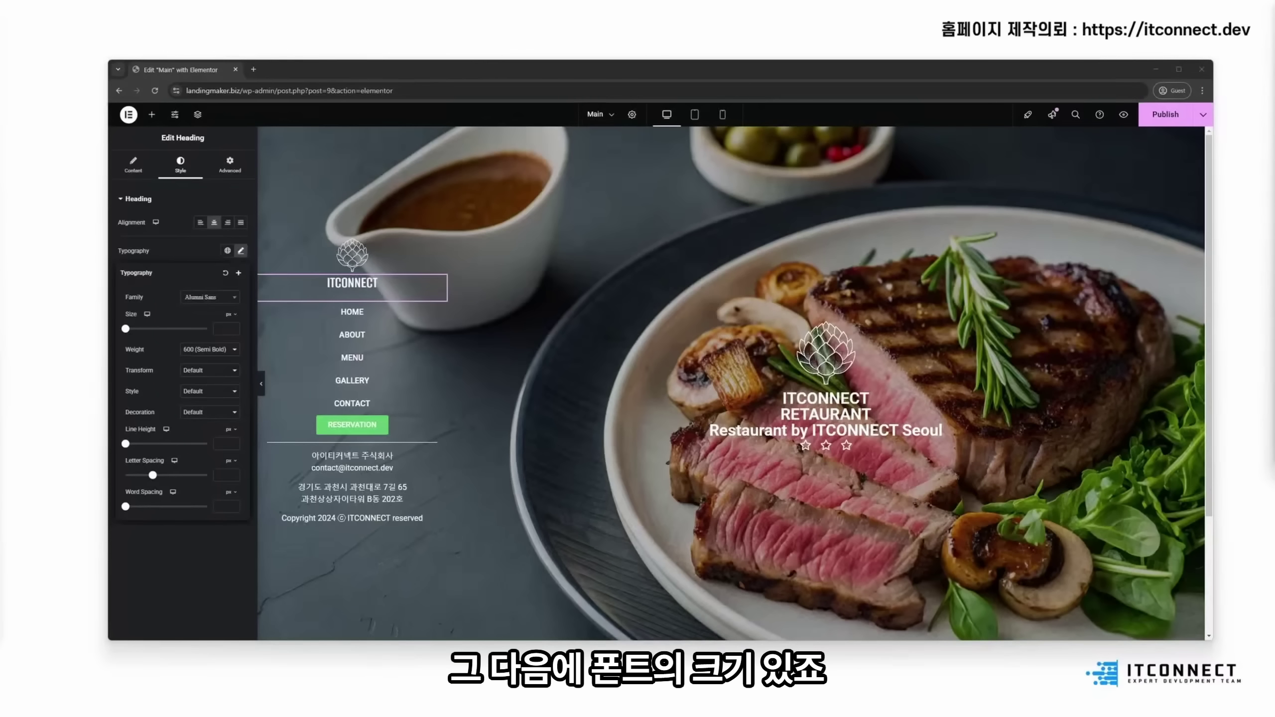
Step: Set the sidebar ITCONNECT heading's font size to 64 px and its weight to 800 (Extra Bold)
left_click(221, 329)
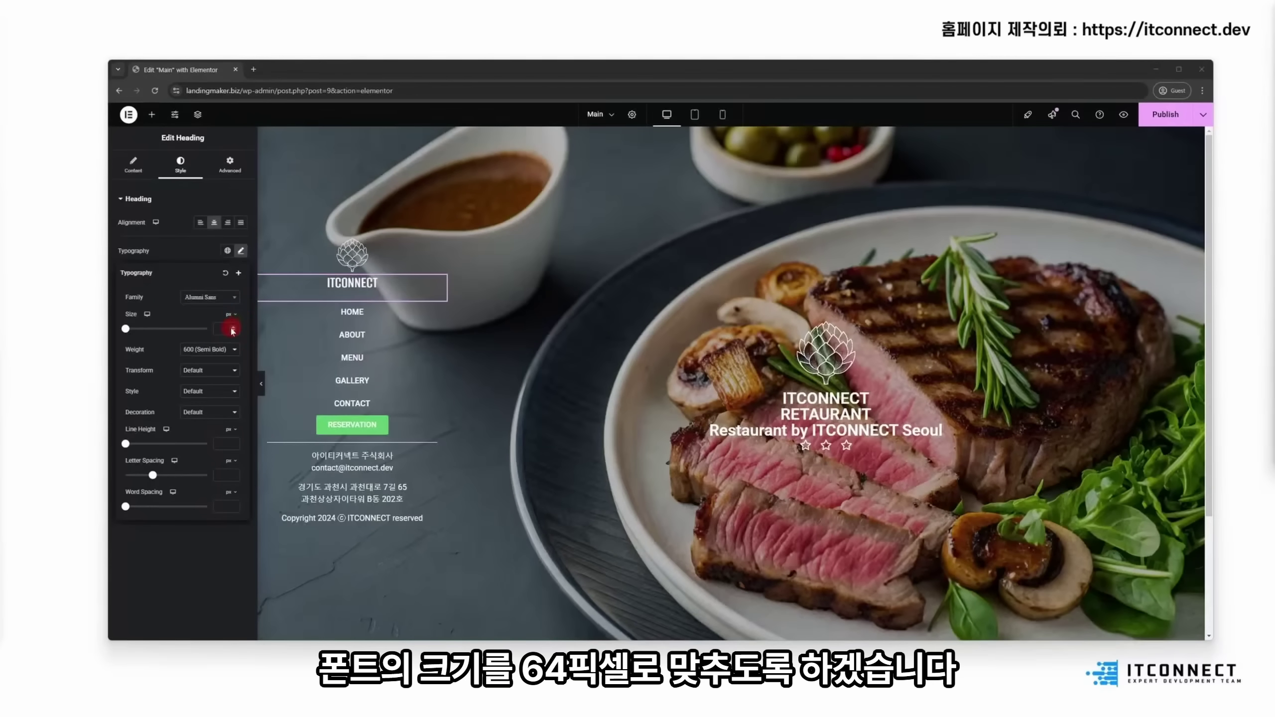
type("64")
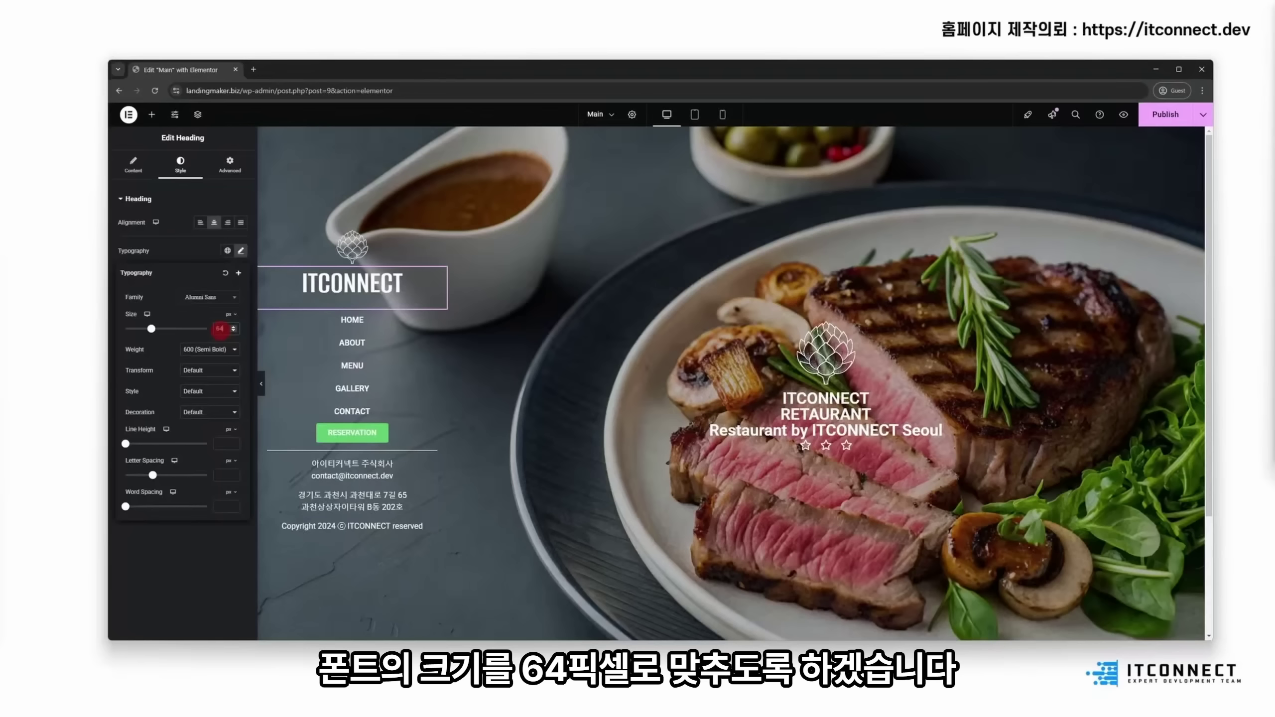
left_click(216, 350)
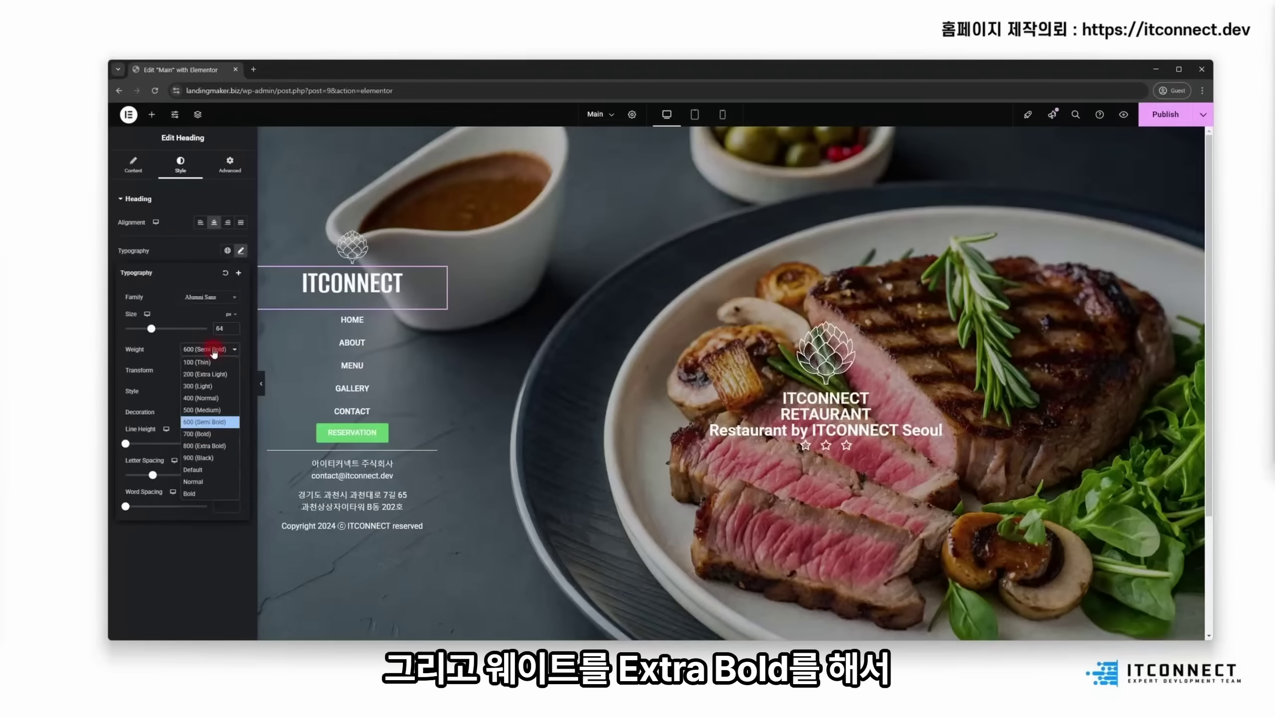
left_click(223, 446)
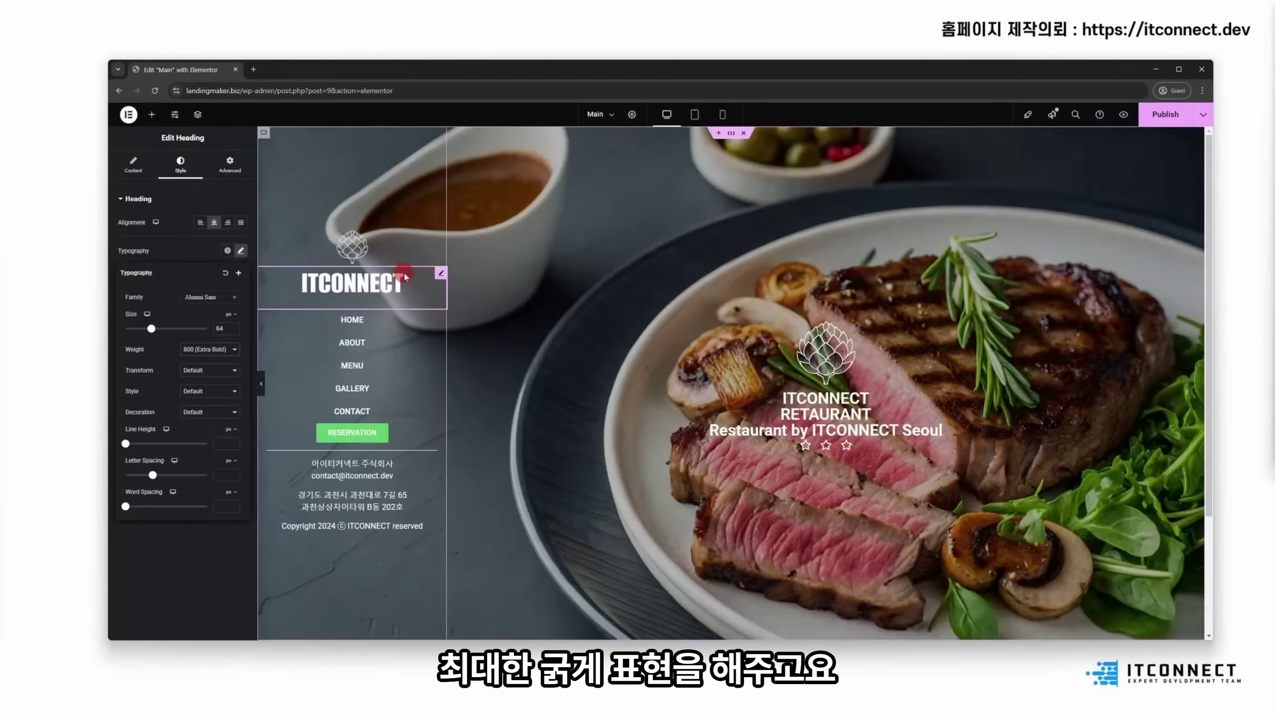
Step: Change the font family of the sidebar navigation menu to Chathura
left_click(440, 314)
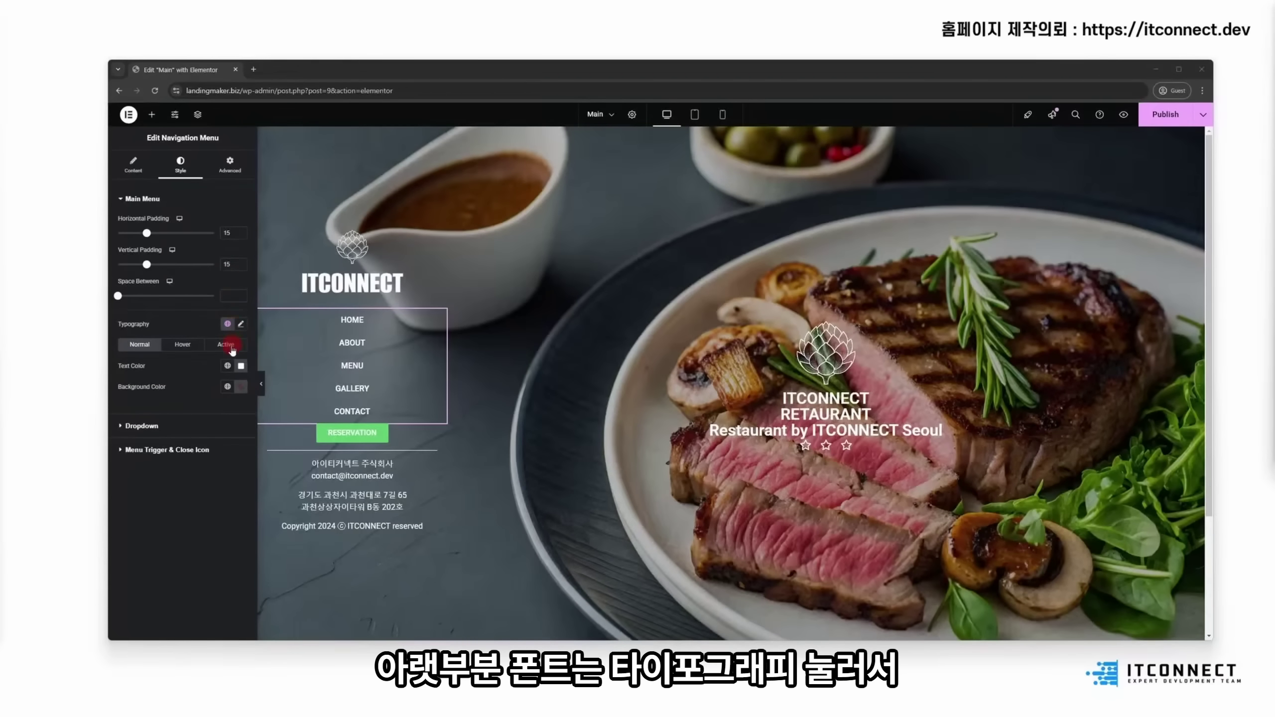
left_click(241, 325)
left_click(219, 379)
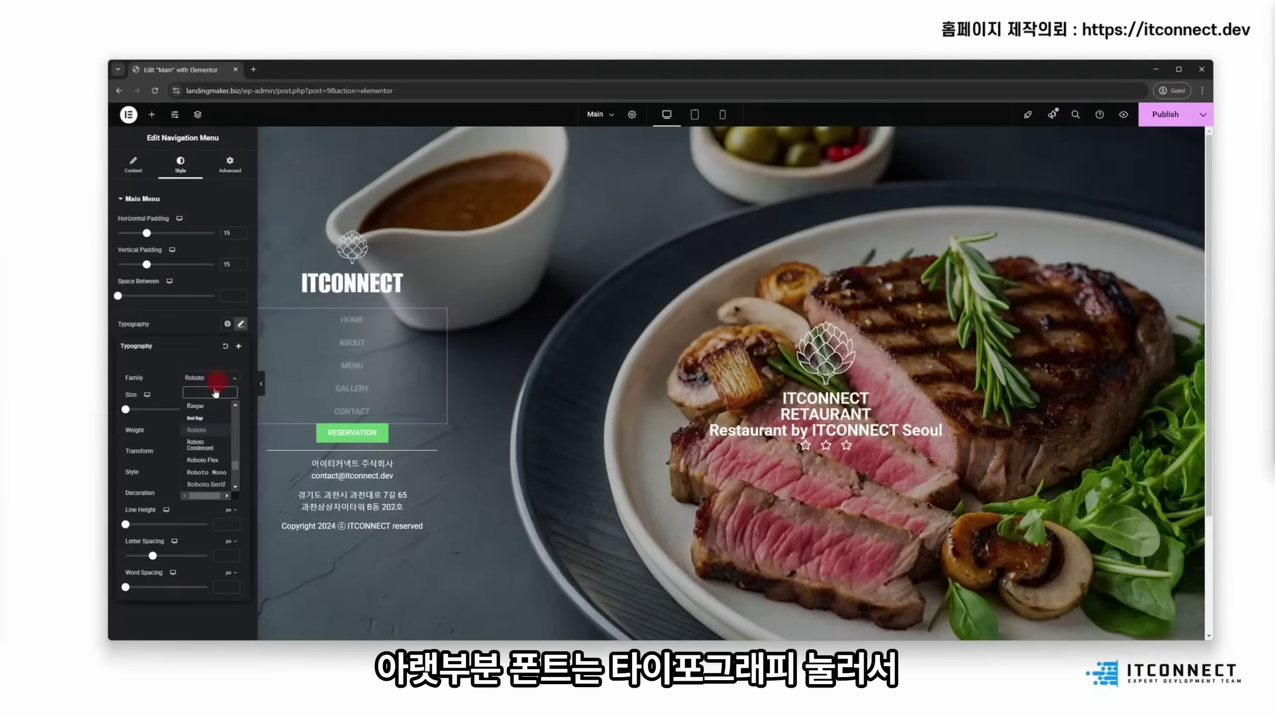
type("c")
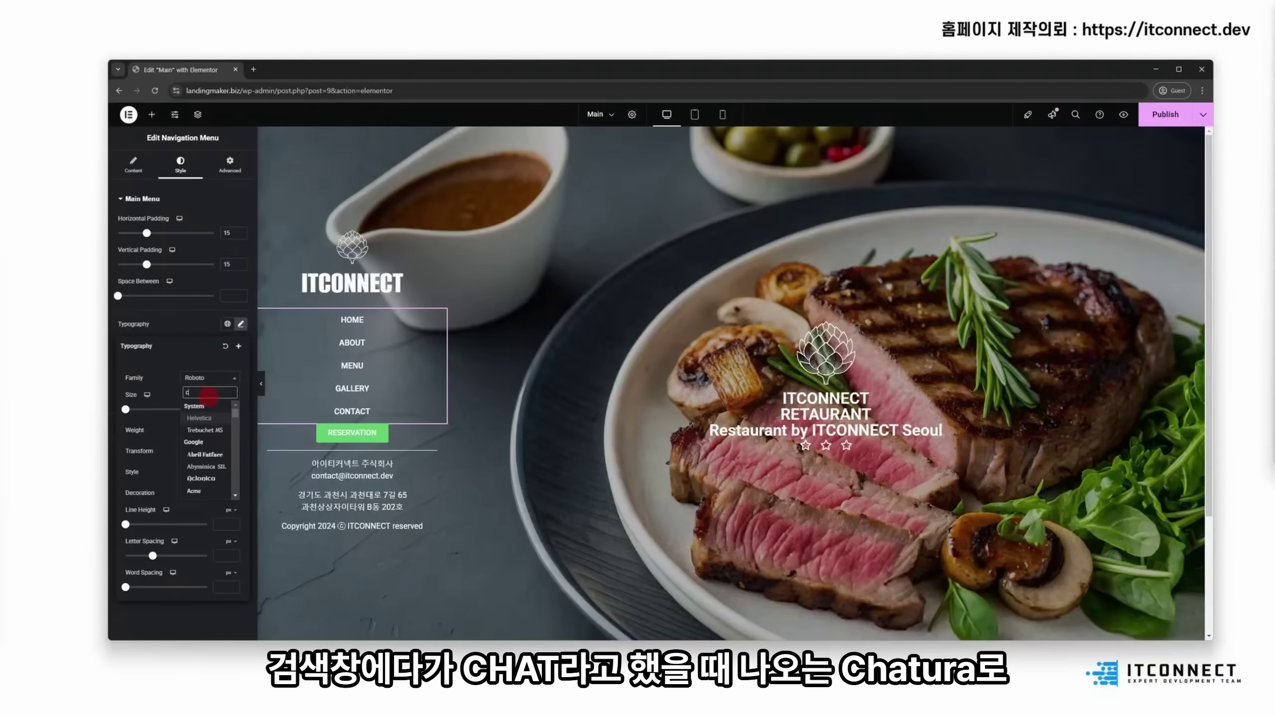
type("ha")
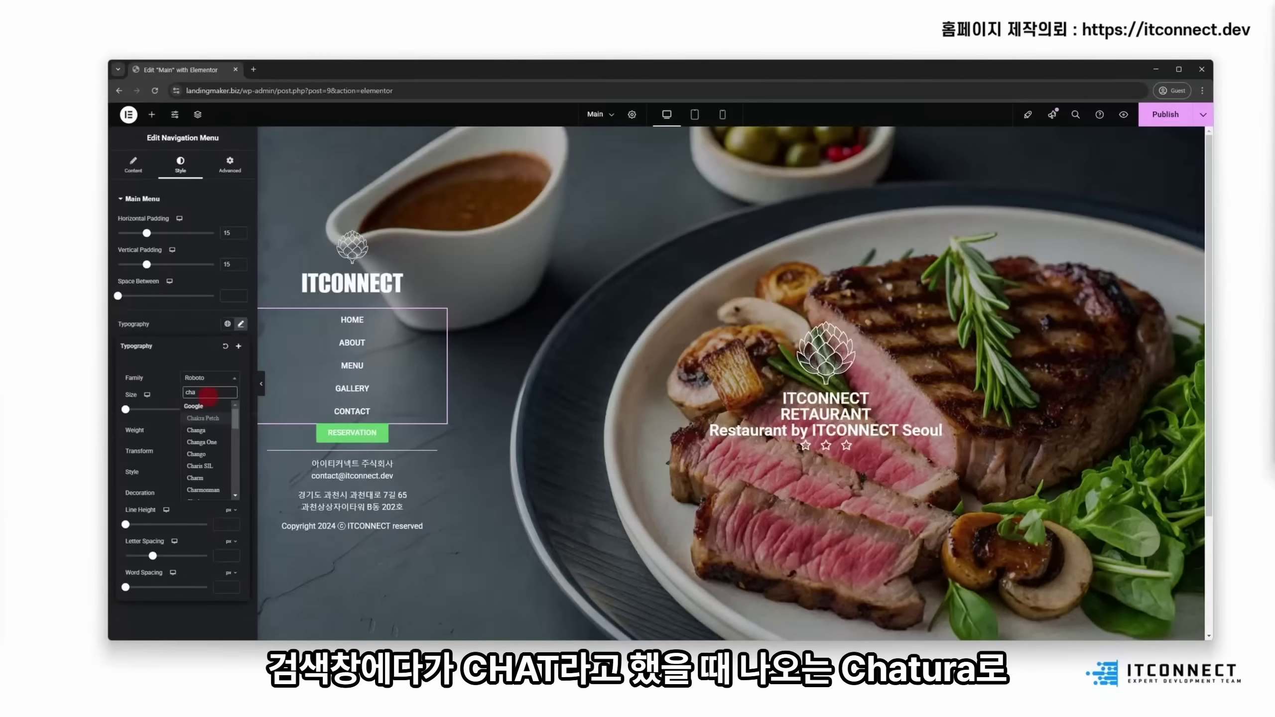
type("t")
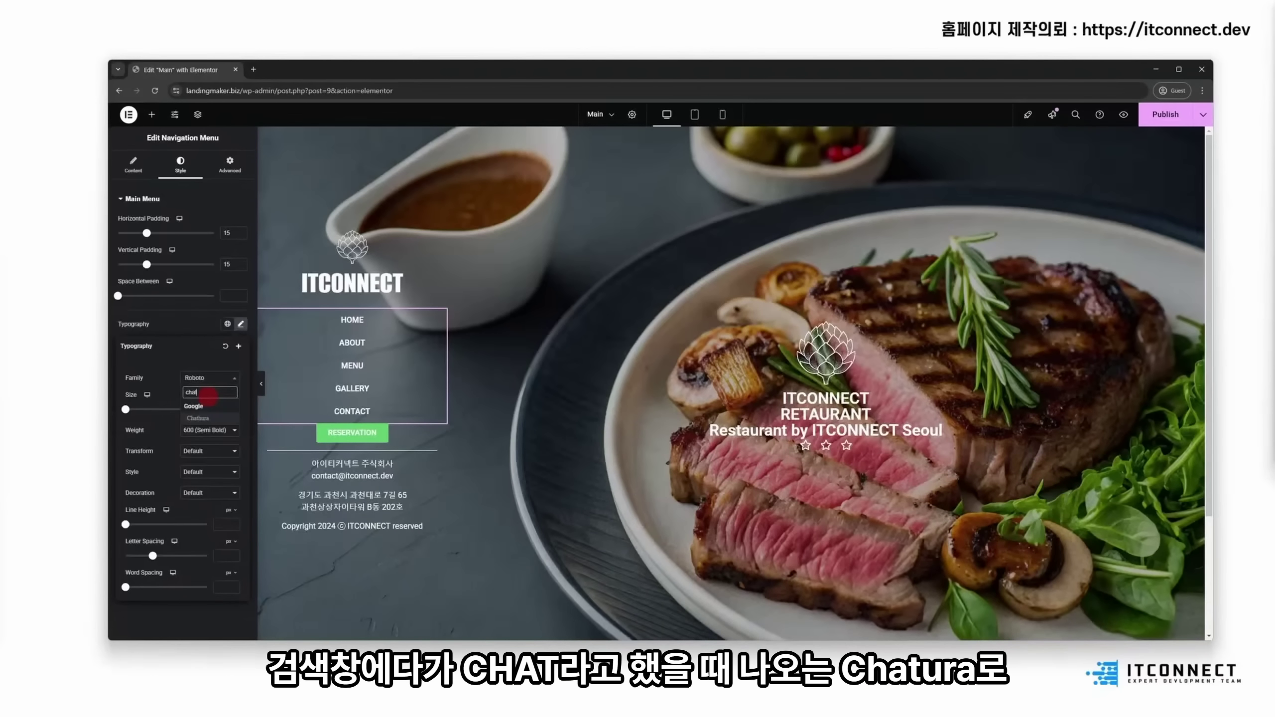
left_click(210, 420)
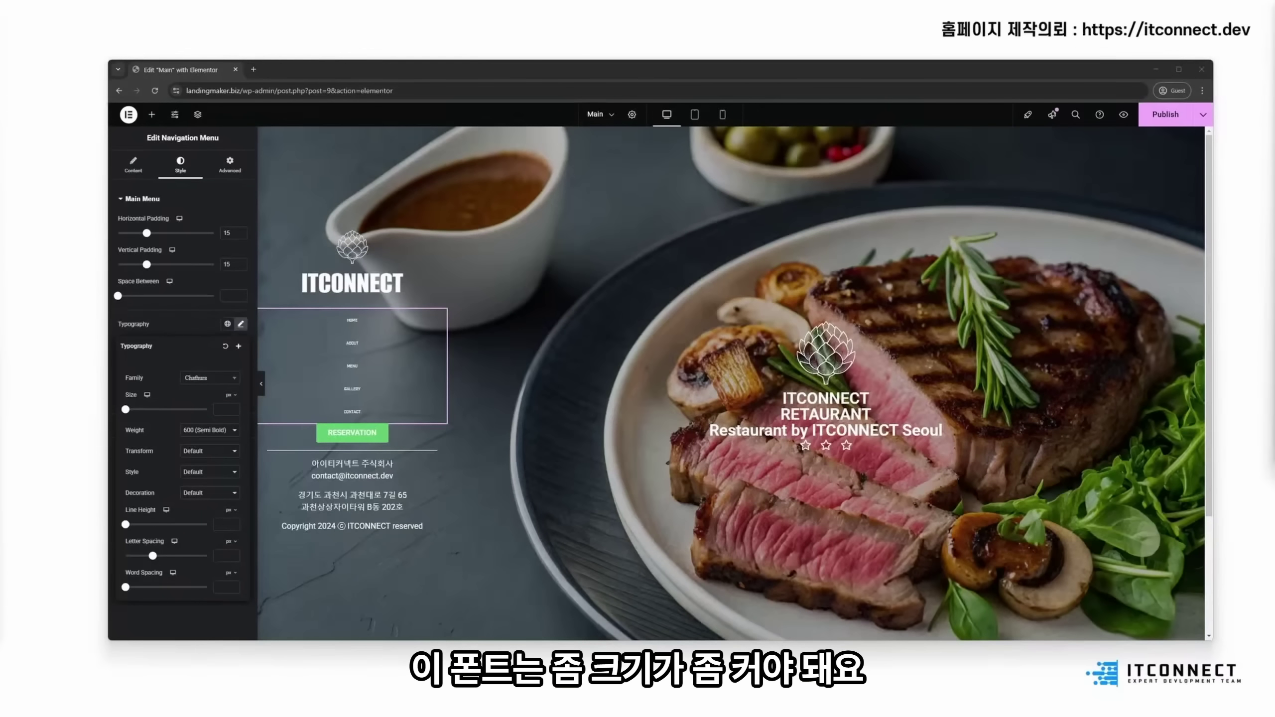
Step: Set the font size of the sidebar navigation menu to 42 px
left_click(221, 408)
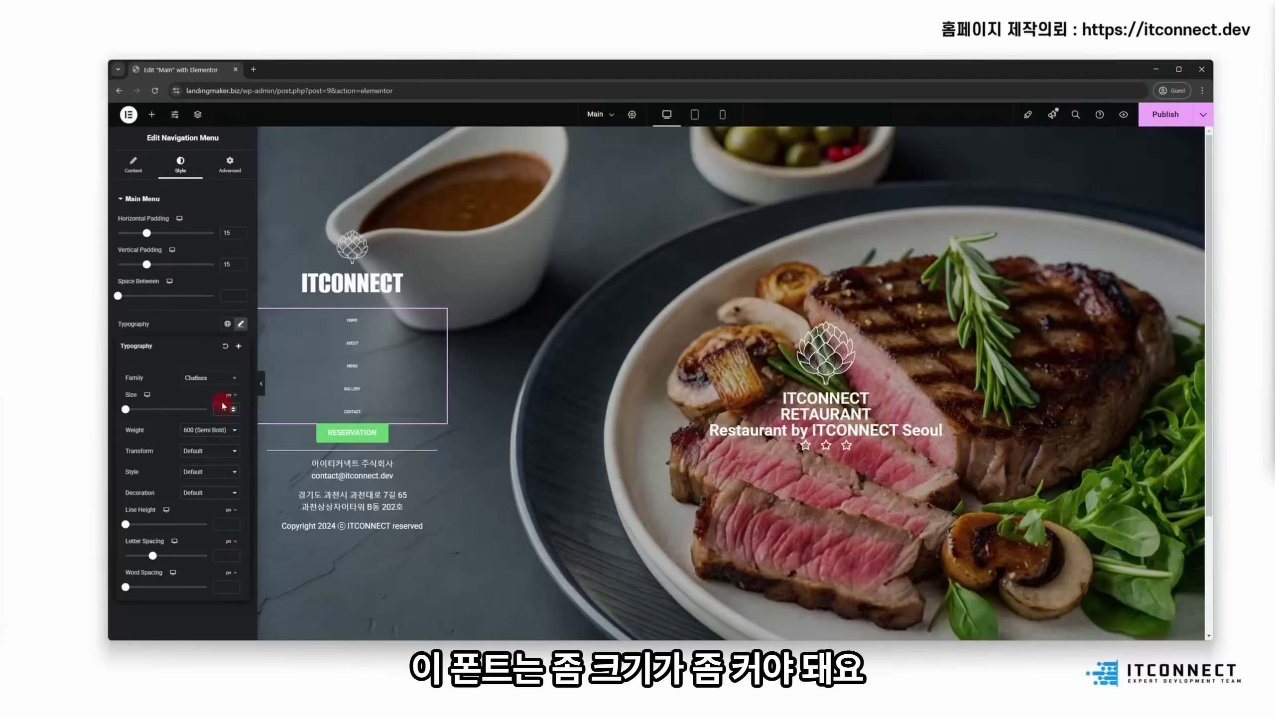
type("42")
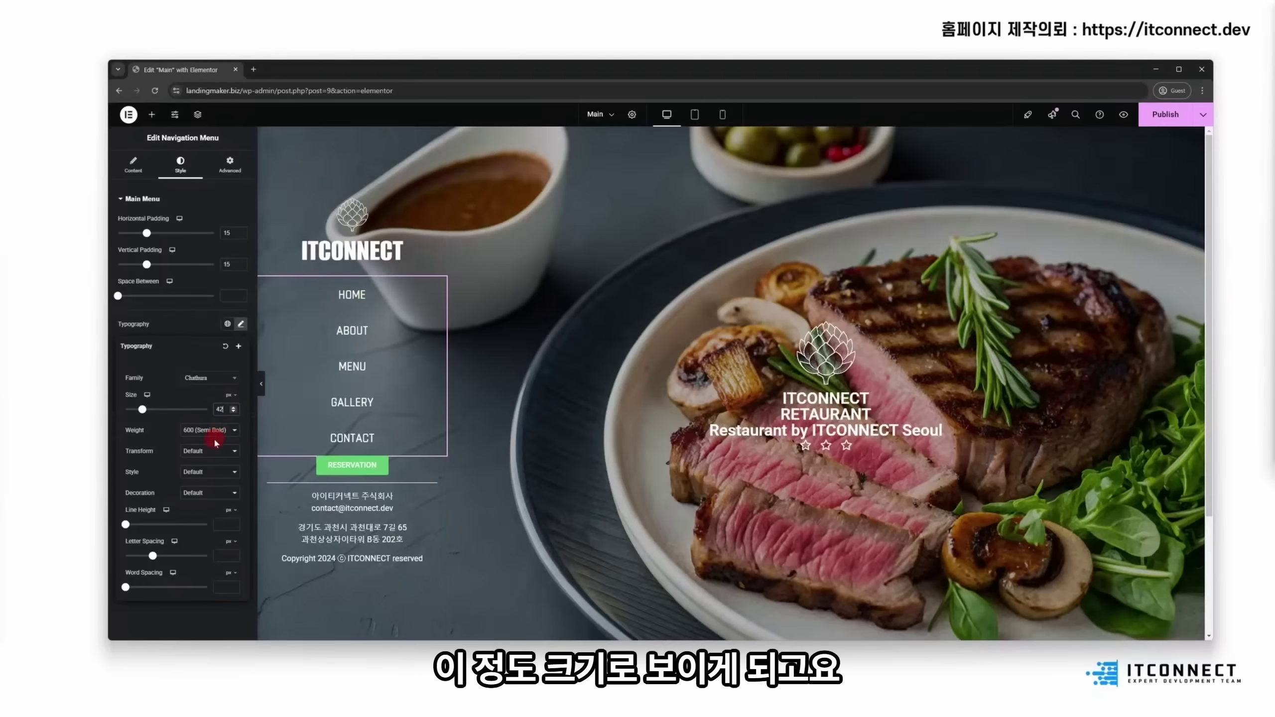
left_click(241, 325)
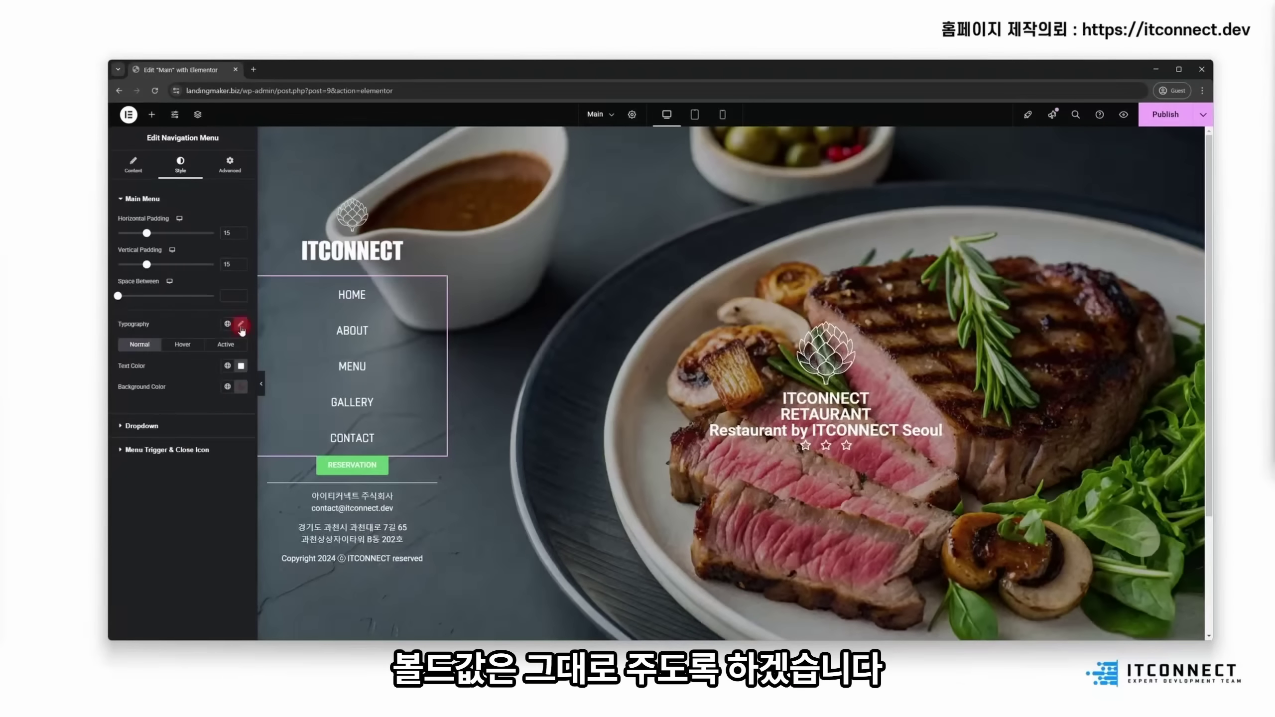
Step: Set the vertical padding of the sidebar navigation menu's items to 5
left_click(146, 264)
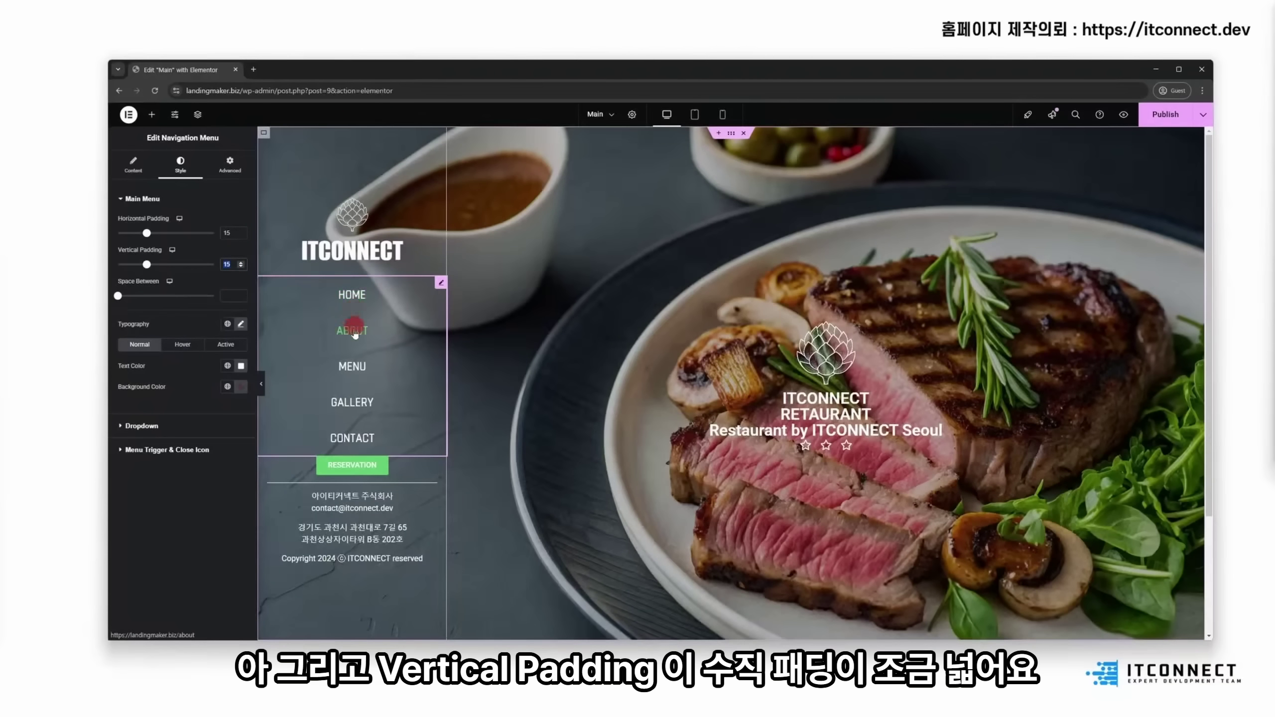
left_click(229, 263)
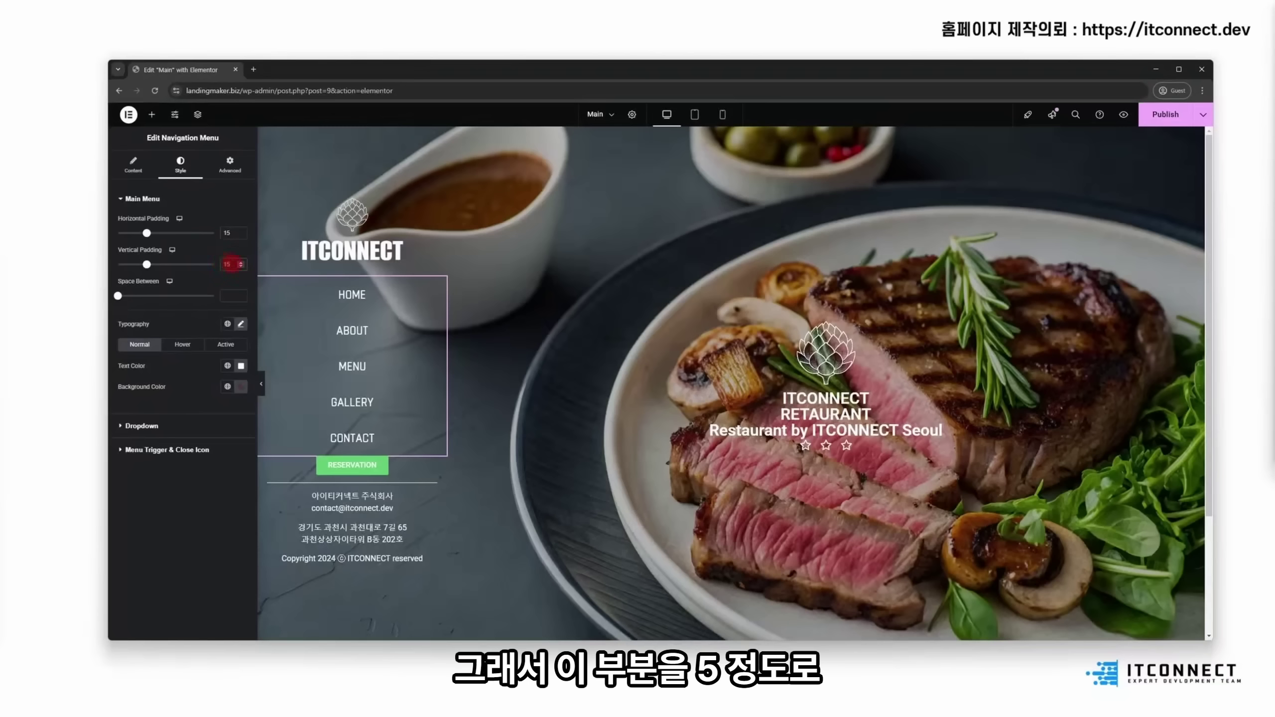
key("BackSpace")
left_click(386, 306)
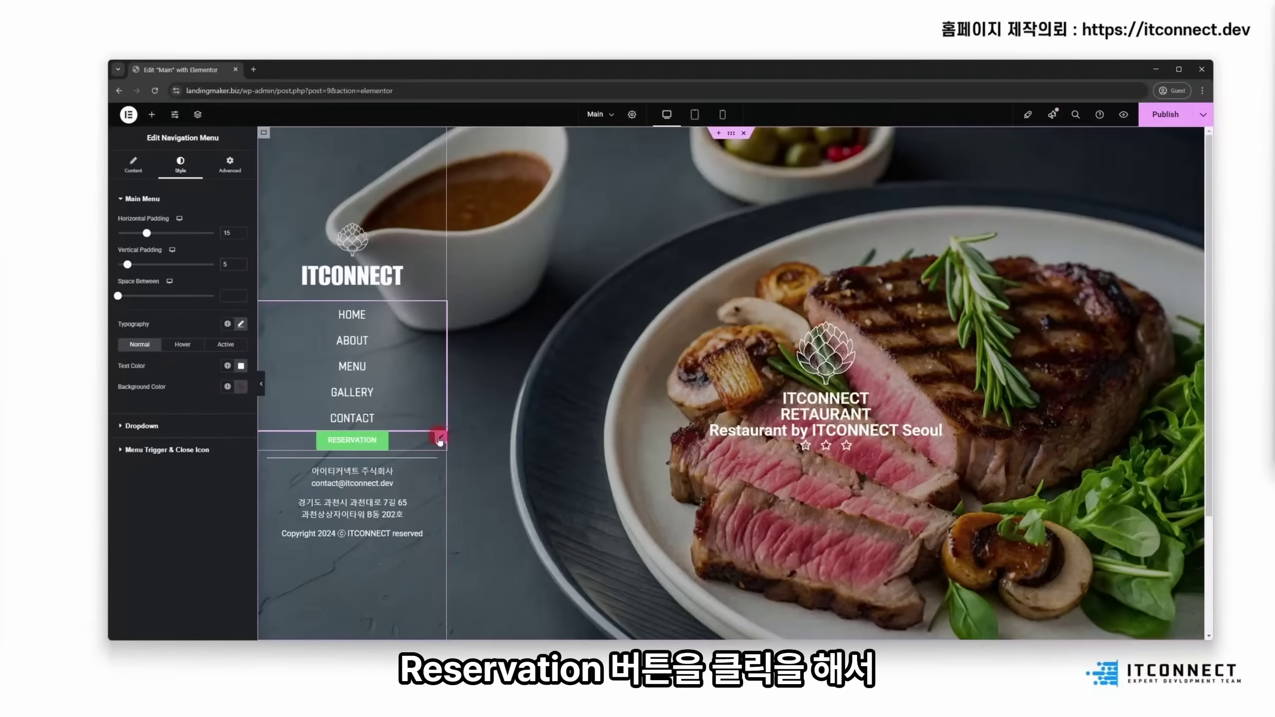
left_click(440, 438)
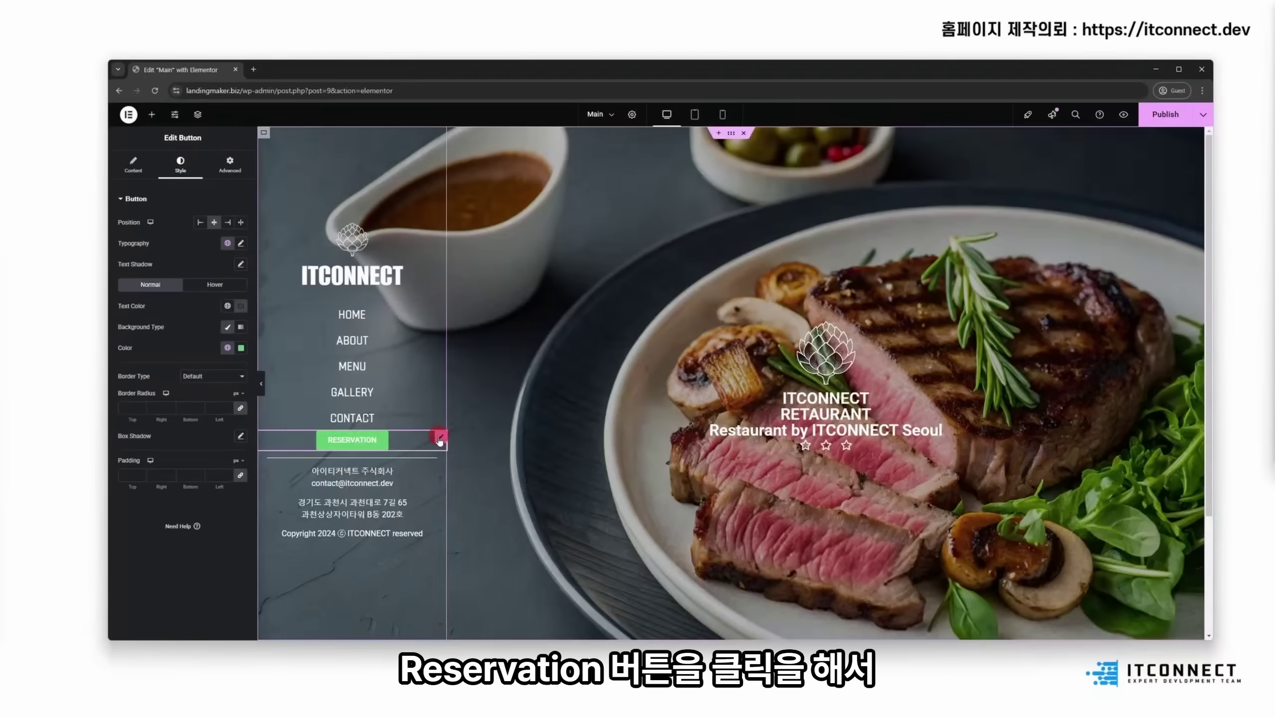
left_click(231, 166)
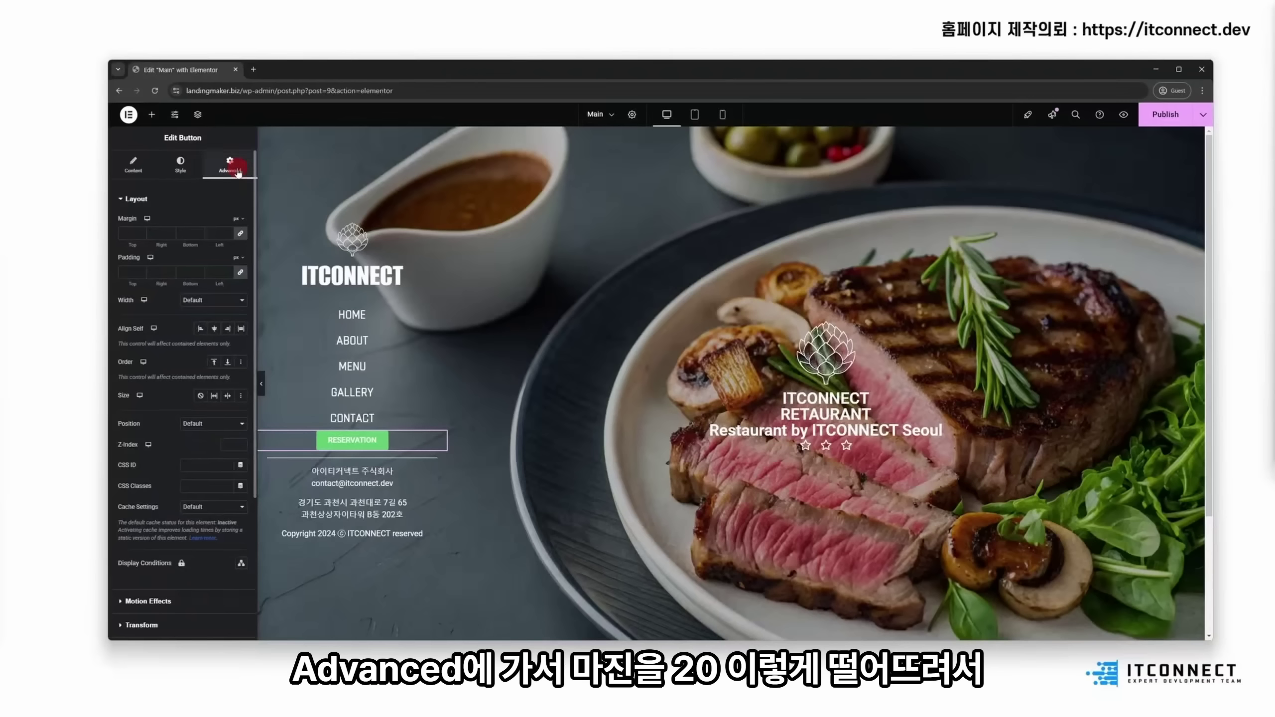
left_click(240, 234)
left_click(157, 232)
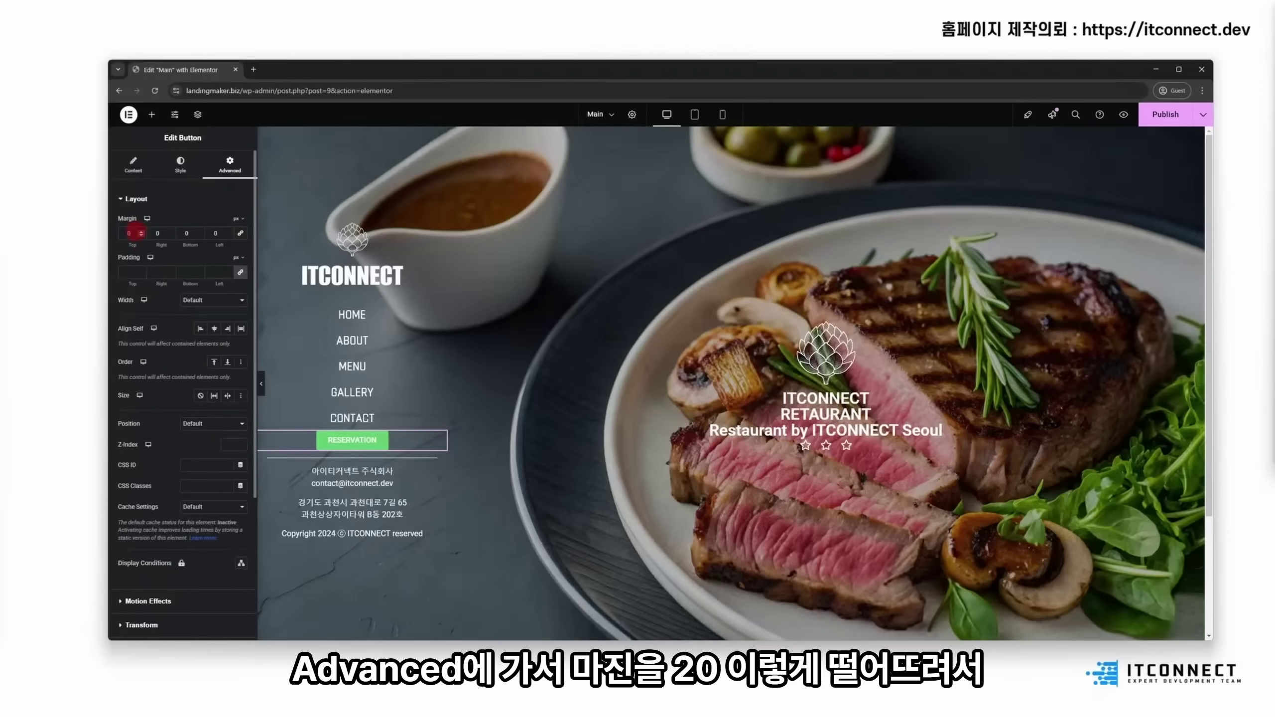
type("20")
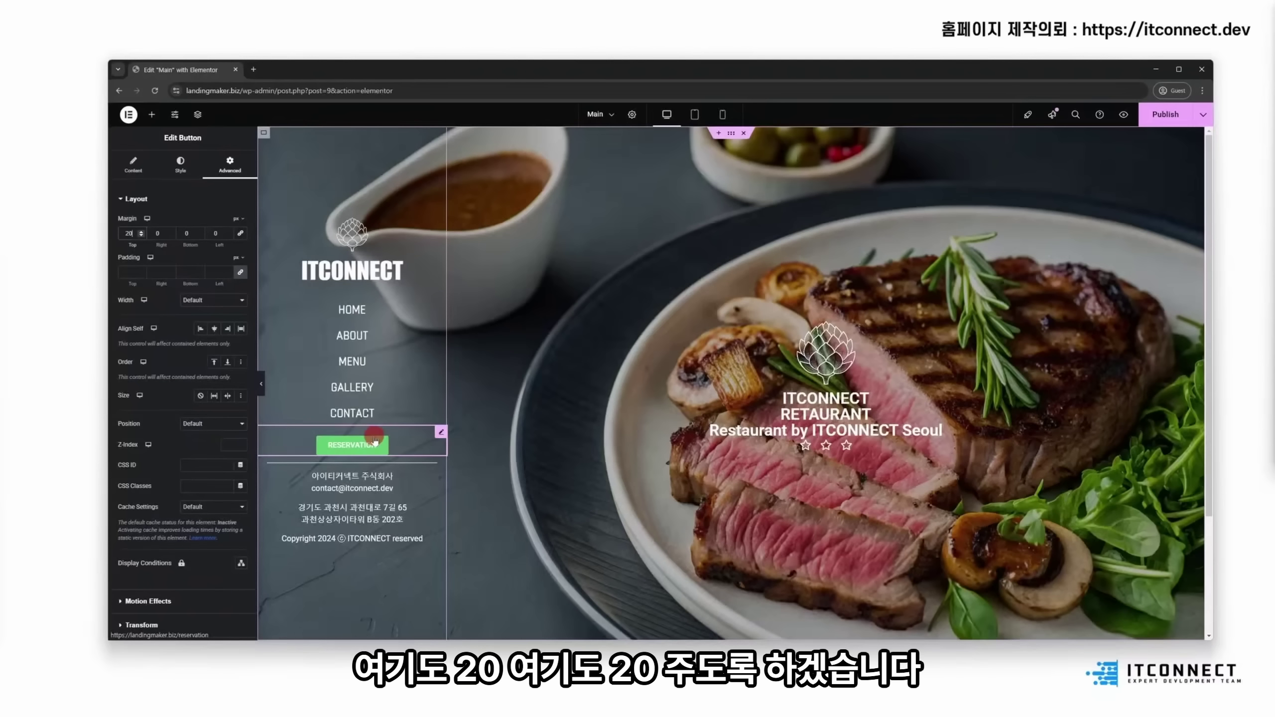
key("BackSpace")
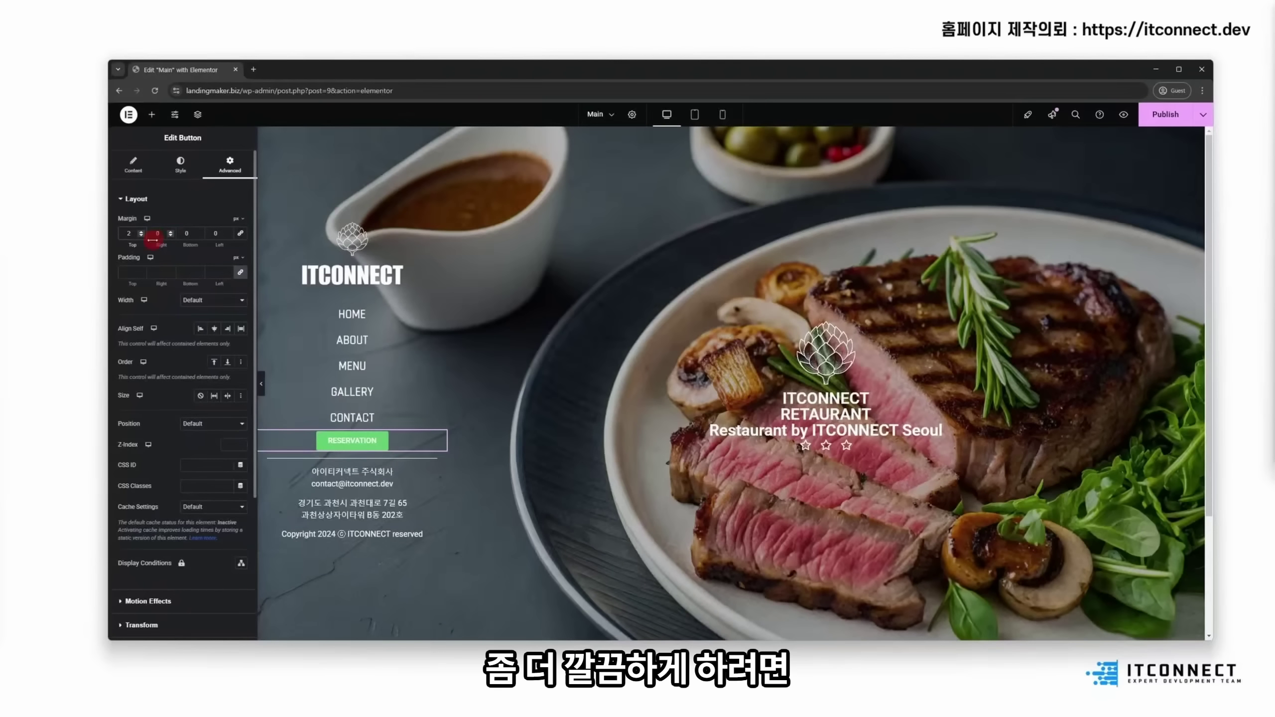
key("BackSpace")
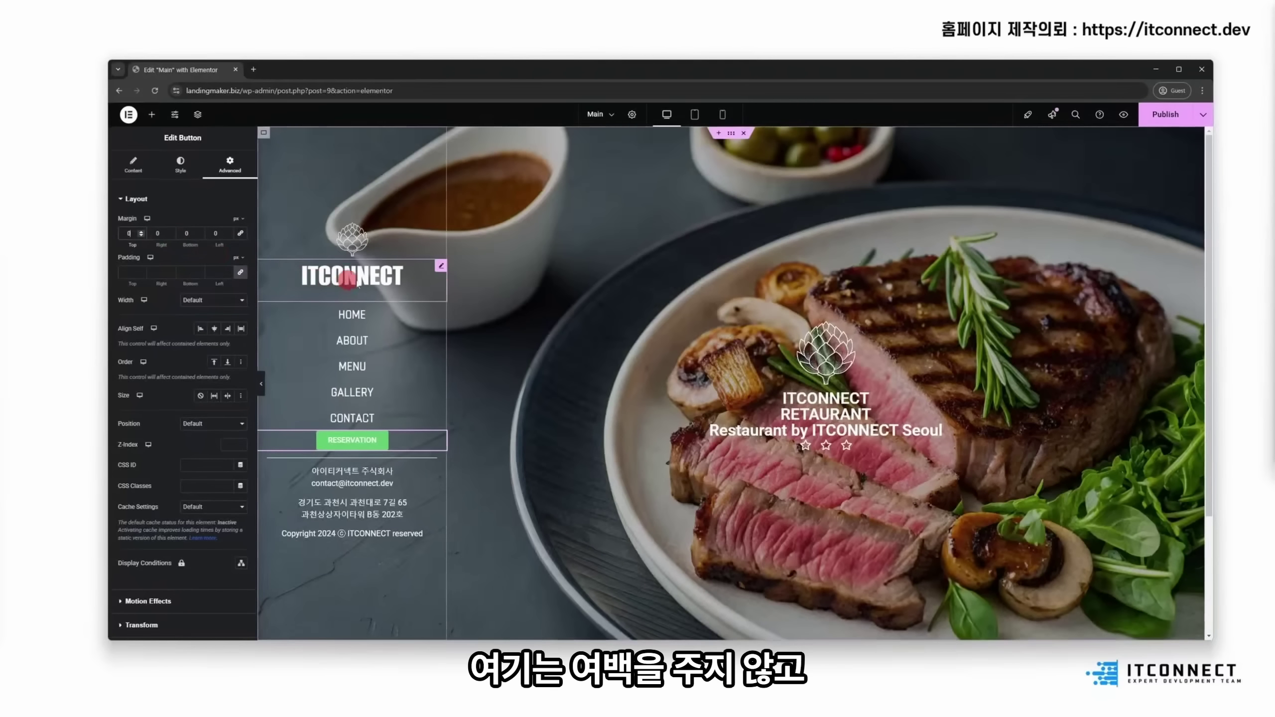
left_click(242, 234)
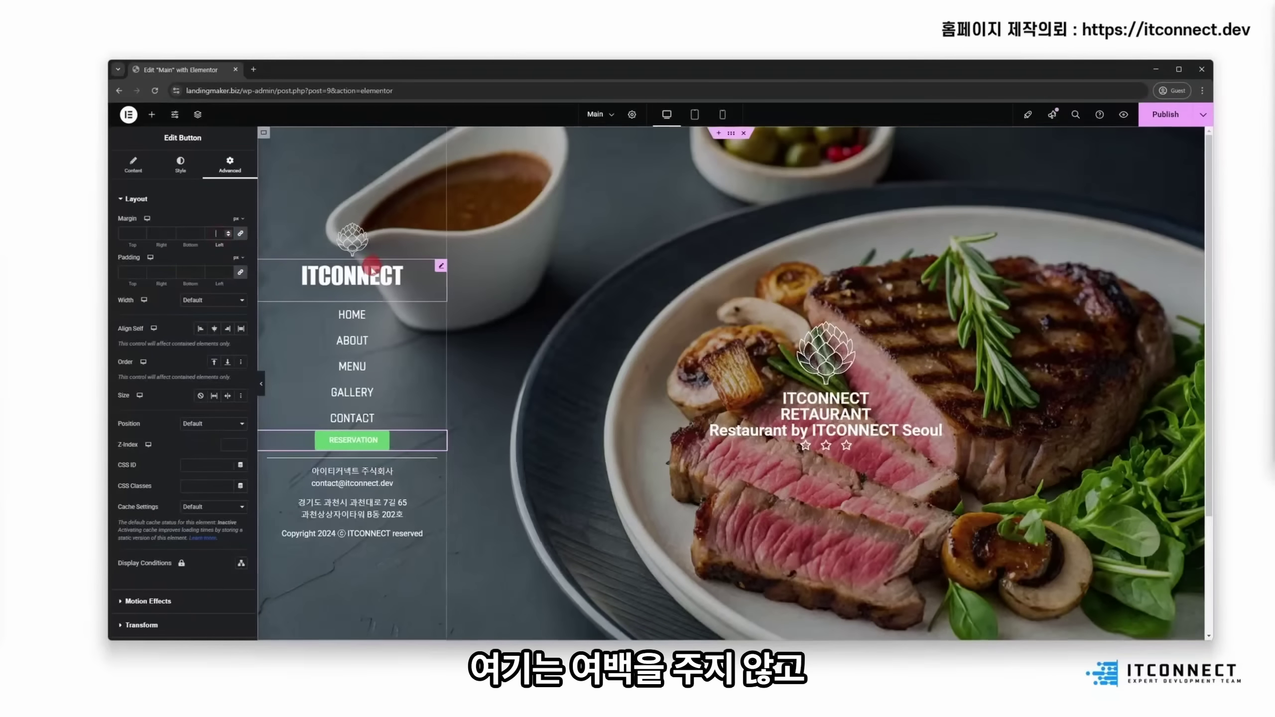
Step: Reset the bottom margin of the sidebar's ITCONNECT heading to 0
left_click(440, 266)
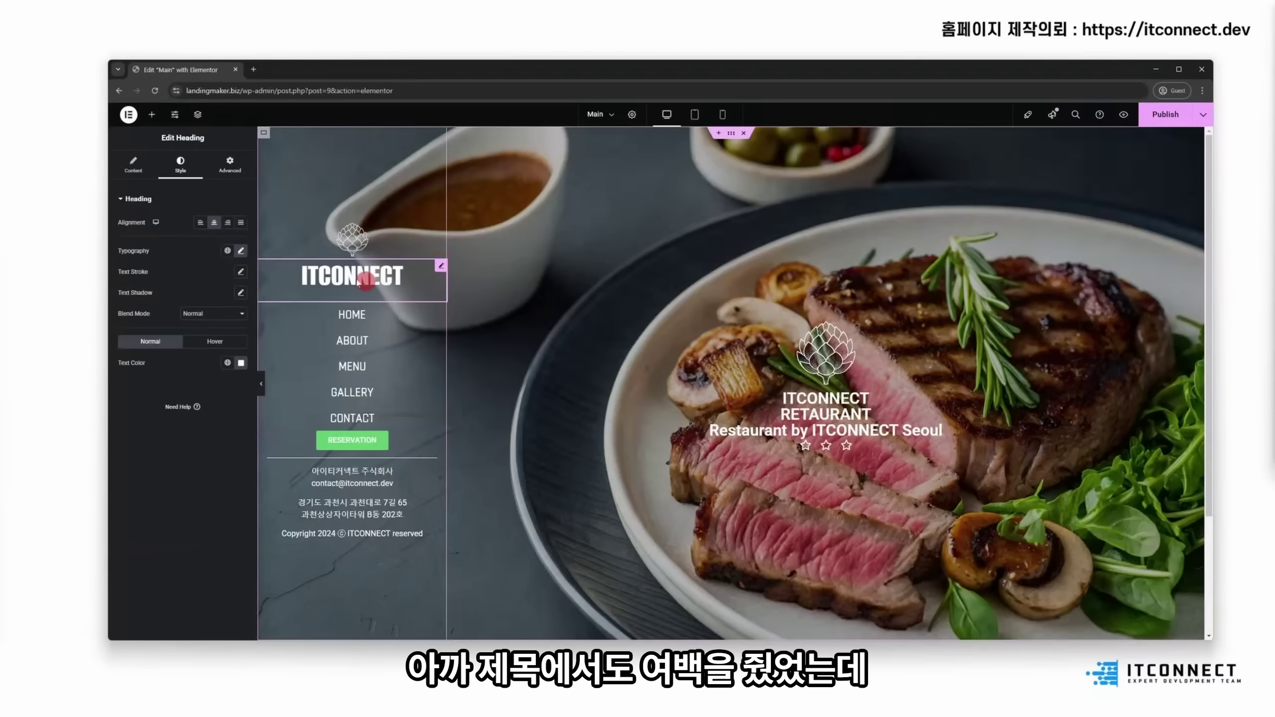
left_click(235, 171)
left_click(185, 233)
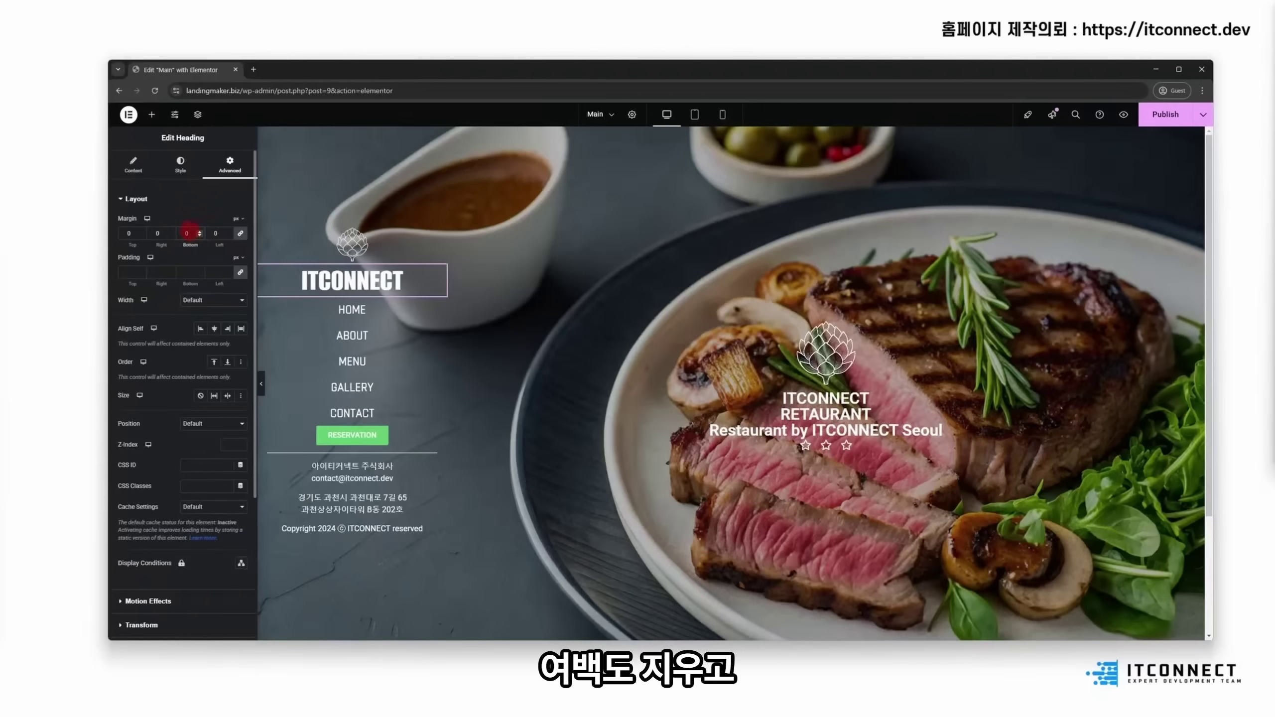
Step: Unlink the margin values of the sidebar navigation menu and set its top and bottom margins to 20 px
left_click(441, 303)
left_click(230, 171)
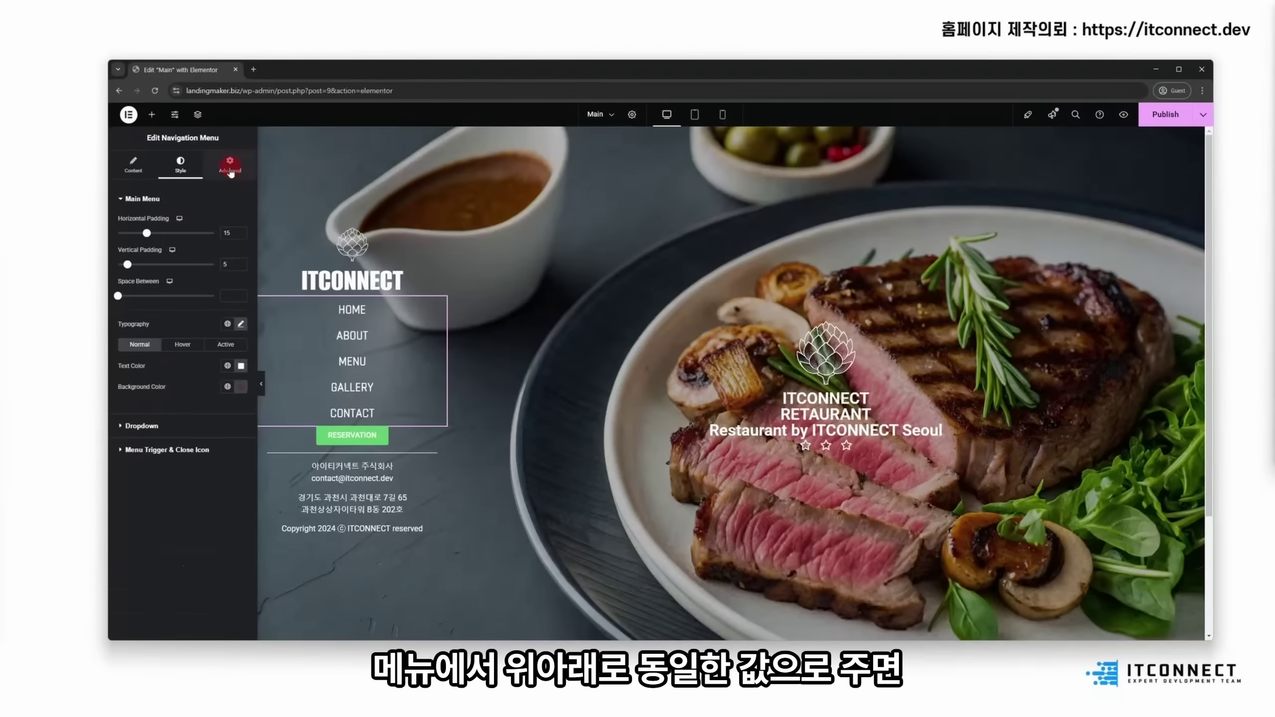
left_click(152, 232)
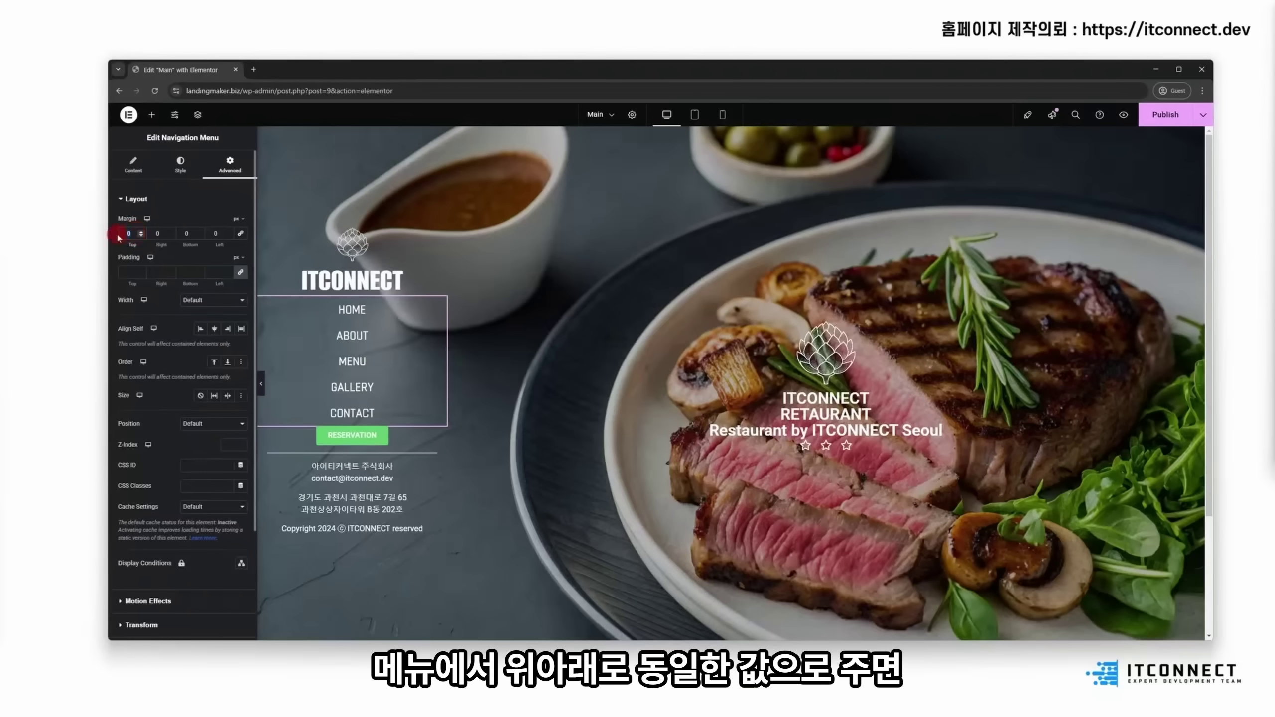
type("20")
left_click(185, 233)
type("20")
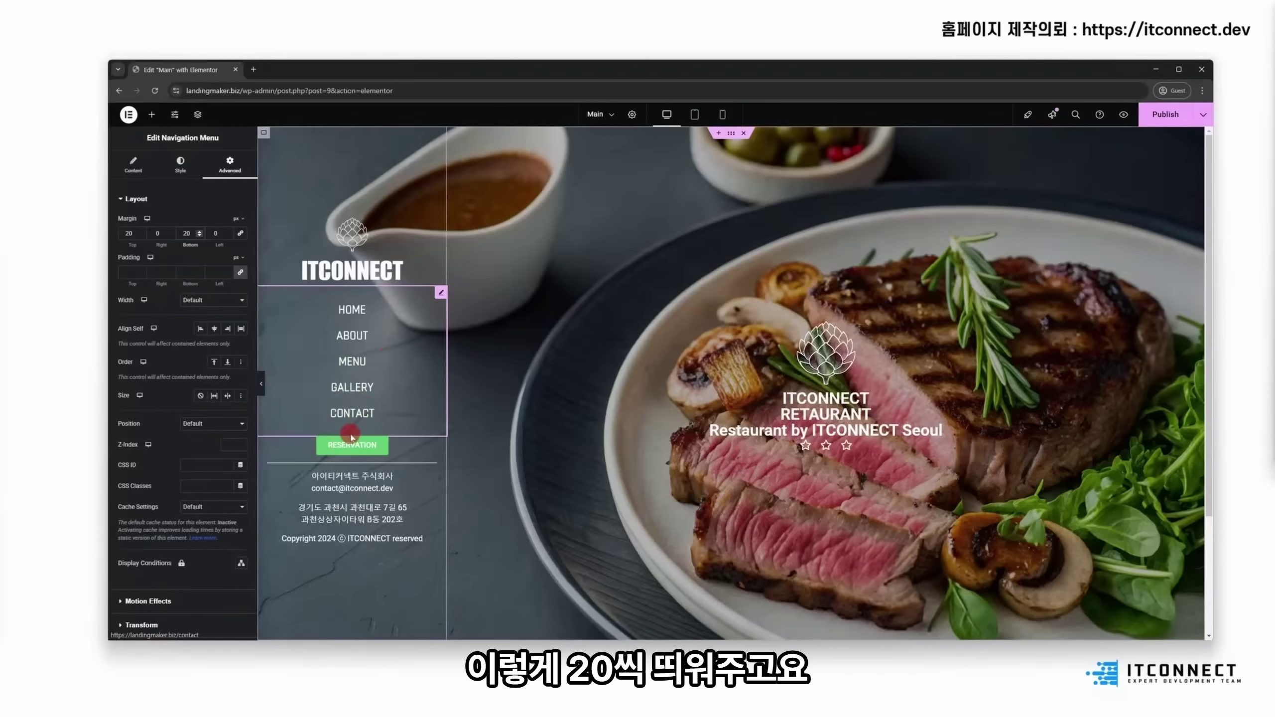
Step: Change the background color of the sidebar's RESERVATION button to #FFA088
left_click(438, 442)
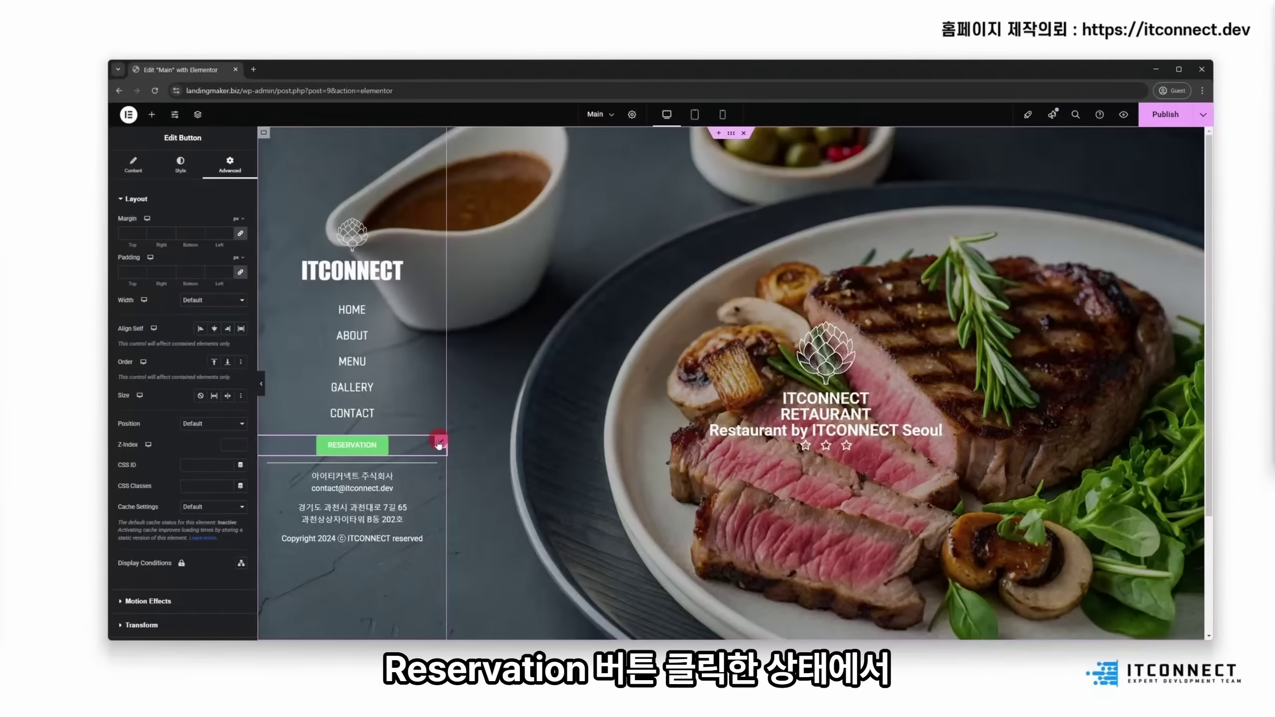
left_click(141, 169)
left_click(182, 166)
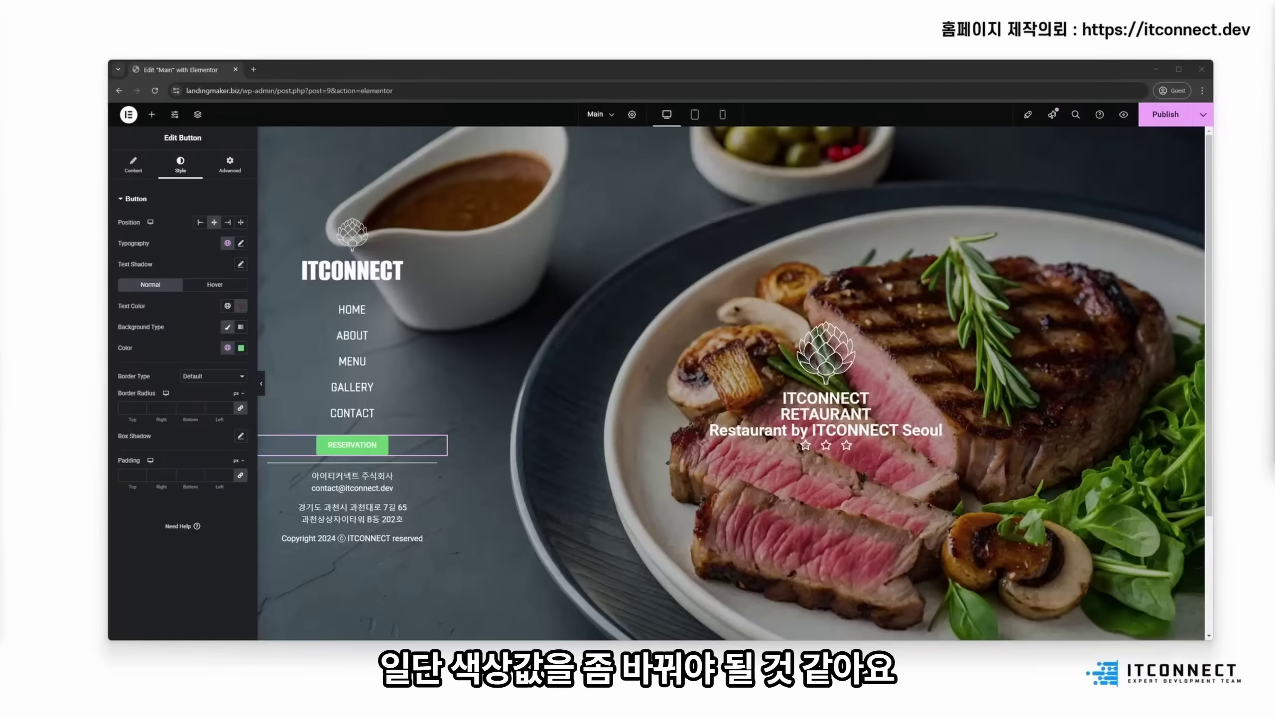
left_click(241, 348)
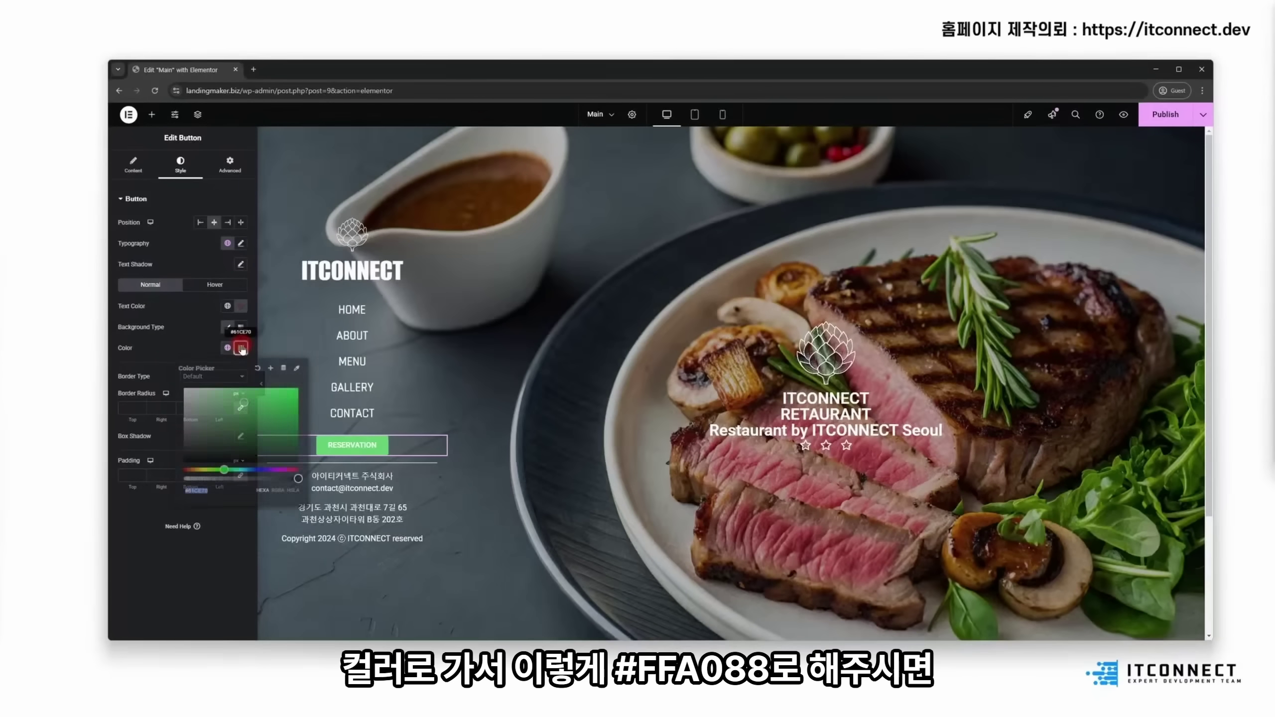
type("#FFA088")
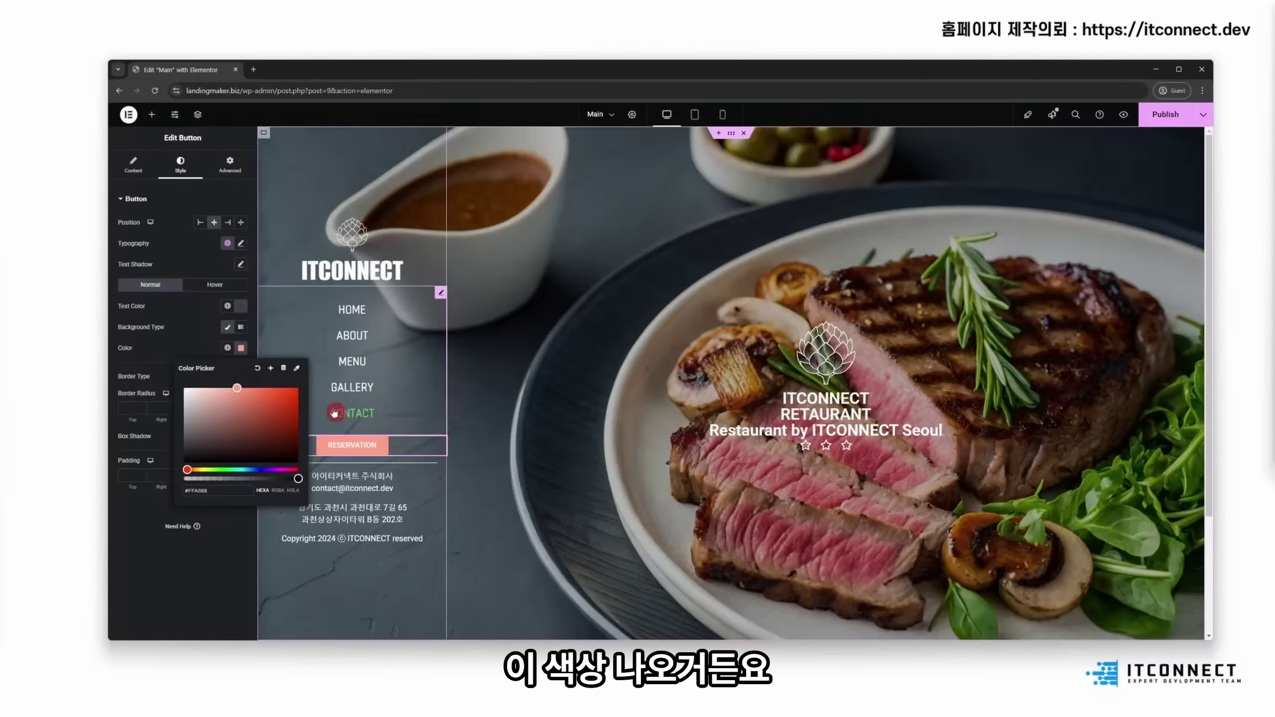
Step: Try deeper and paler shades for the RESERVATION button's hover background and settle on a pale salmon pink
left_click(214, 284)
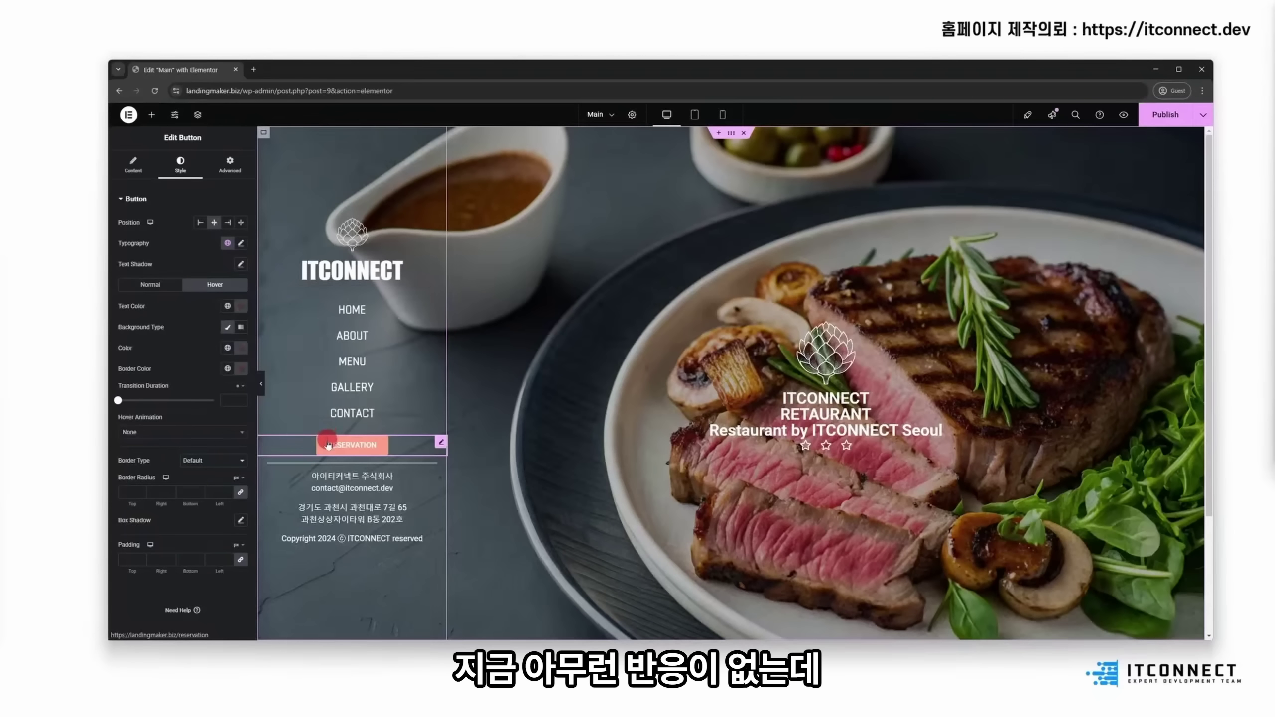
left_click(241, 347)
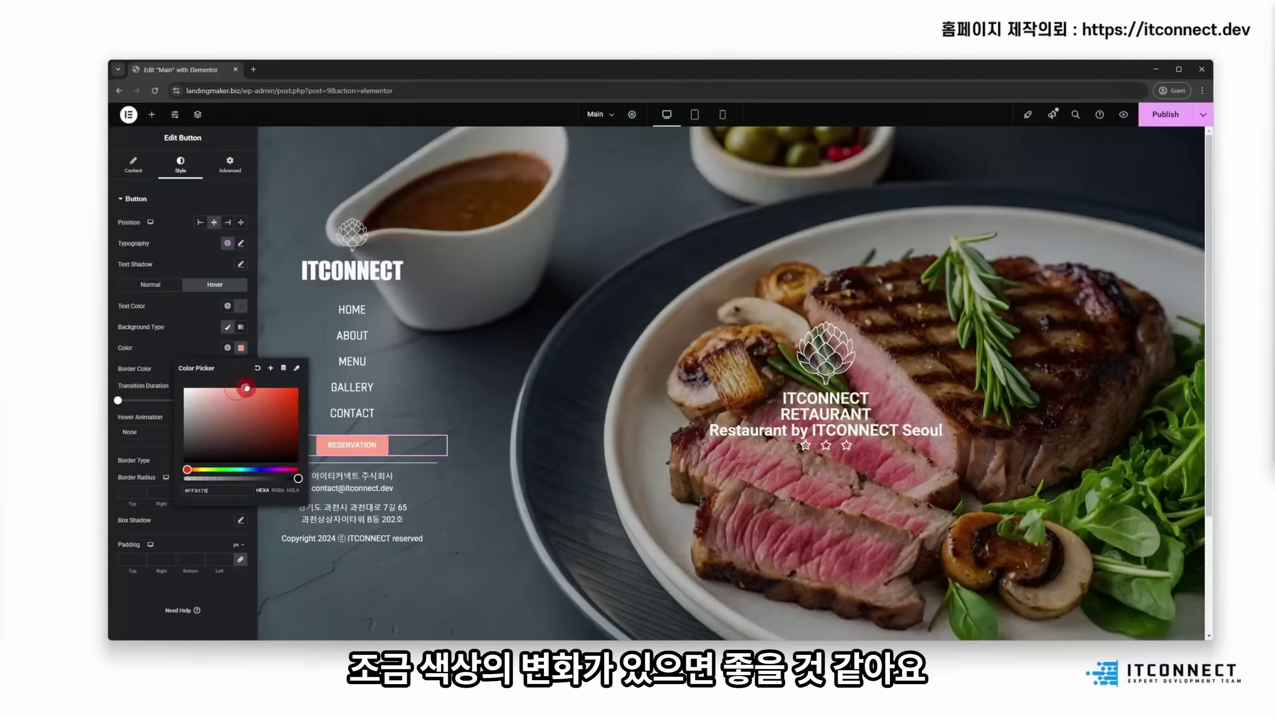
left_click_drag(246, 387, 250, 388)
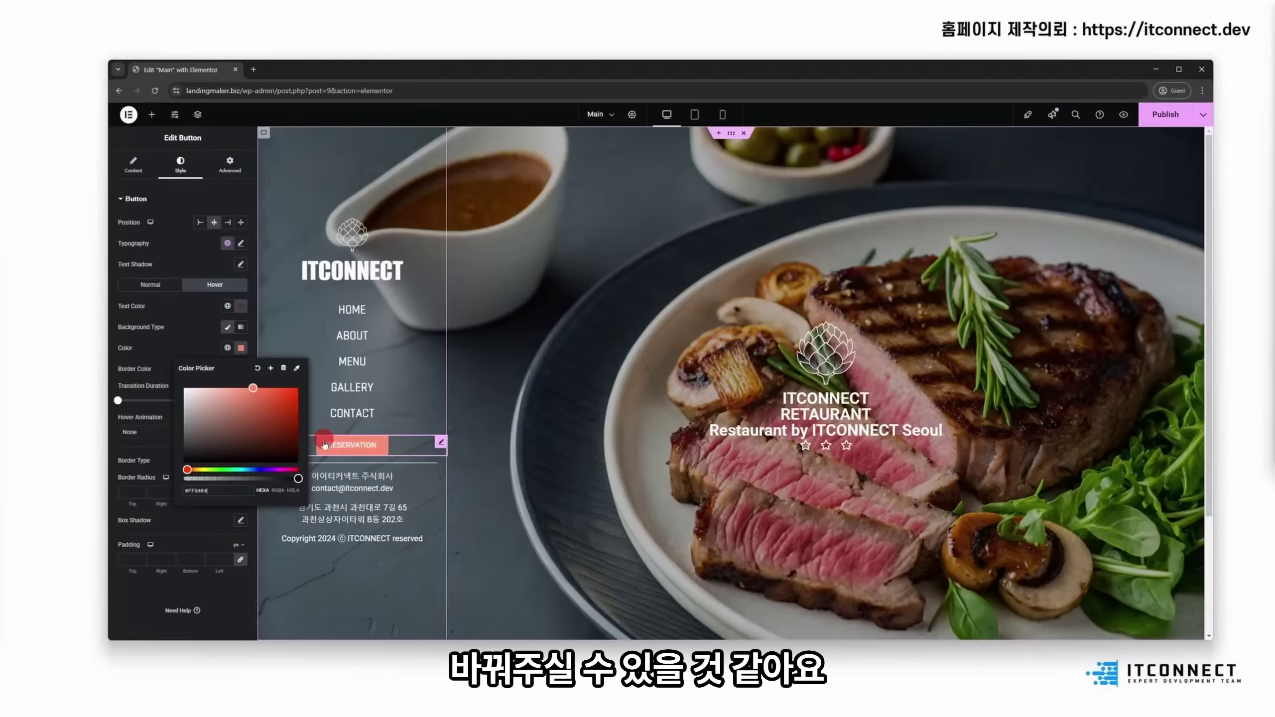
left_click_drag(253, 388, 275, 387)
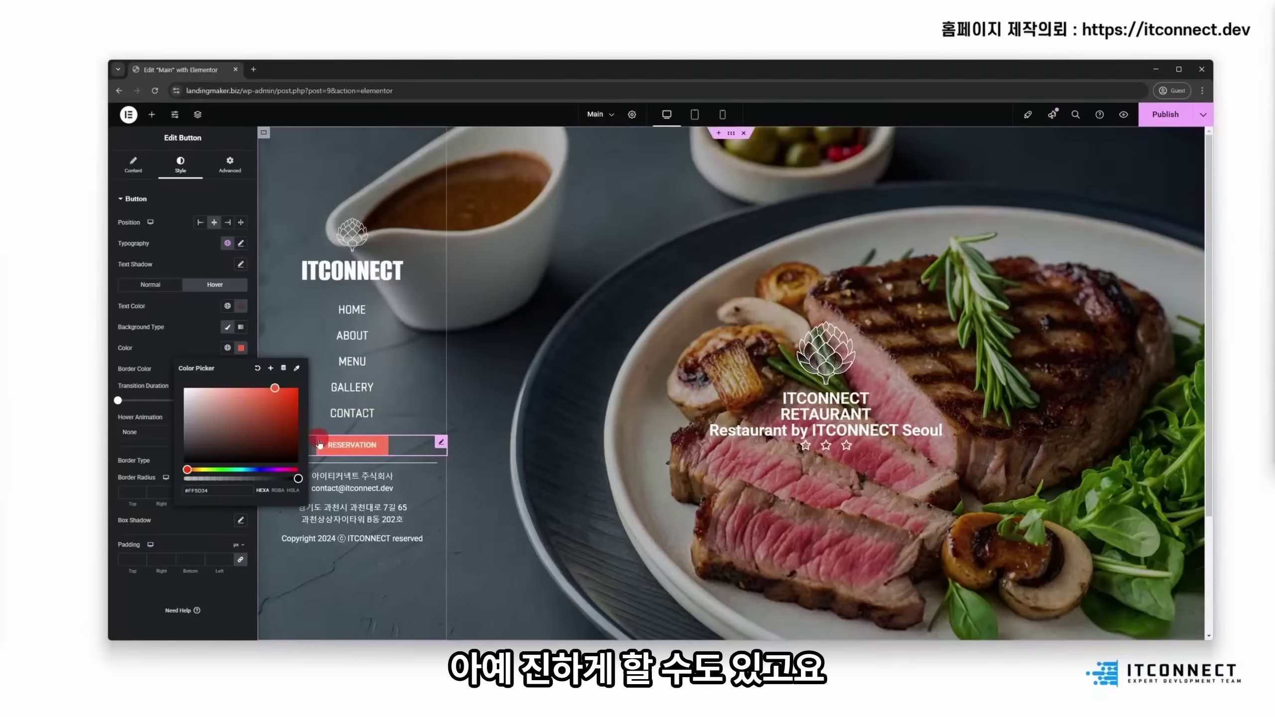
left_click(274, 390)
left_click_drag(273, 389, 258, 388)
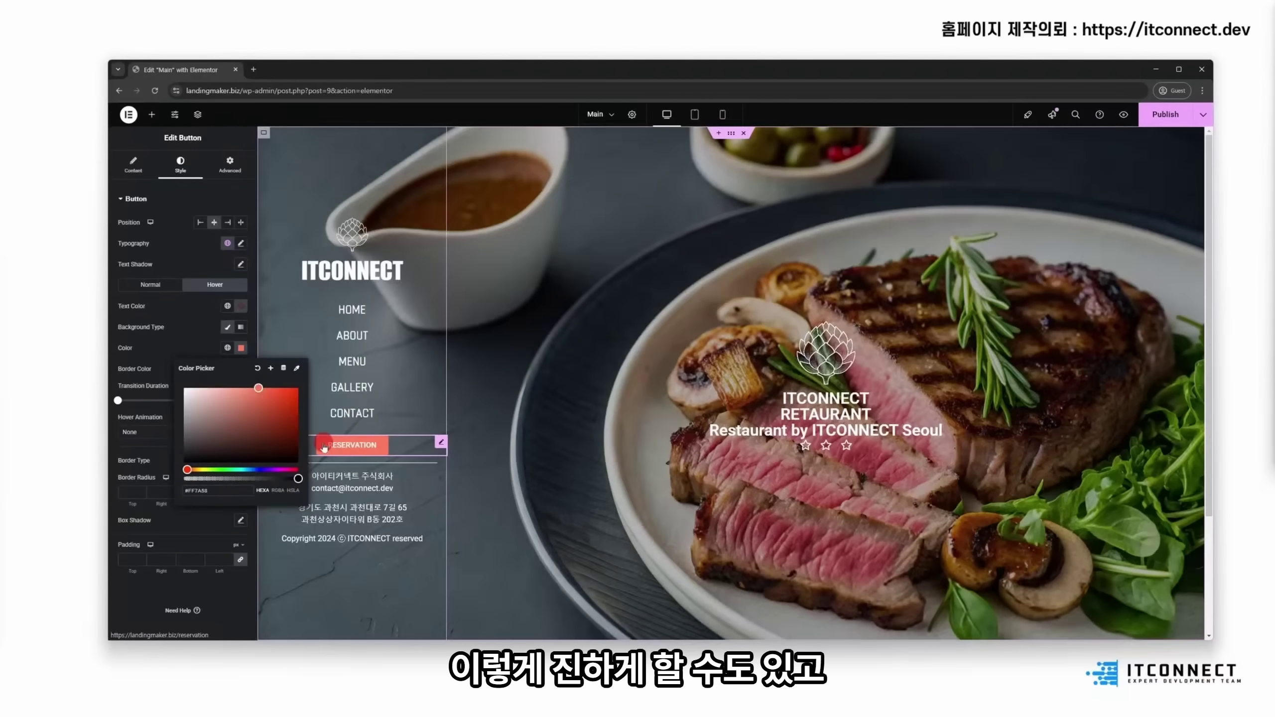
left_click_drag(259, 389, 207, 388)
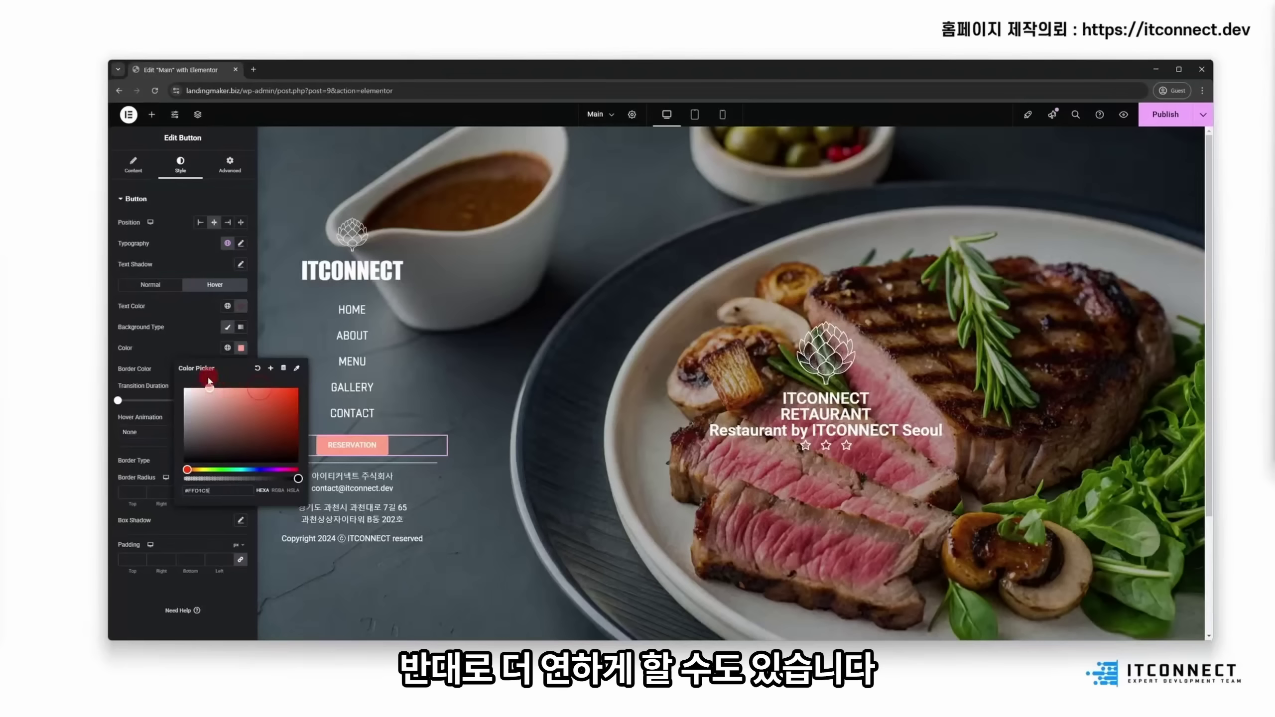
left_click_drag(206, 388, 225, 387)
left_click(321, 443)
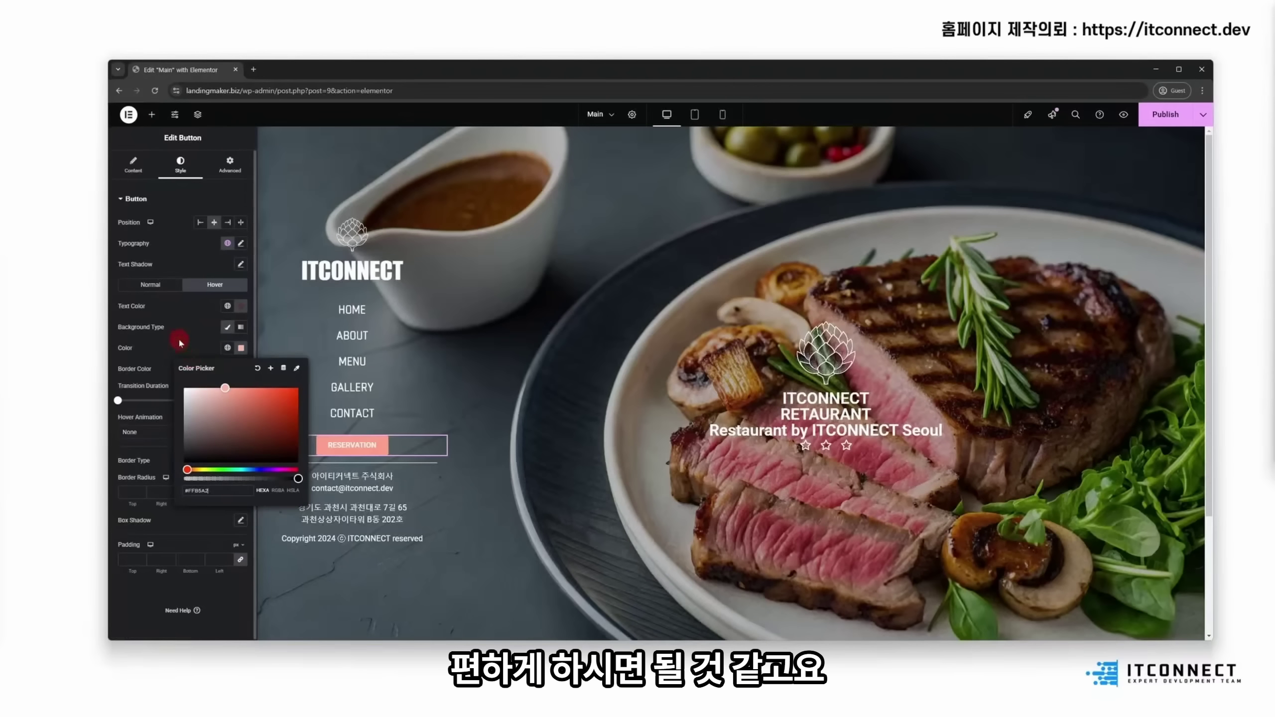
Step: Set the RESERVATION button's typography to the Chathura font family at a size of 42 px
left_click(246, 341)
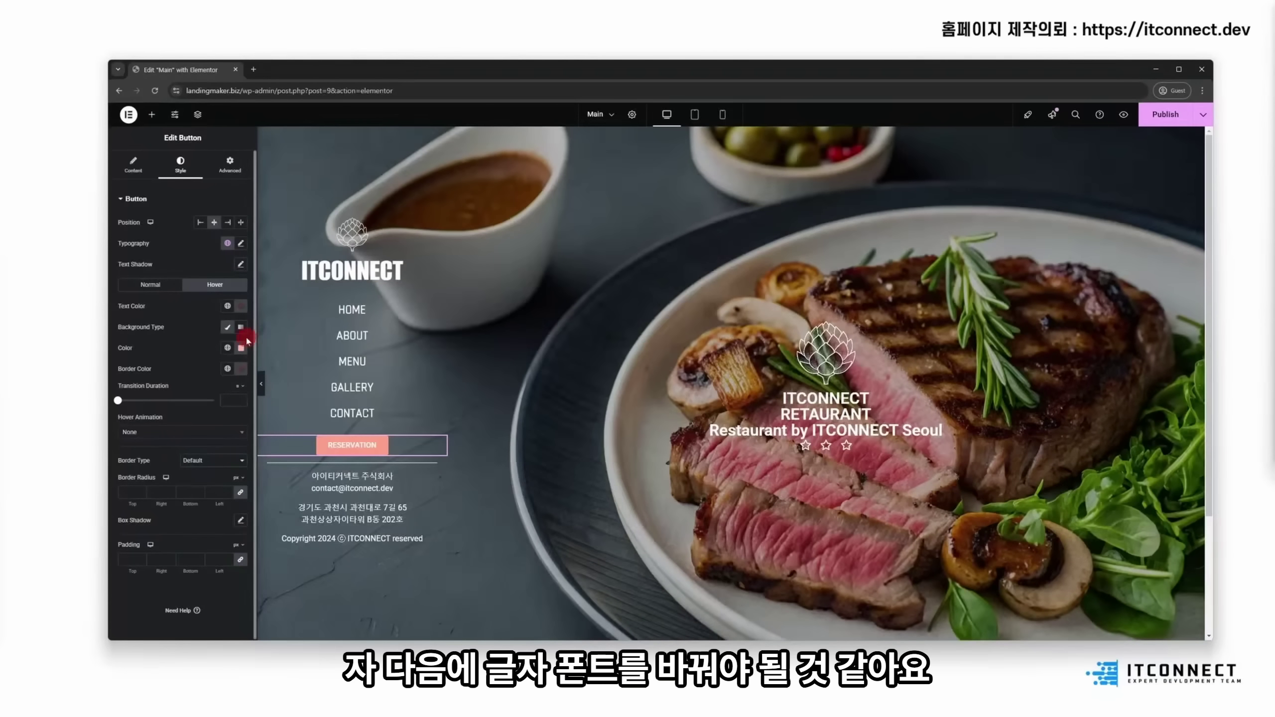
left_click(240, 303)
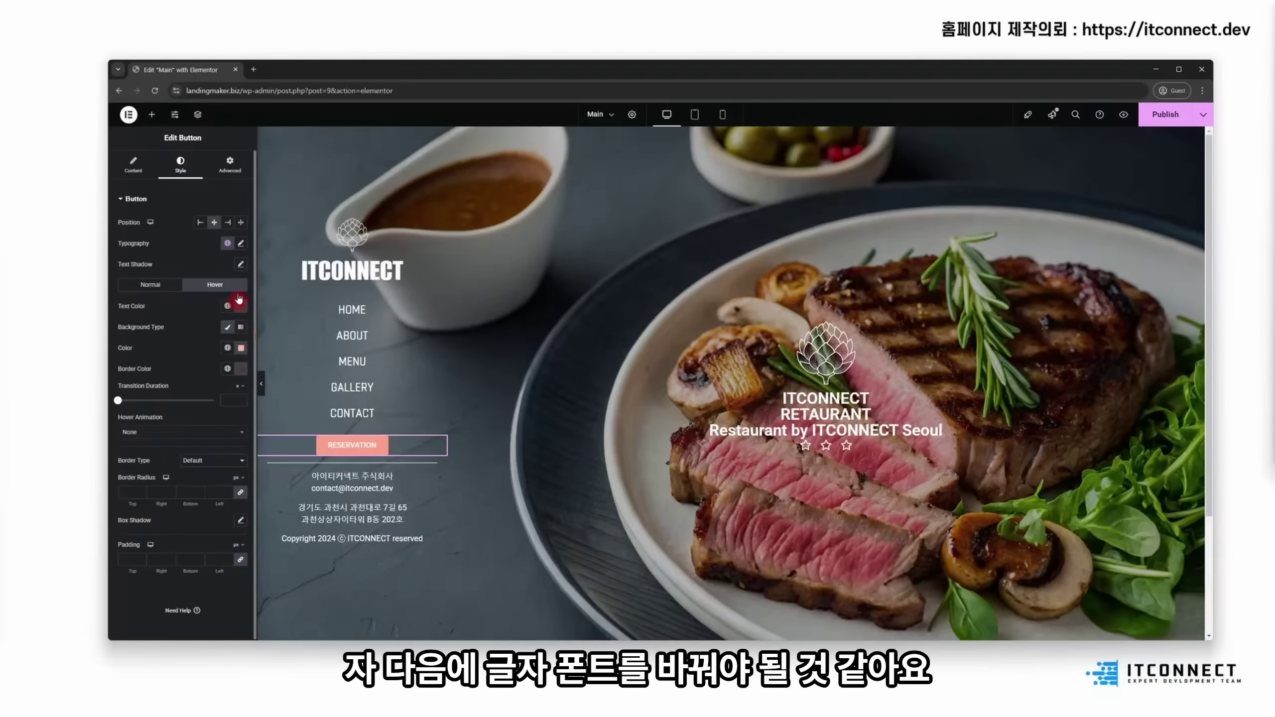
left_click(240, 244)
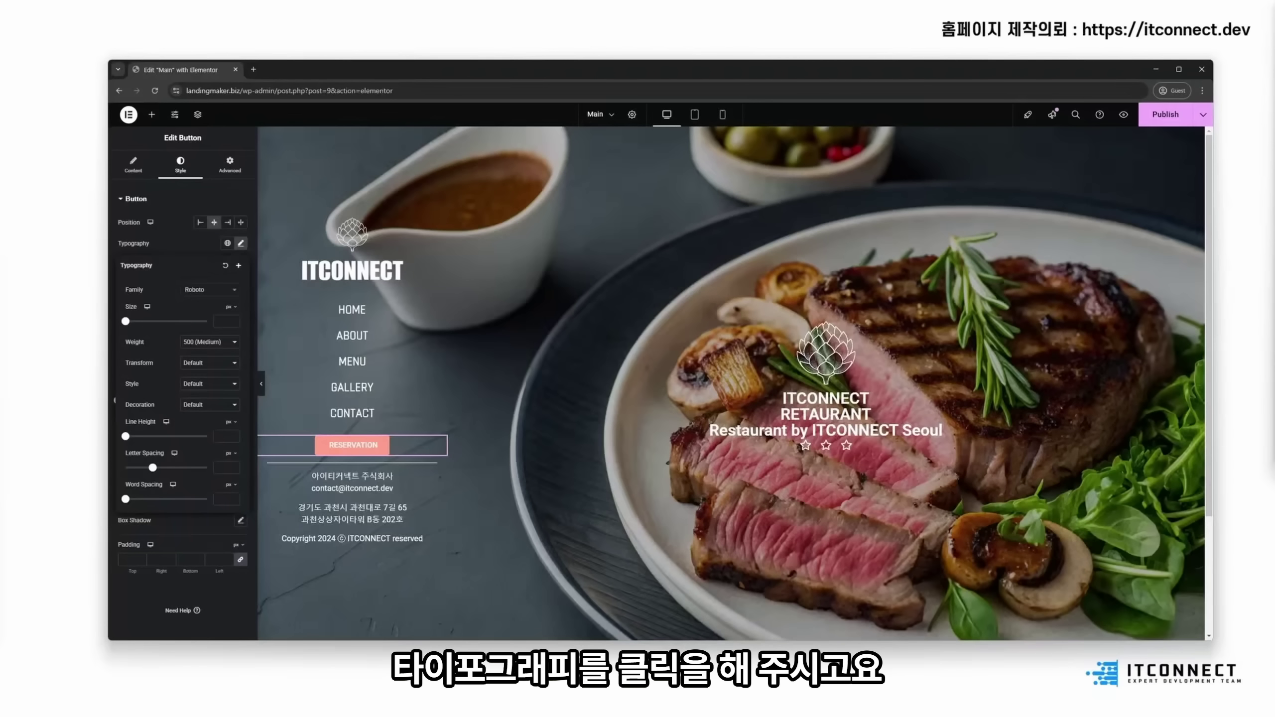
left_click(209, 291)
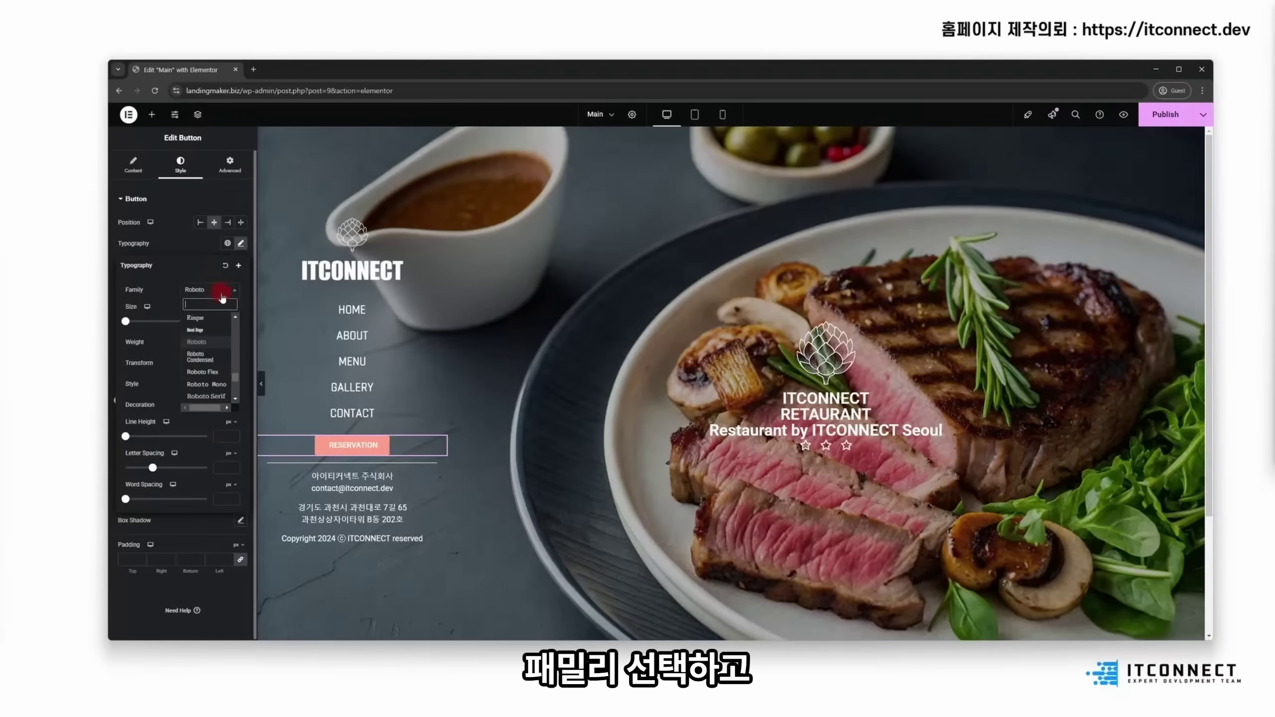
type("chat")
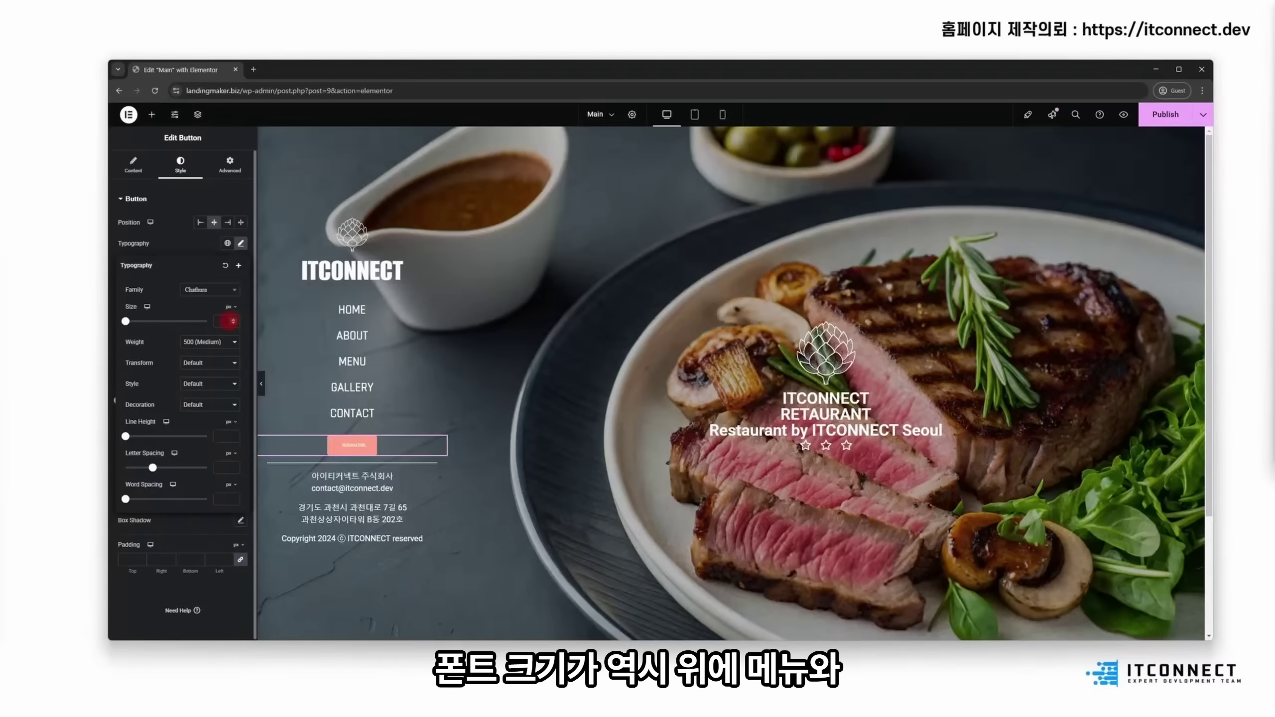
type("42")
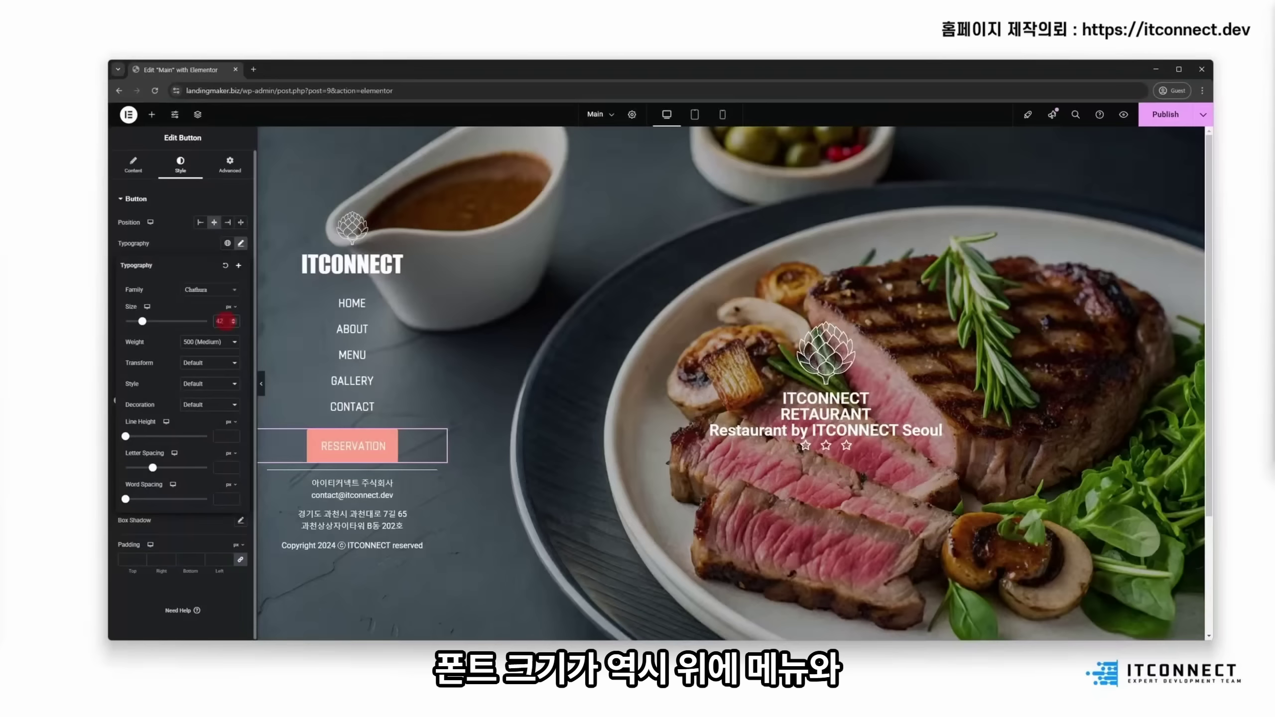
left_click(180, 241)
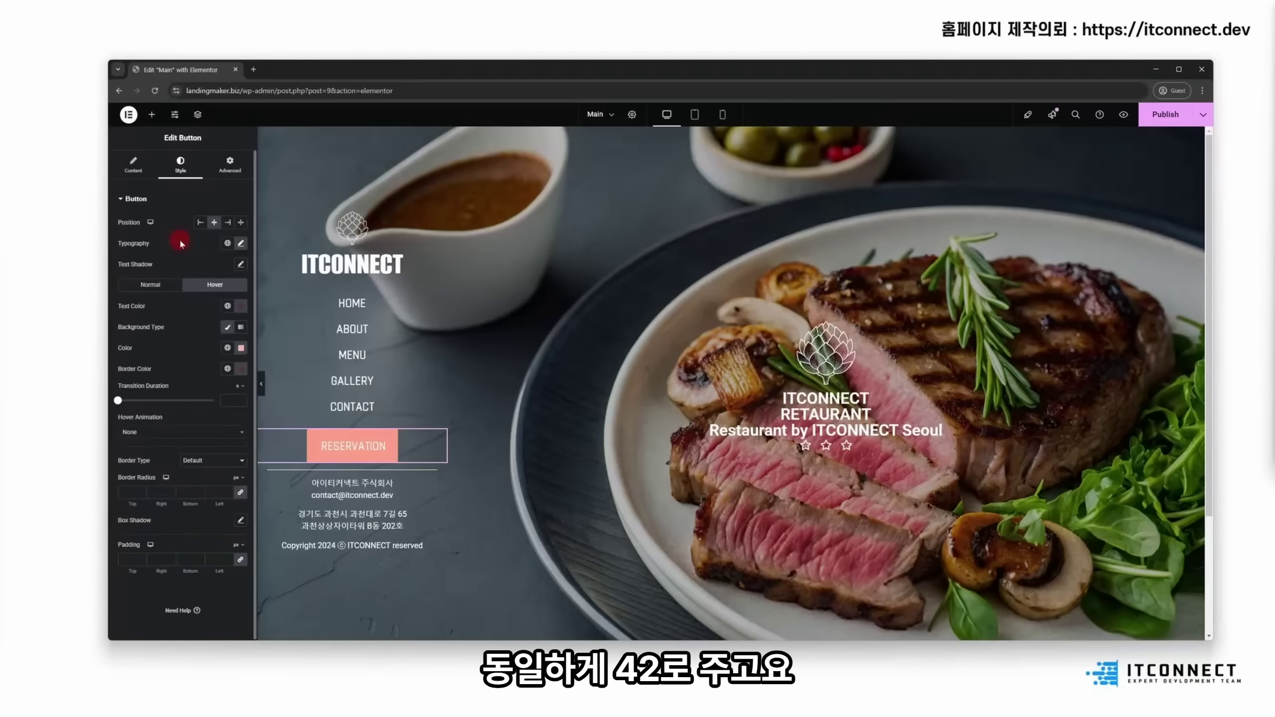
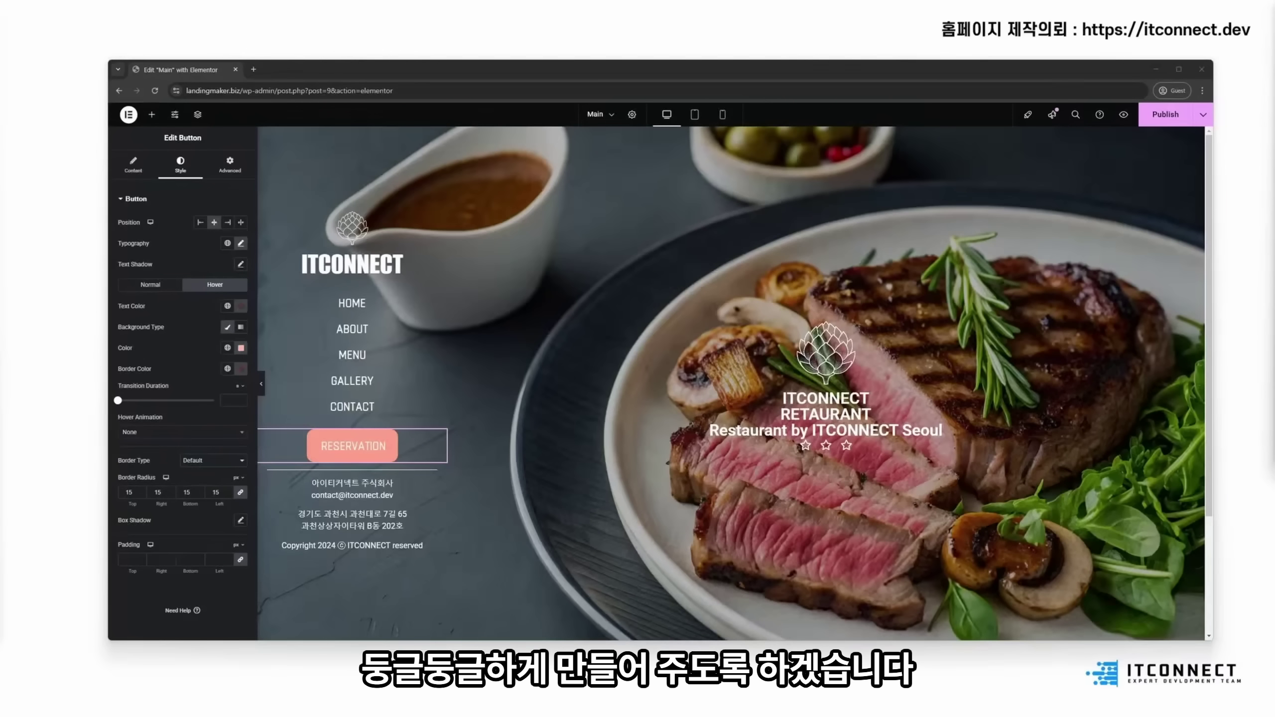
Step: Unlink the margin values of the sidebar divider and set its top and bottom margins to 20 px
left_click(355, 471)
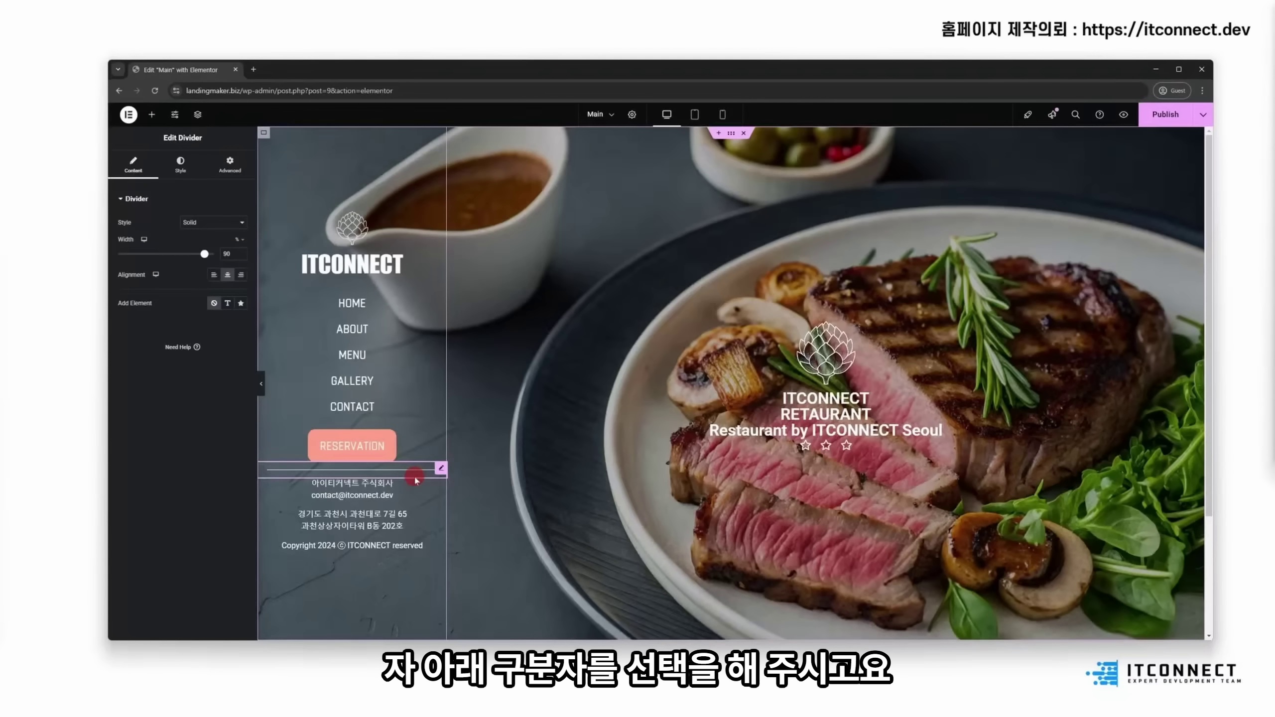
left_click(218, 167)
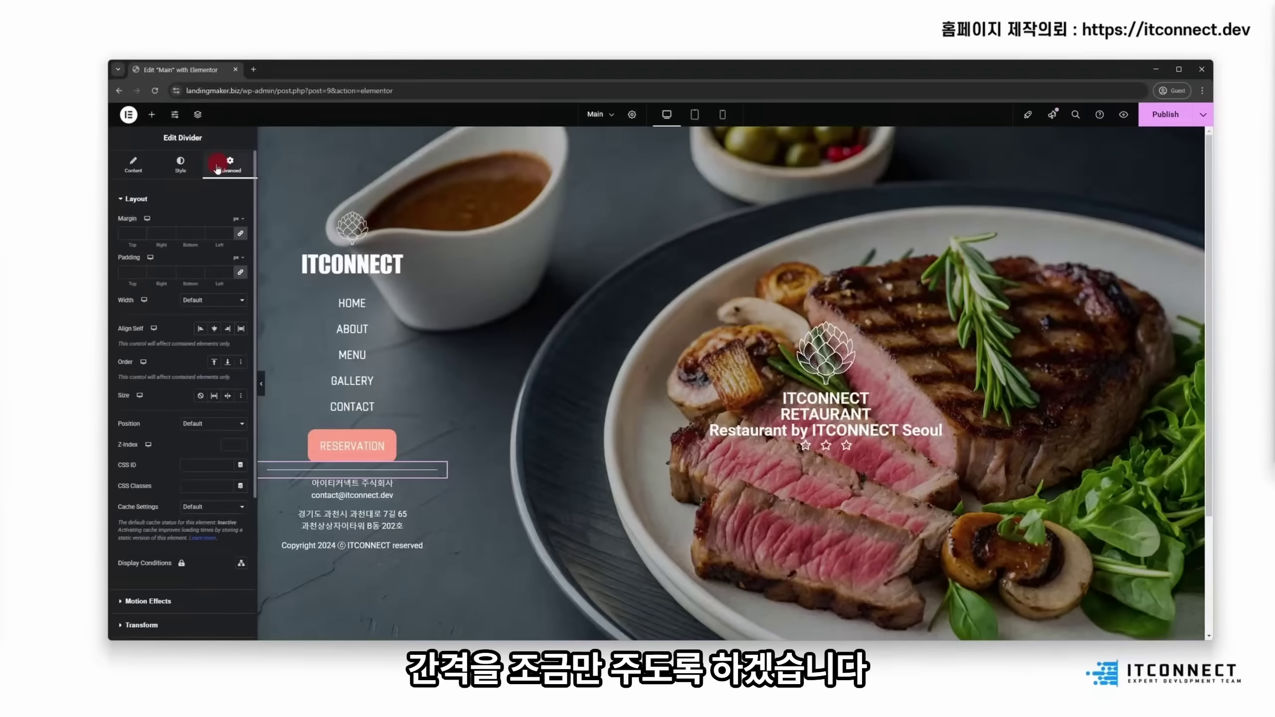
left_click(242, 233)
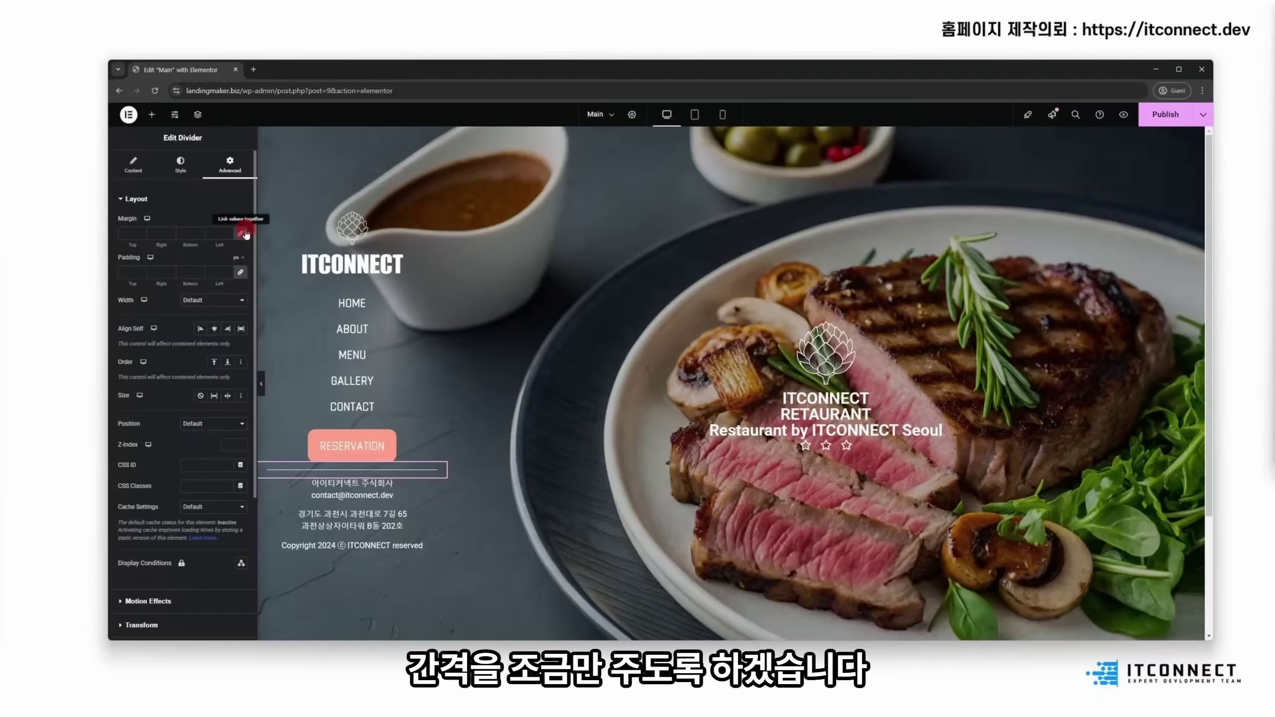
left_click(130, 232)
type("20")
double_click(185, 233)
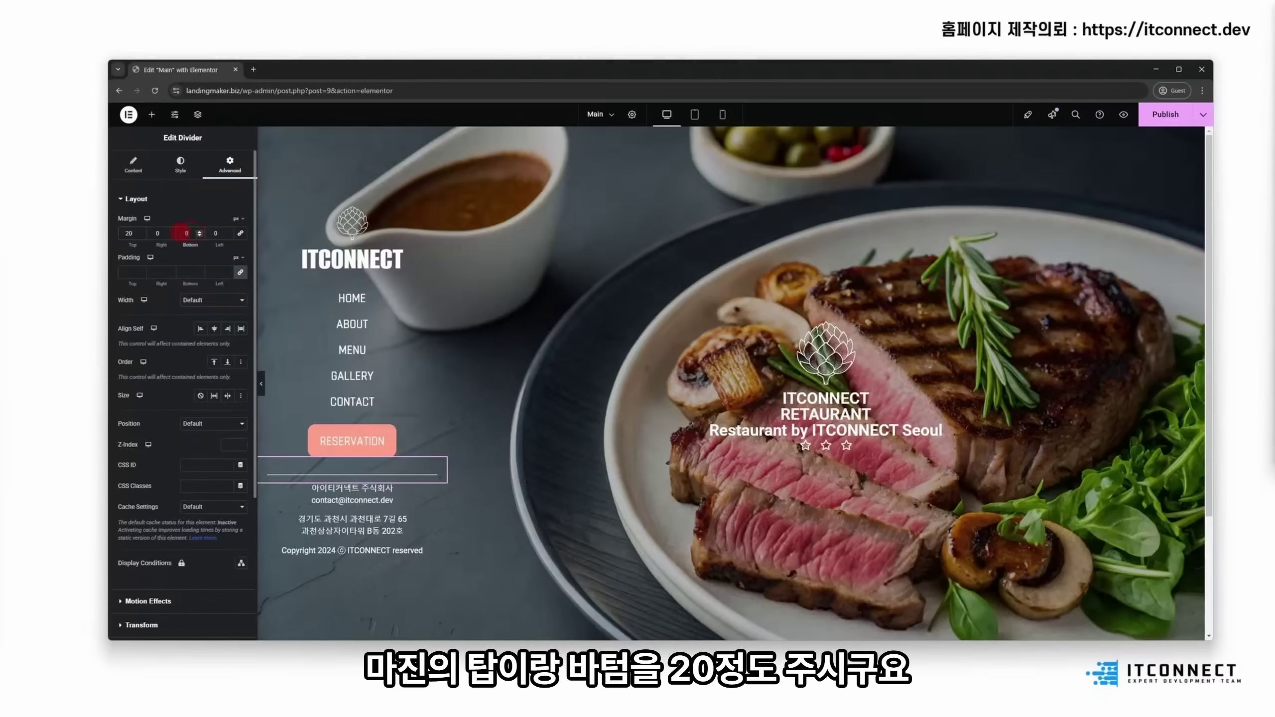
type("20")
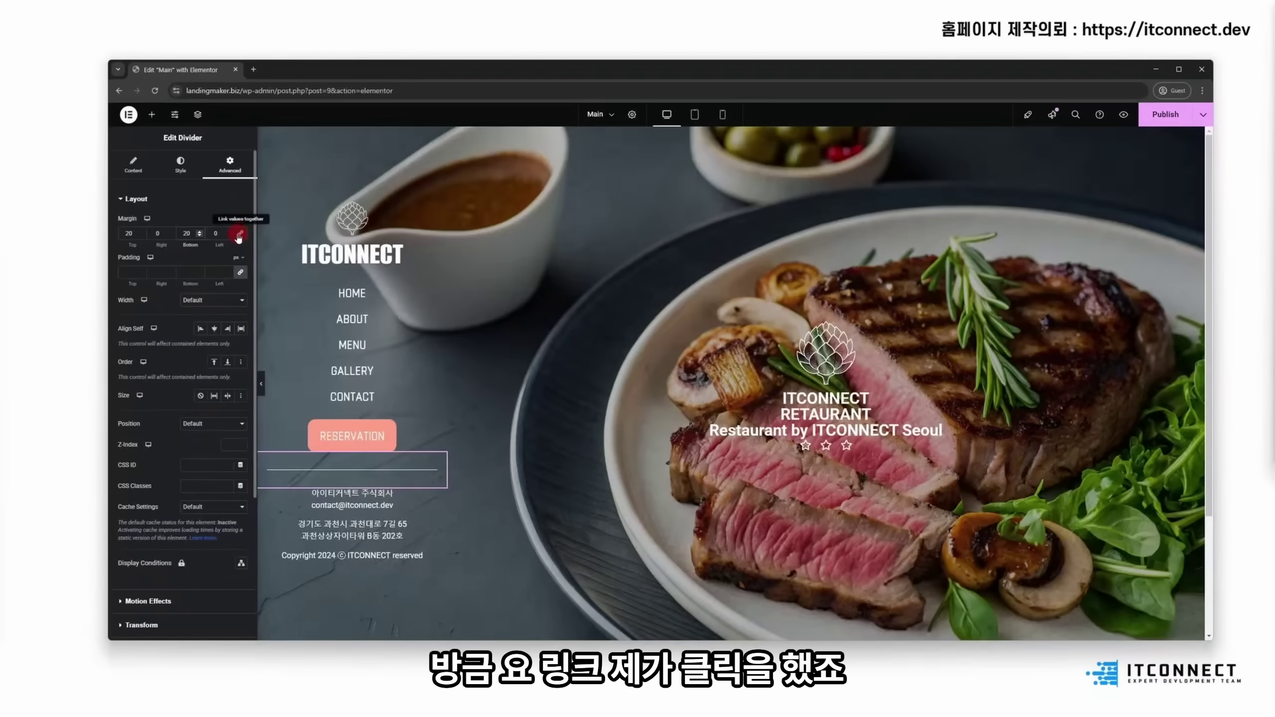
Step: Link the sidebar divider's four margin values together and clear them all at once
left_click(241, 234)
left_click(217, 233)
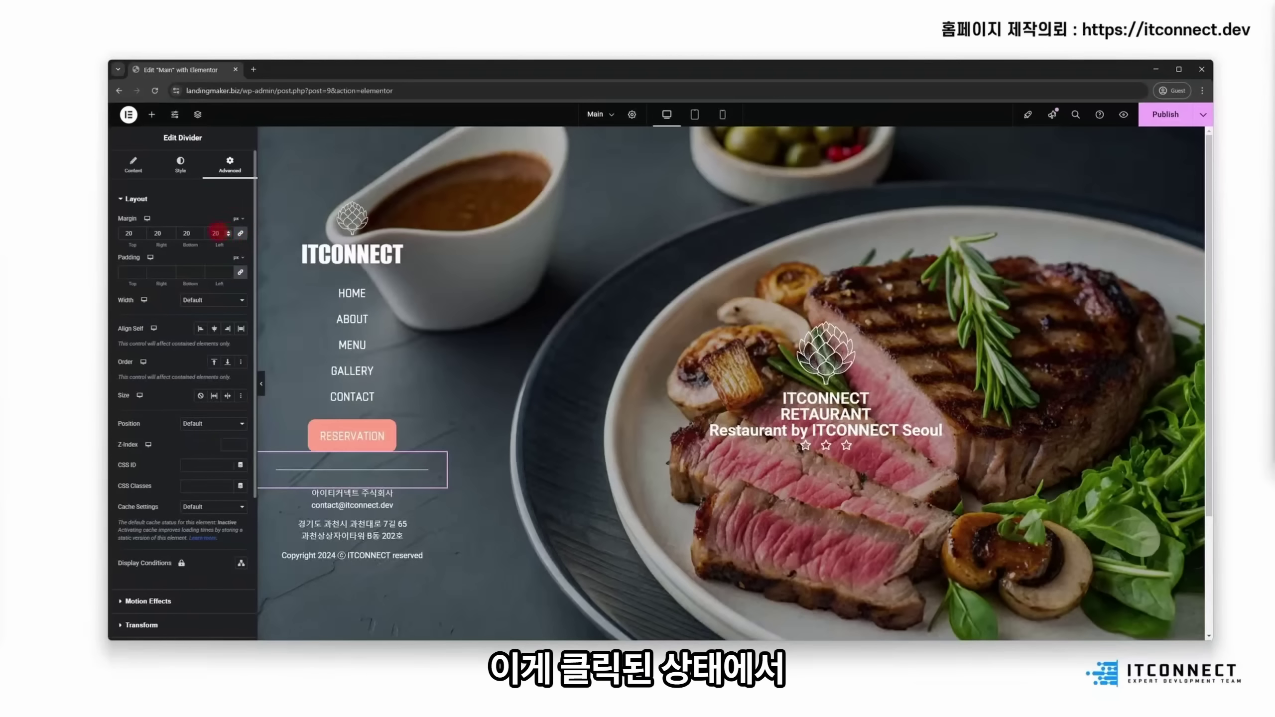
type("0")
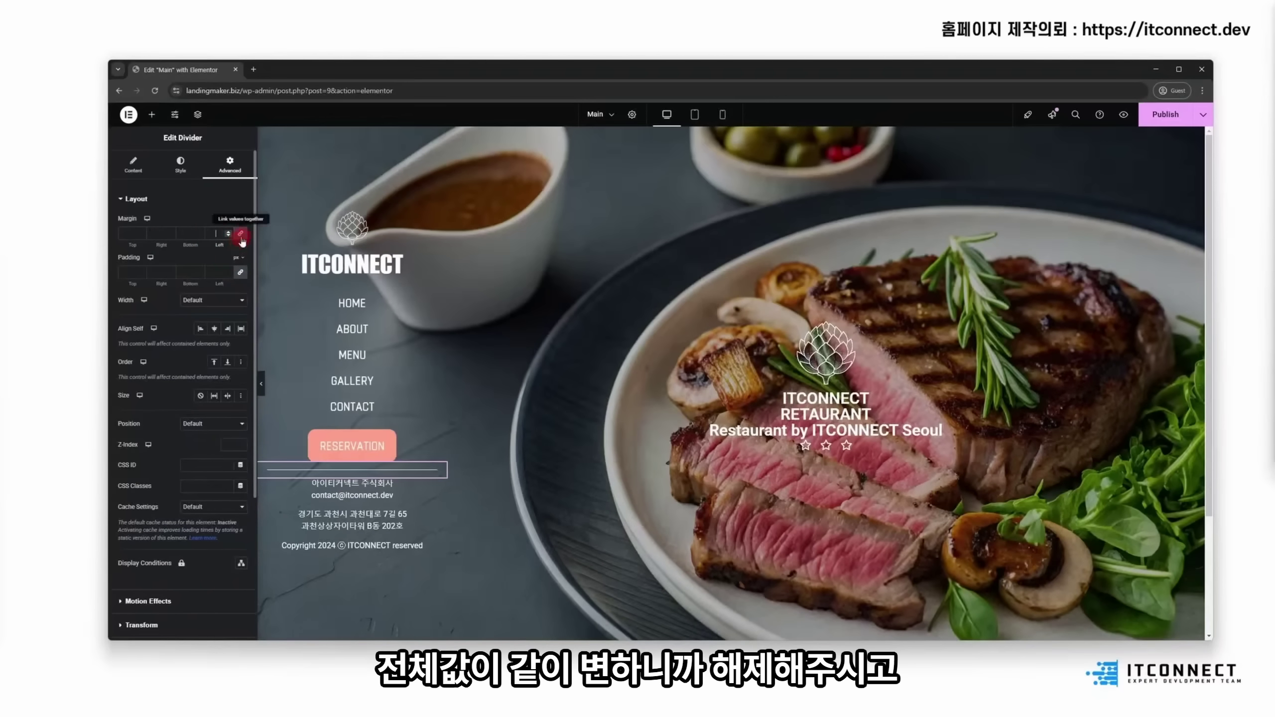
Step: Unlink the divider's margin values again and re-enter 20 px for the top and bottom margins
left_click(241, 233)
left_click(157, 232)
type("20")
left_click(185, 233)
type("20")
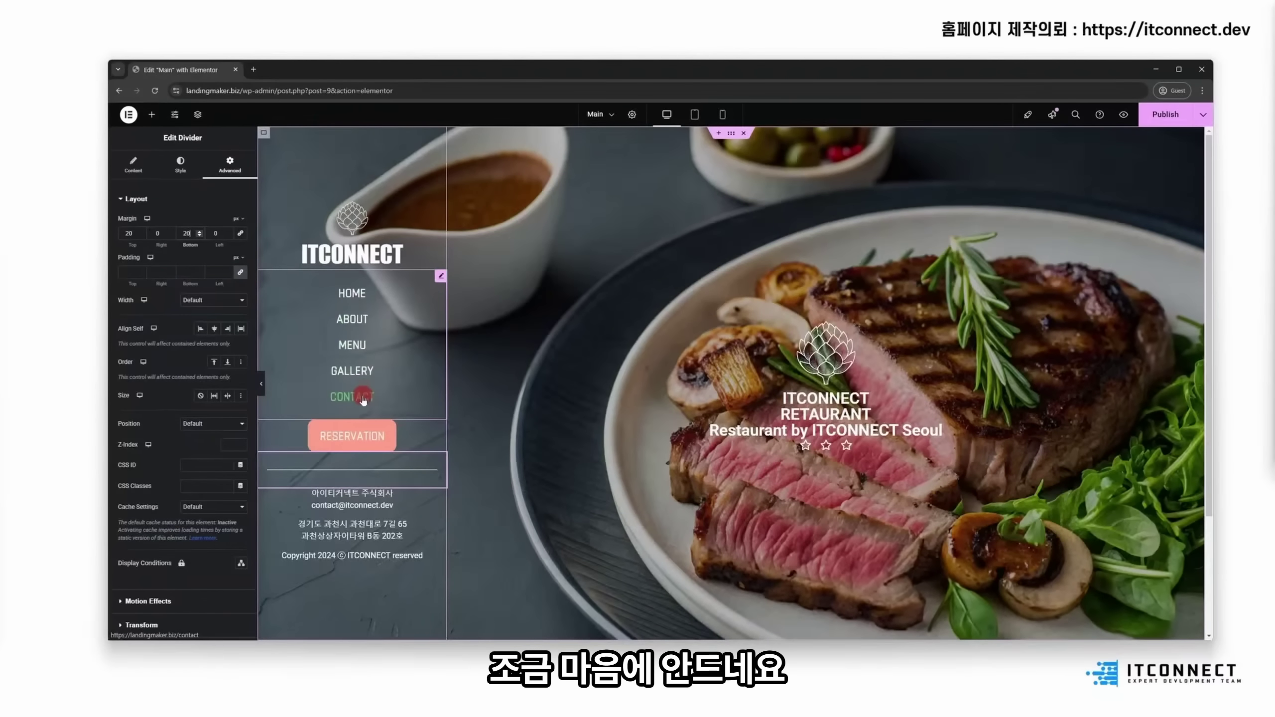
Step: Change the hover text color of the sidebar navigation menu to orange
left_click(440, 278)
left_click(181, 168)
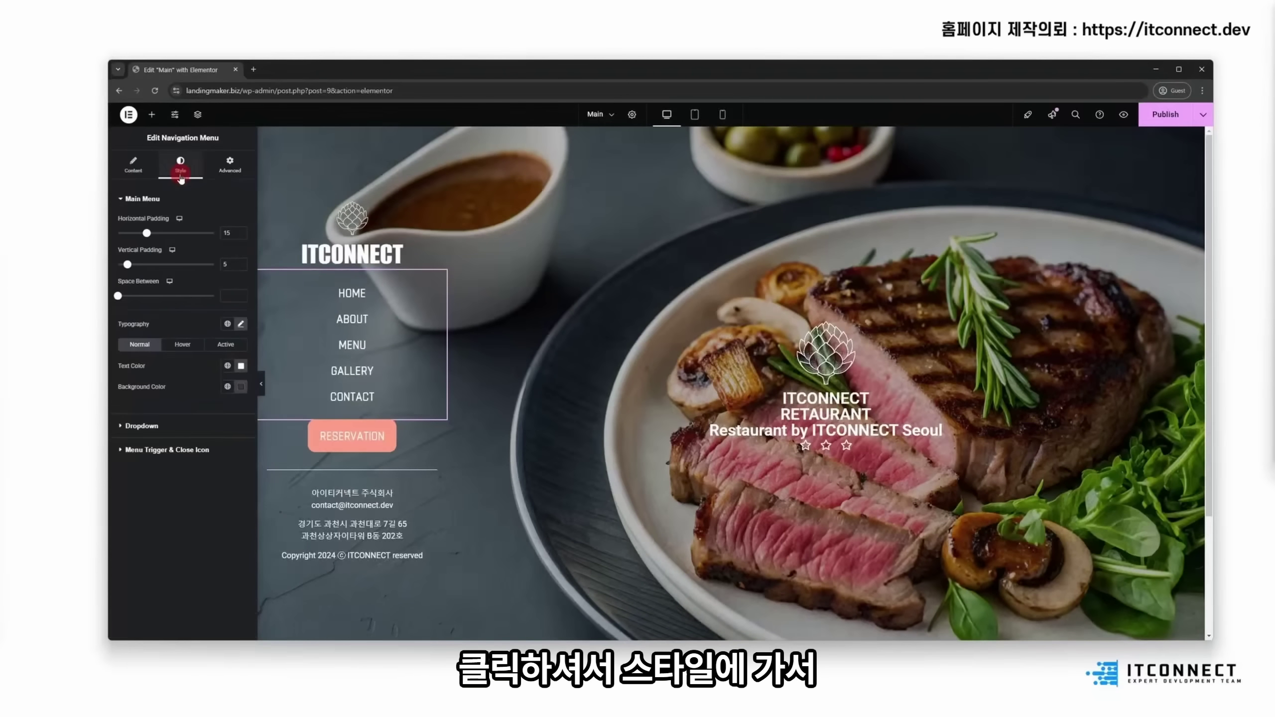
left_click(192, 342)
left_click(184, 344)
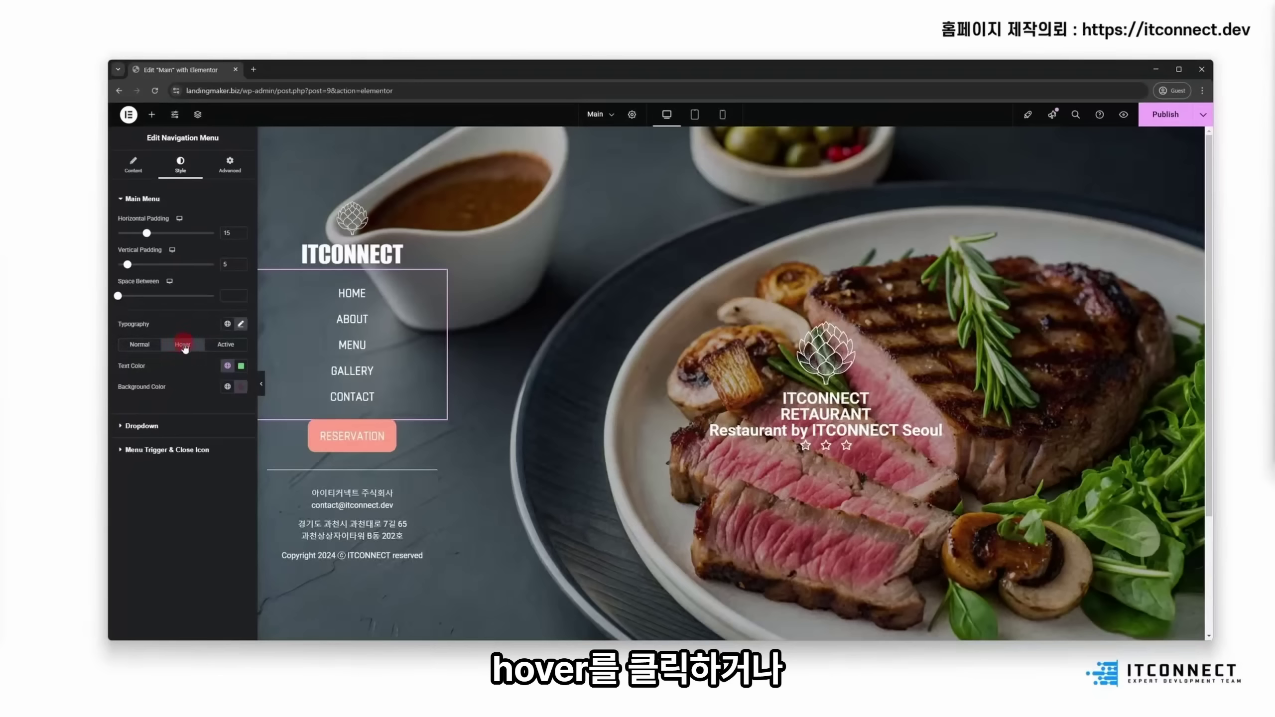
left_click(232, 347)
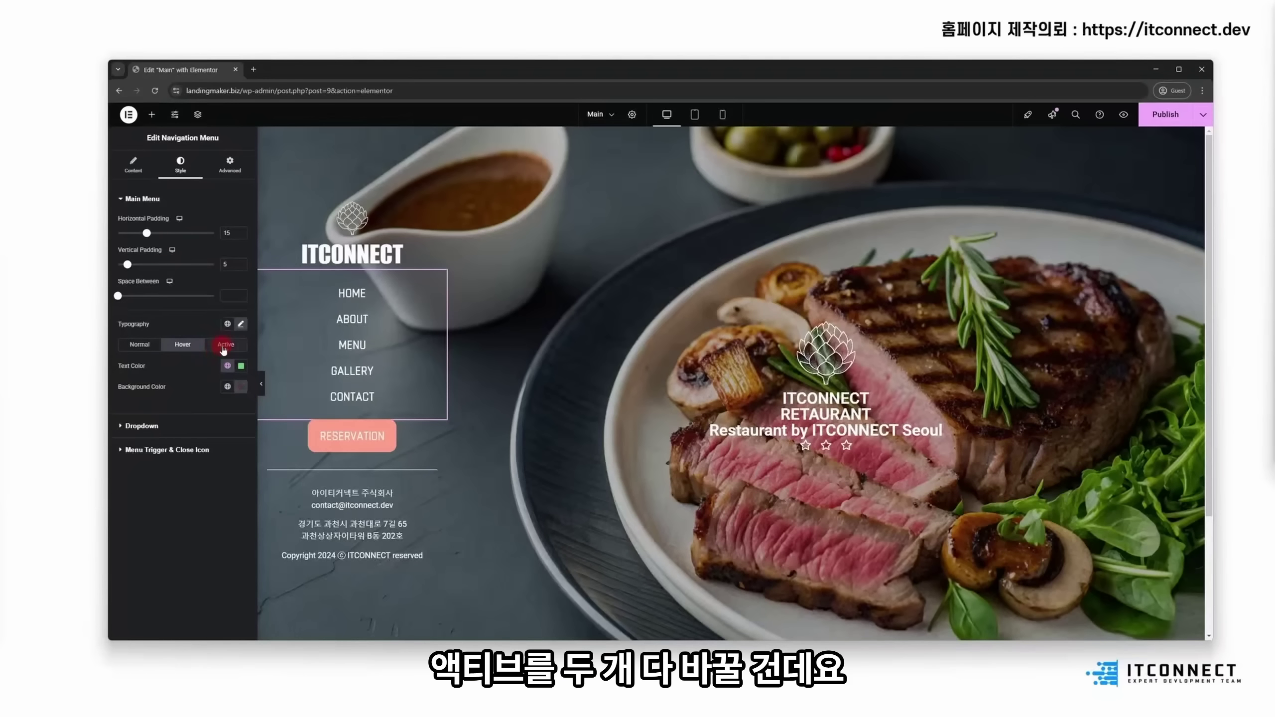
left_click(187, 345)
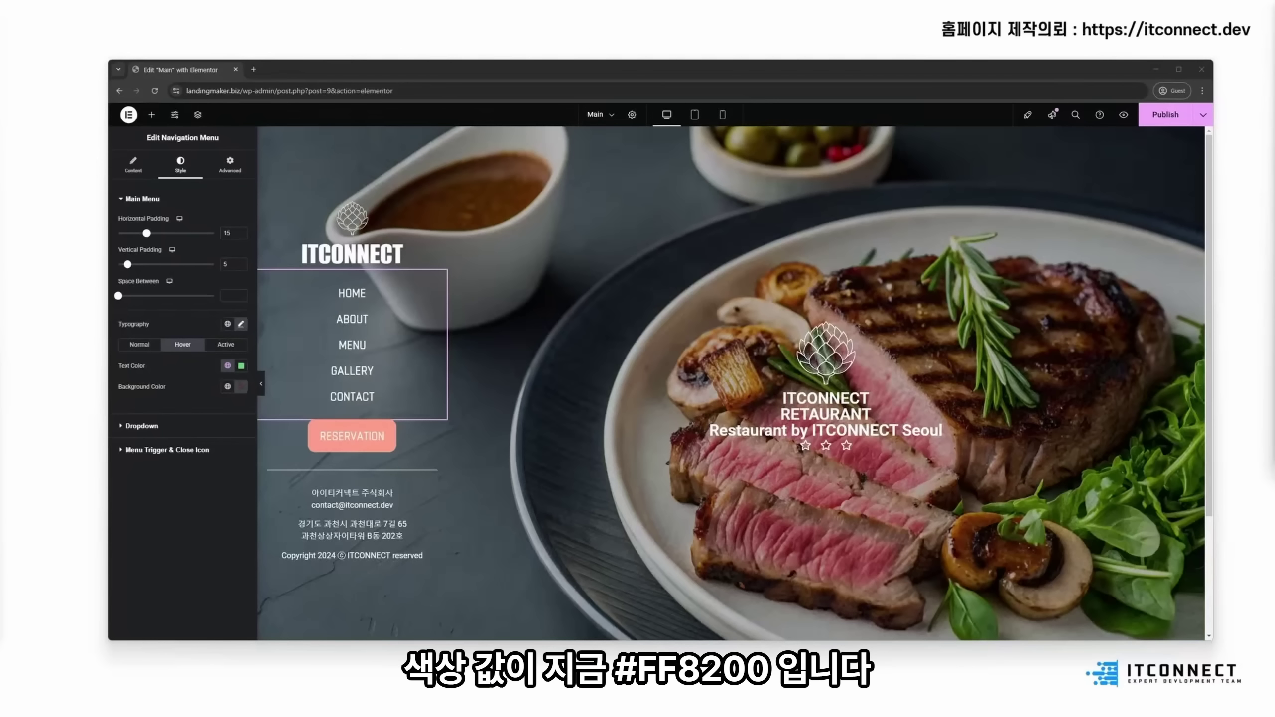
left_click(233, 363)
left_click(234, 527)
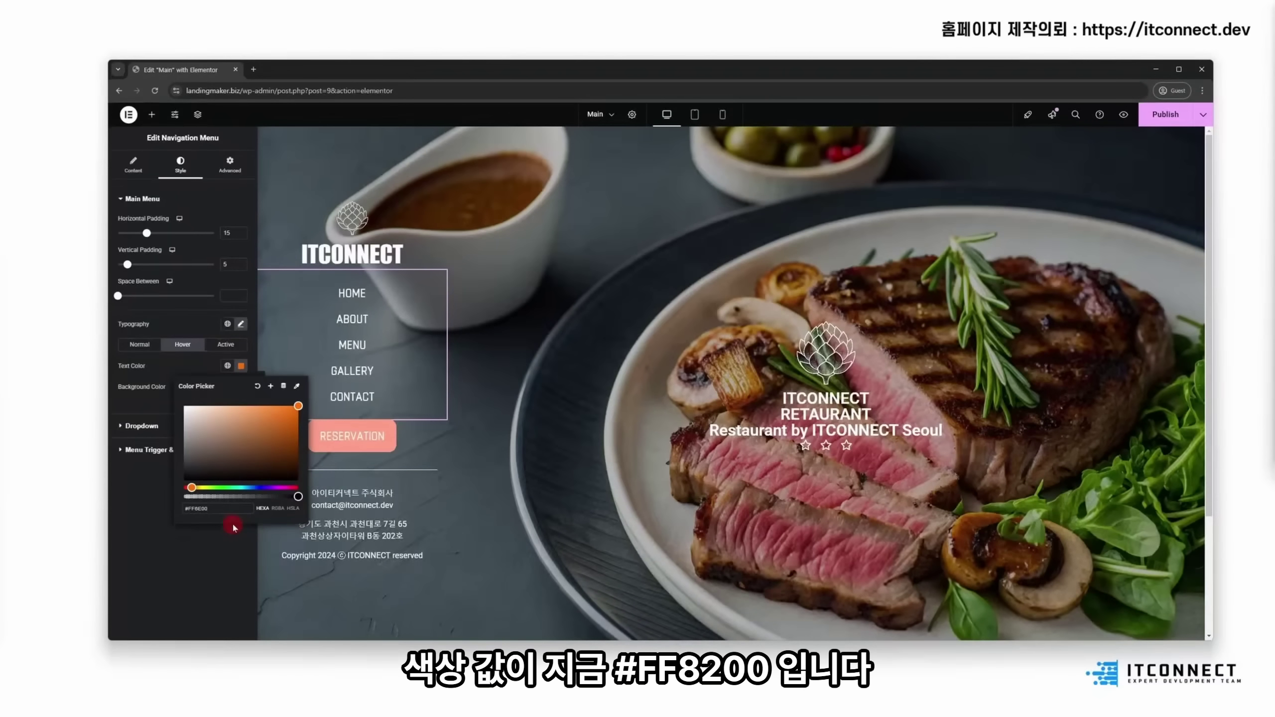
left_click(186, 547)
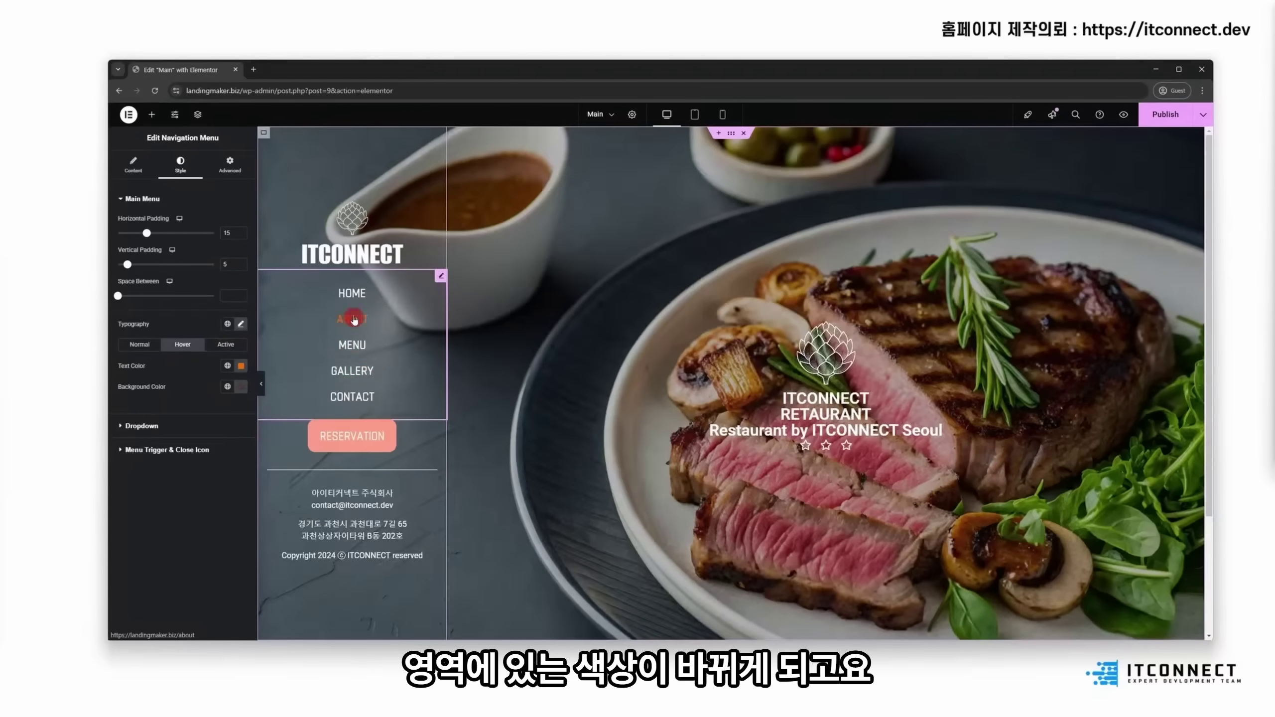
Step: Set the navigation menu's active text color to the same orange as the hover state and save the page
left_click(225, 344)
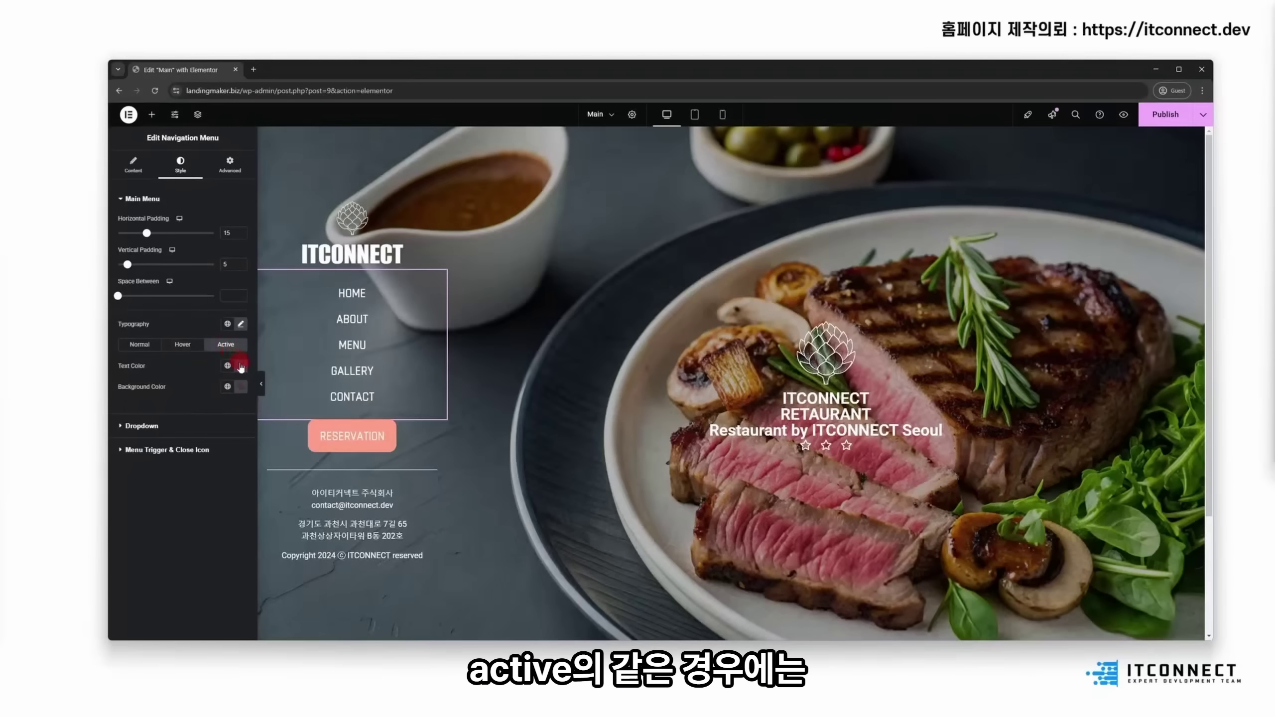
left_click(241, 366)
left_click(211, 529)
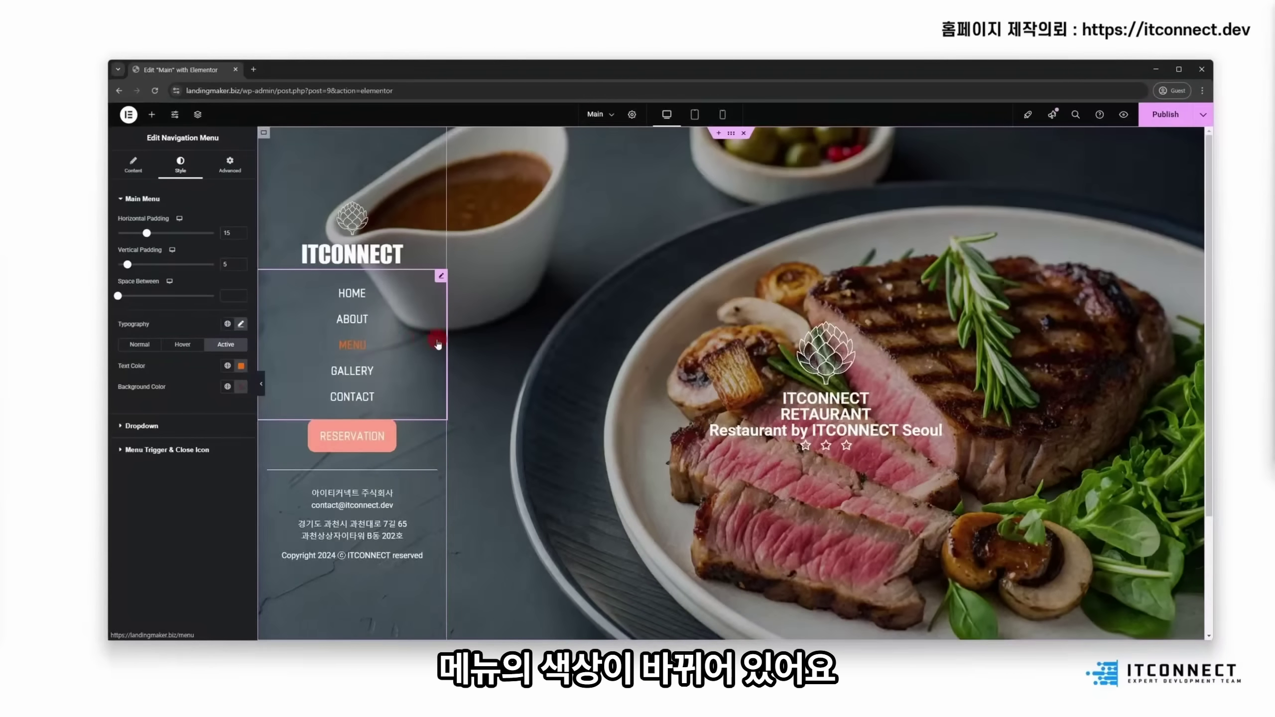
left_click(198, 345)
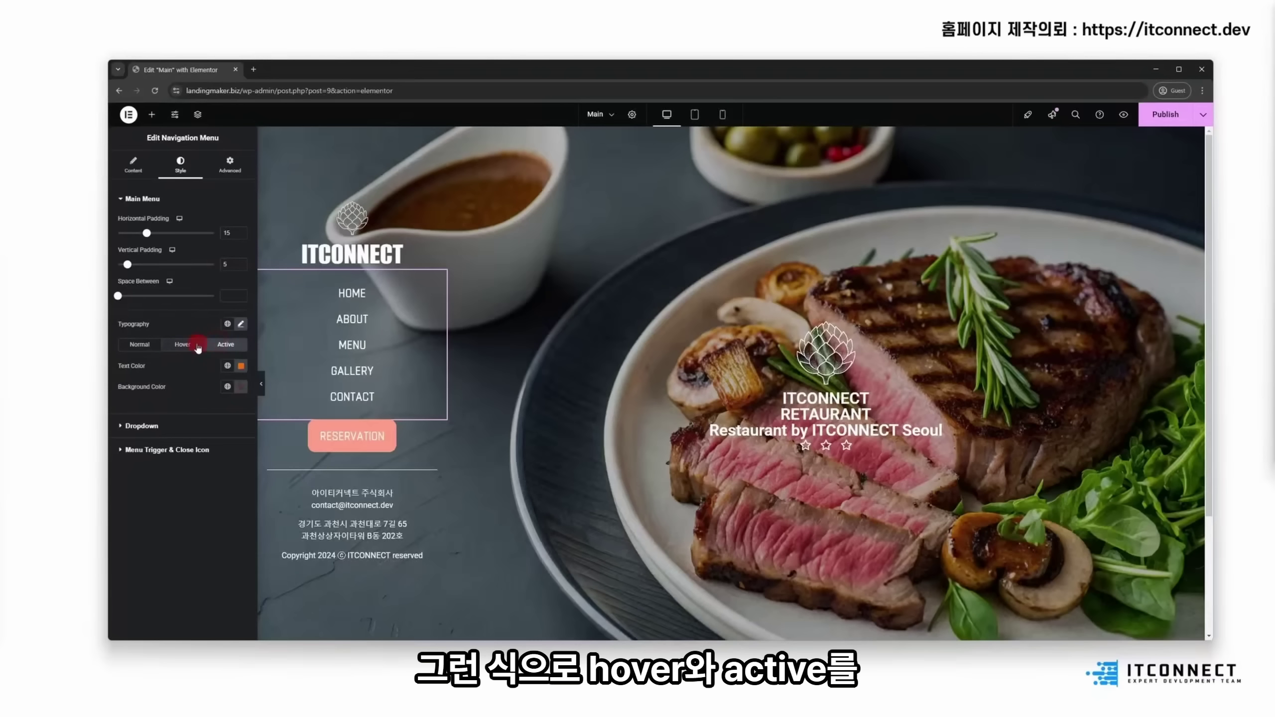
left_click(227, 346)
left_click(241, 371)
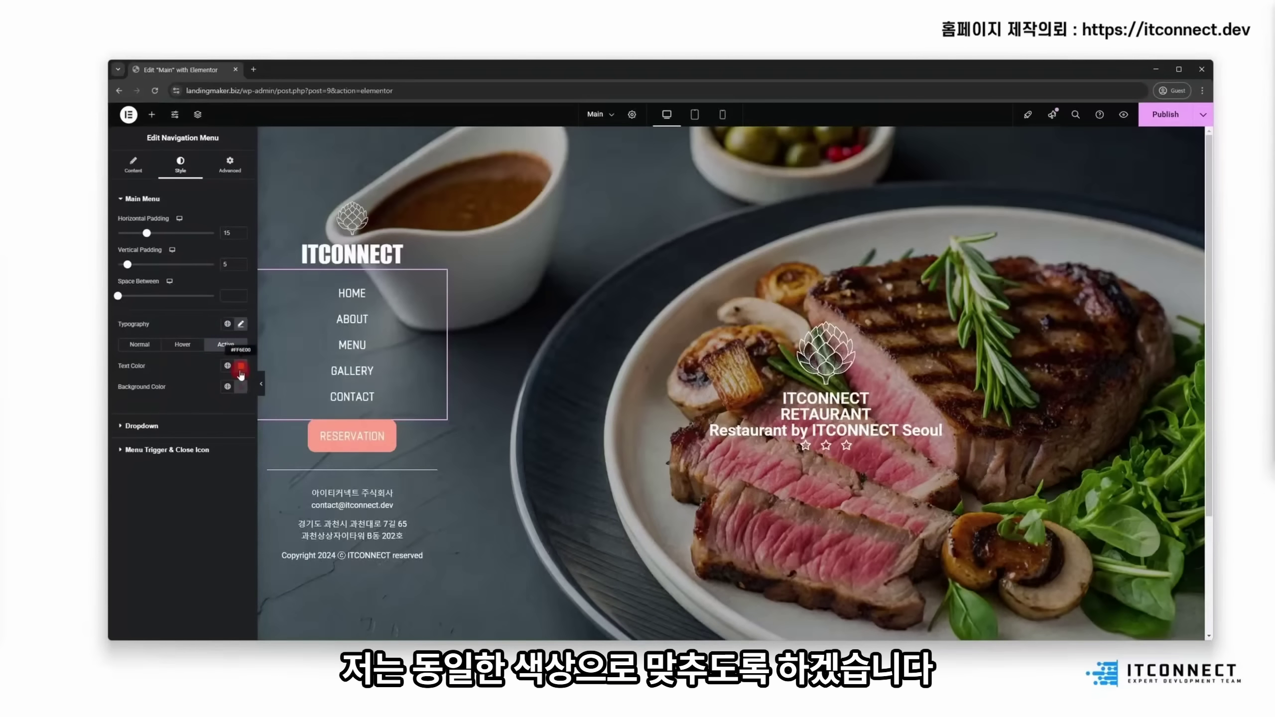
key("ctrl+s")
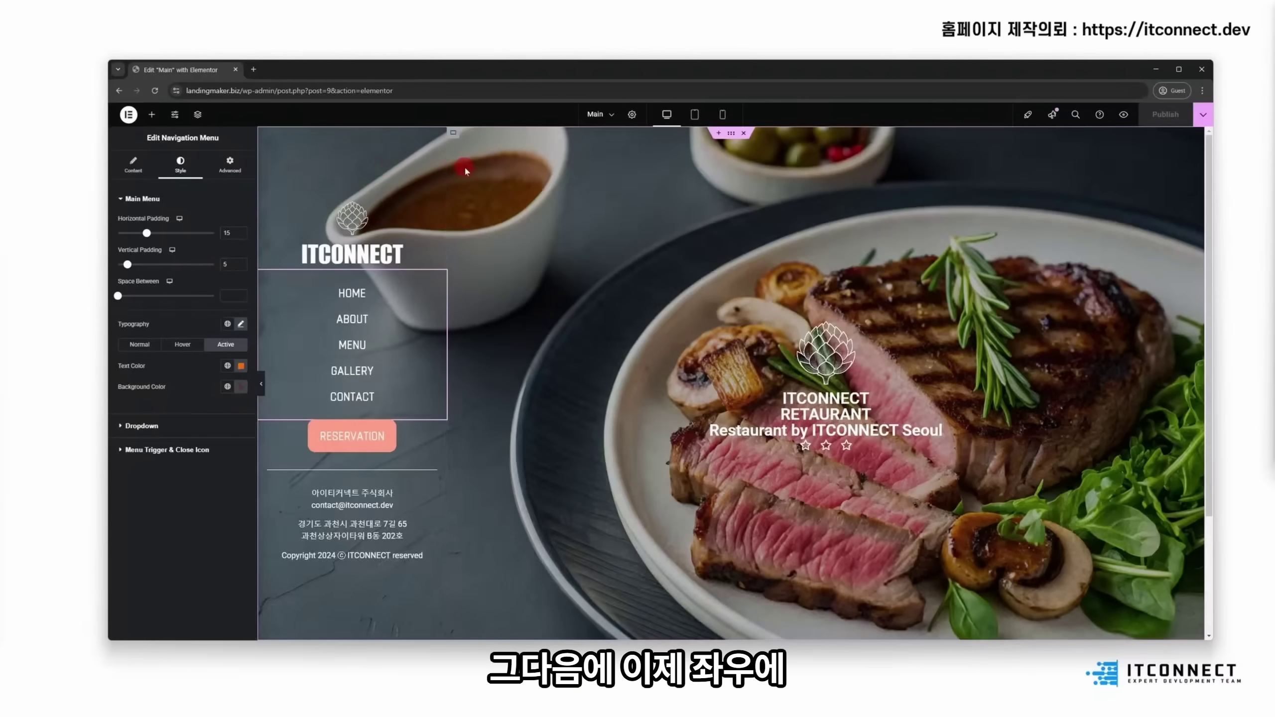
Step: Preview the Main page in a new browser tab and return to the Elementor editor
left_click(474, 156)
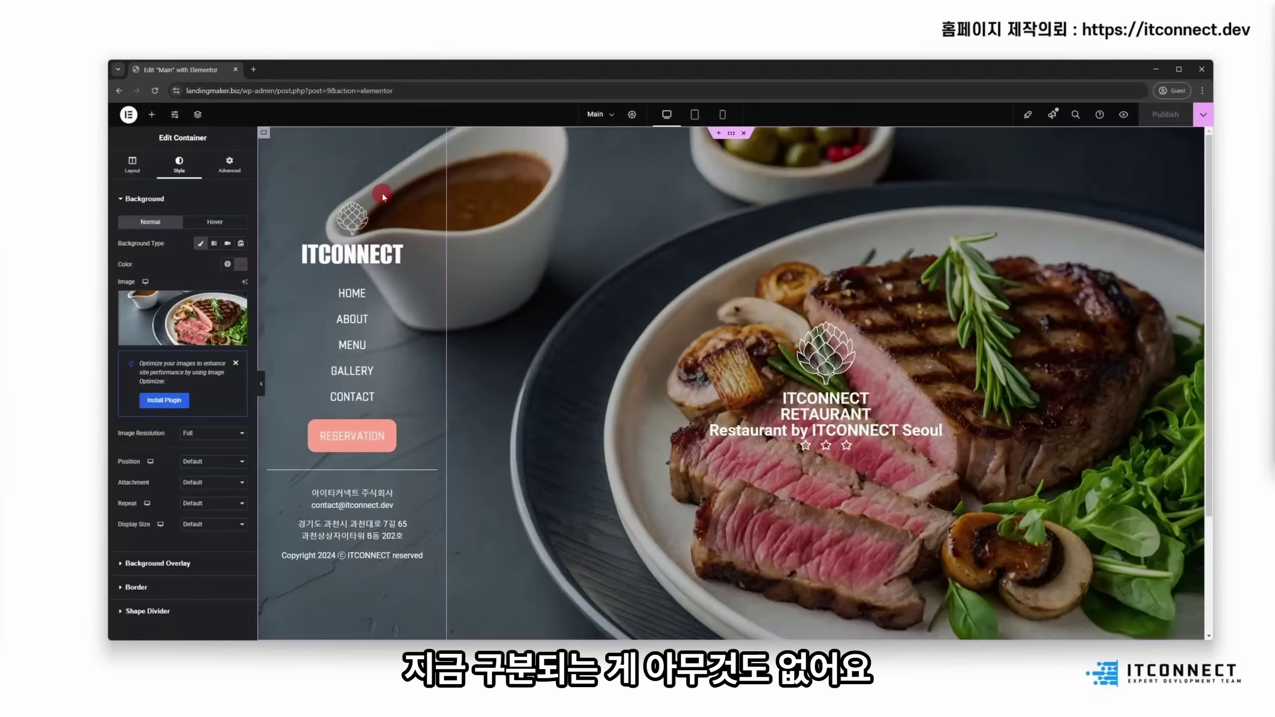
left_click(1124, 114)
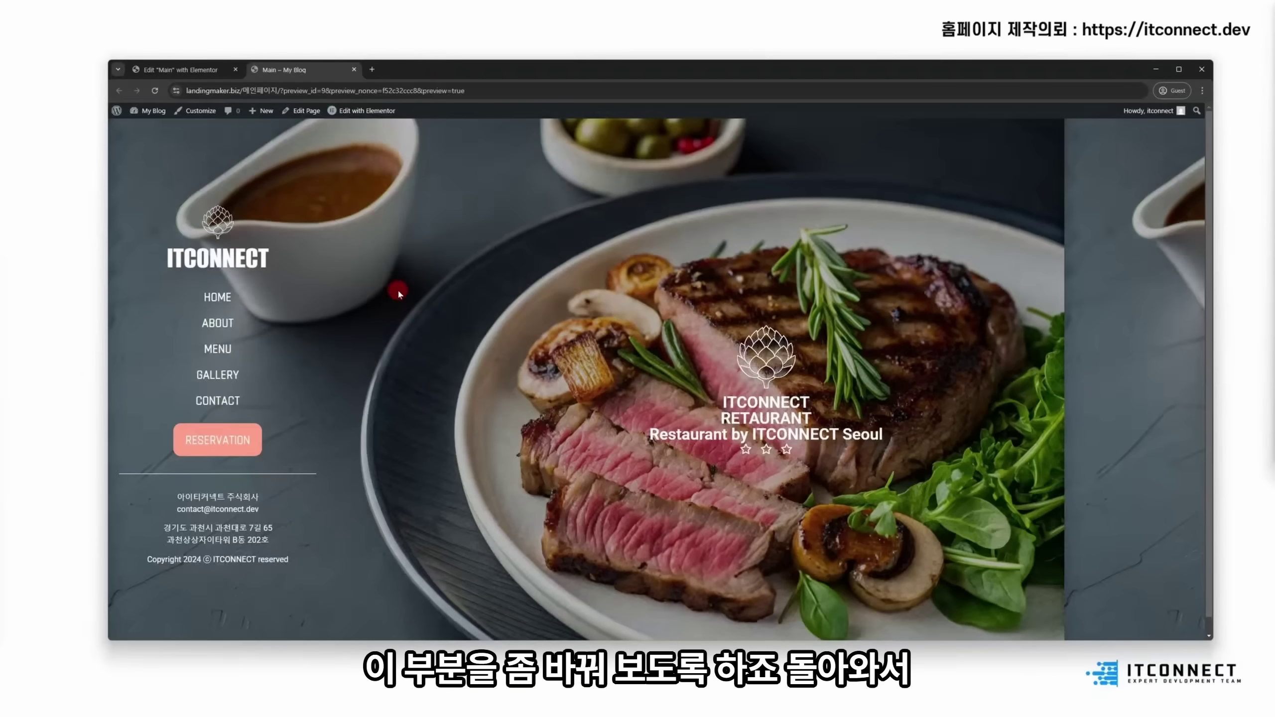
left_click(212, 75)
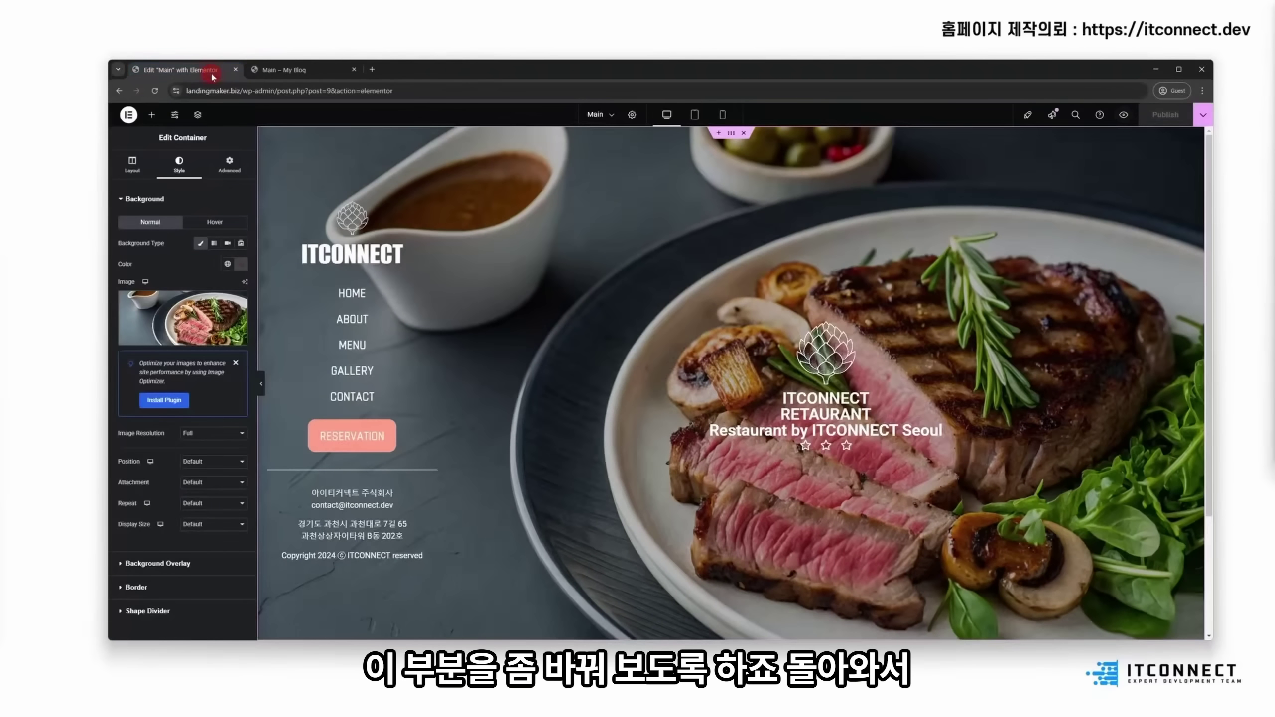
Step: Add a box shadow with the default settings to the sidebar container and save the page
left_click(264, 133)
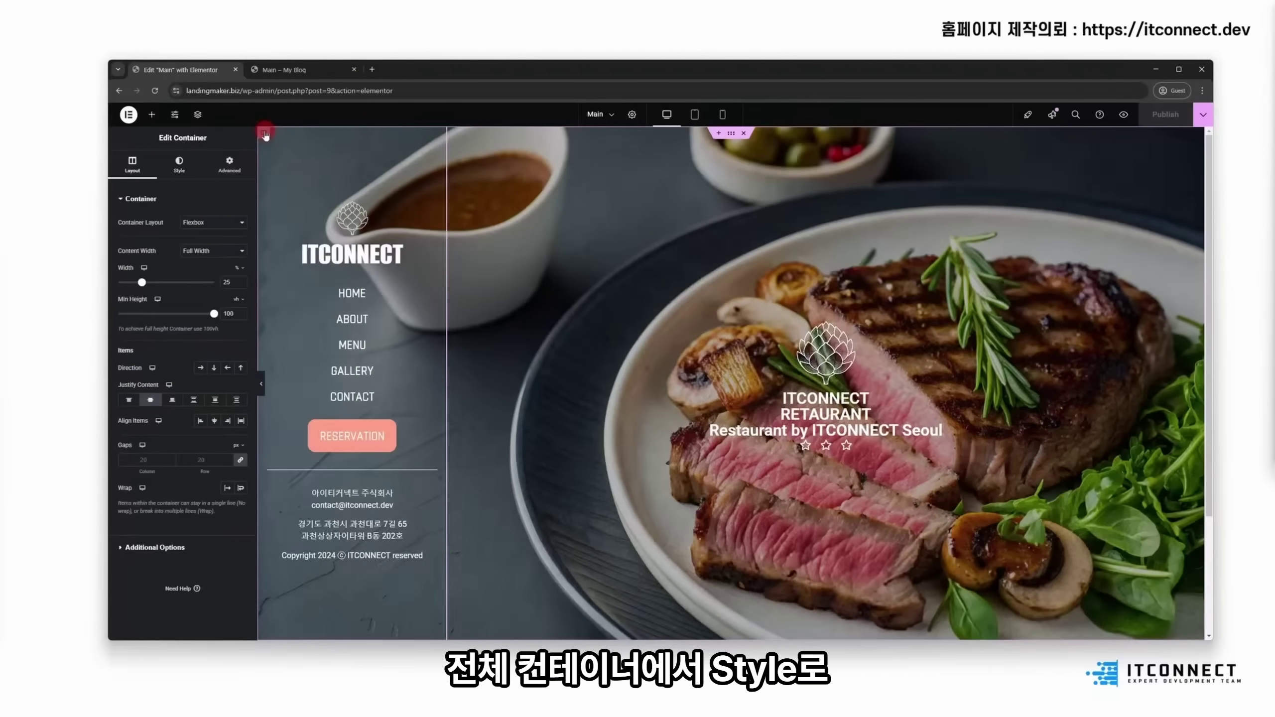
left_click(180, 169)
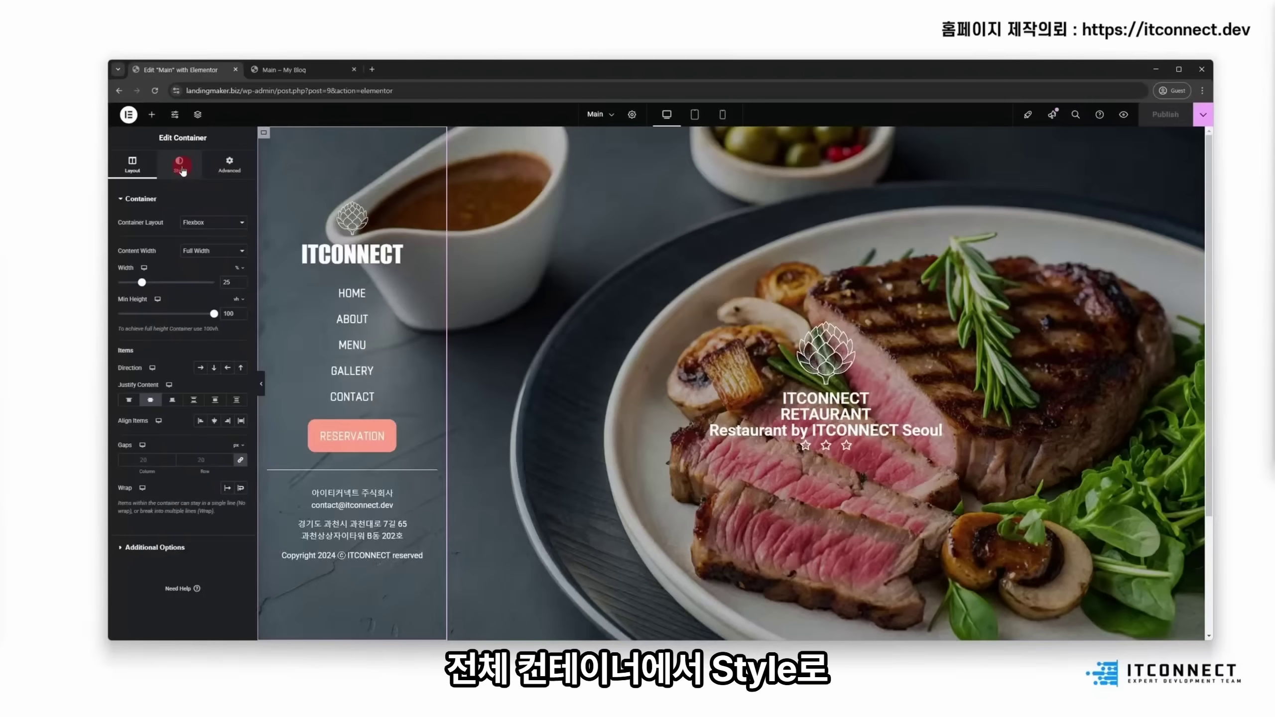
left_click(183, 311)
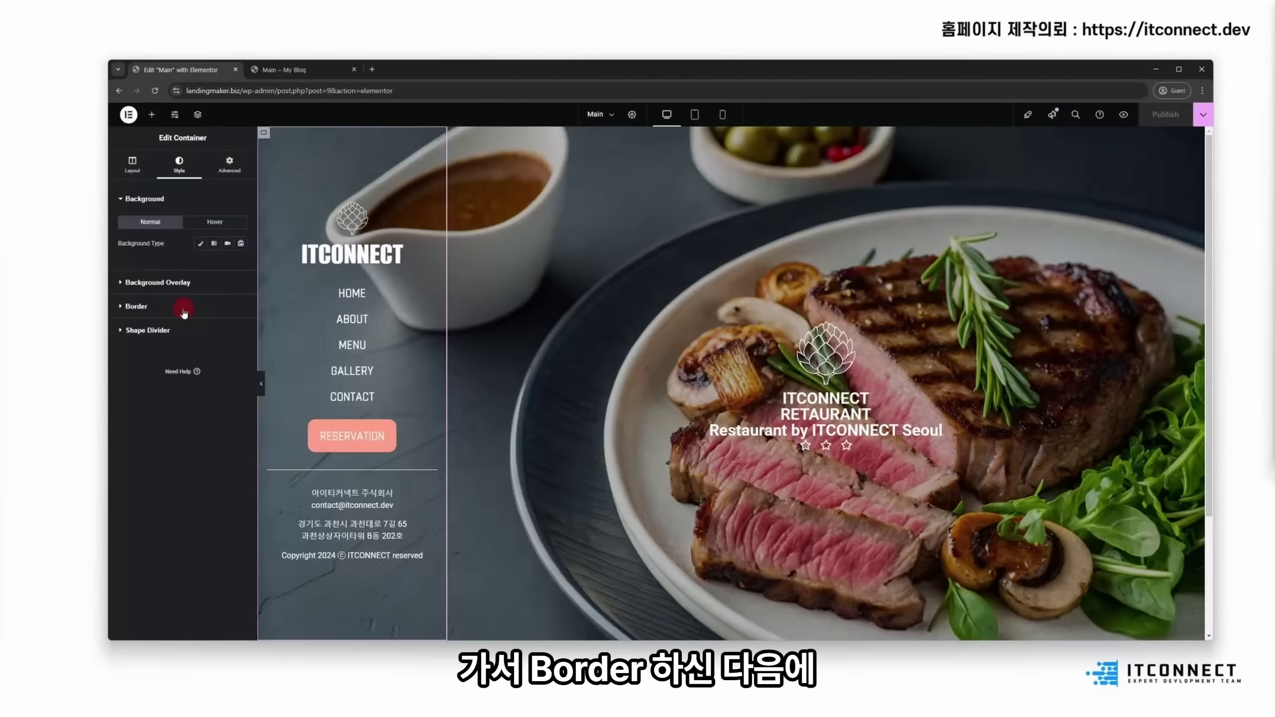
left_click(240, 353)
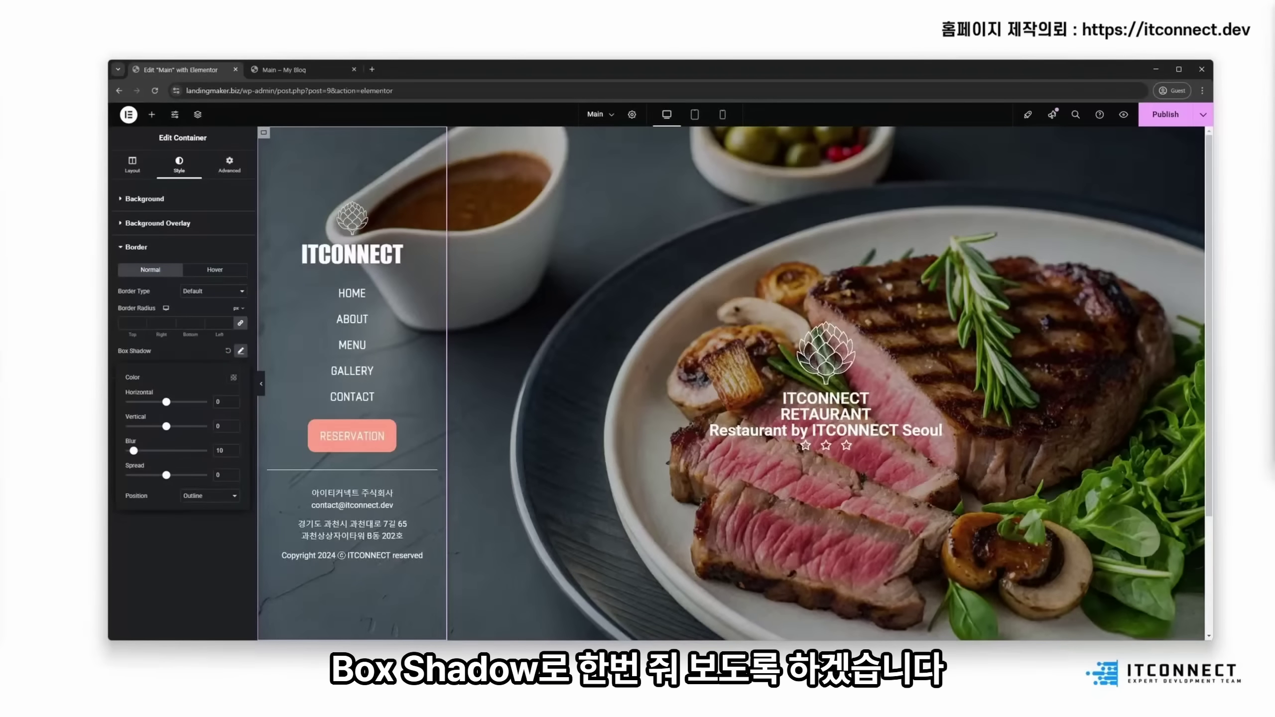
left_click(595, 185)
left_click(944, 234)
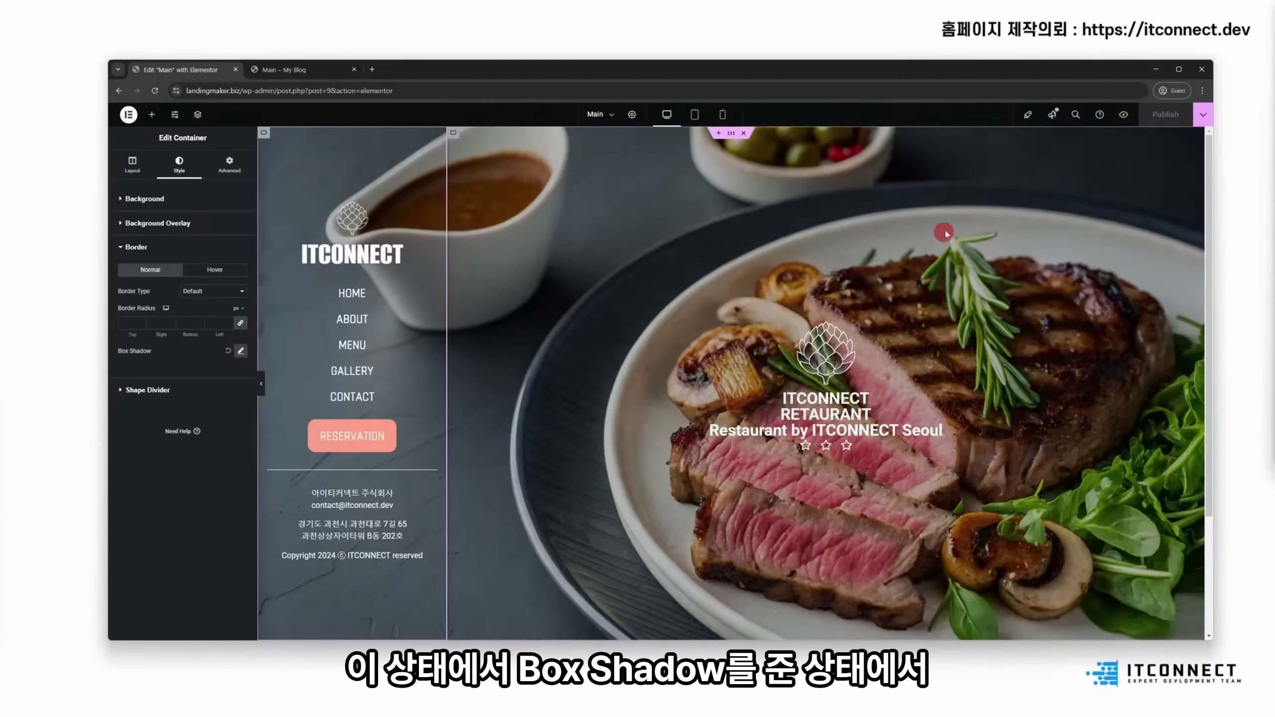
Step: Save the page, check the sidebar's box shadow in the Main page preview tab, and return to the Elementor editor
left_click(1160, 115)
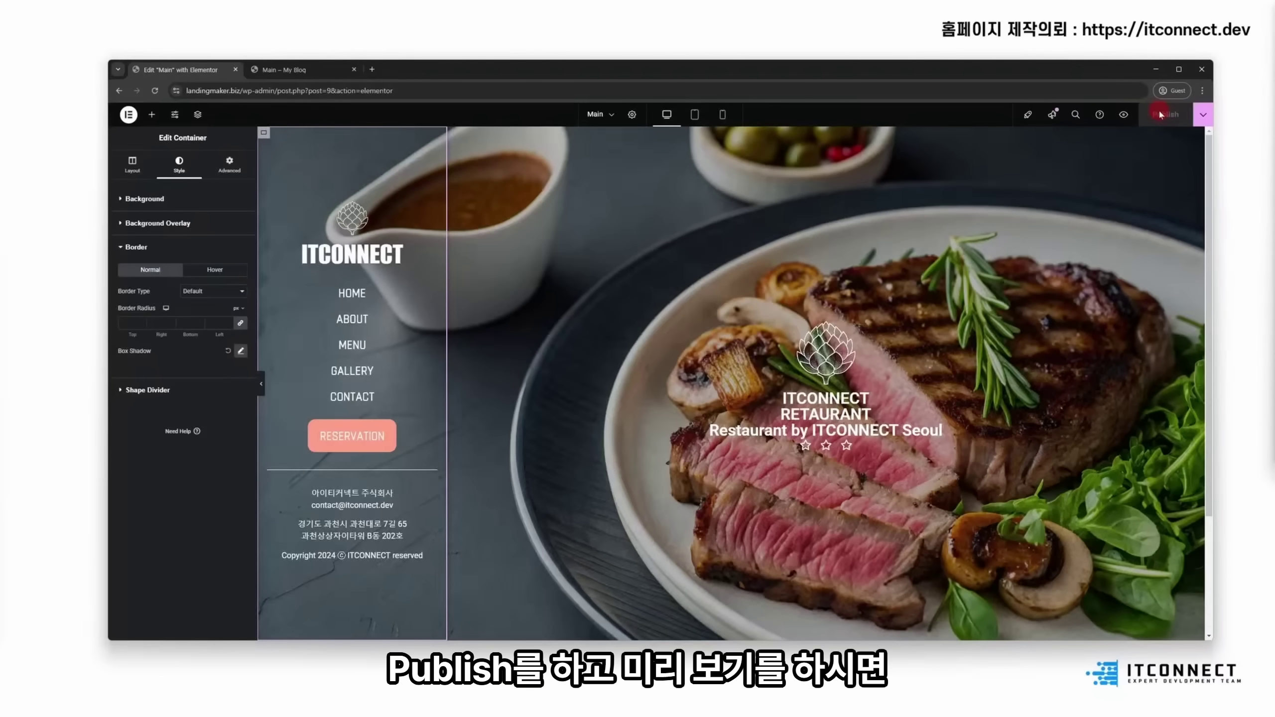
left_click(343, 75)
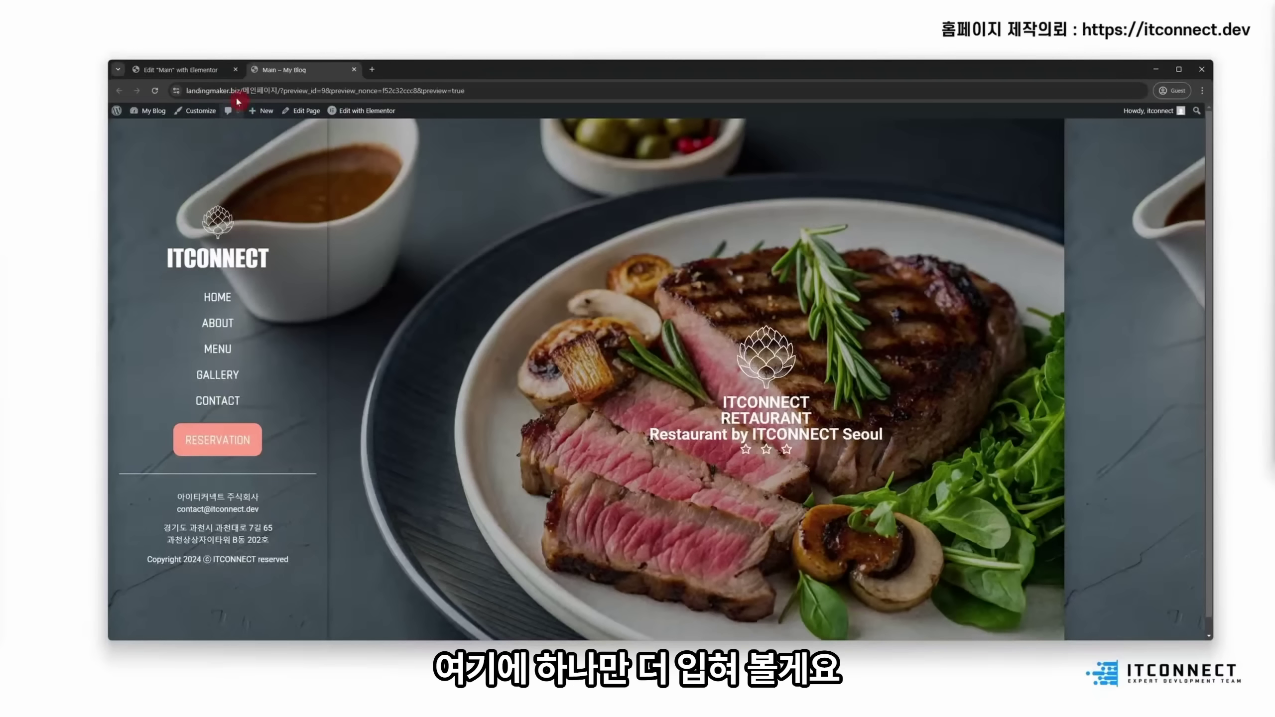
left_click(199, 70)
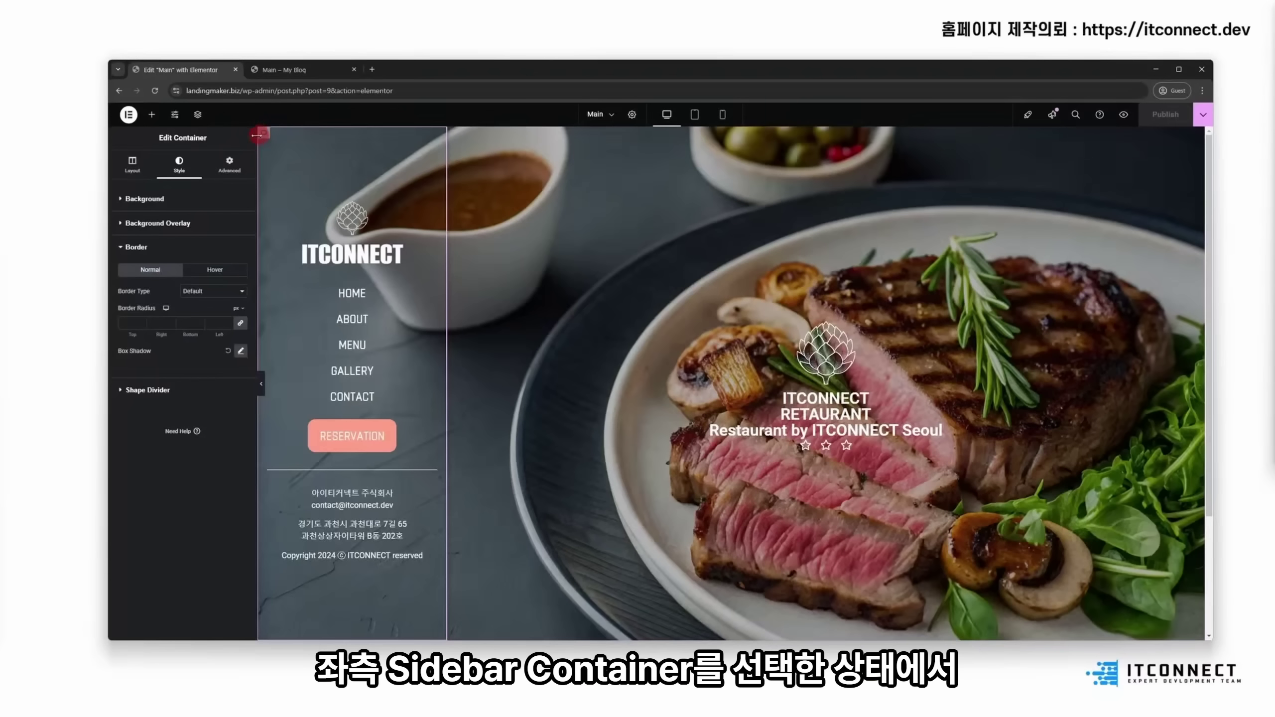
Step: Add a white classic background overlay with 0.05 opacity to the sidebar container and save the page
left_click(185, 221)
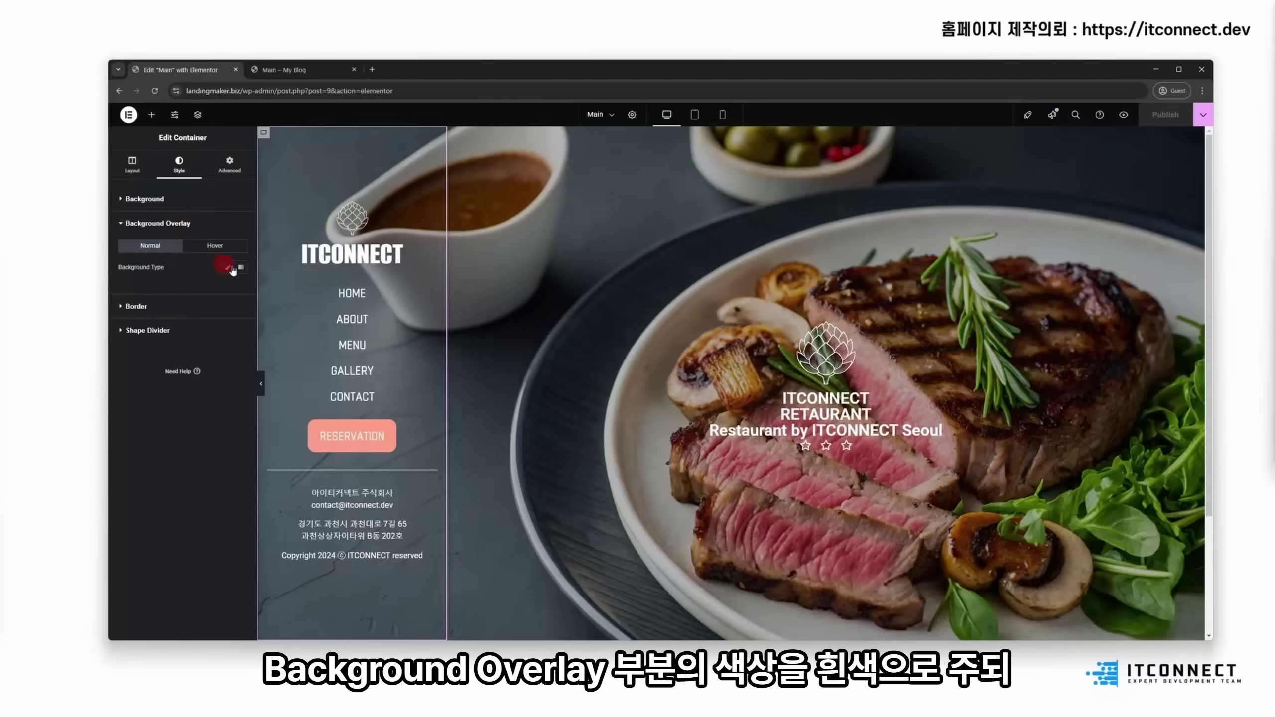
left_click(229, 267)
left_click(241, 288)
left_click(184, 325)
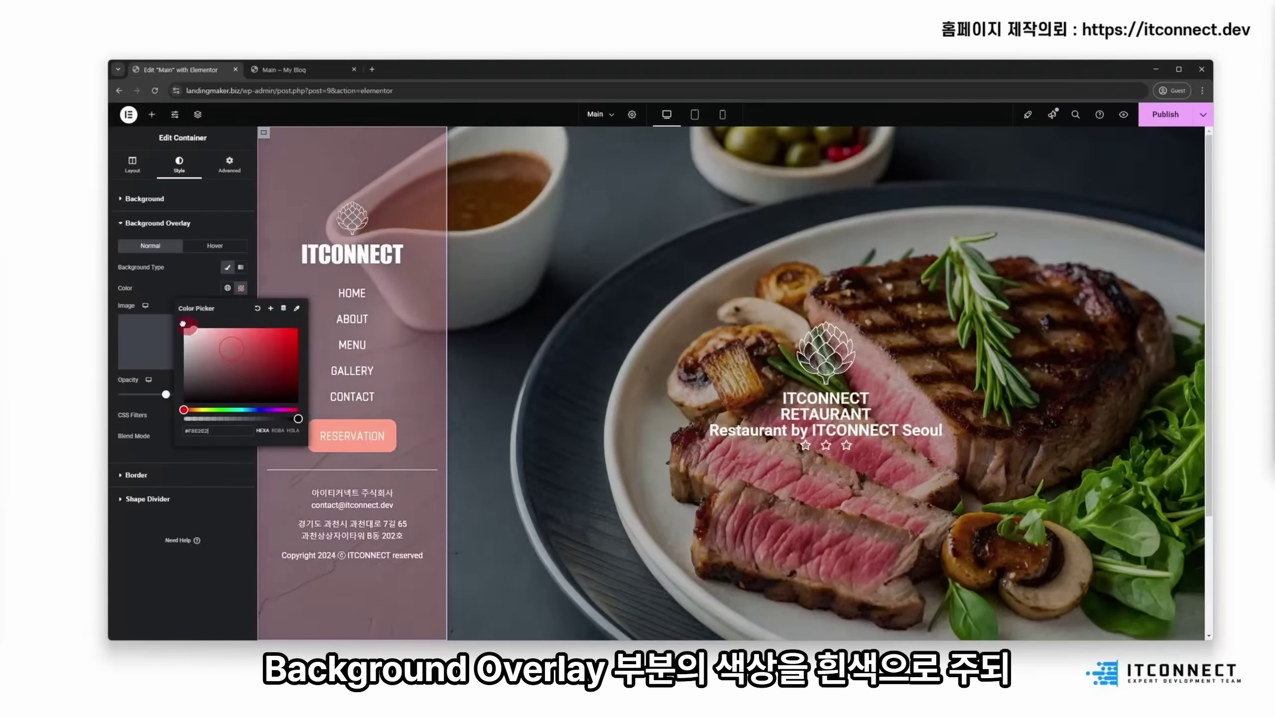
left_click_drag(183, 324, 160, 311)
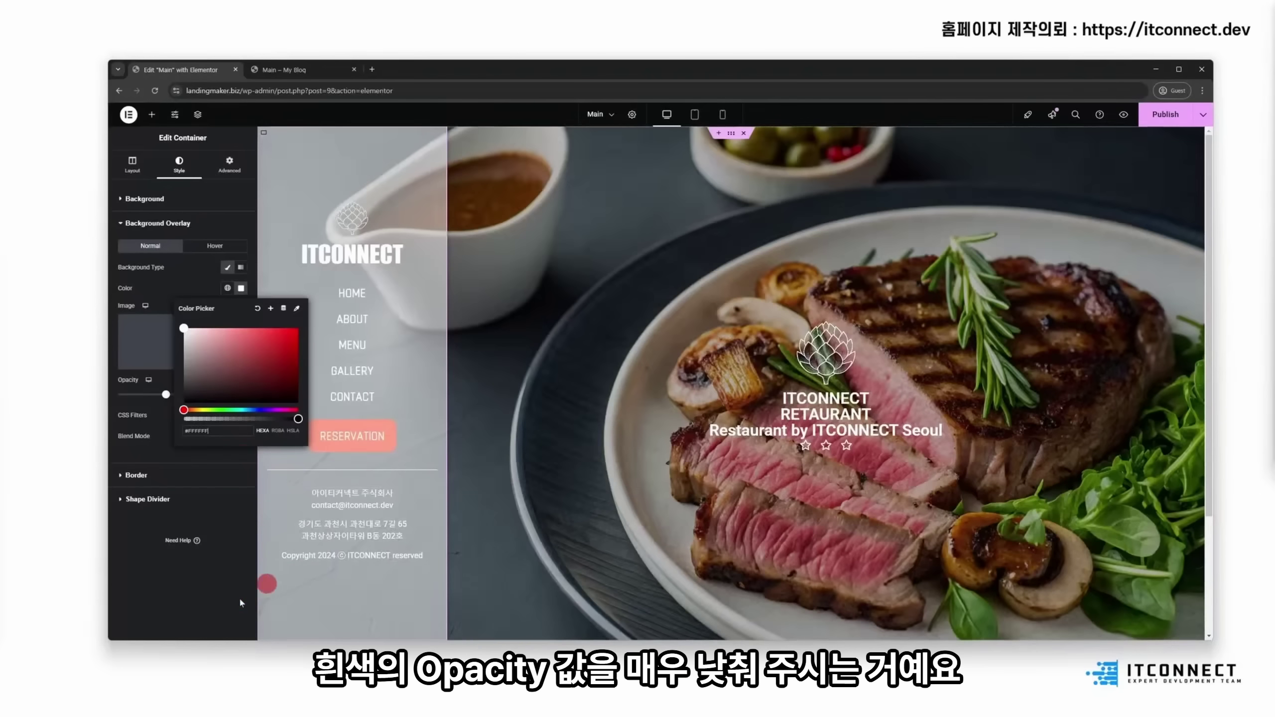
left_click(168, 444)
left_click_drag(166, 395, 124, 398)
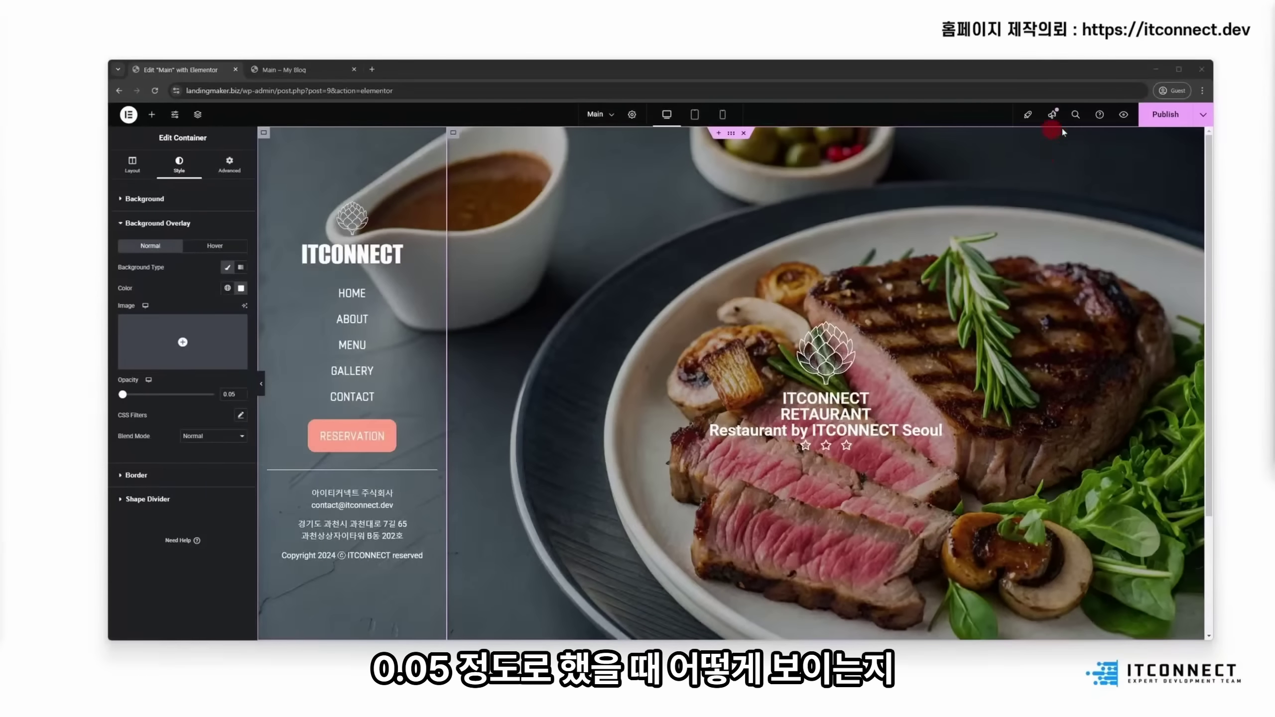
left_click(1164, 115)
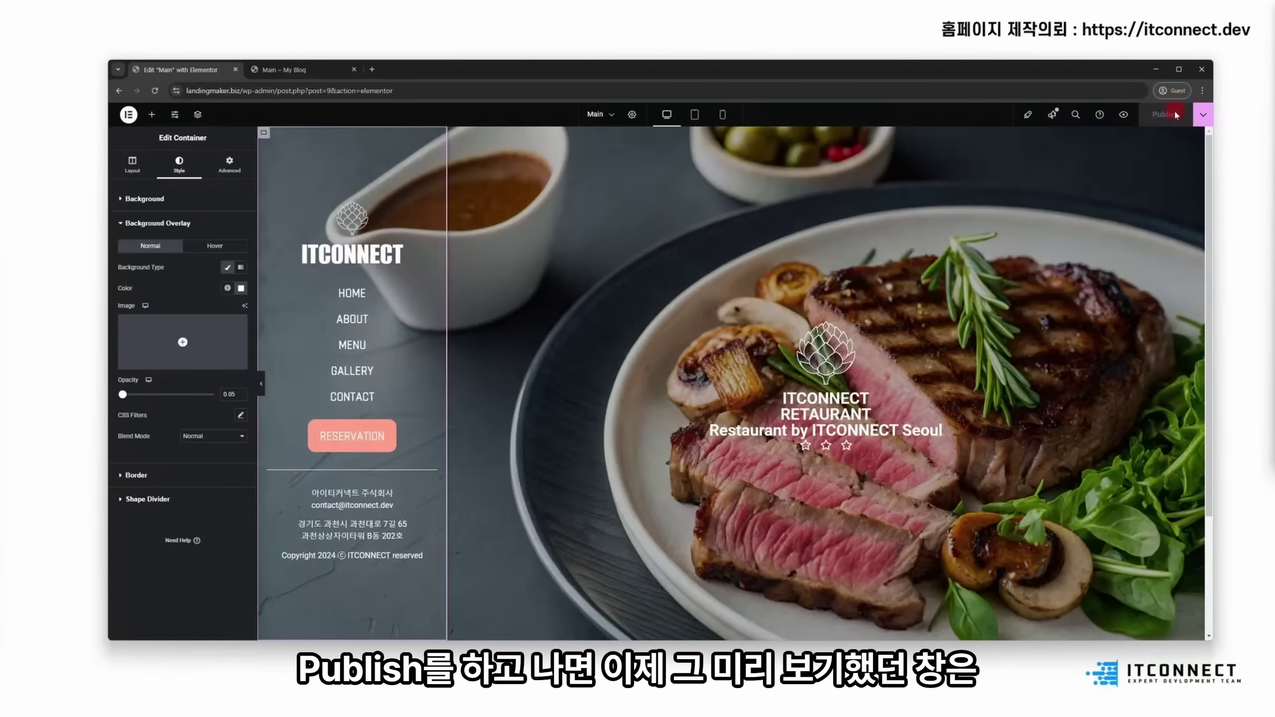
Step: Check the sidebar overlay and hero background in the Main page preview tab and return to the editor
left_click(298, 73)
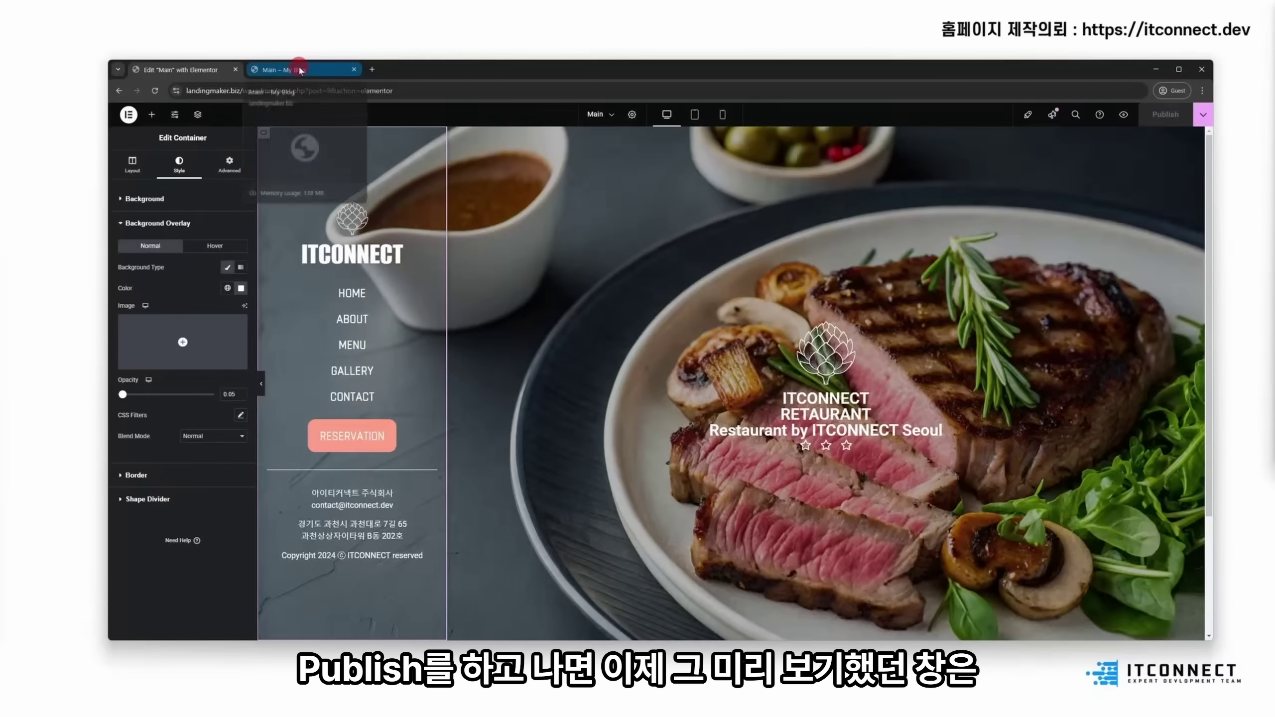
left_click(300, 72)
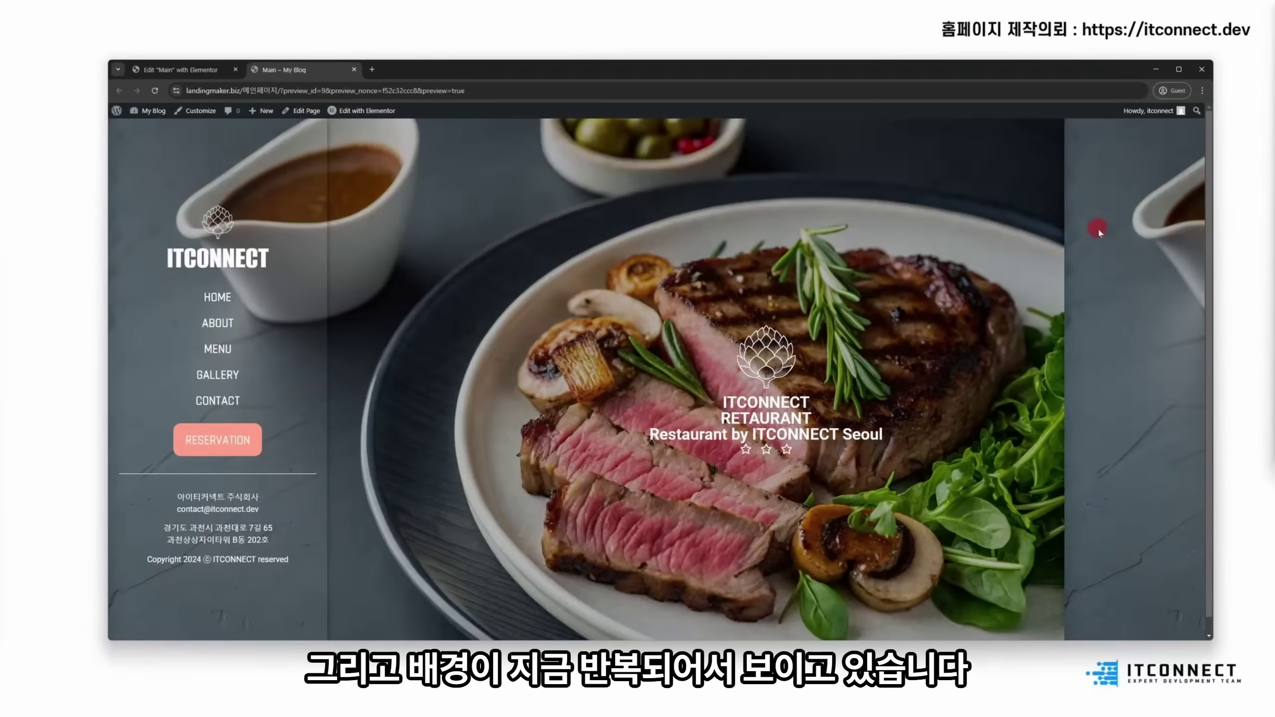
left_click(201, 71)
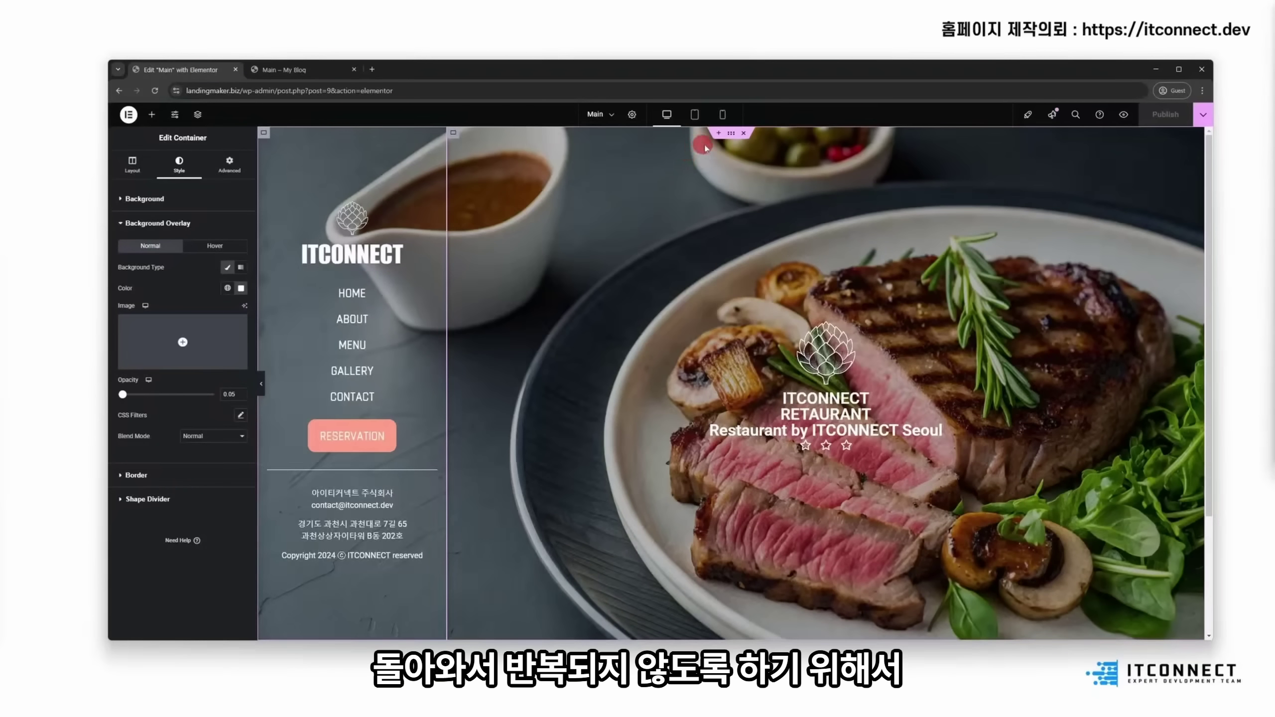
Step: Set the outer container's background image to Cover display size with Default repeat and save the page
left_click(729, 135)
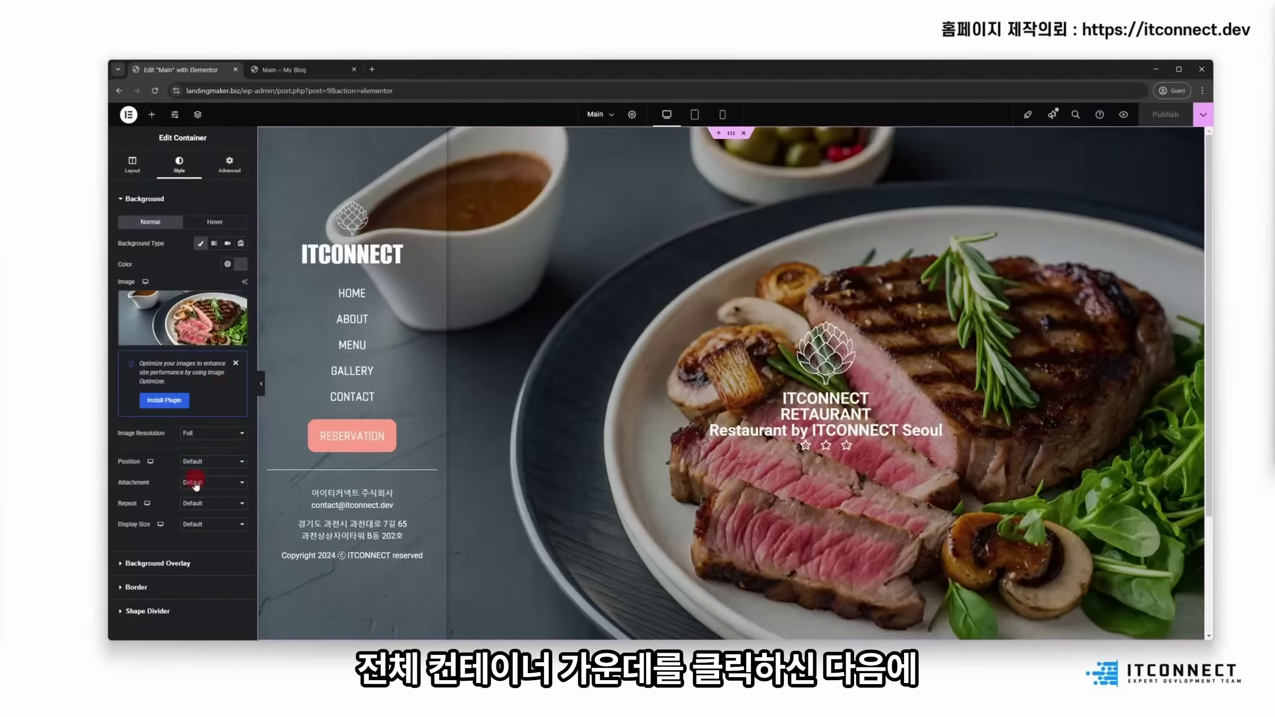
left_click(216, 503)
left_click(214, 529)
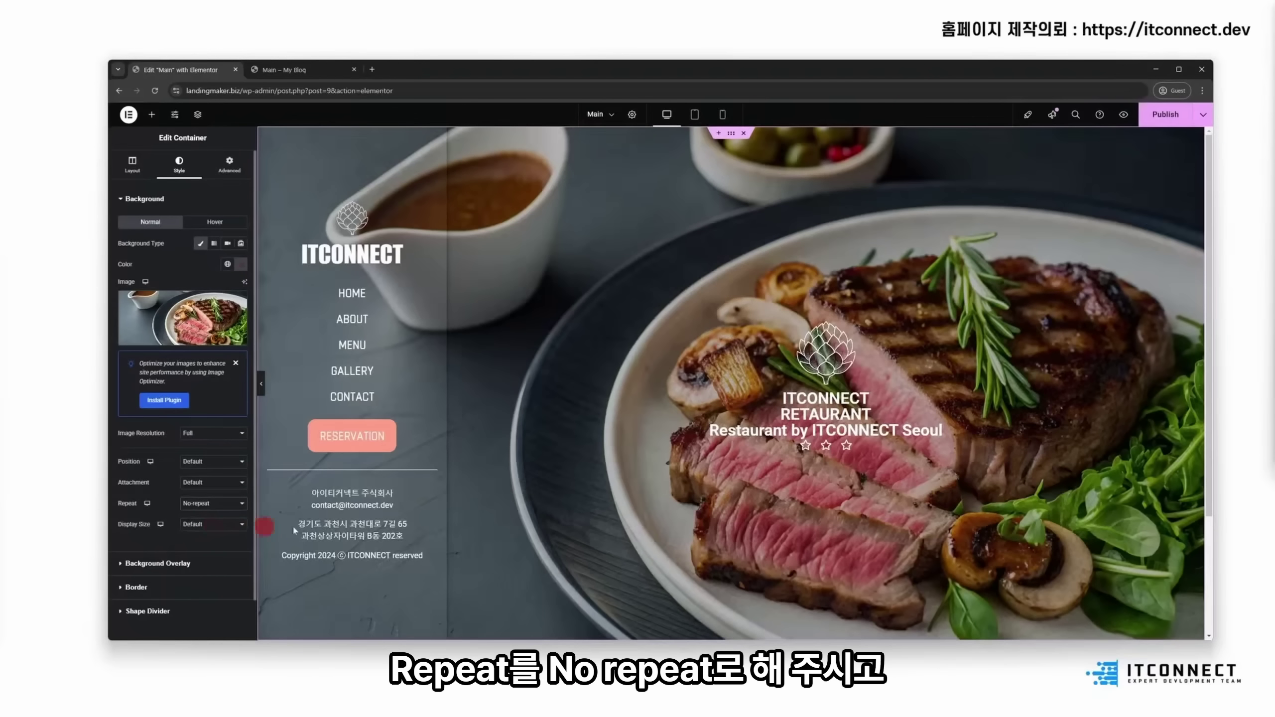
left_click(217, 525)
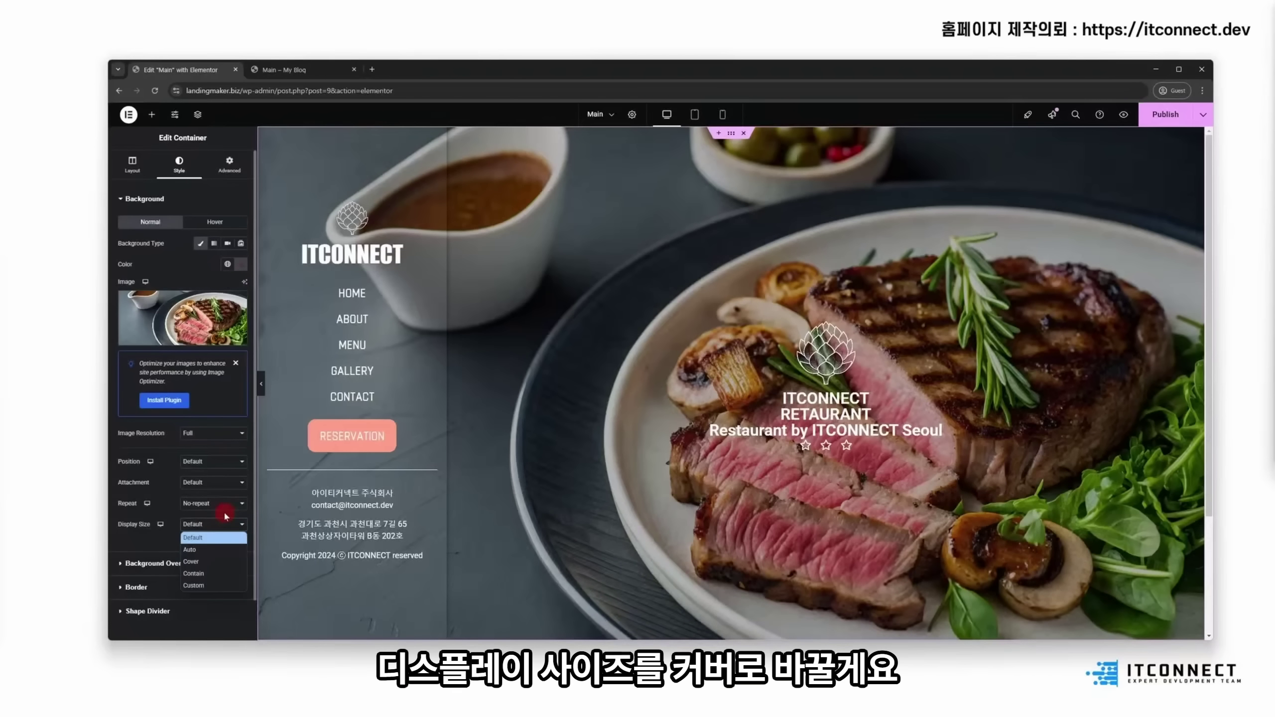
left_click(195, 562)
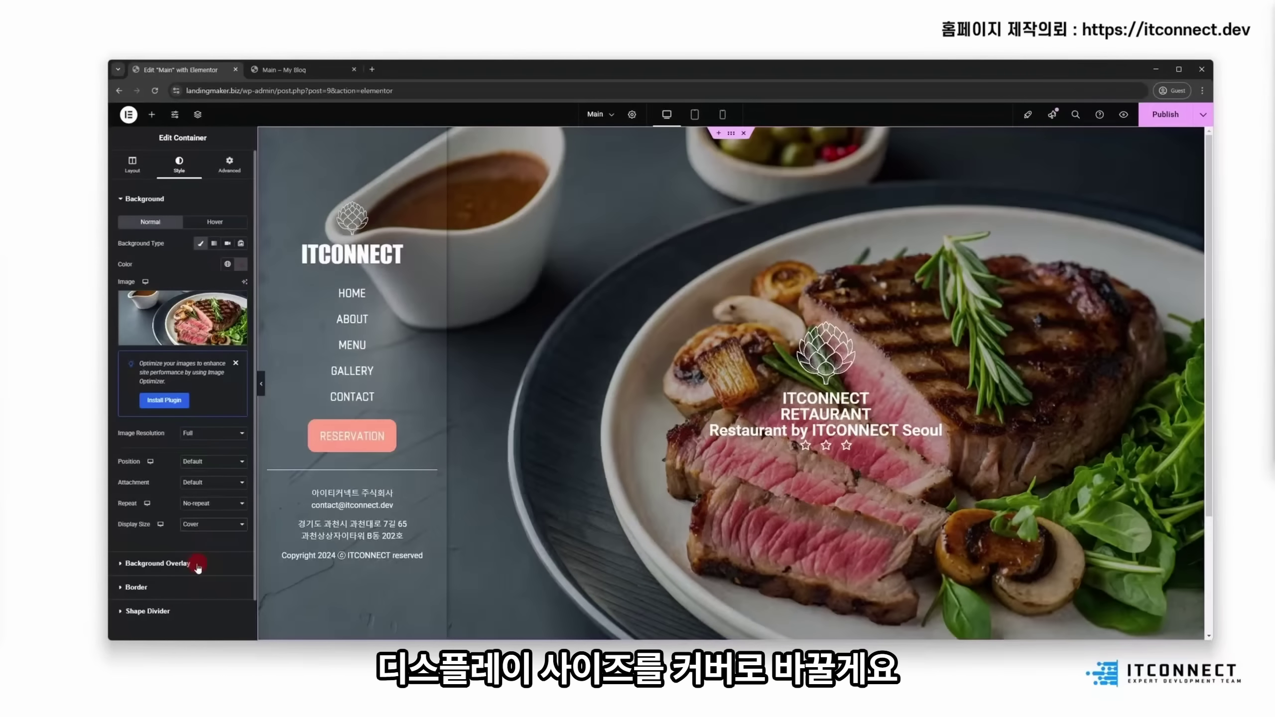
left_click(199, 511)
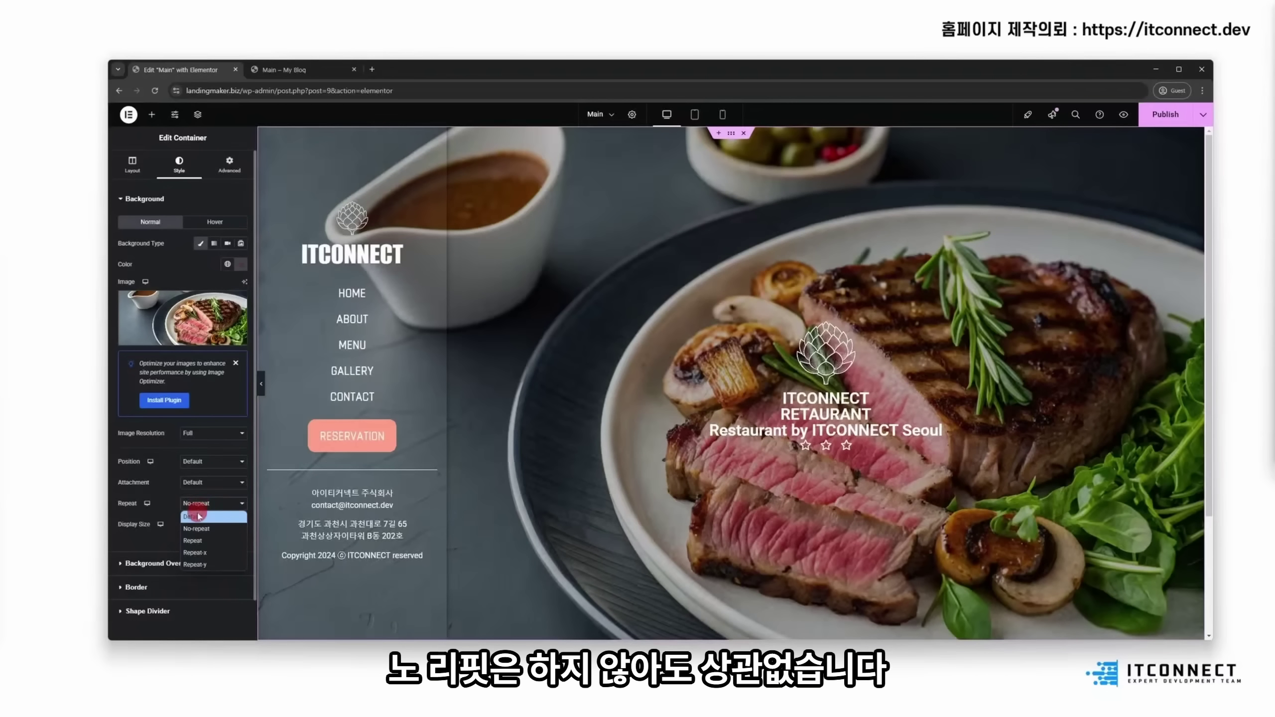
left_click(199, 516)
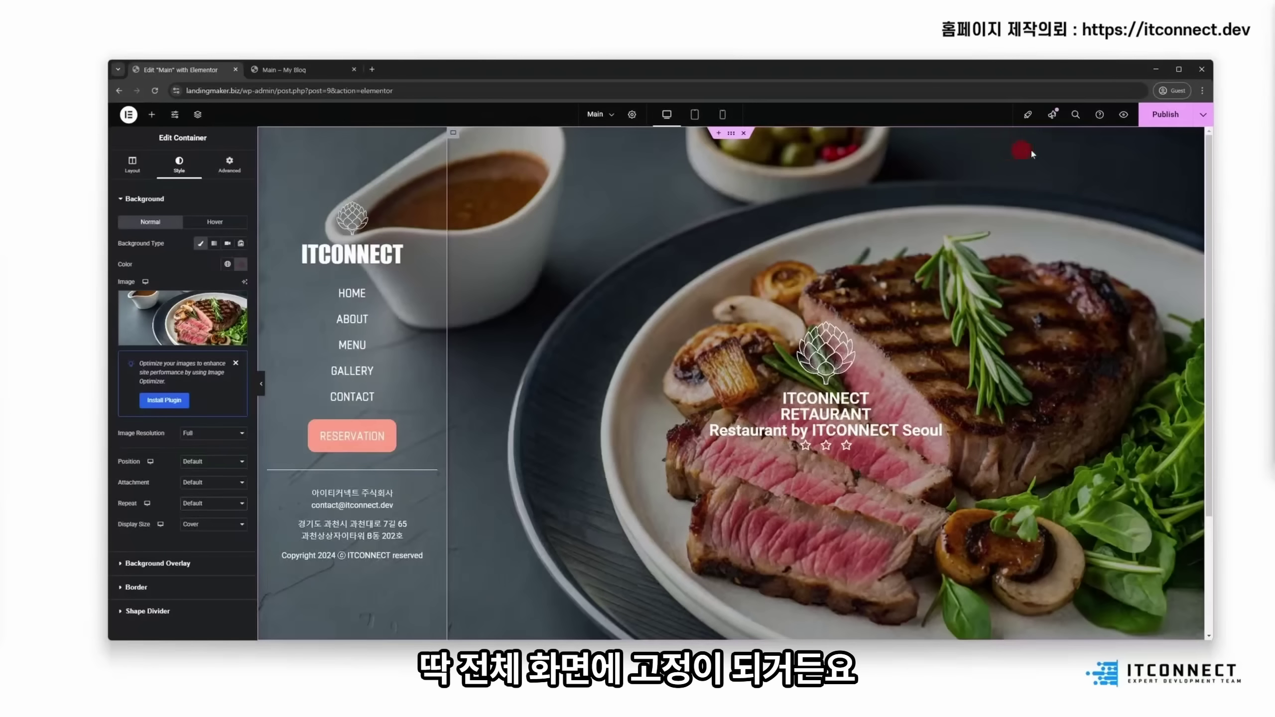
left_click(1160, 117)
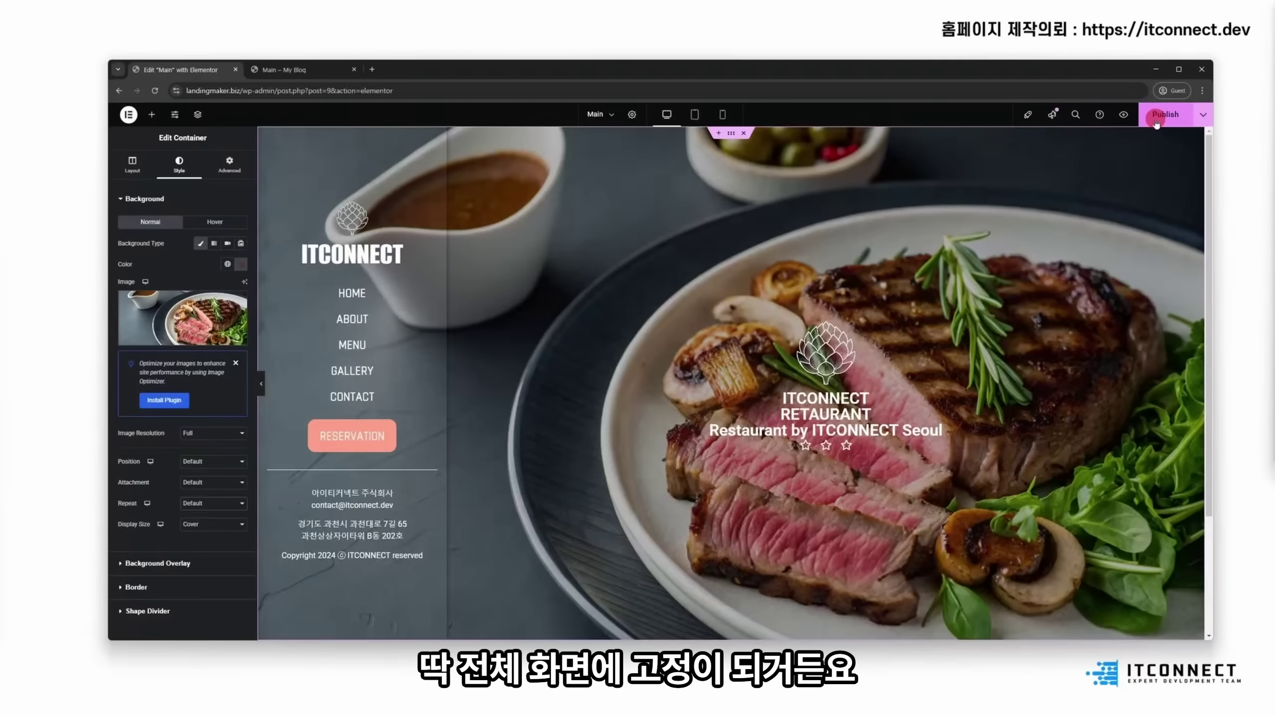
Step: Check the full-width background image in the Main page preview and return to the Elementor editor
left_click(282, 68)
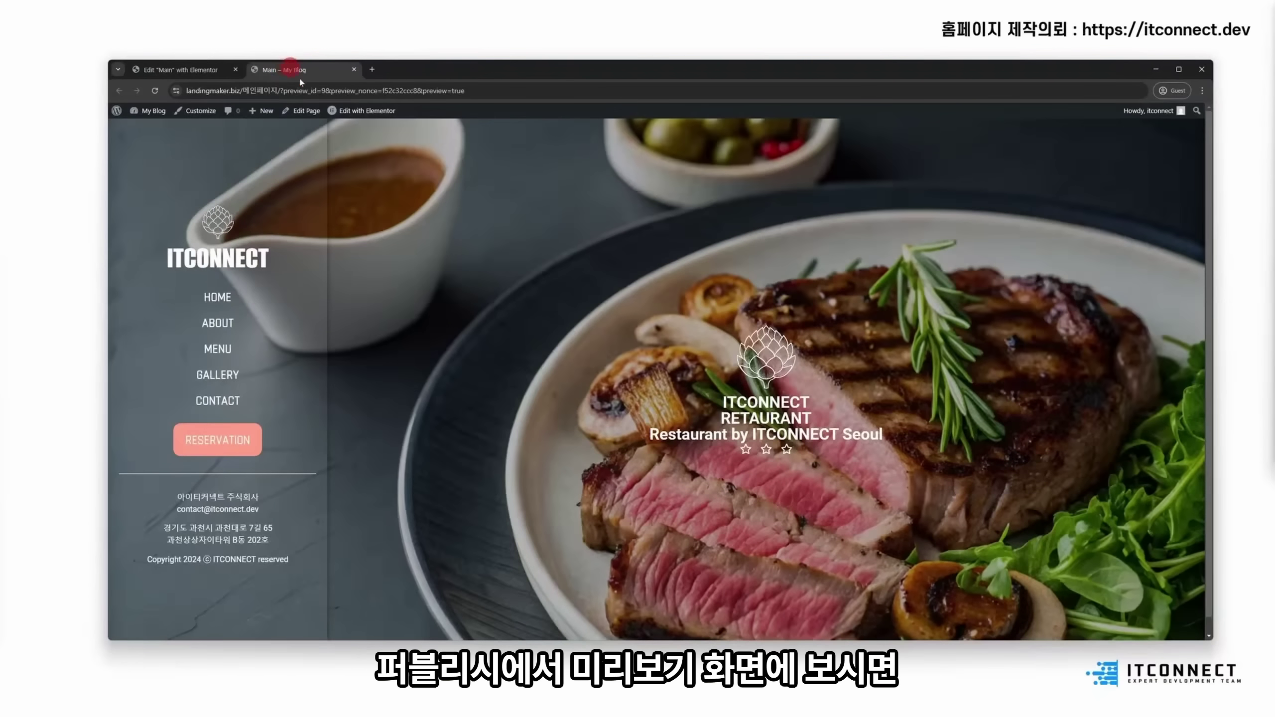
scroll(1154, 362, "down", 1)
scroll(1150, 229, "up", 1)
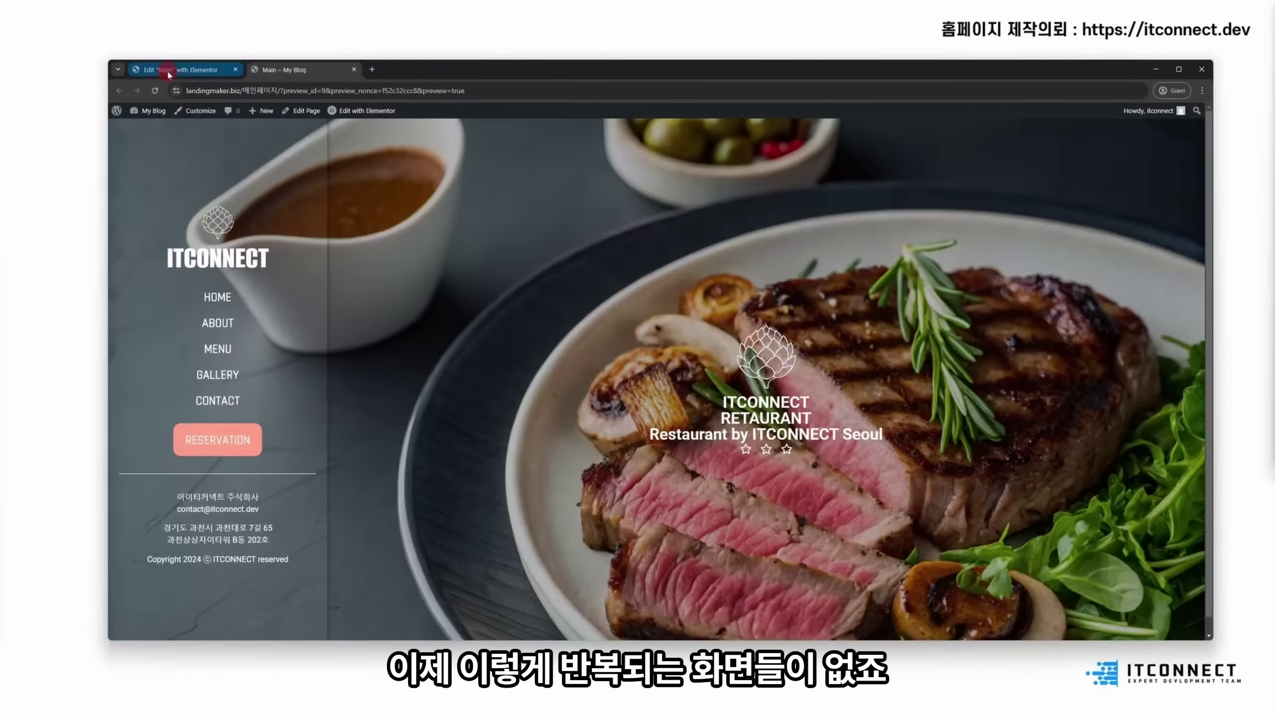
left_click(184, 72)
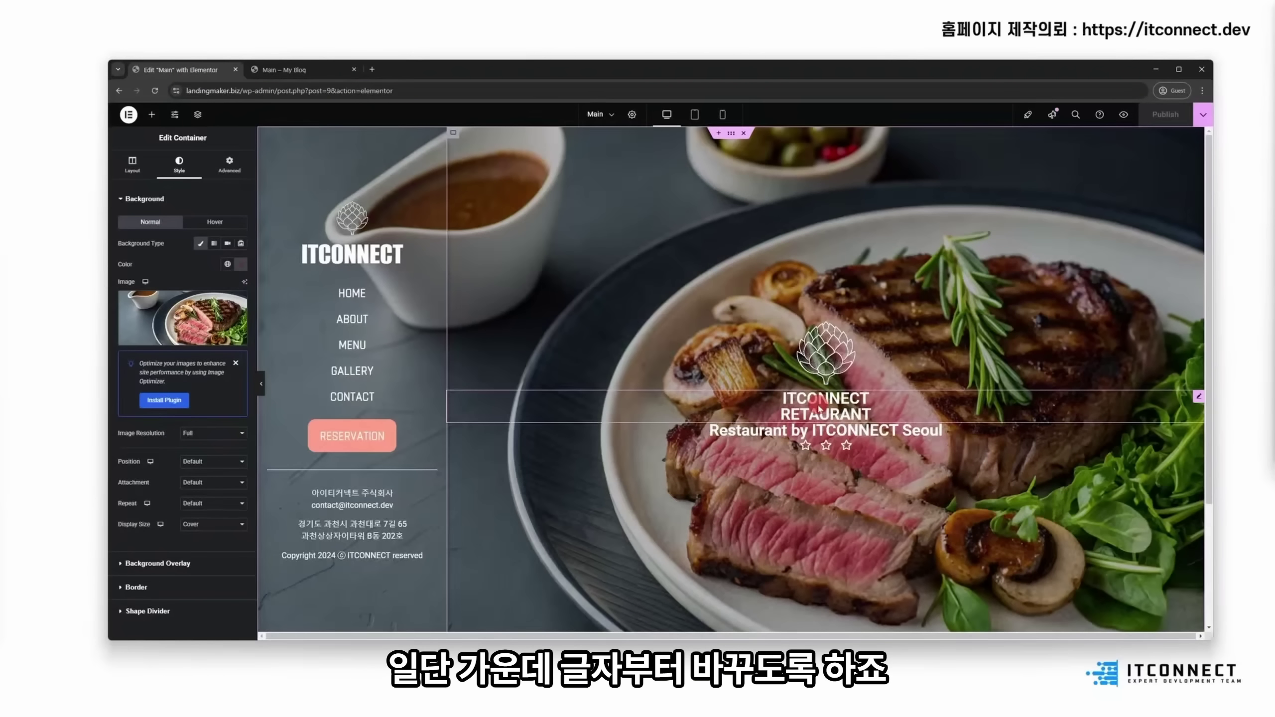
Step: Set the font family of the hero heading "ITCONNECT RETAURANT" to Alumni Sans, matching the sidebar's ITCONNECT heading
left_click(819, 404)
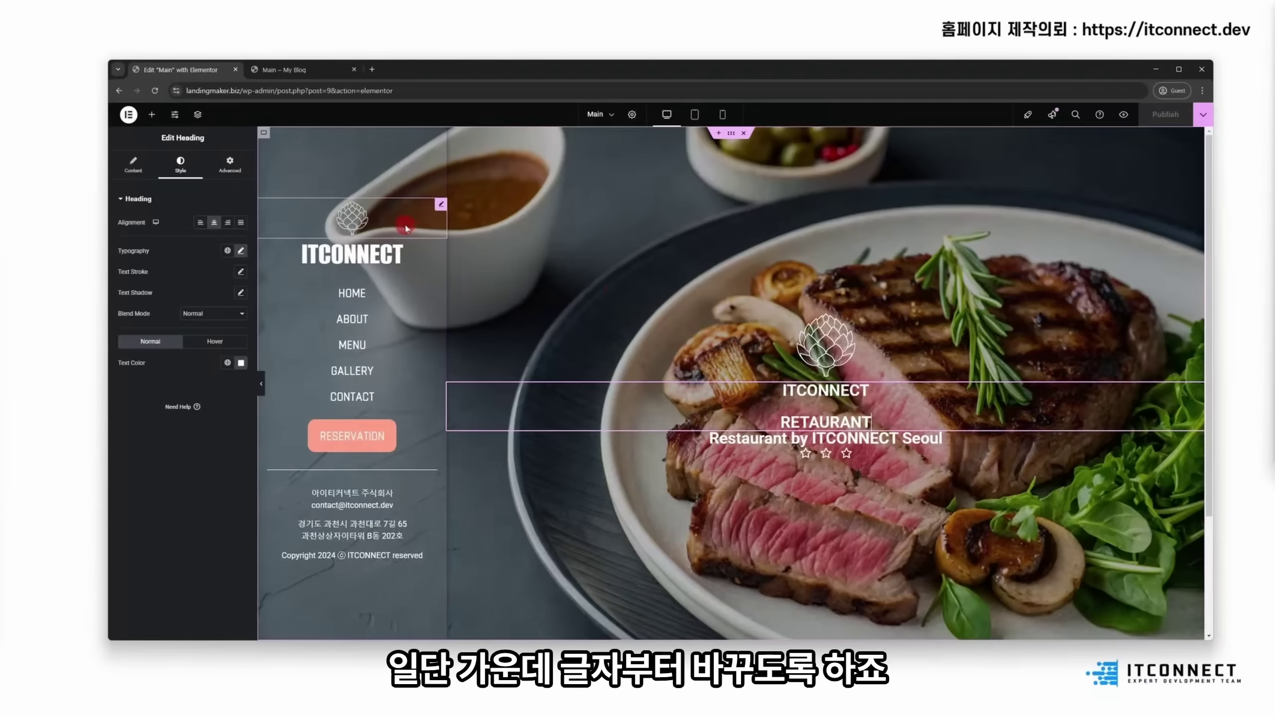
left_click(240, 250)
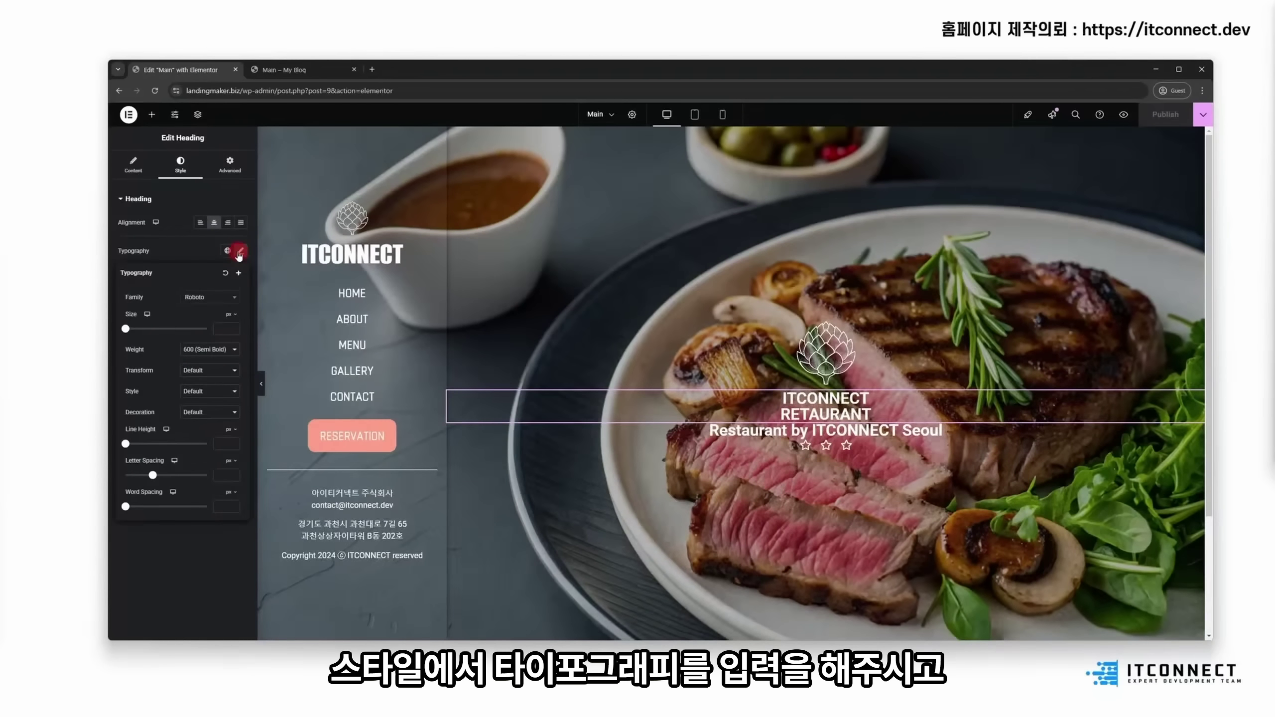
left_click(195, 297)
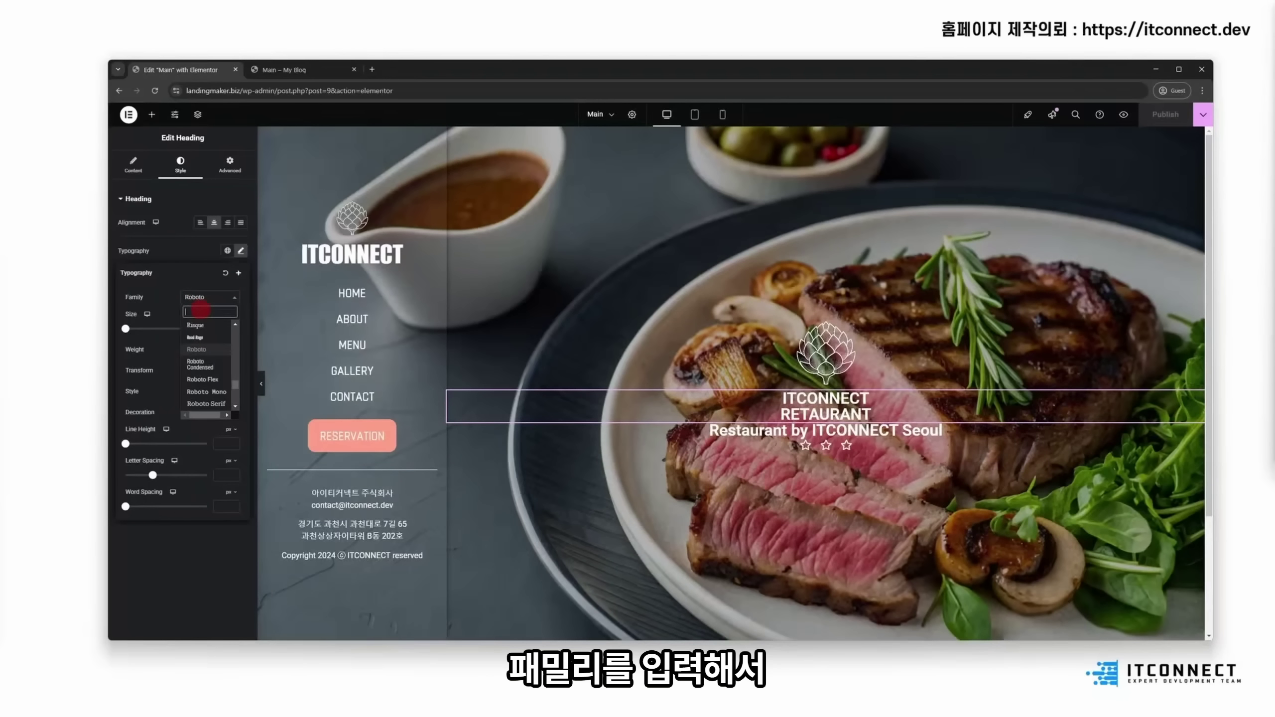
left_click(336, 253)
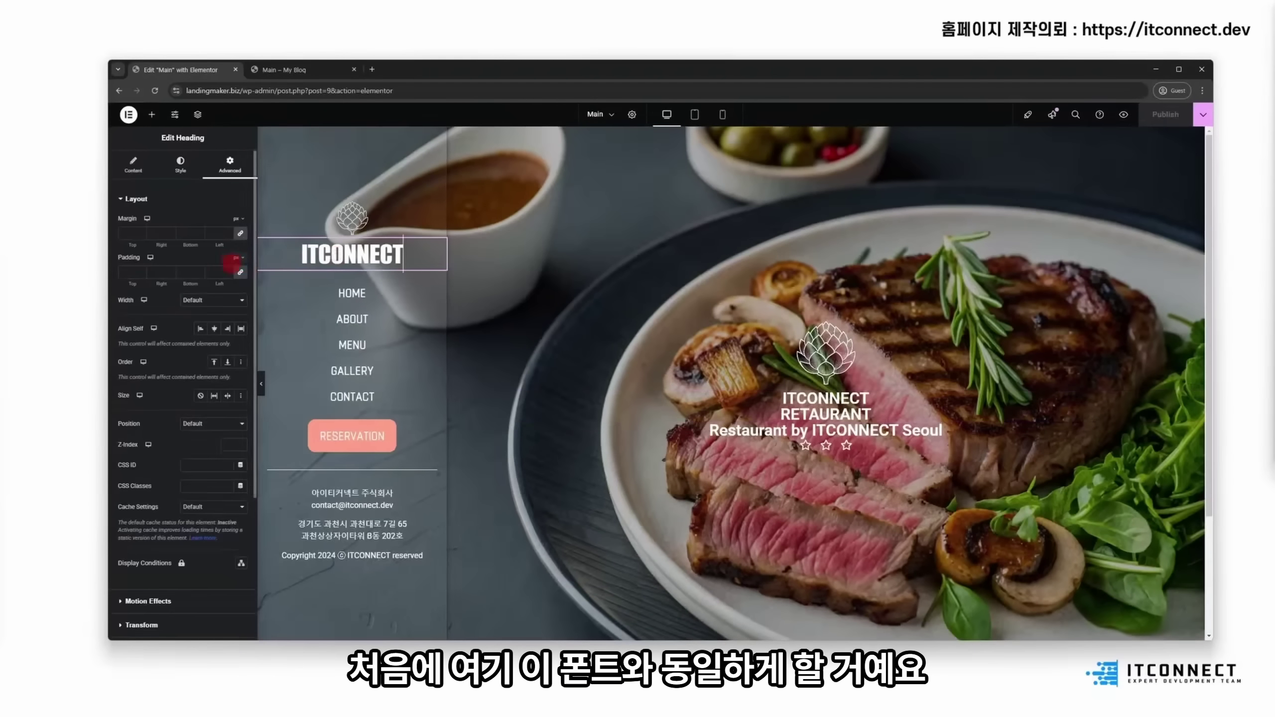
left_click(180, 168)
left_click(241, 252)
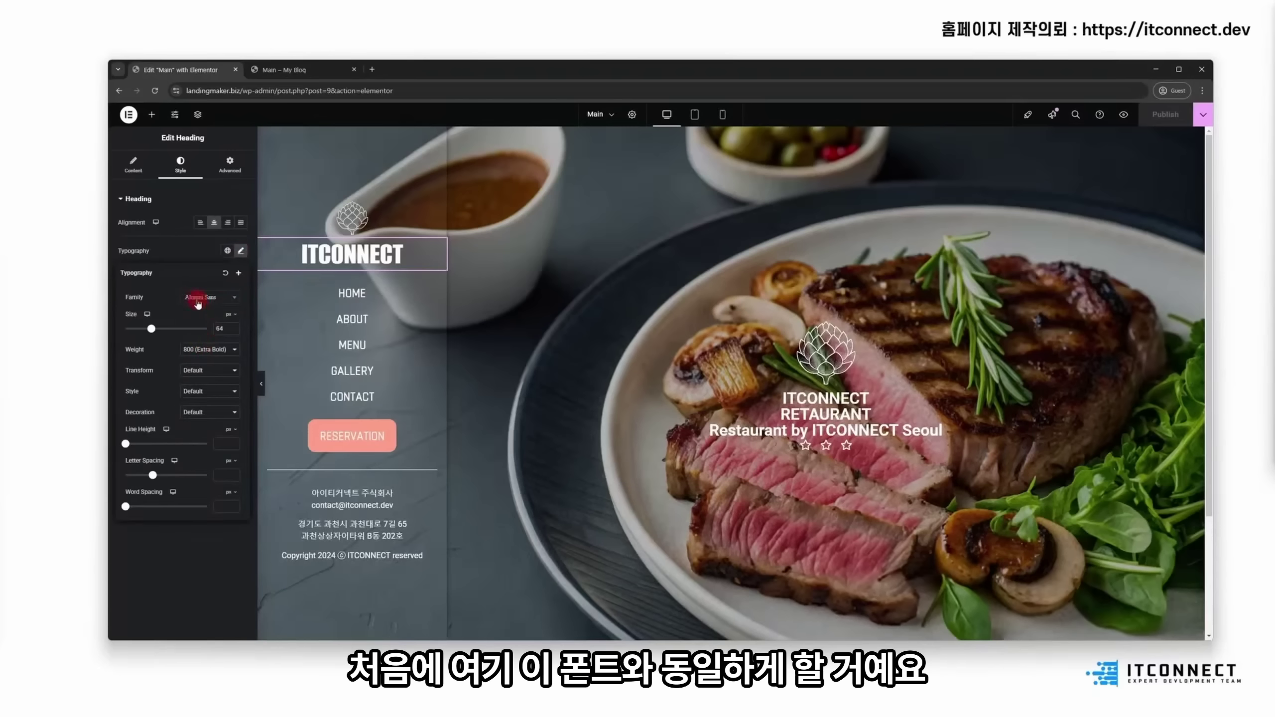
left_click(211, 297)
left_click(216, 311)
type("Alu")
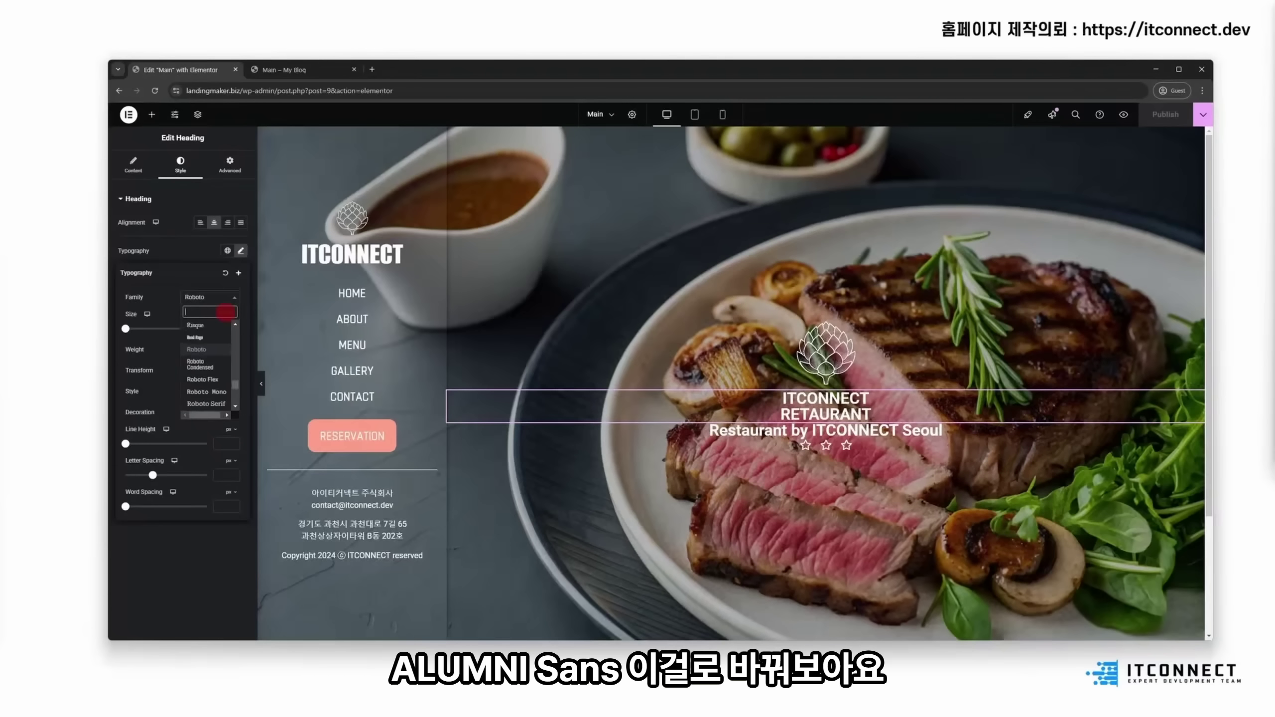
type("mni")
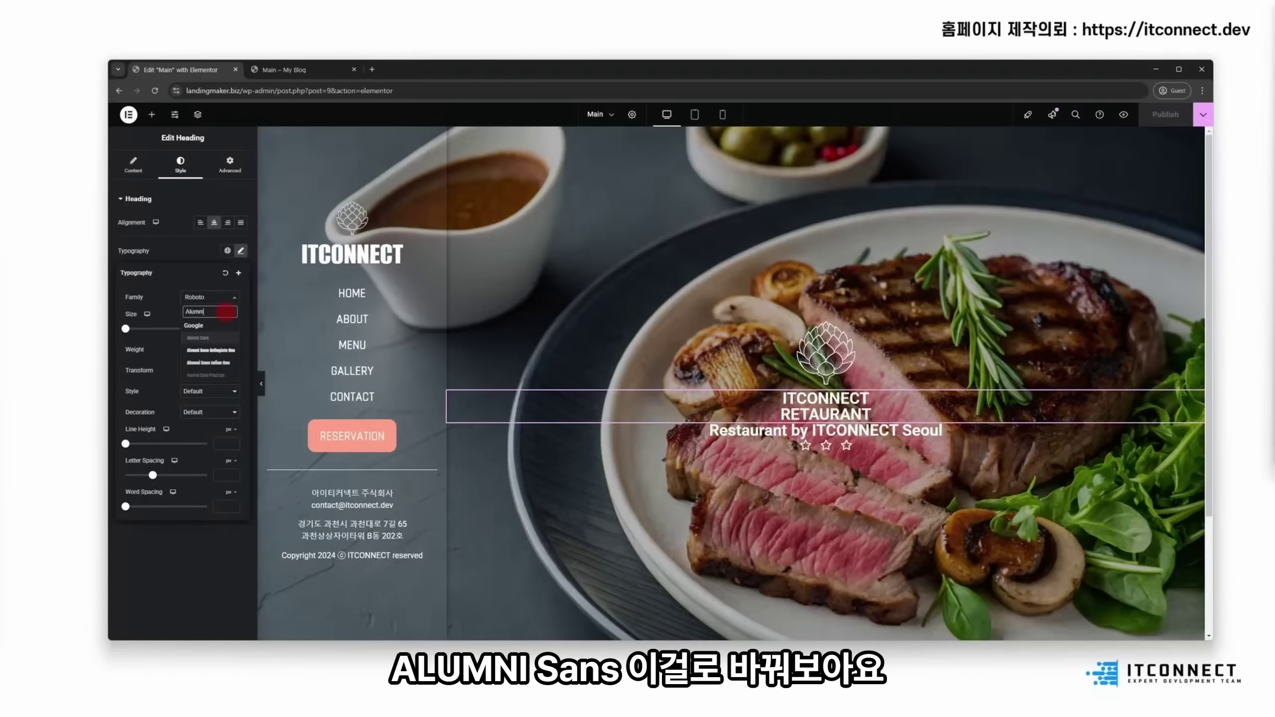
left_click(204, 339)
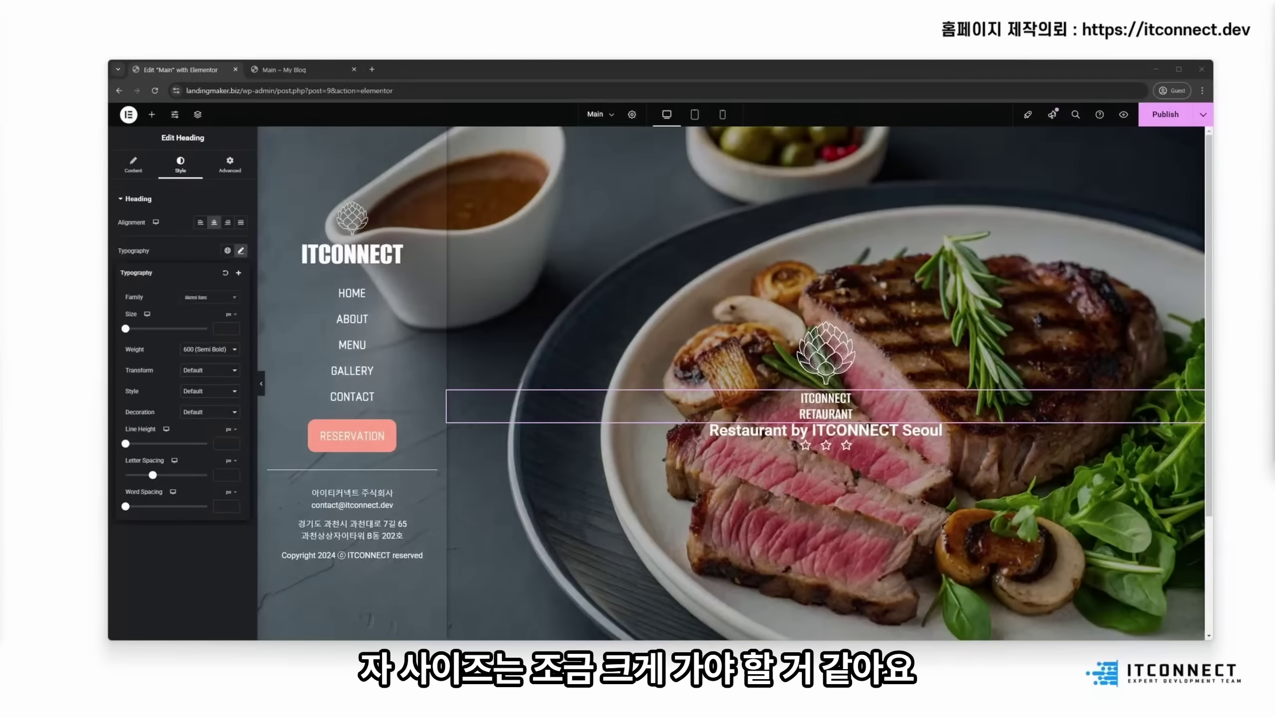
Step: Set the hero heading's typography to 128 px size, 800 (Extra Bold) weight and 100 px line height
left_click(221, 329)
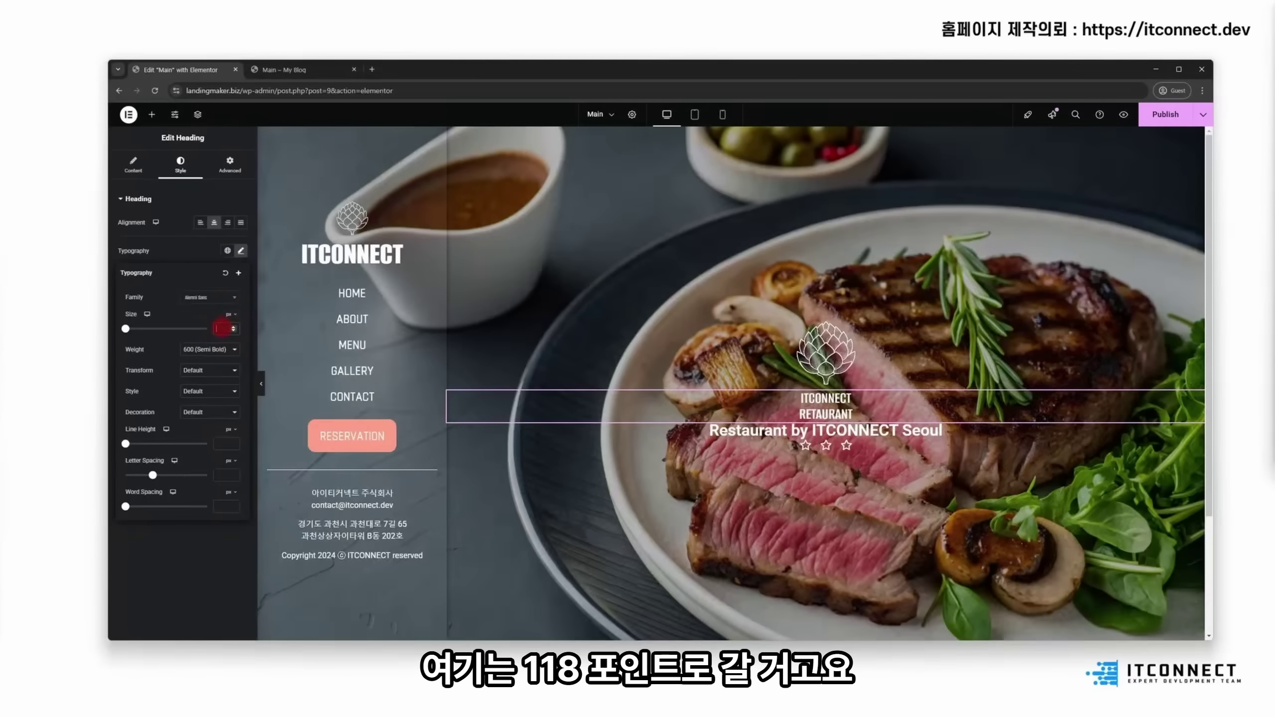
type("118")
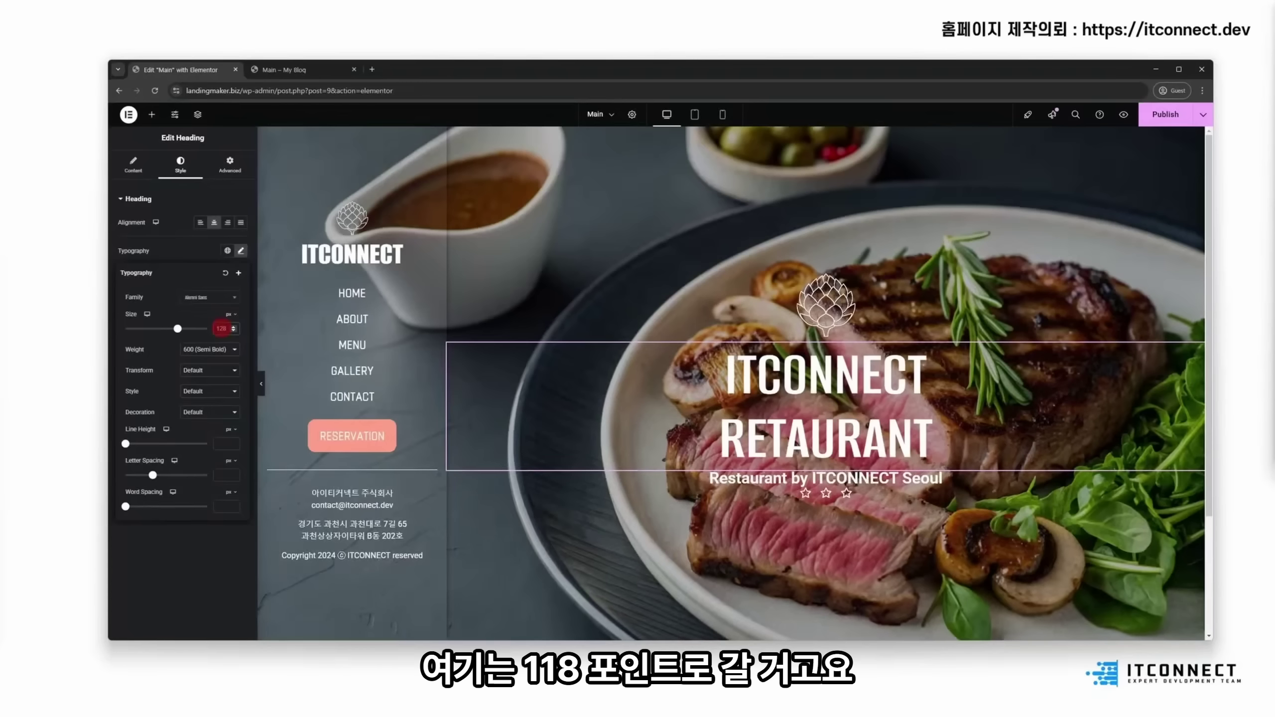
left_click(202, 350)
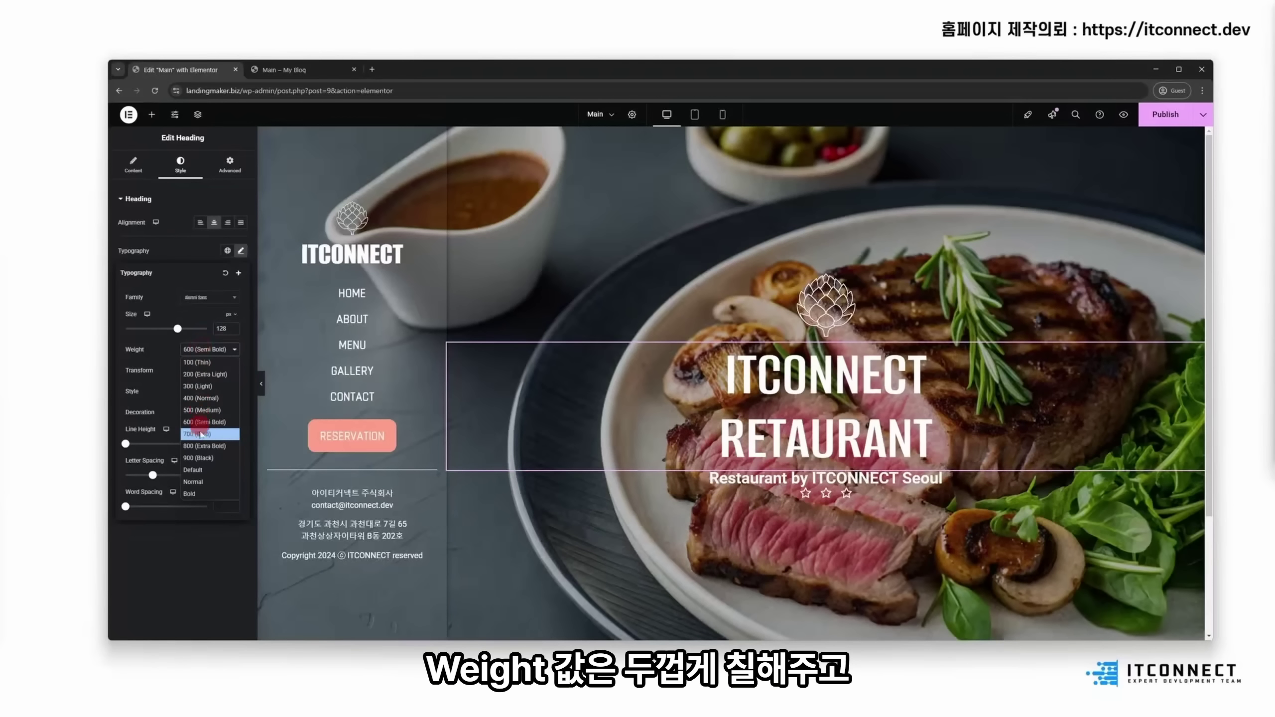
left_click(195, 452)
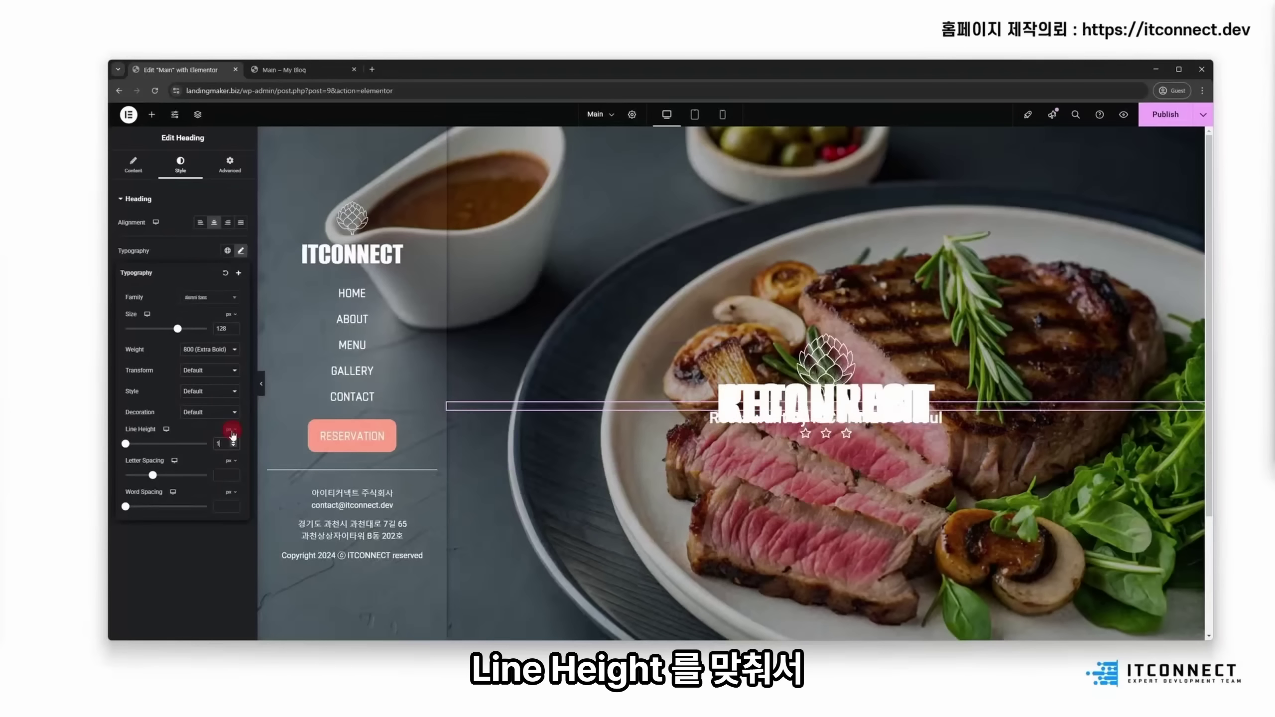
type("100")
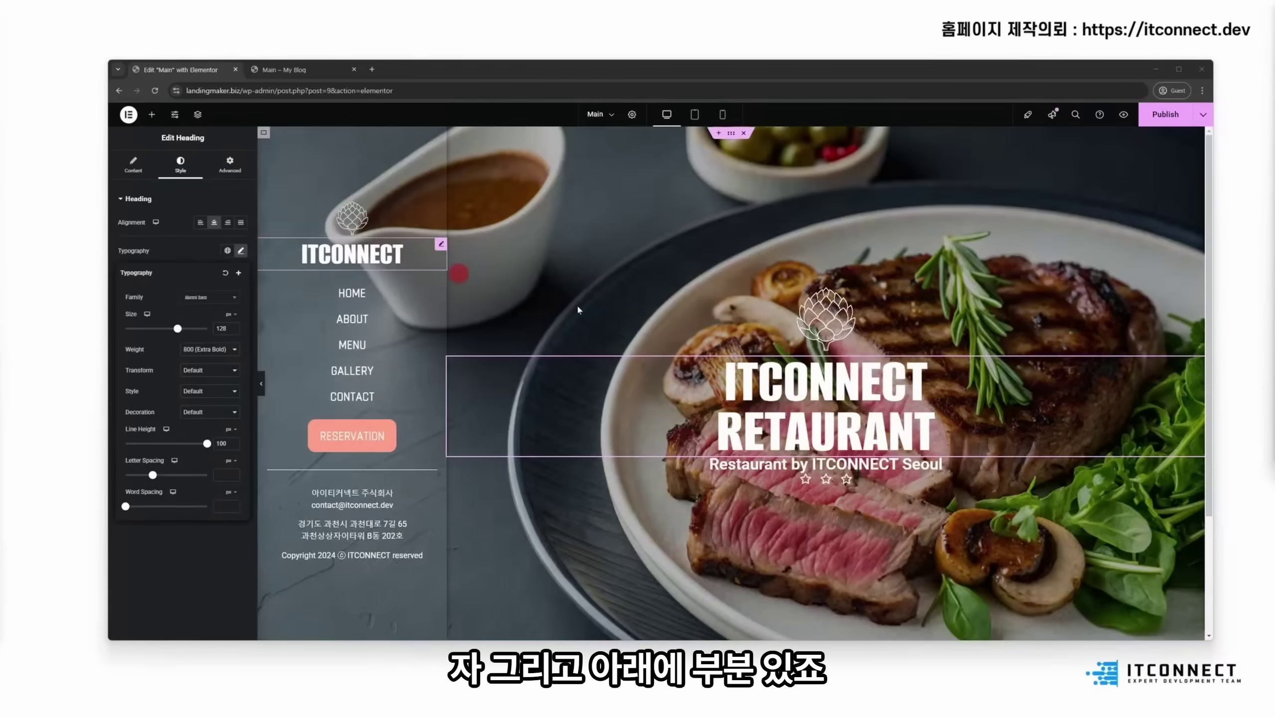
Step: Set the font family of the hero subheading "Restaurant by ITCONNECT Seoul" to Chathura
left_click(816, 467)
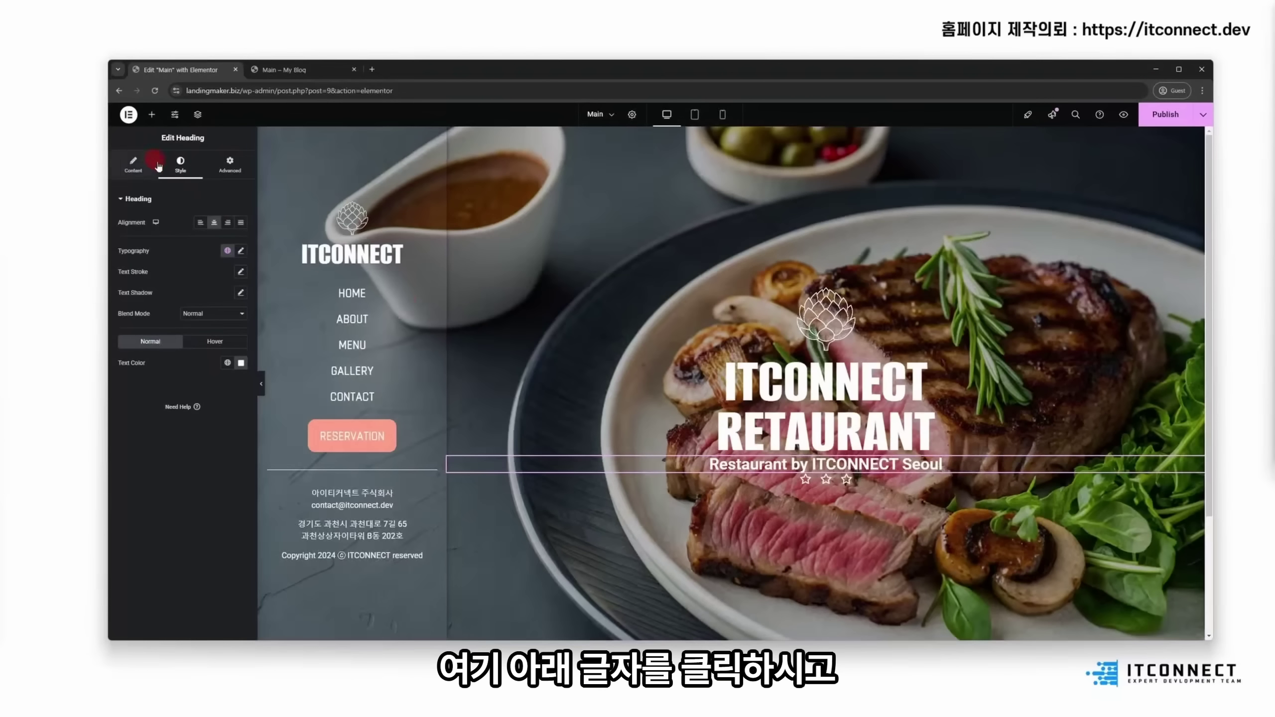
left_click(241, 252)
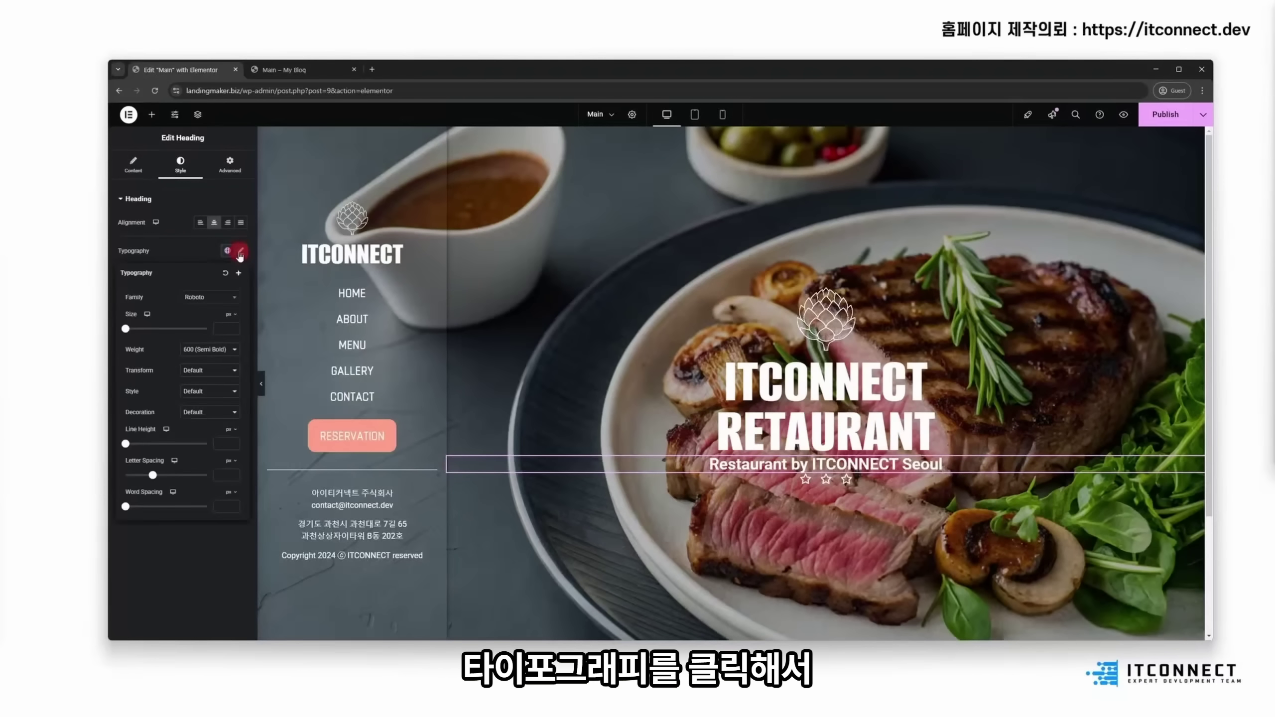
left_click(213, 296)
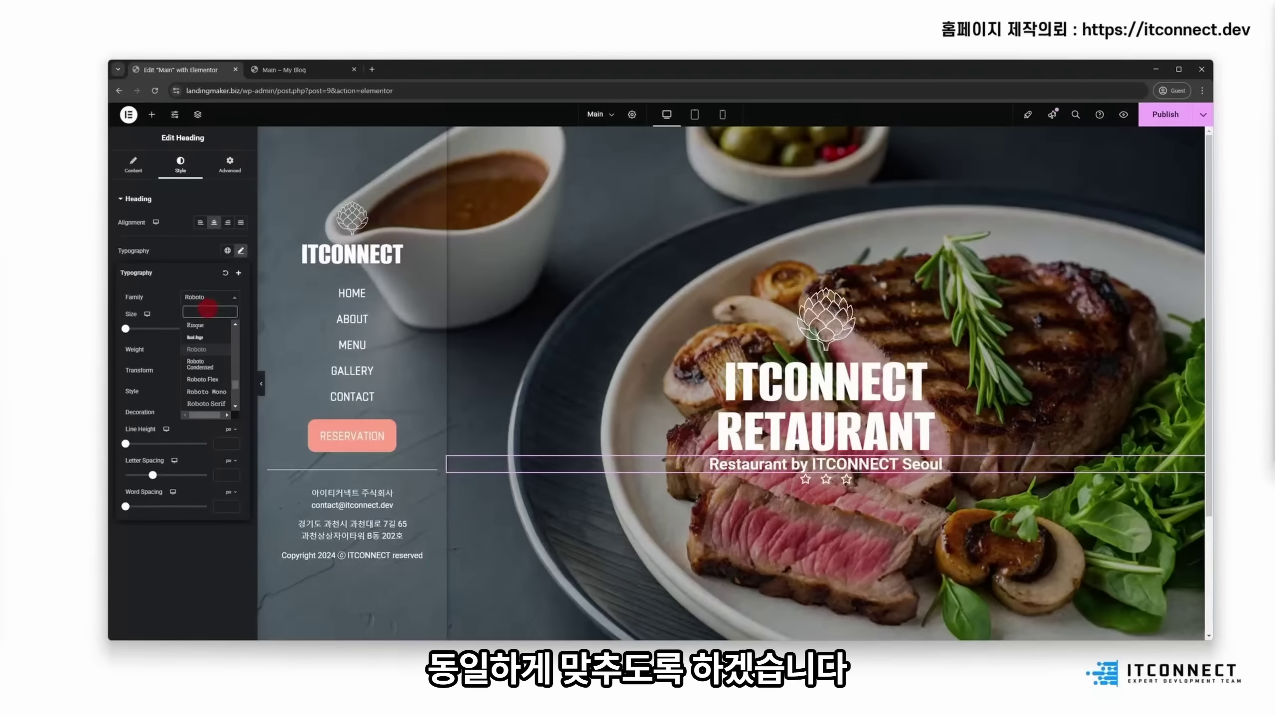
type("c")
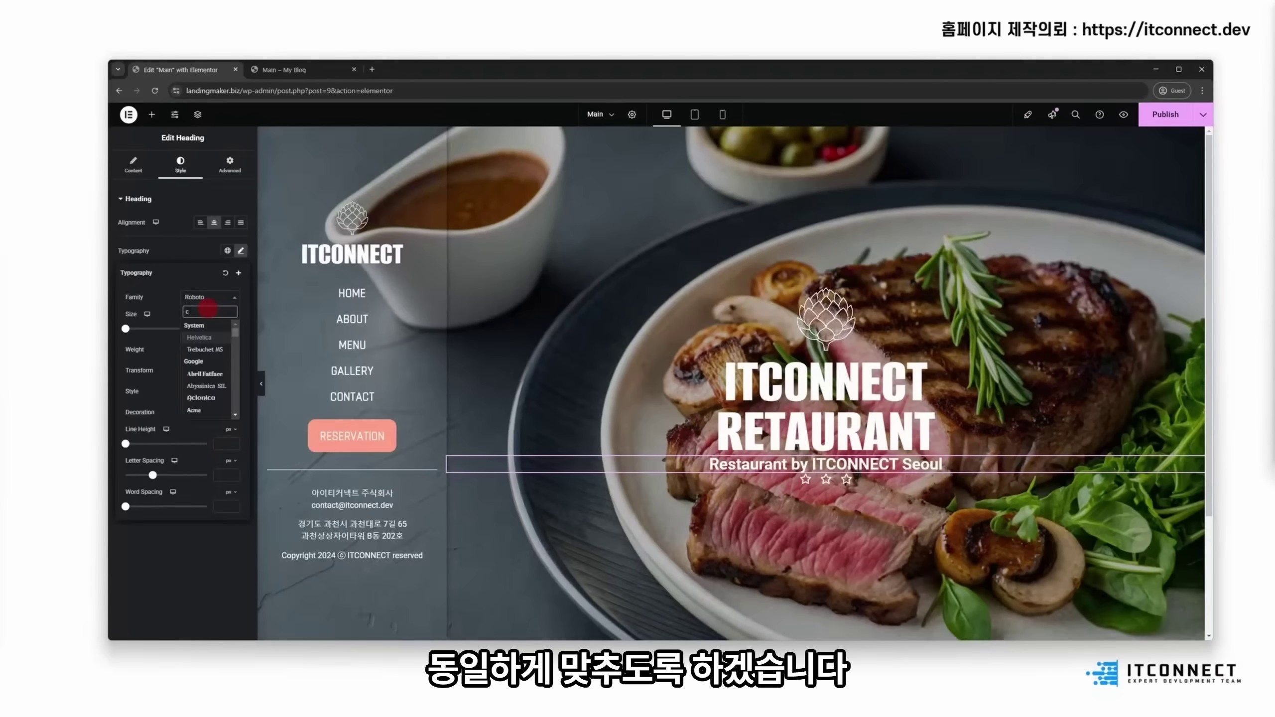
type("hat")
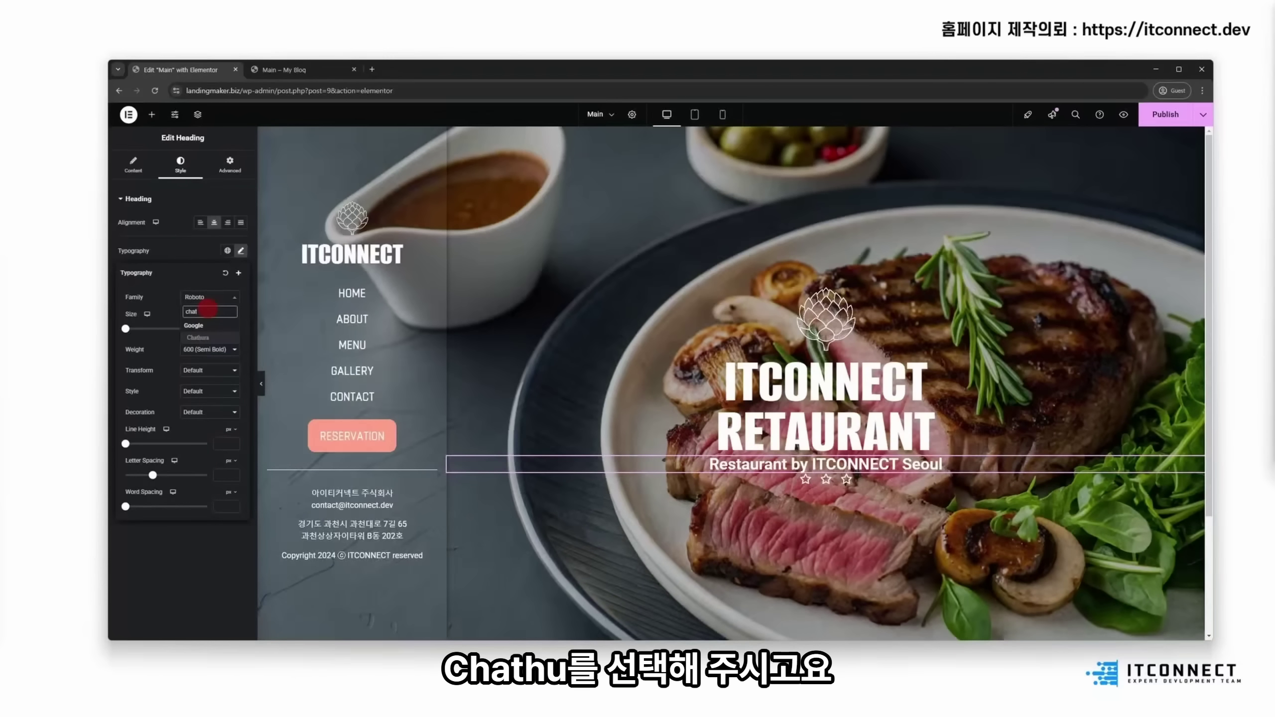
type("hura")
left_click(198, 337)
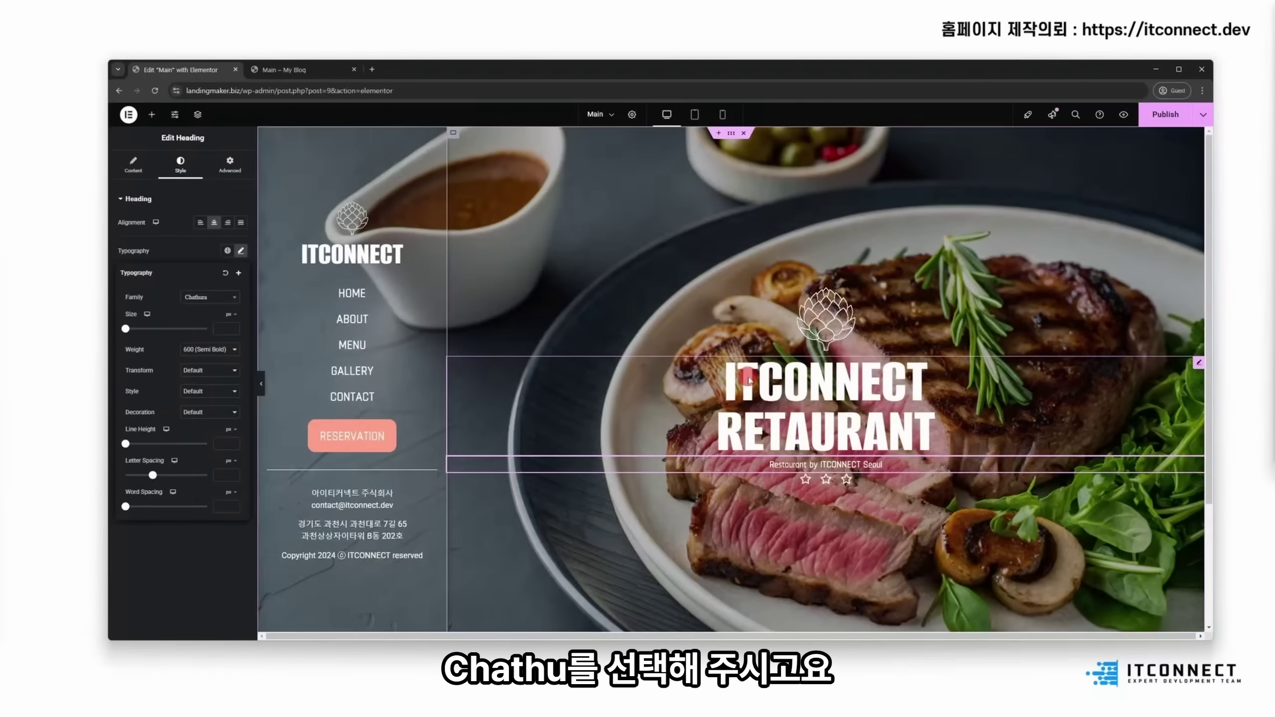
Step: Set the hero subheading's typography to 48 px size and 700 (Bold) weight
type("48")
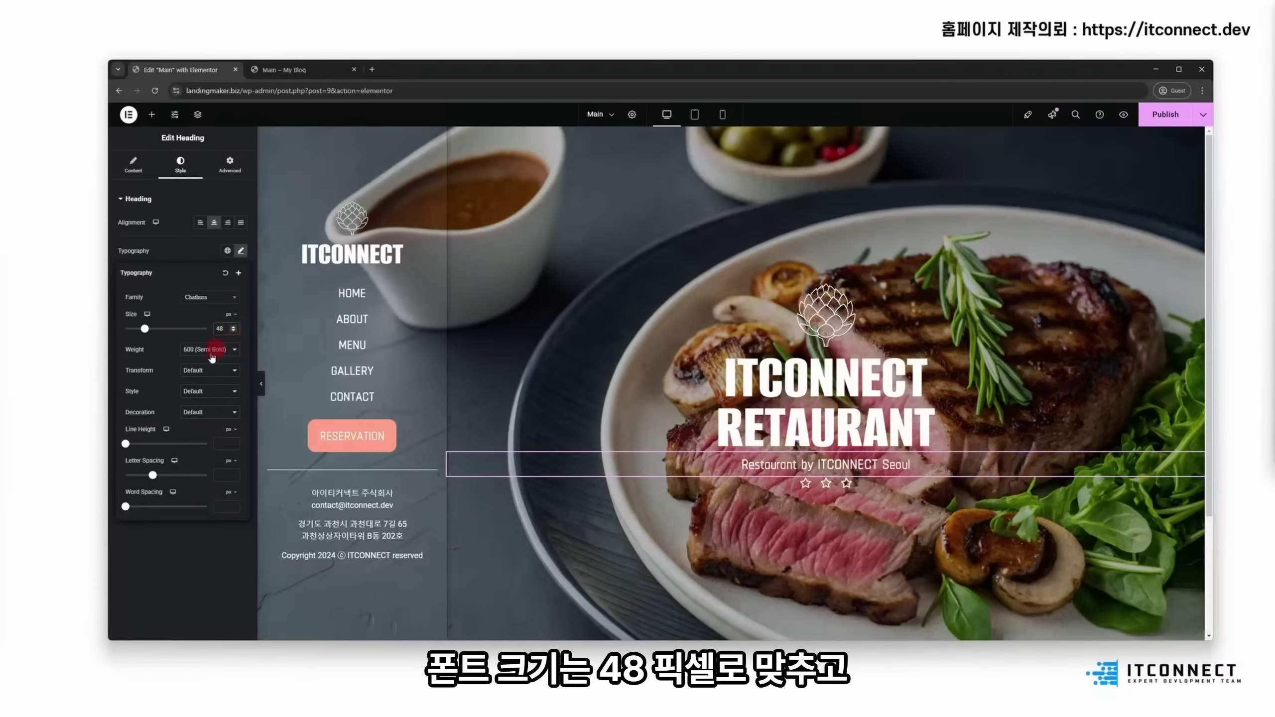
left_click(215, 350)
left_click(200, 436)
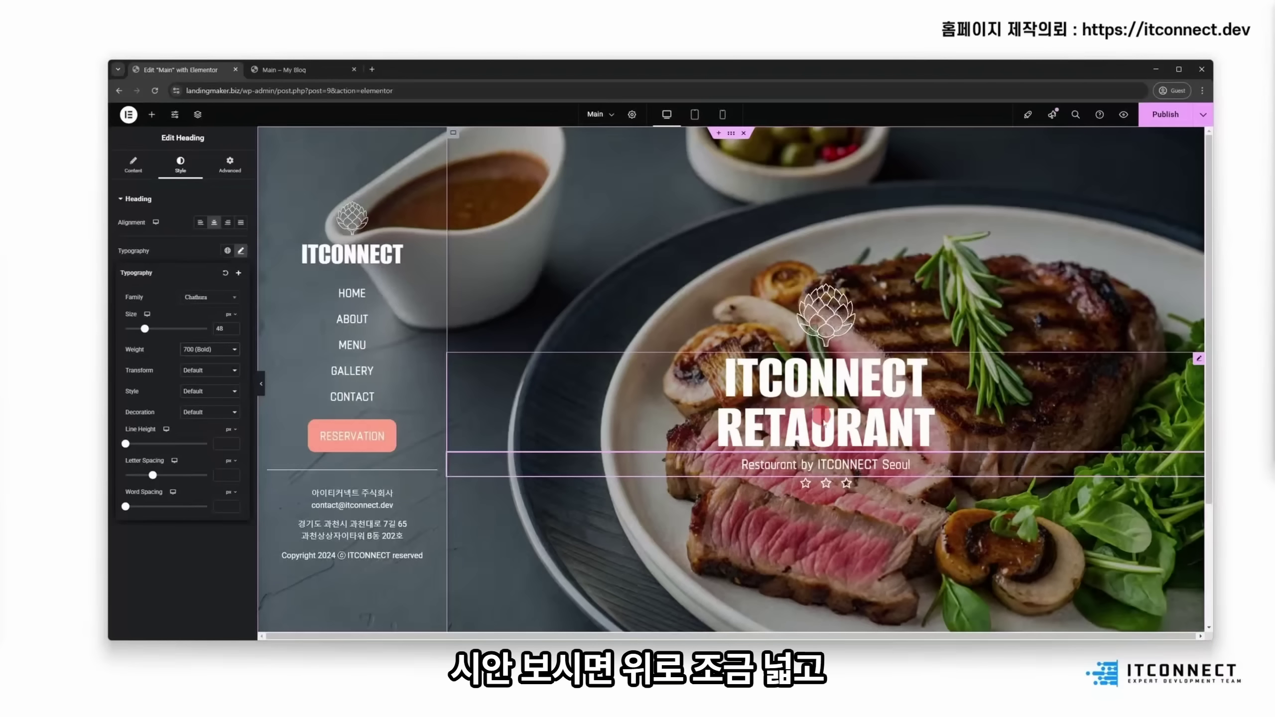
Step: Unlink the hero subheading's margins and set the top margin to 50 px and the bottom margin to 20 px
left_click(230, 170)
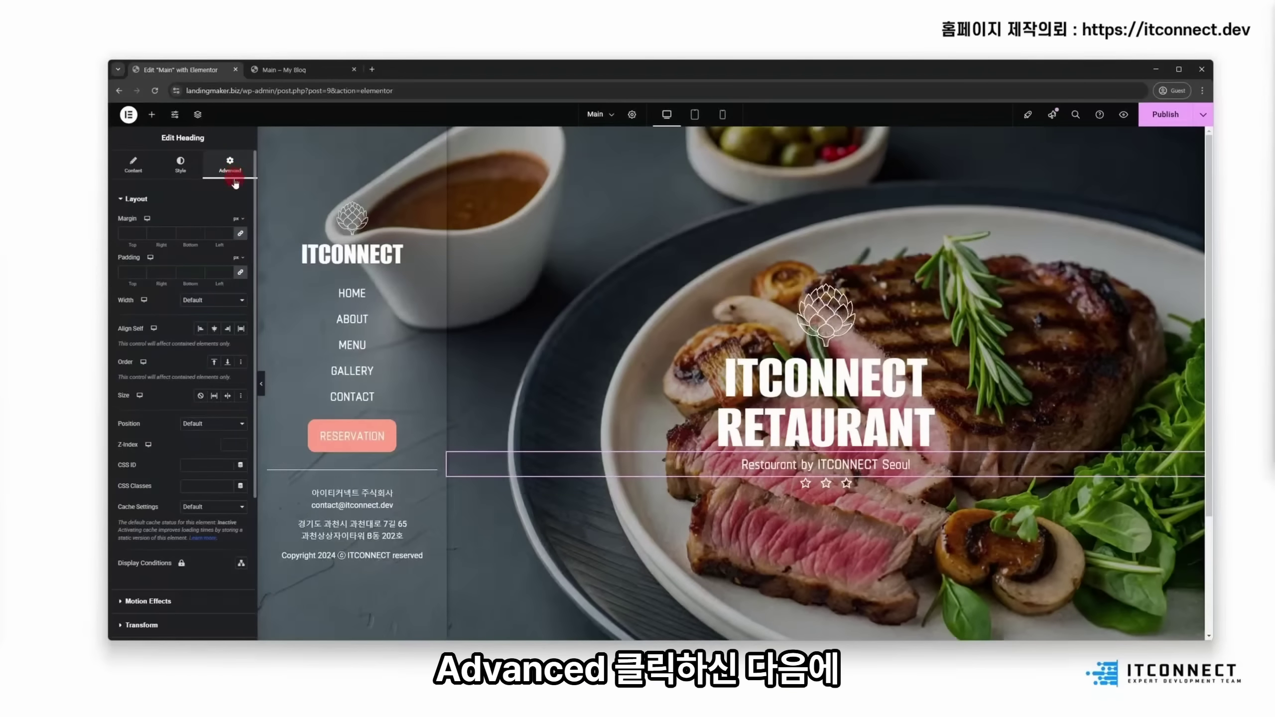
left_click(241, 234)
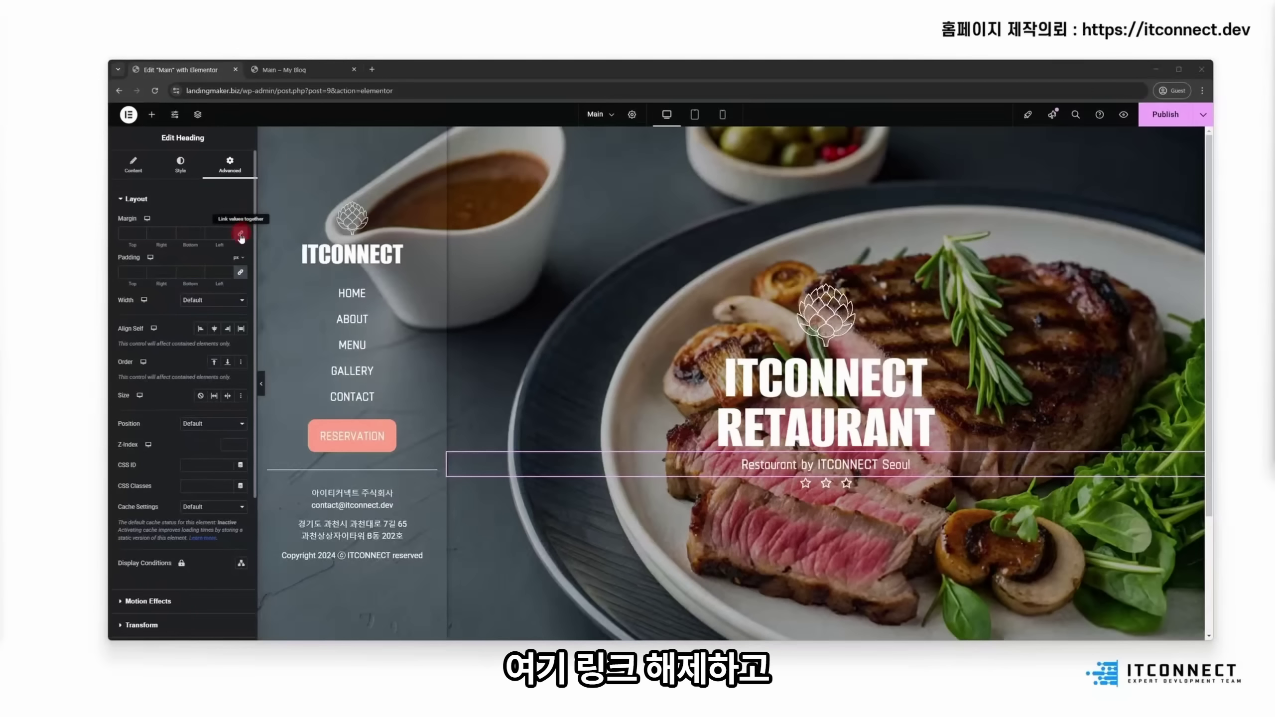
left_click(129, 233)
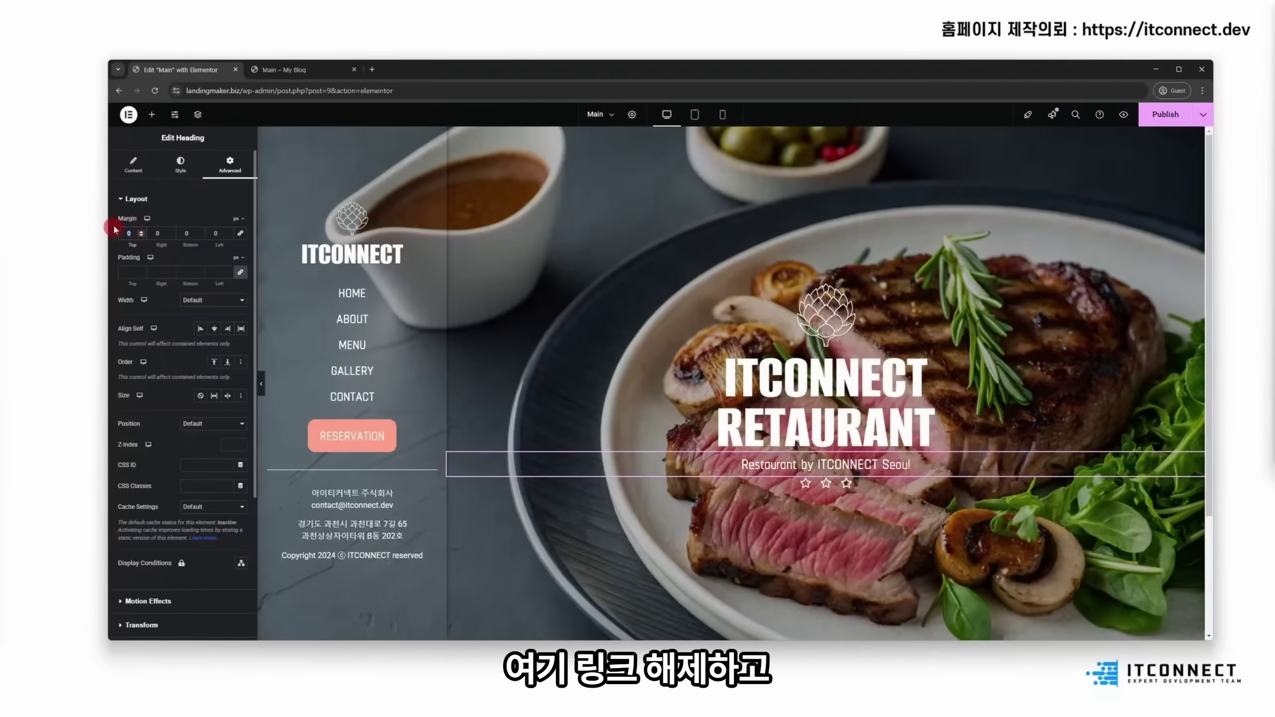
type("50")
left_click(186, 233)
type("20")
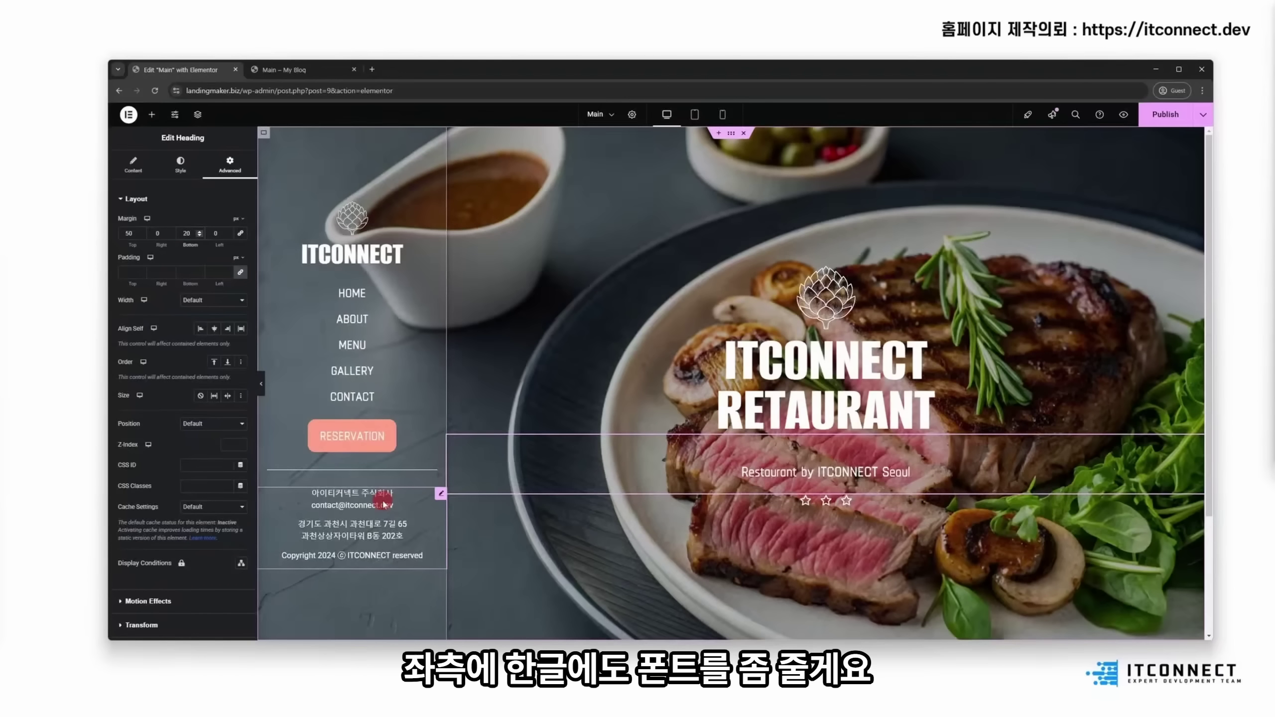
Step: Set the font family of the sidebar's company contact text to Noto Sans KR and publish the page
left_click(432, 497)
left_click(180, 164)
left_click(241, 265)
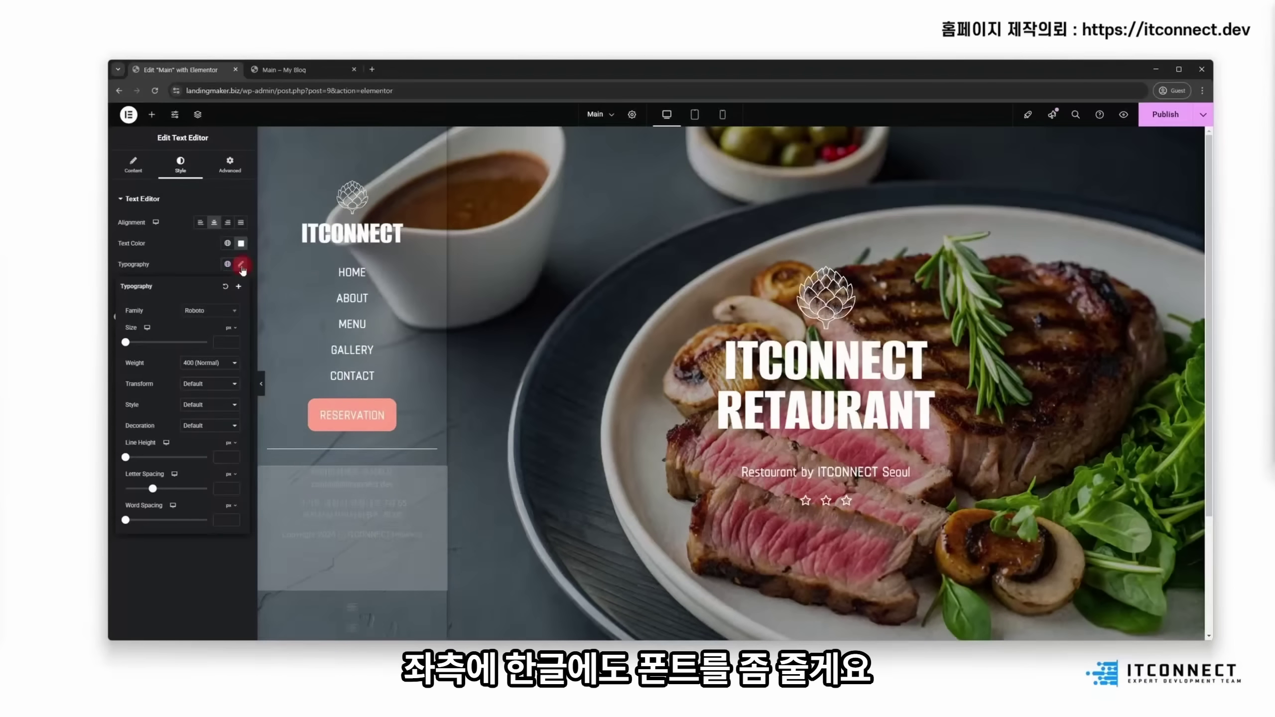
left_click(210, 314)
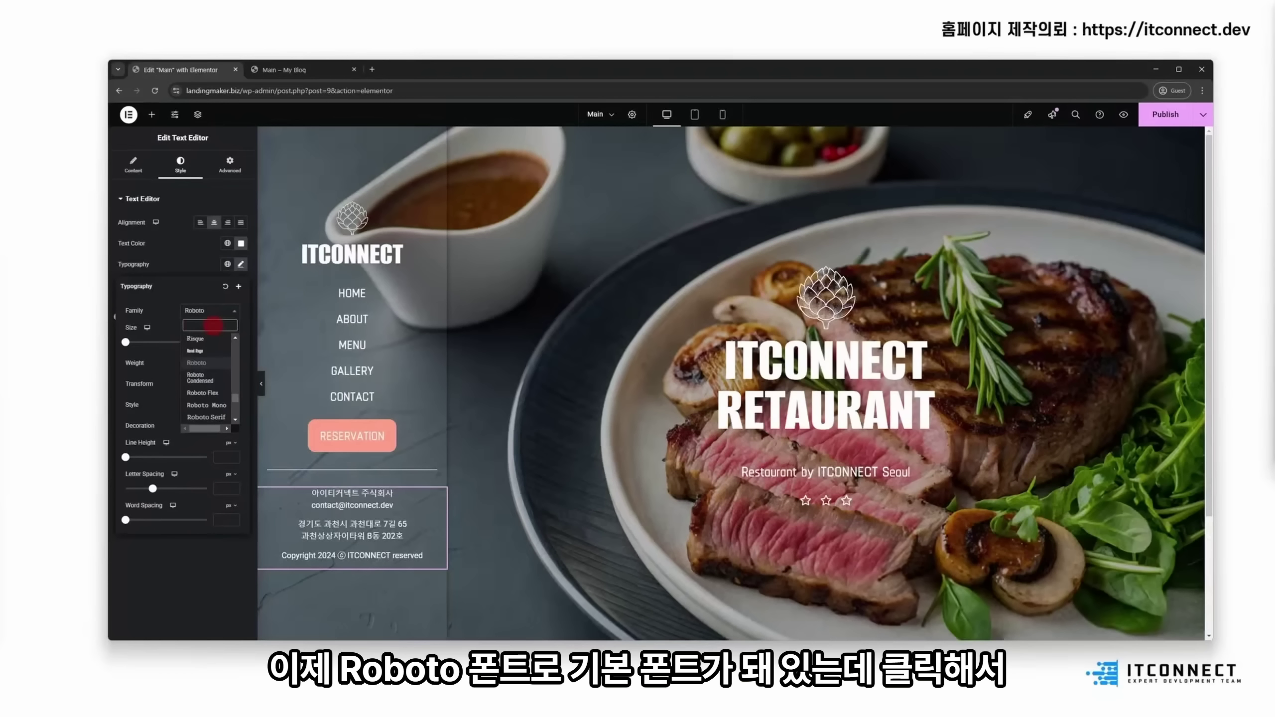
type("noto")
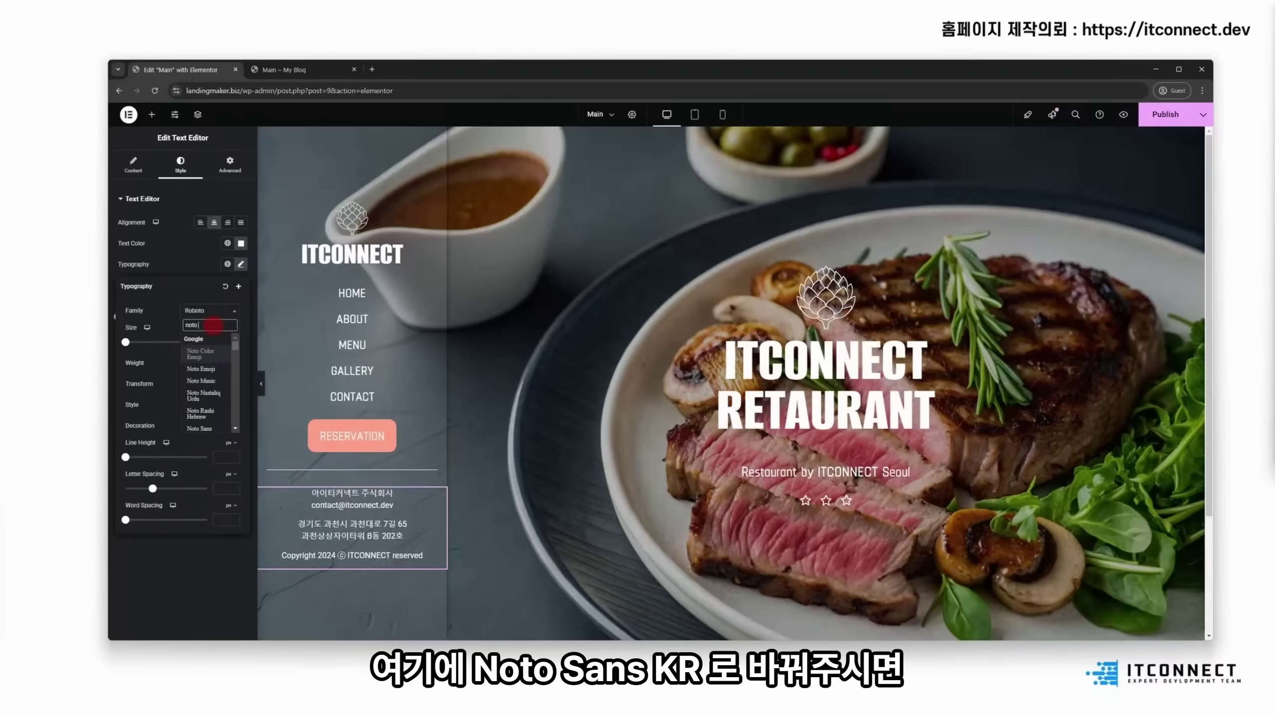
type(" sans kr")
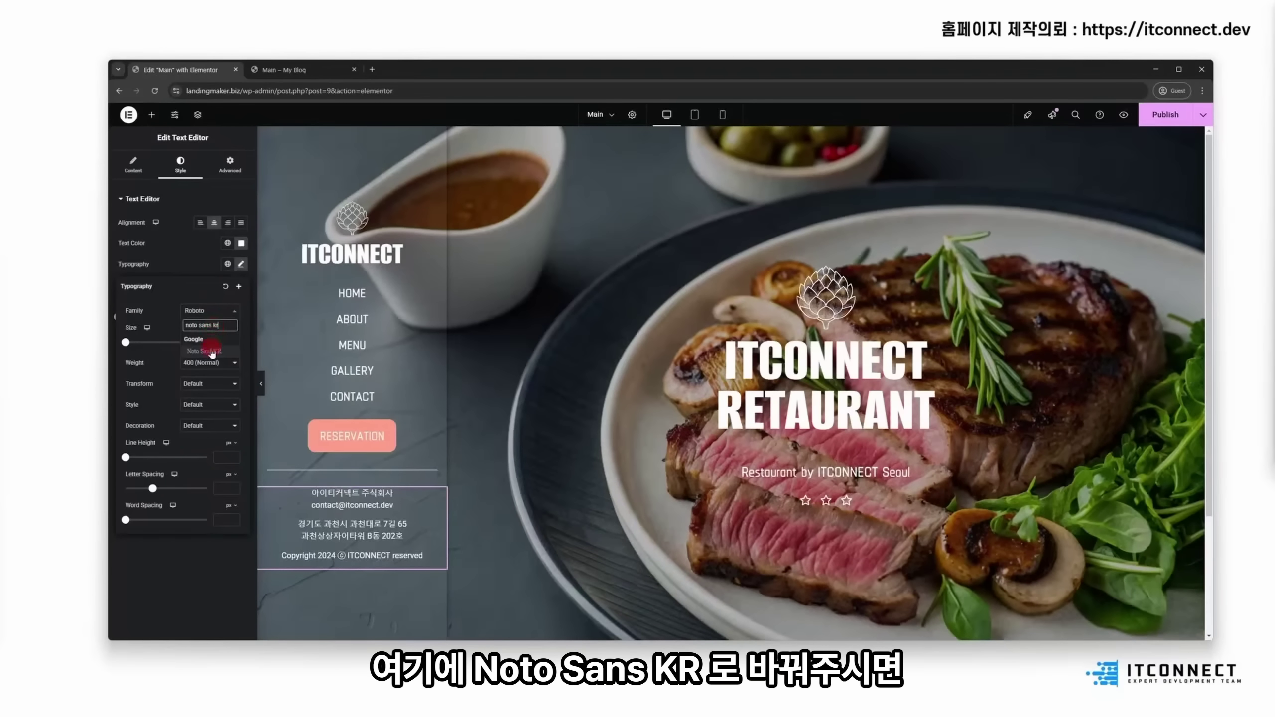
left_click(211, 352)
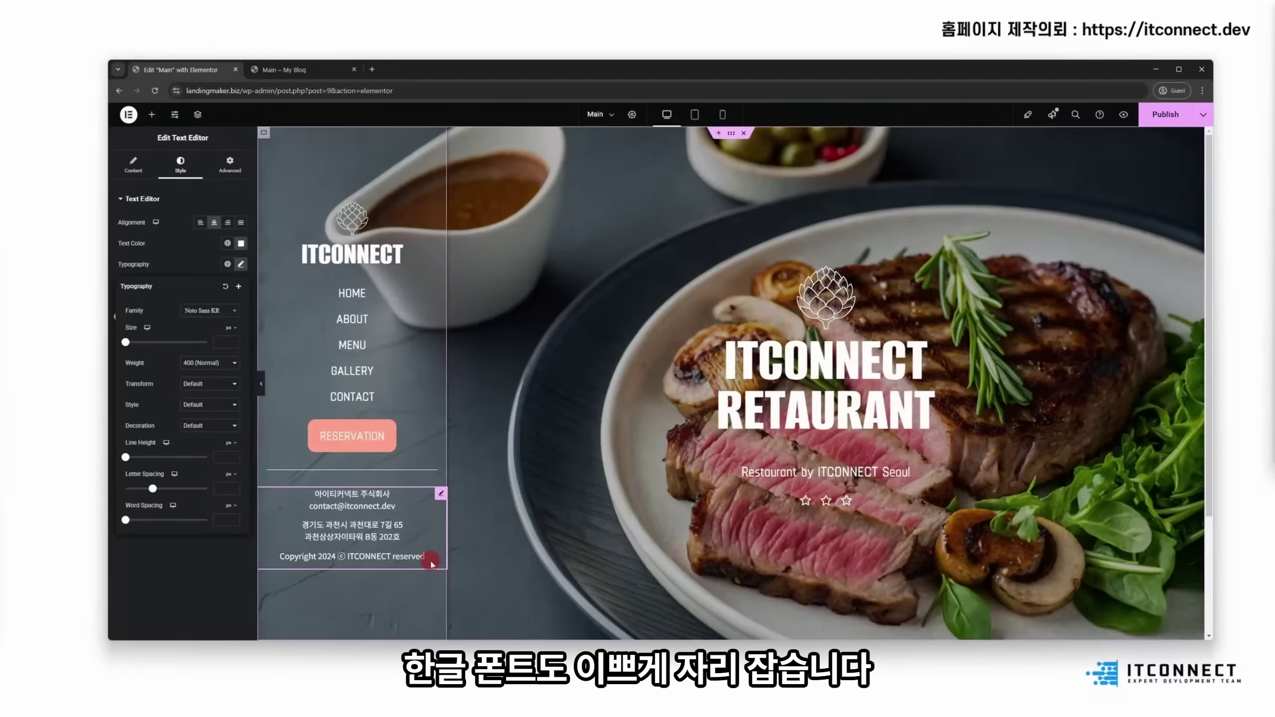
left_click(1157, 124)
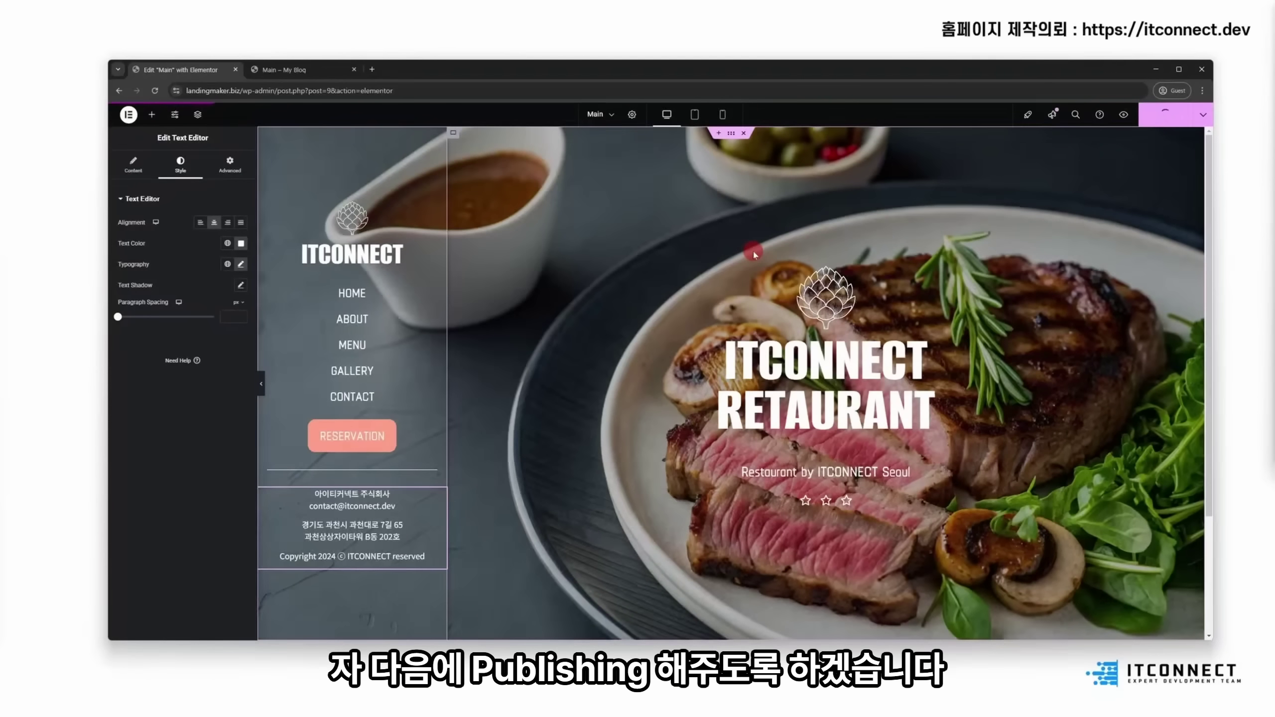
Step: Check the restyled hero and sidebar text in the Main page preview and return to the Elementor editor
left_click(322, 71)
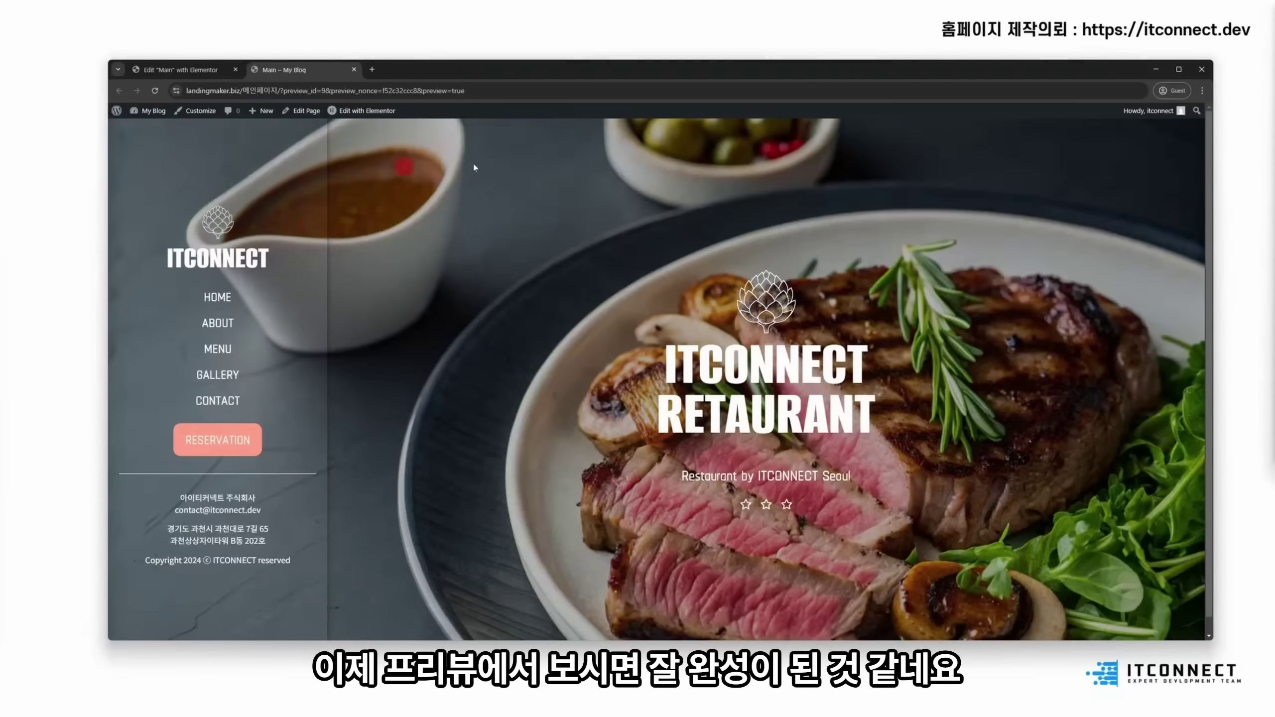
scroll(893, 299, "down", 1)
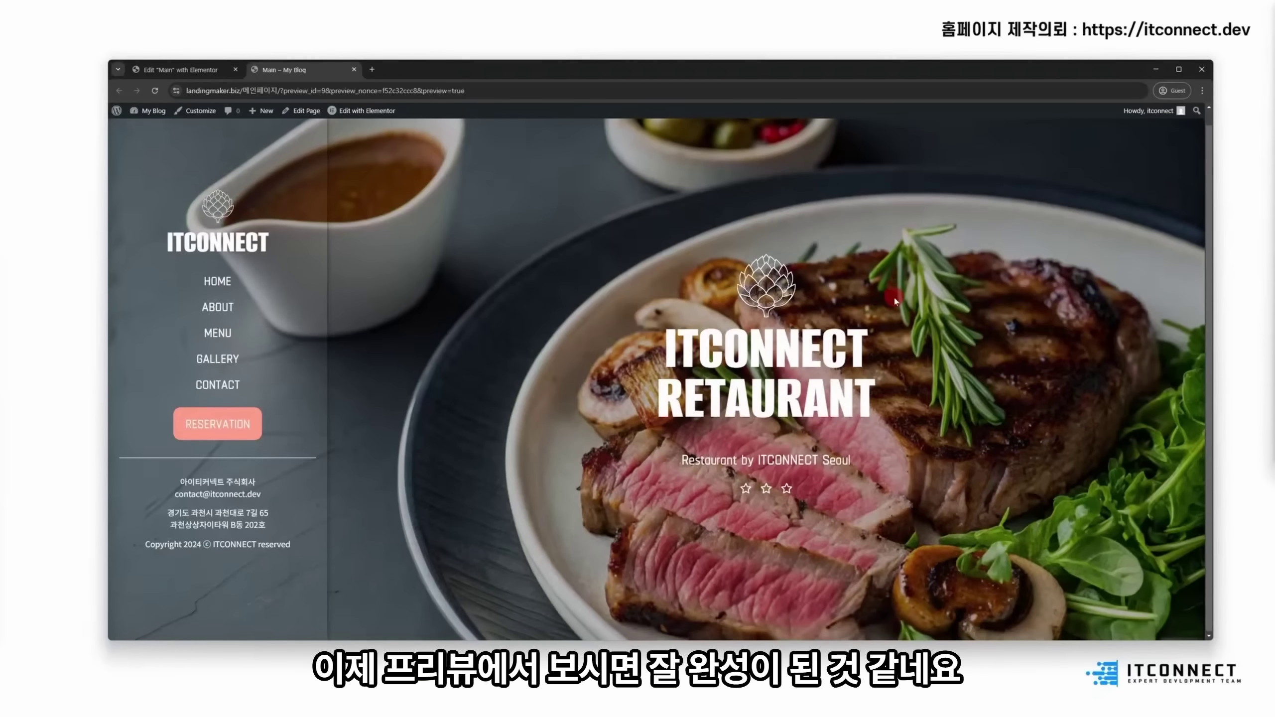
scroll(889, 303, "up", 1)
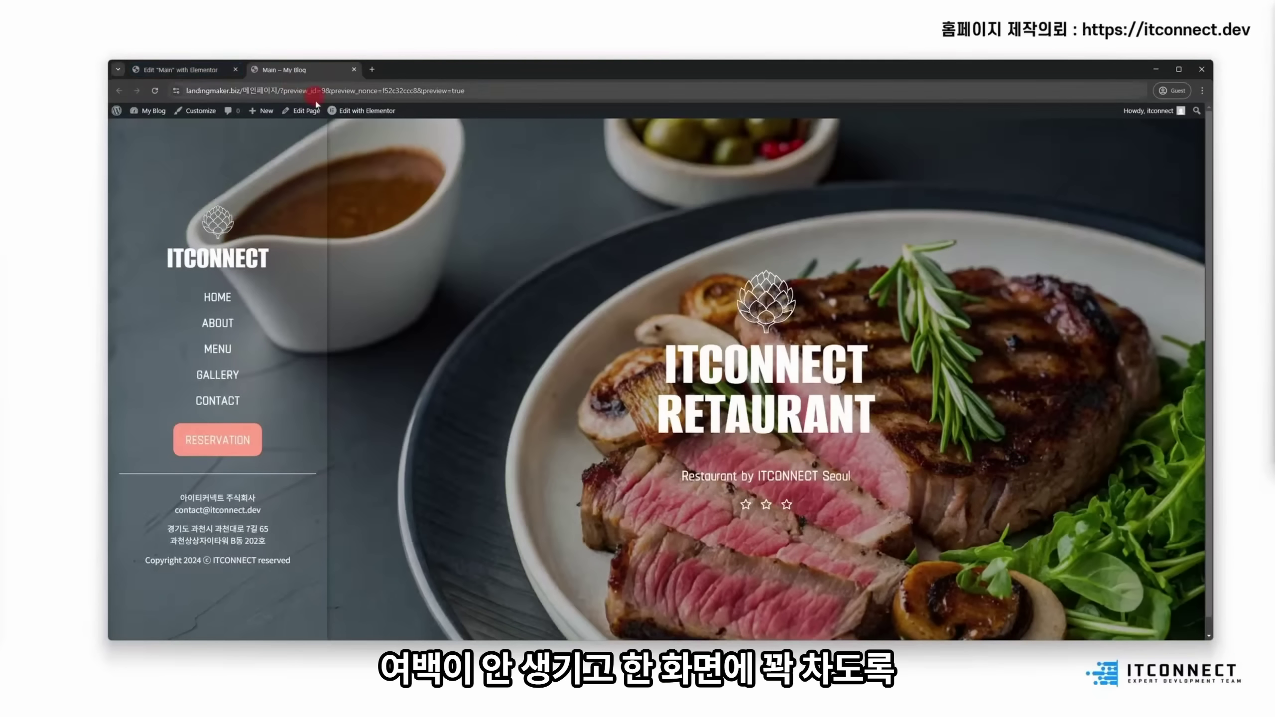
left_click(211, 70)
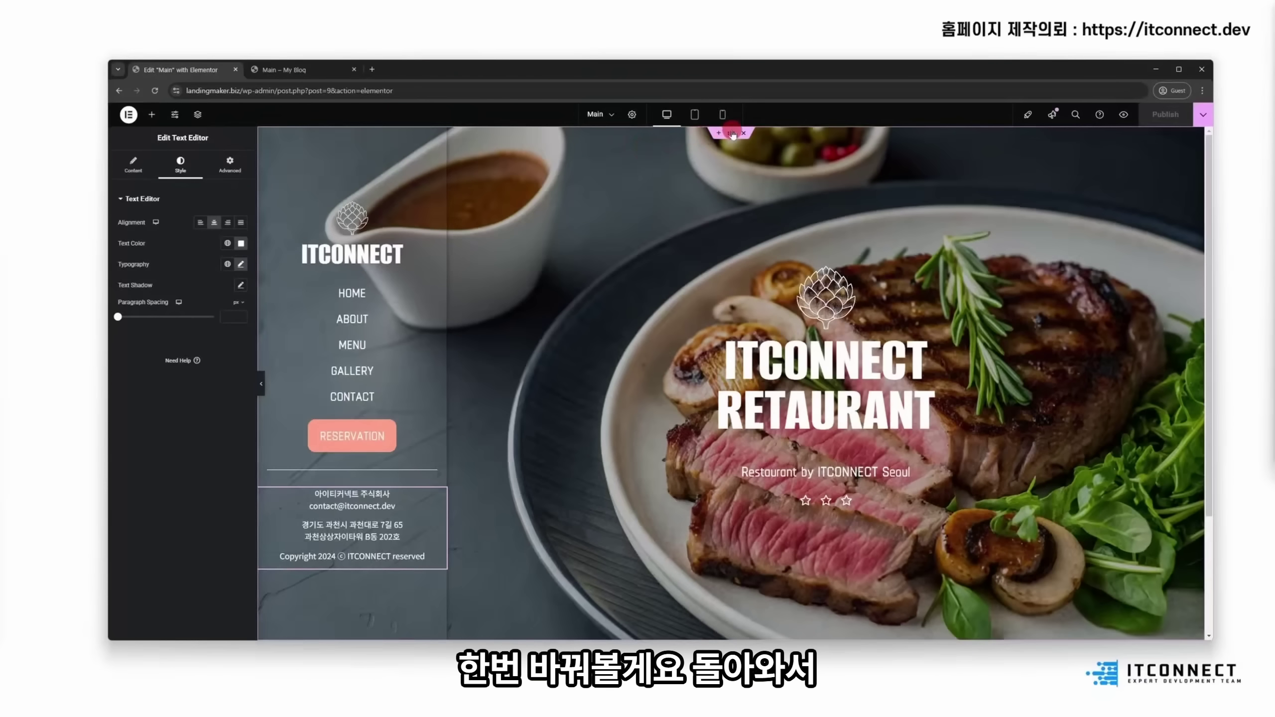
Step: Set the outer container's item alignment to Stretch and publish the page
left_click(731, 133)
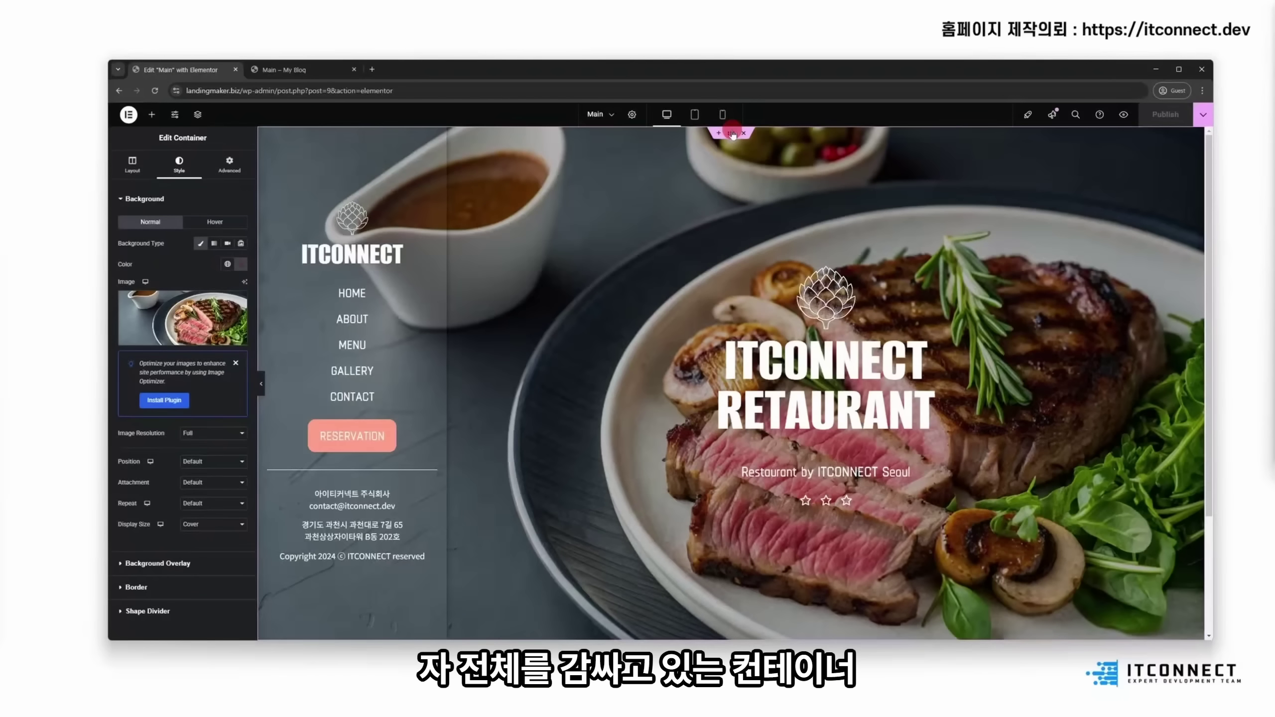
left_click(151, 147)
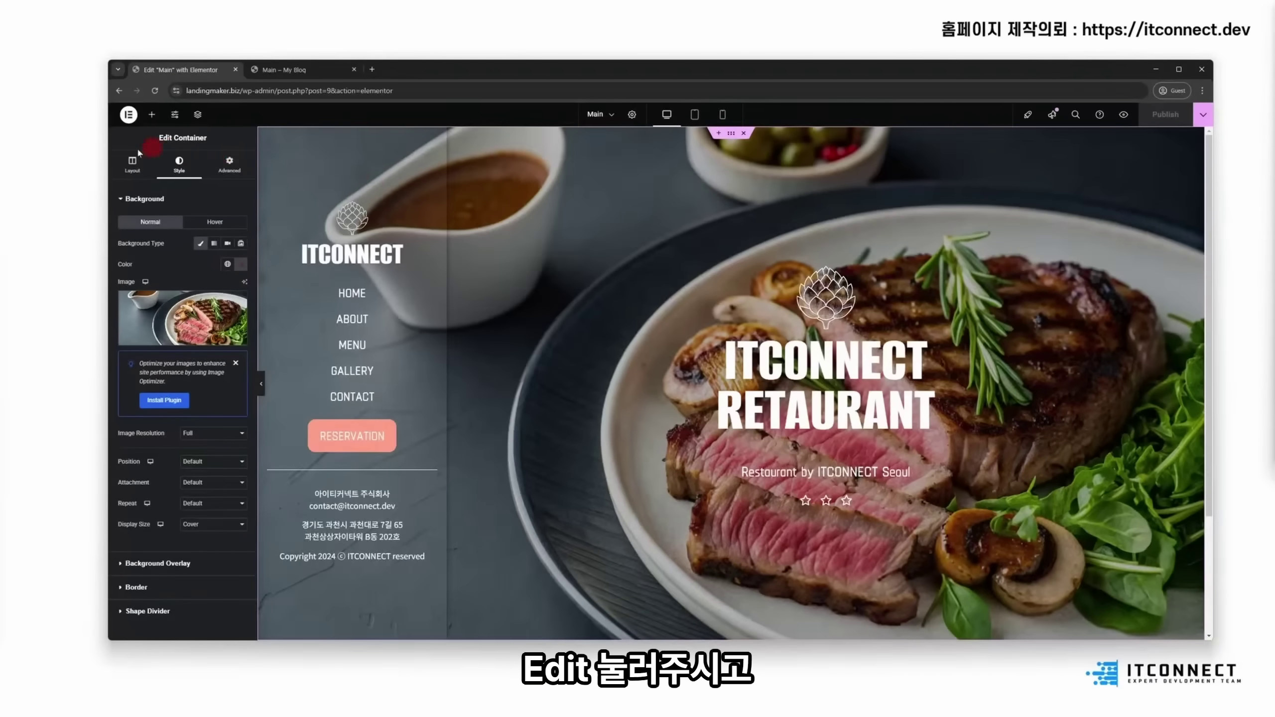
left_click(132, 163)
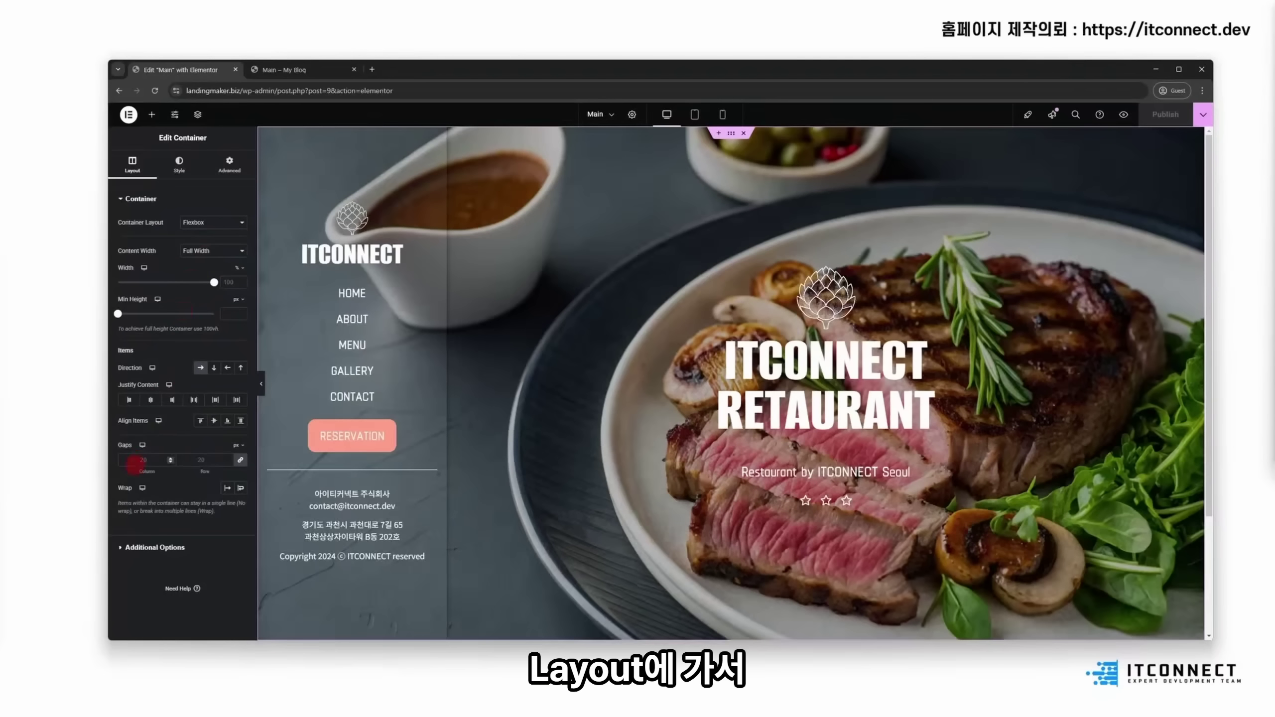
left_click(243, 421)
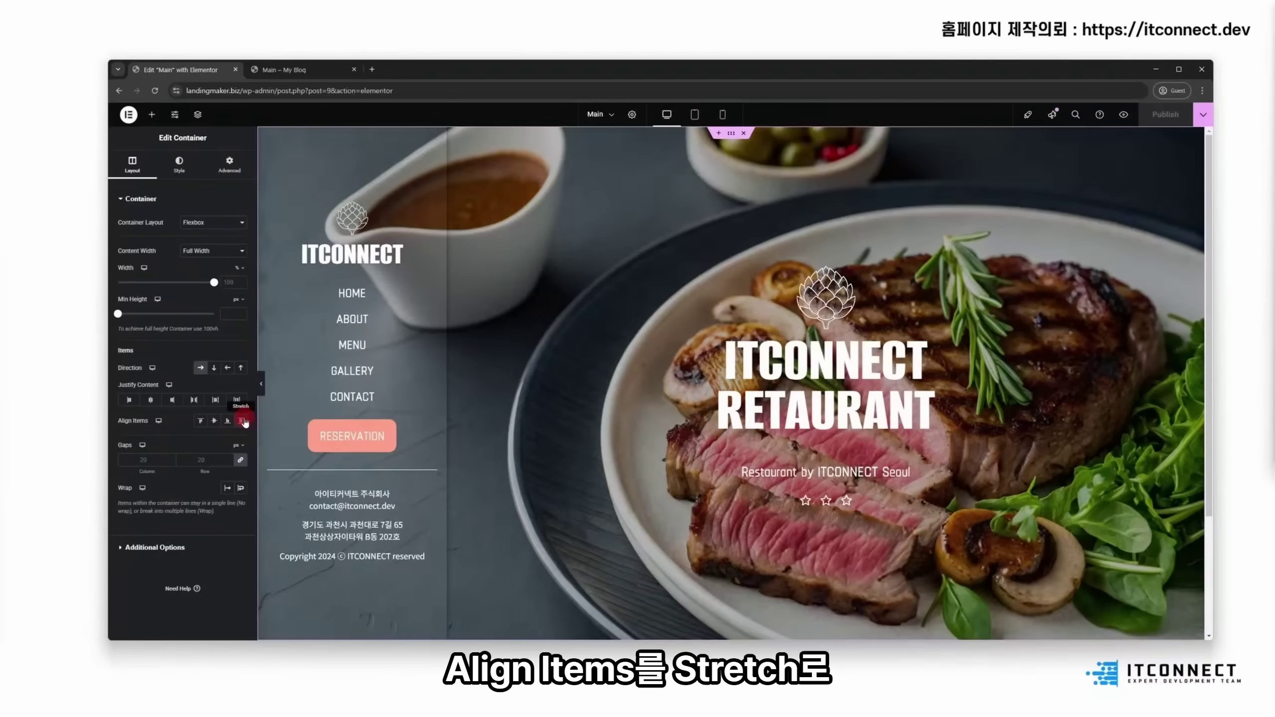
left_click(1165, 114)
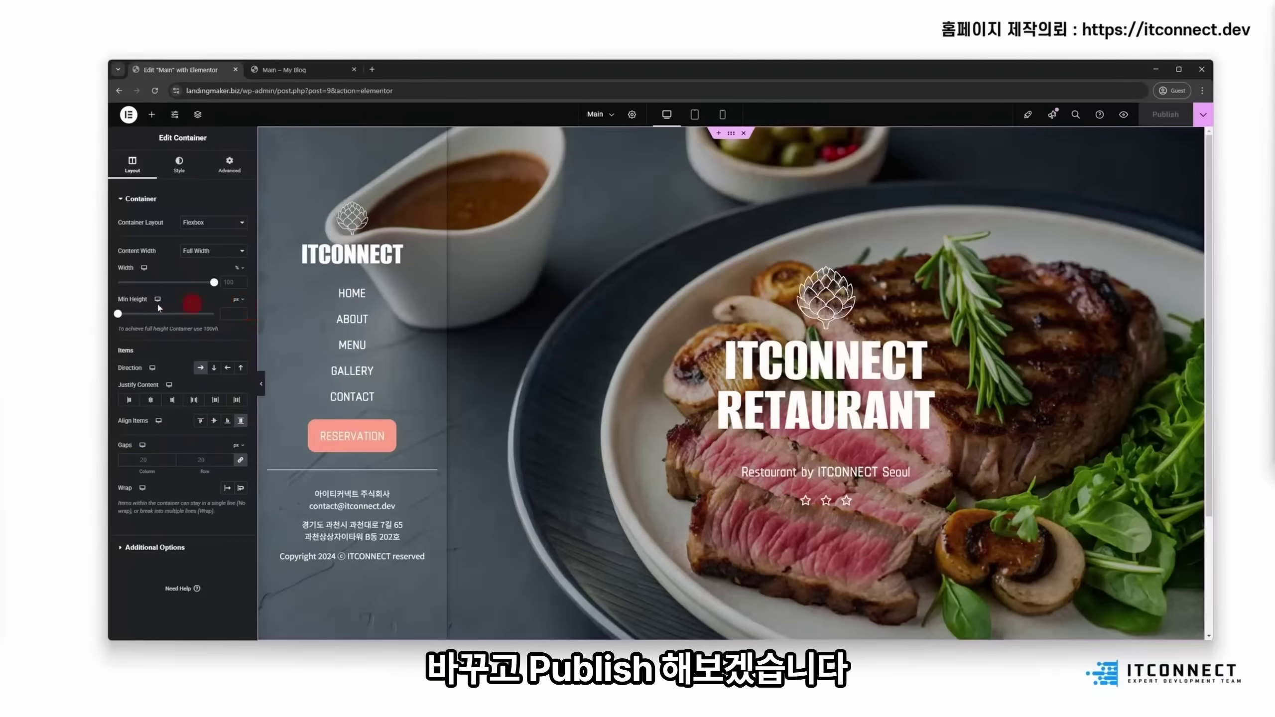
Step: Set the outer container's minimum height to 100 vh and save the page
left_click(235, 299)
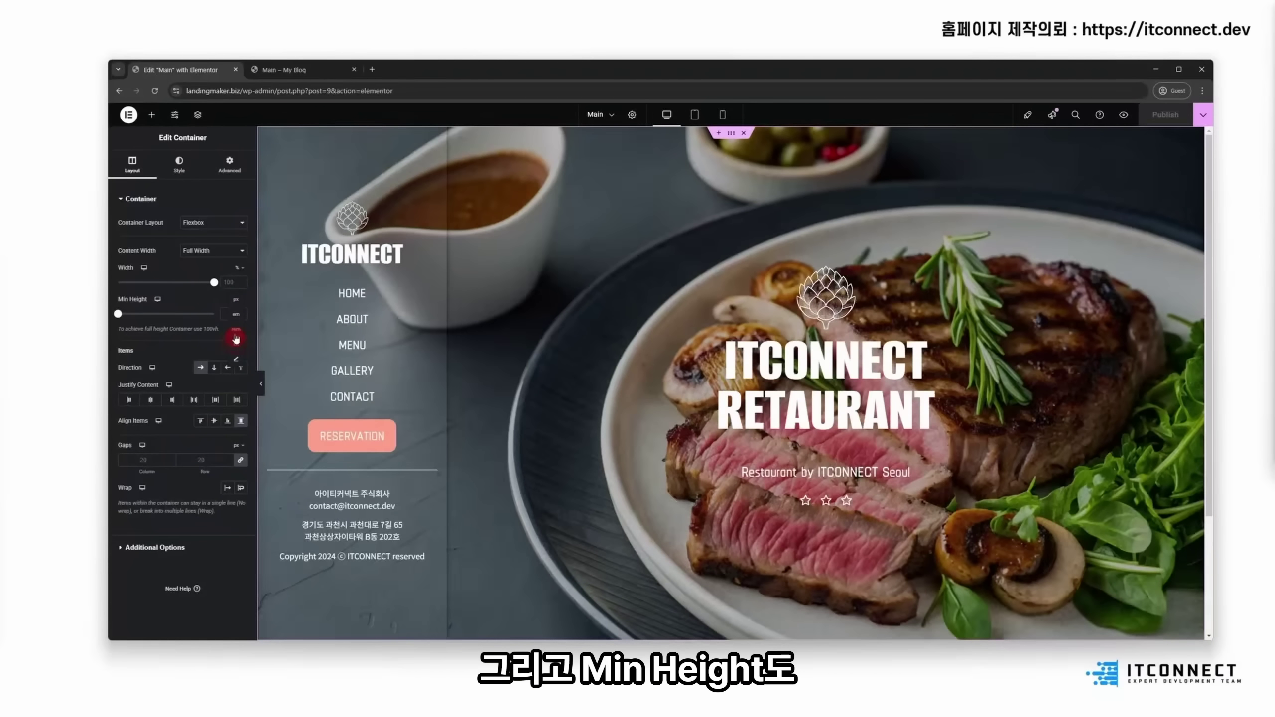
left_click(236, 340)
left_click(233, 314)
type("100")
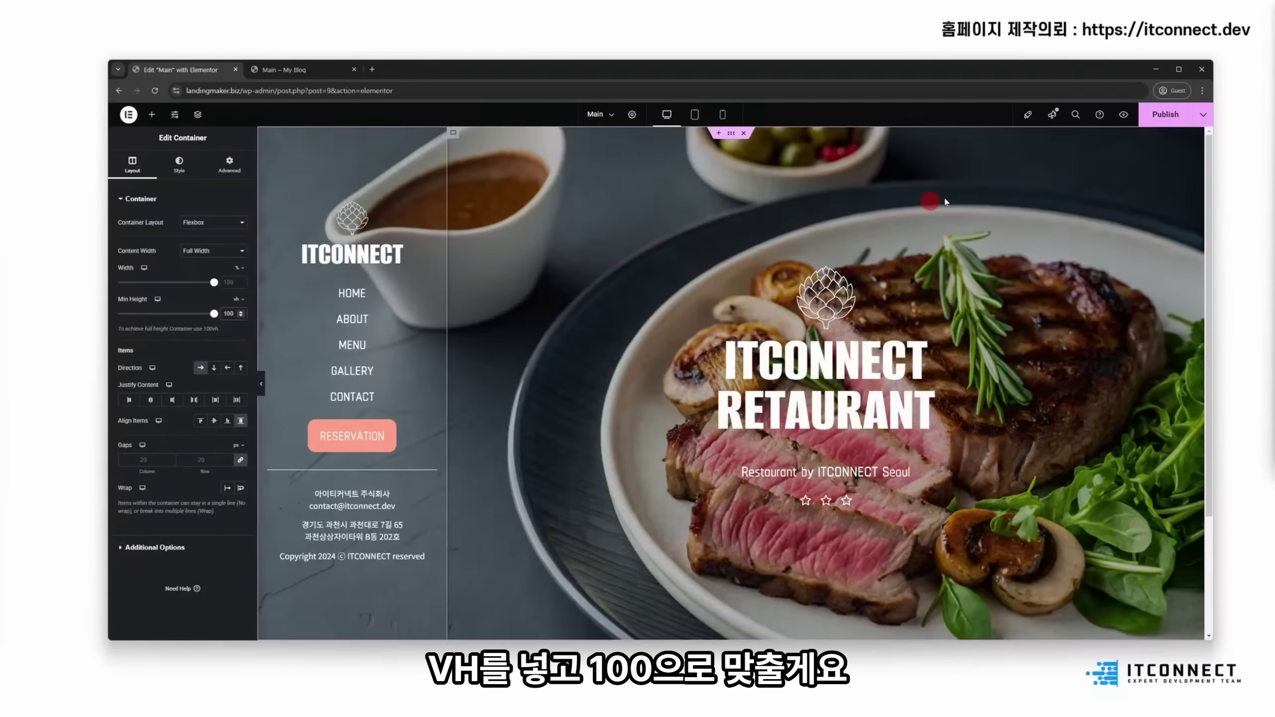
key("ctrl+s")
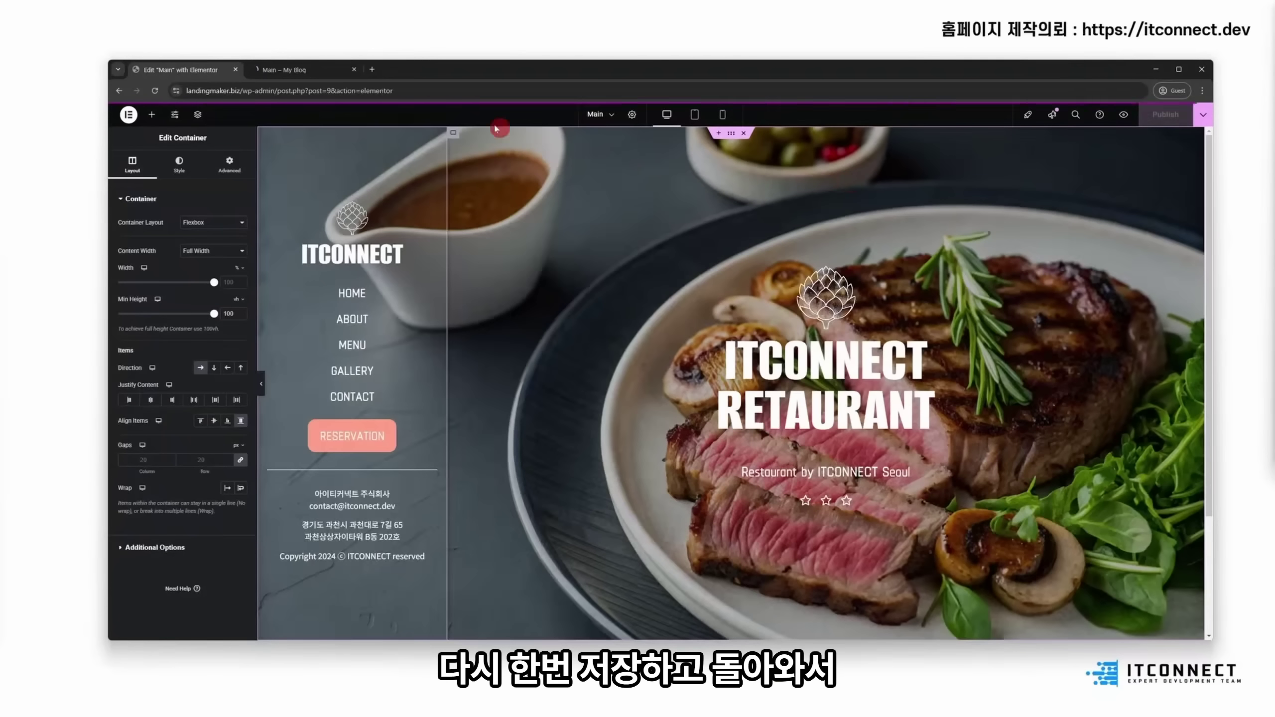
Step: Check in the Main page preview whether the hero section fills the full screen height
left_click(306, 68)
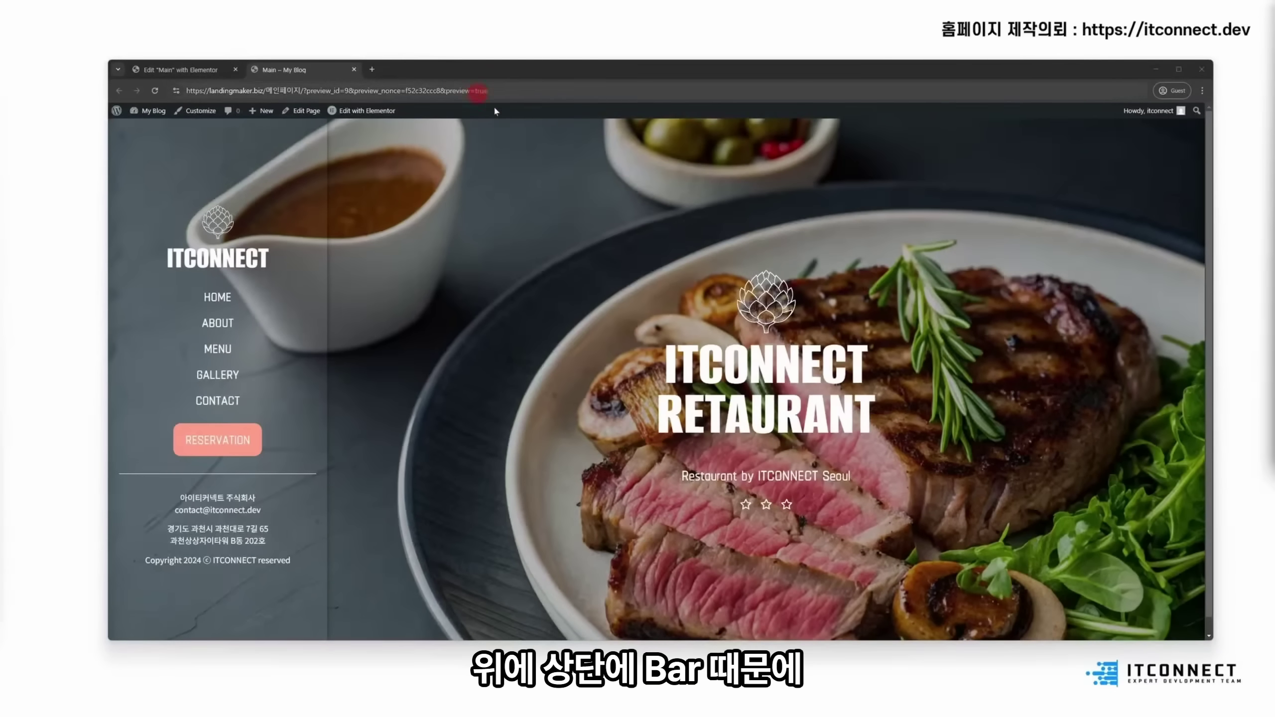
scroll(593, 205, "down", 1)
scroll(592, 205, "up", 1)
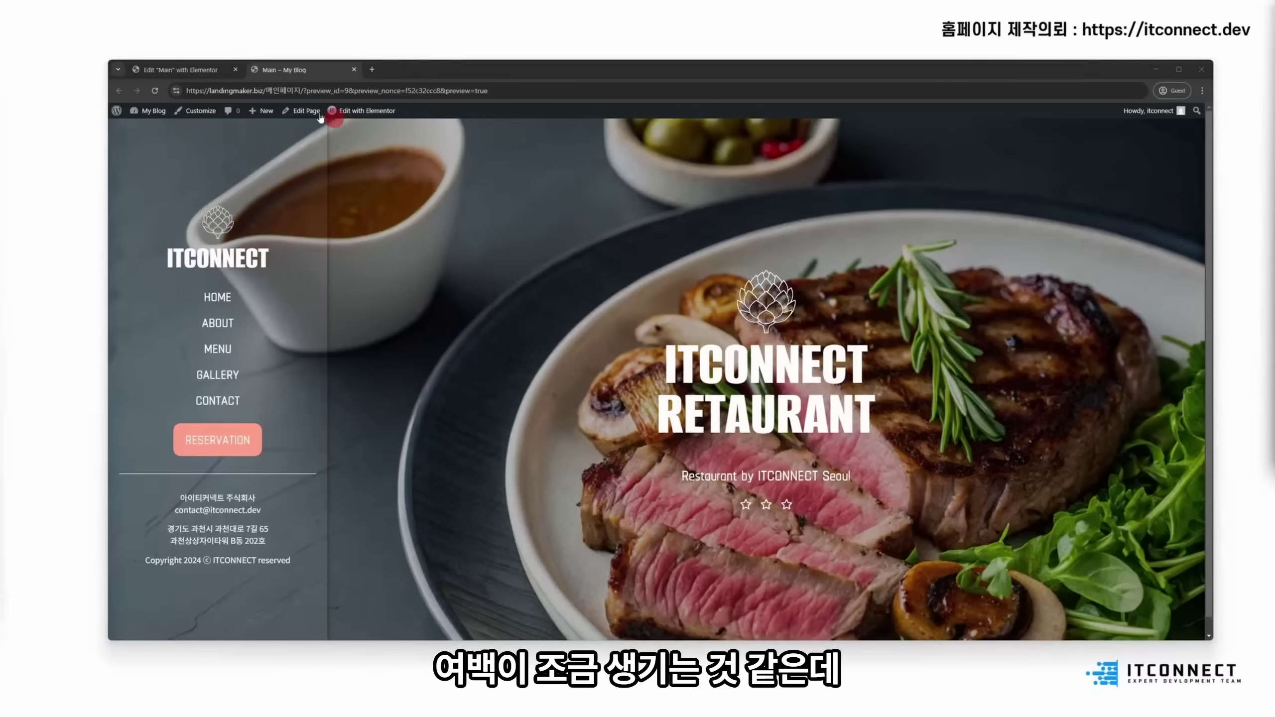
left_click(257, 85)
type("landingmaker.biz")
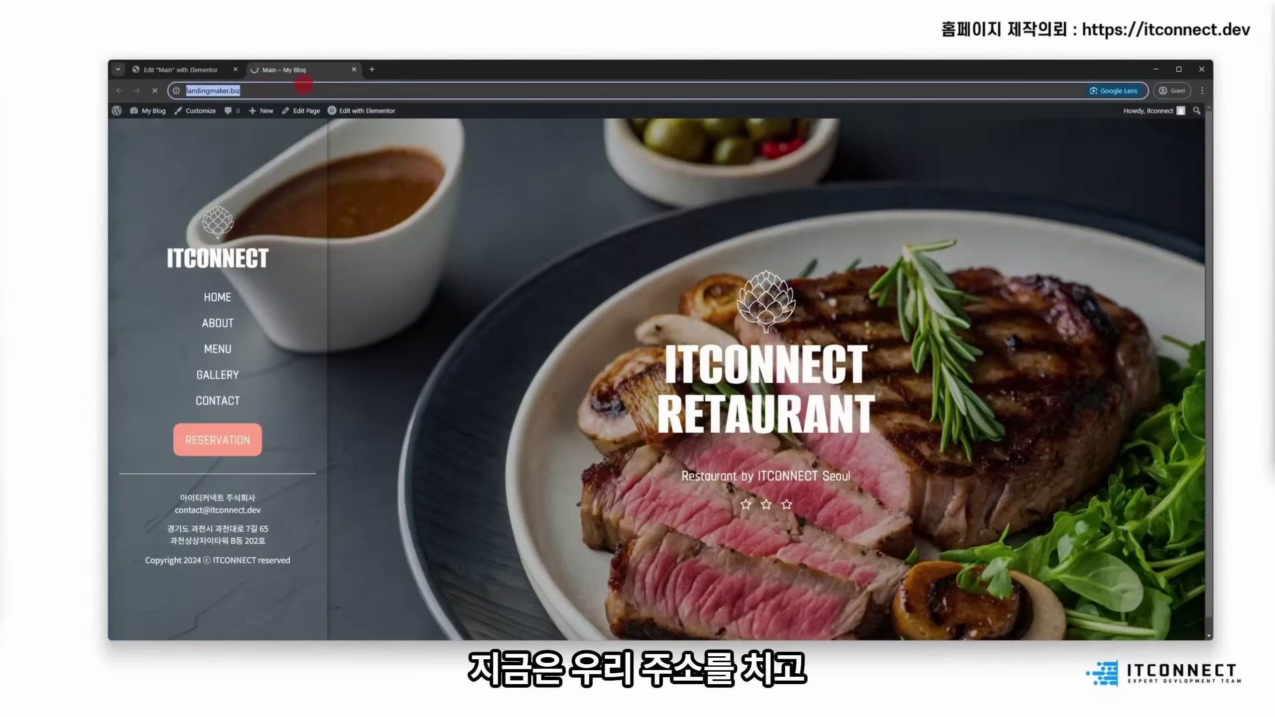
key("Return")
left_click(119, 92)
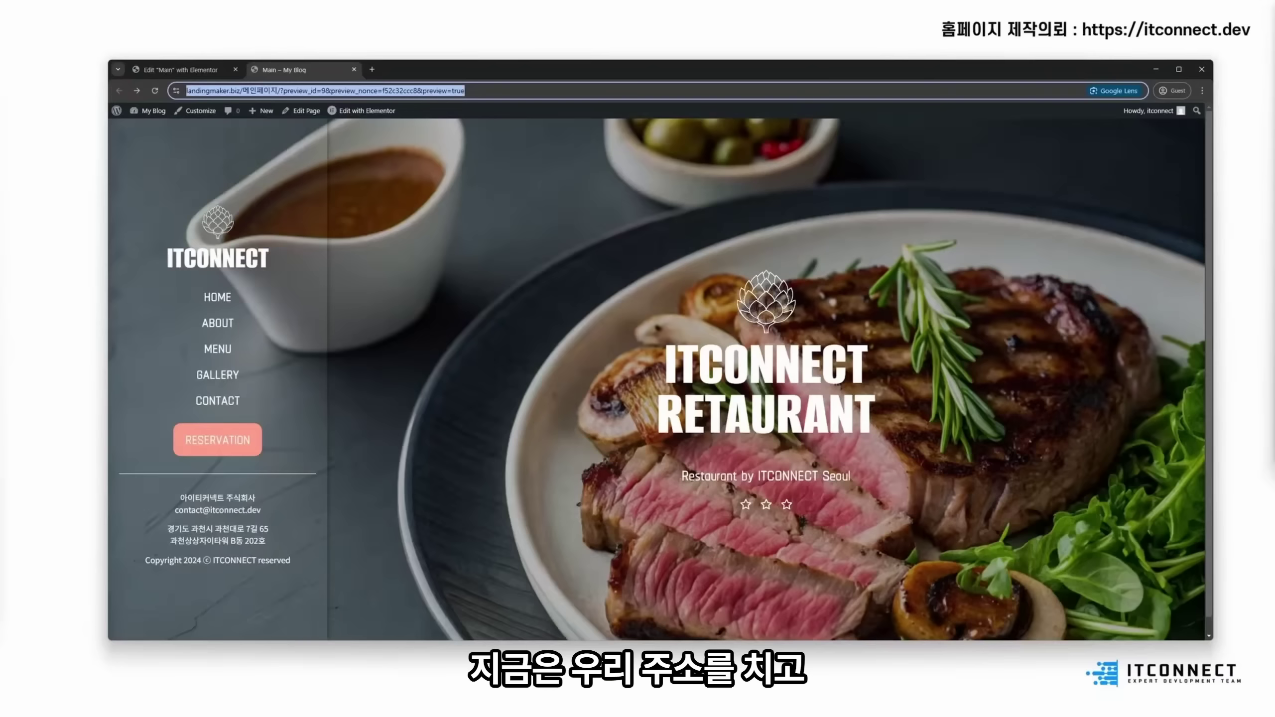
Step: Switch to a separate browser window to view the public site at landingmaker.biz
left_click_drag(1, 108, 693, 84)
left_click(614, 103)
key("BackSpace")
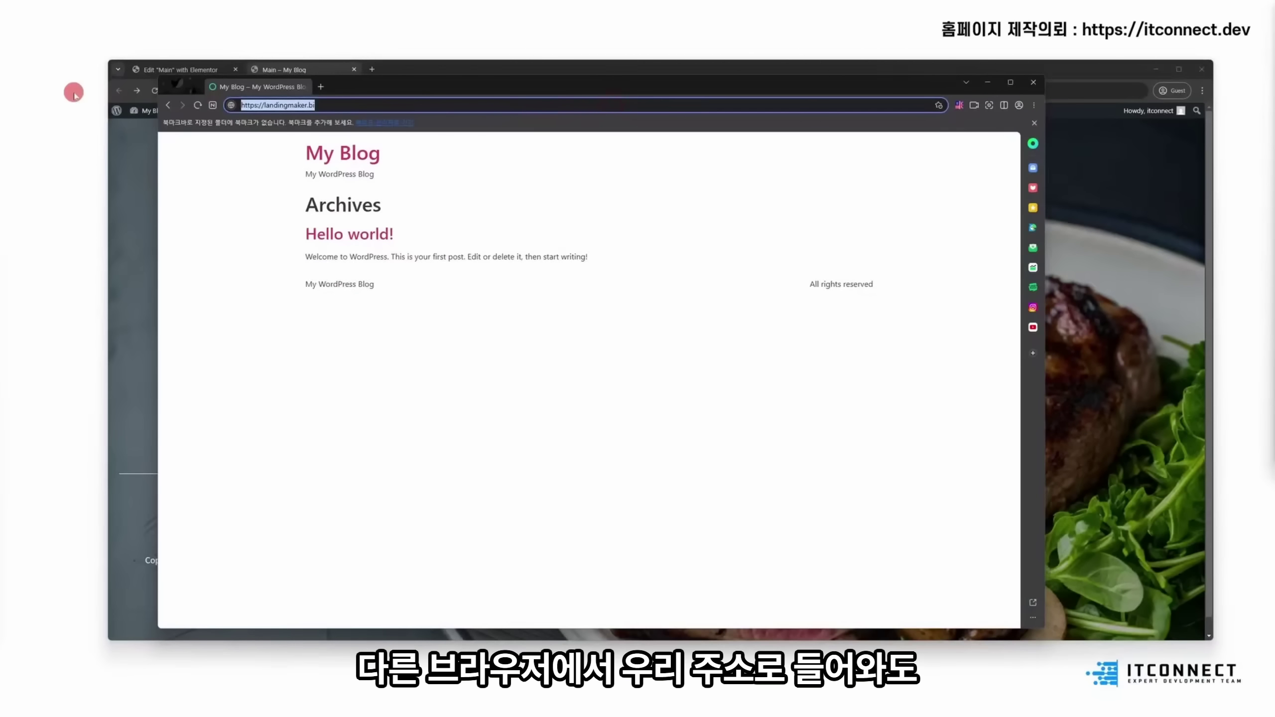
Step: Load landingmaker.biz in the second browser and enlarge its window to view the public homepage
type("z")
key("Return")
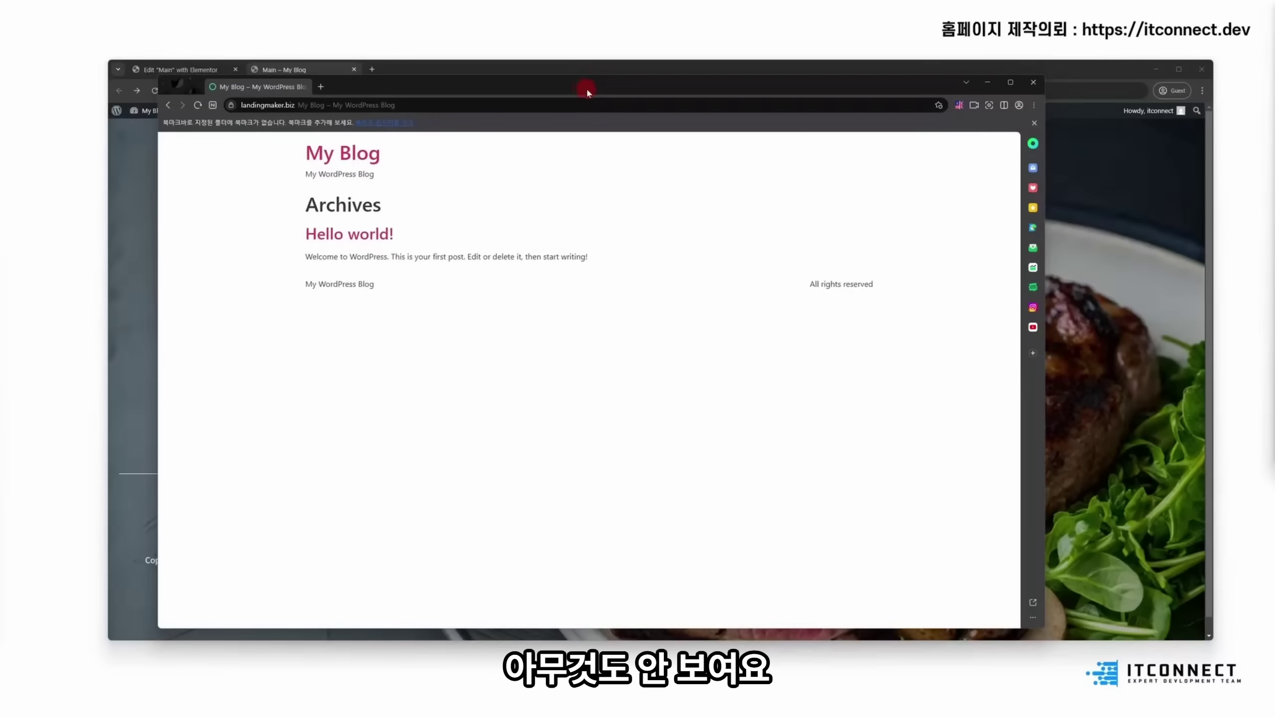
left_click_drag(586, 87, 539, 70)
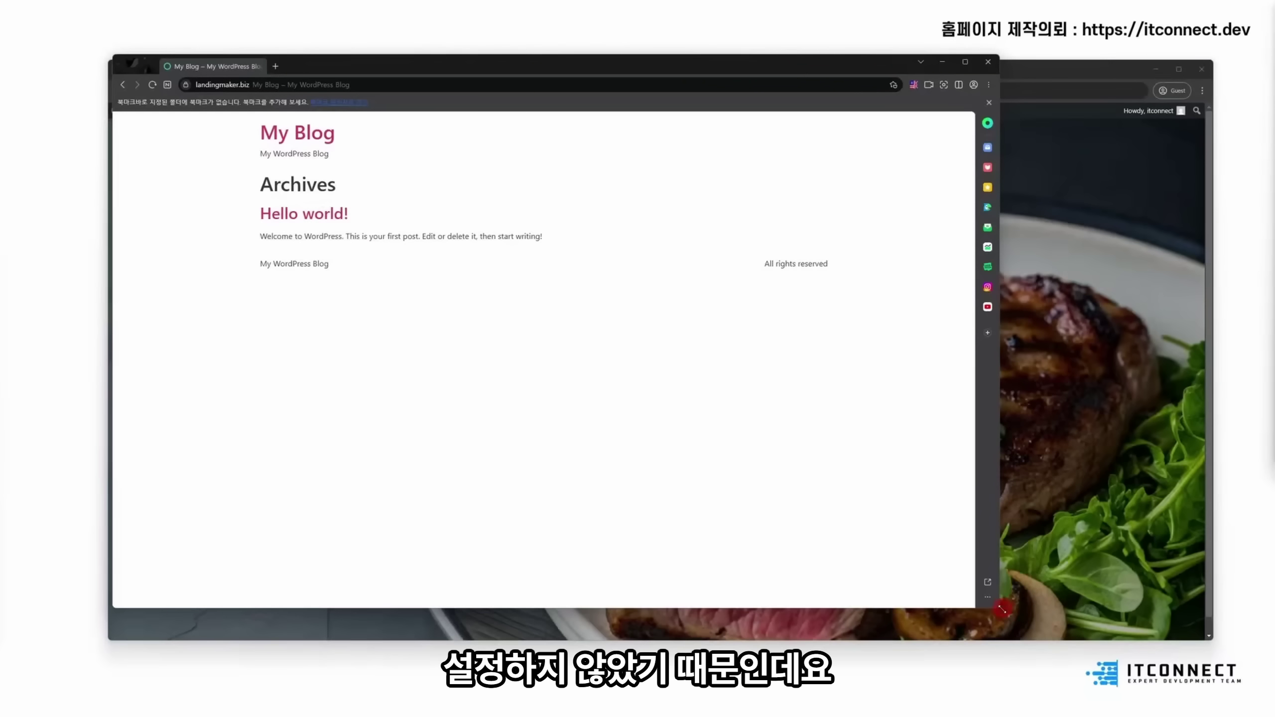
left_click_drag(1002, 609, 1212, 639)
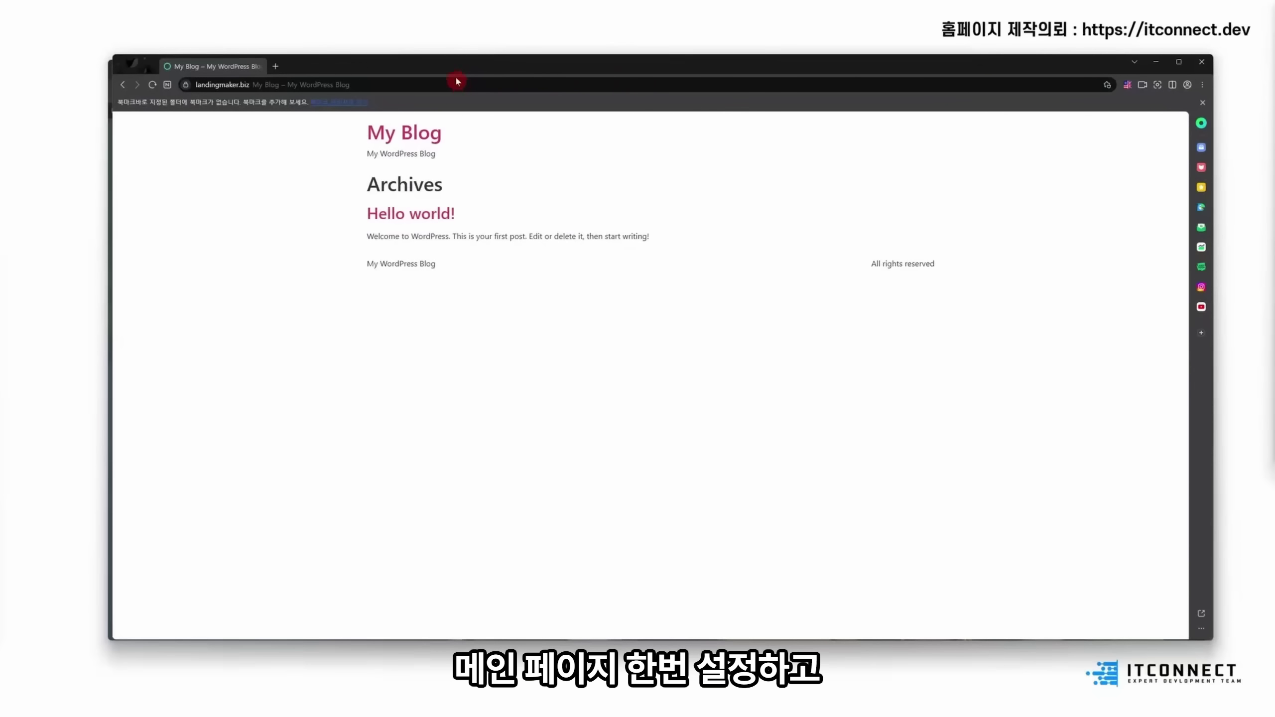
left_click_drag(457, 81, 455, 56)
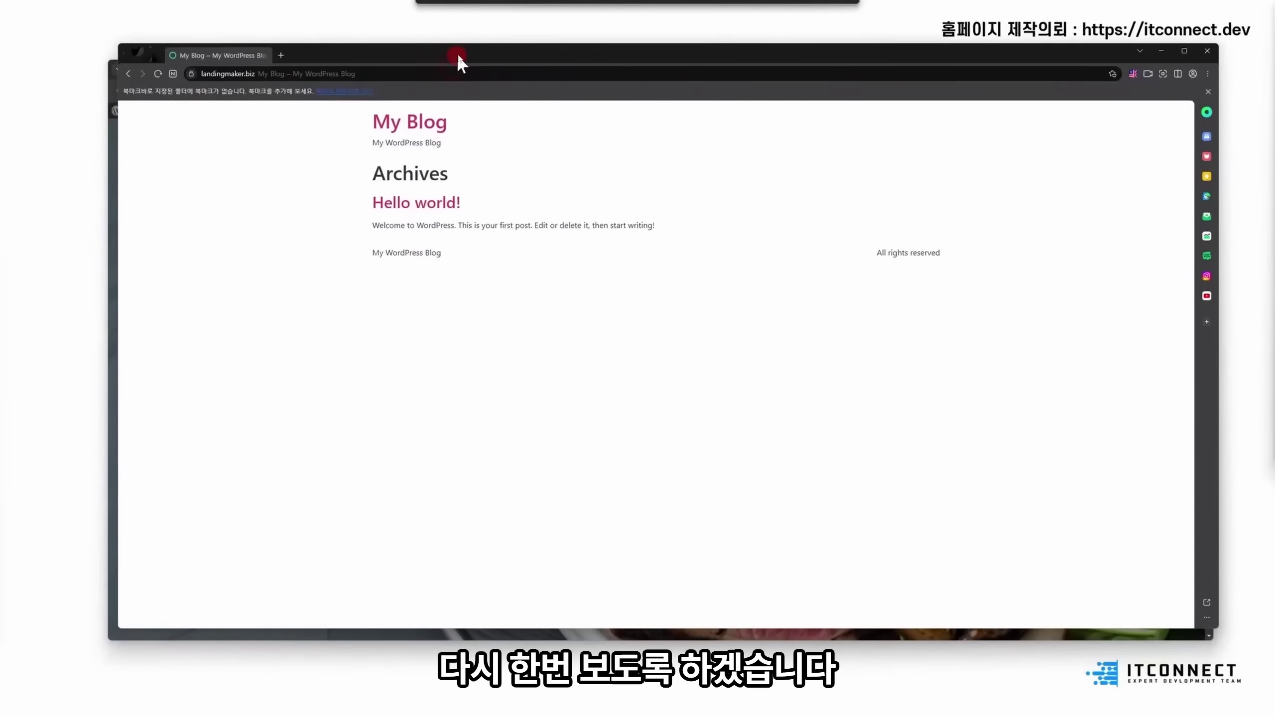
Step: Return to the first browser and open the WordPress dashboard at landingmaker.biz/wp-admin/ in a new tab
left_click(106, 145)
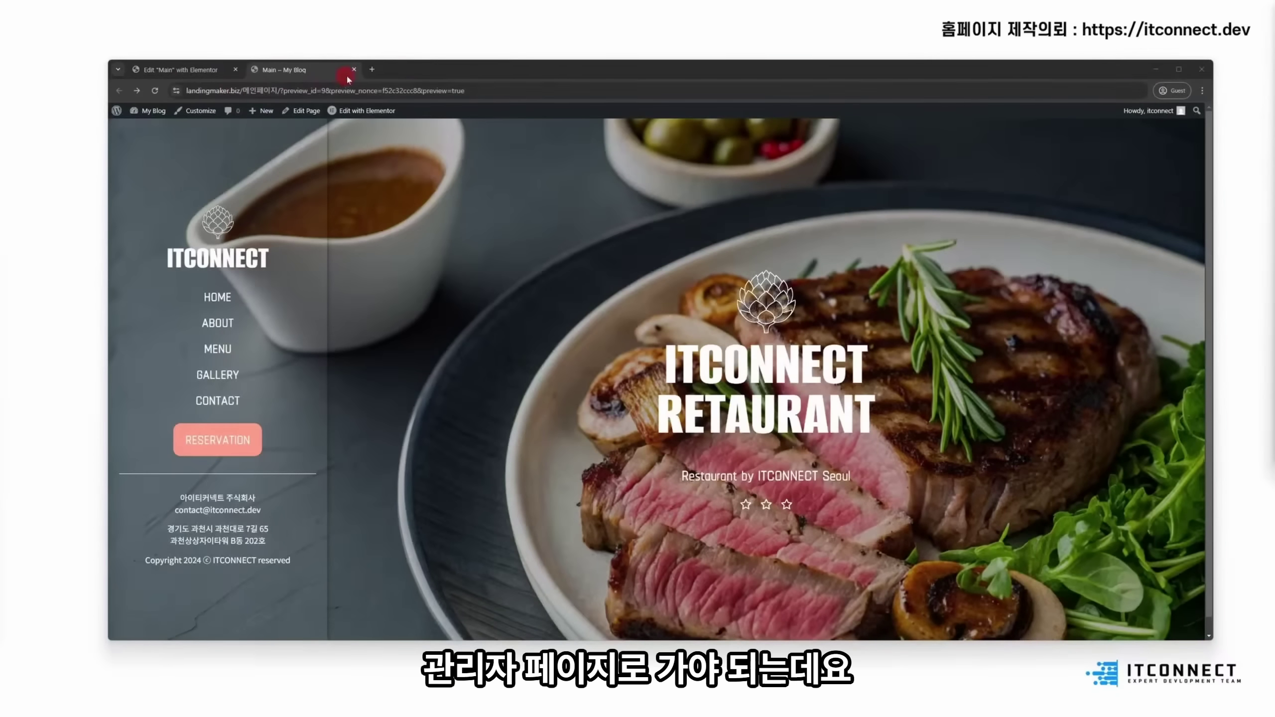
left_click(371, 70)
type("ladnign")
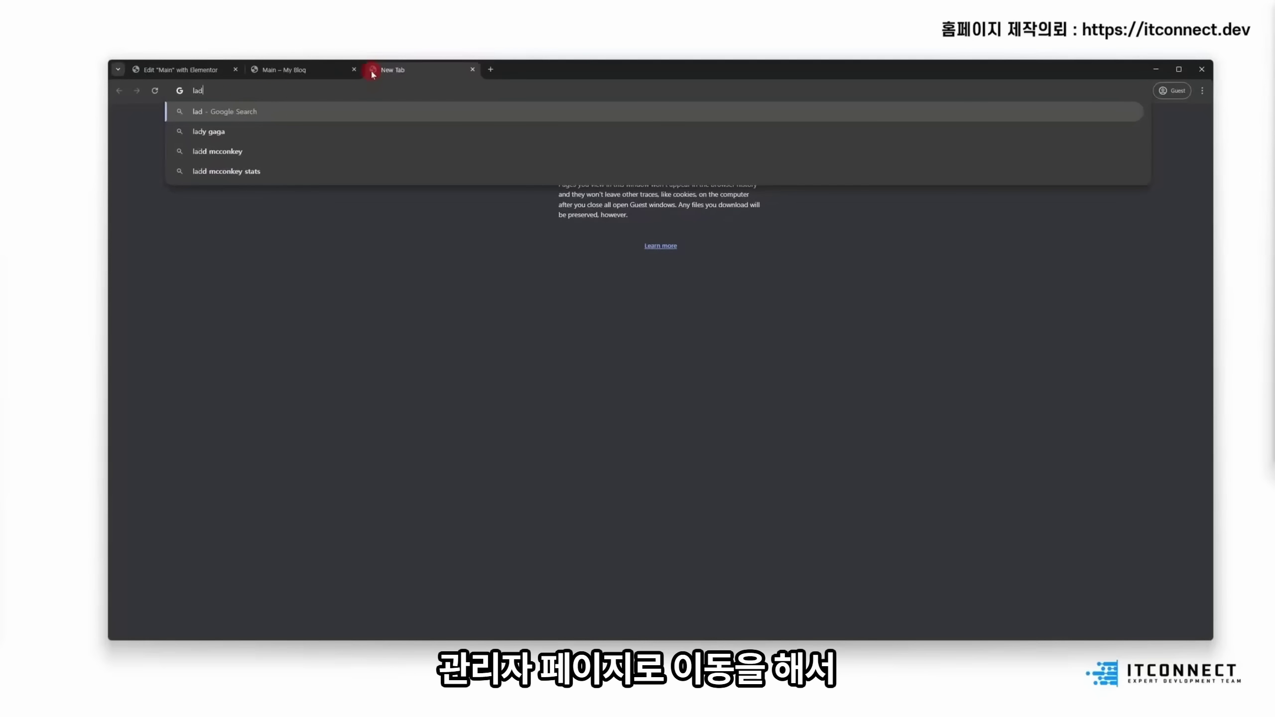
key("BackSpace")
key("BackSpace")
key("BackSpace")
key("BackSpace")
type("andingmaker.biz/wp-admin/")
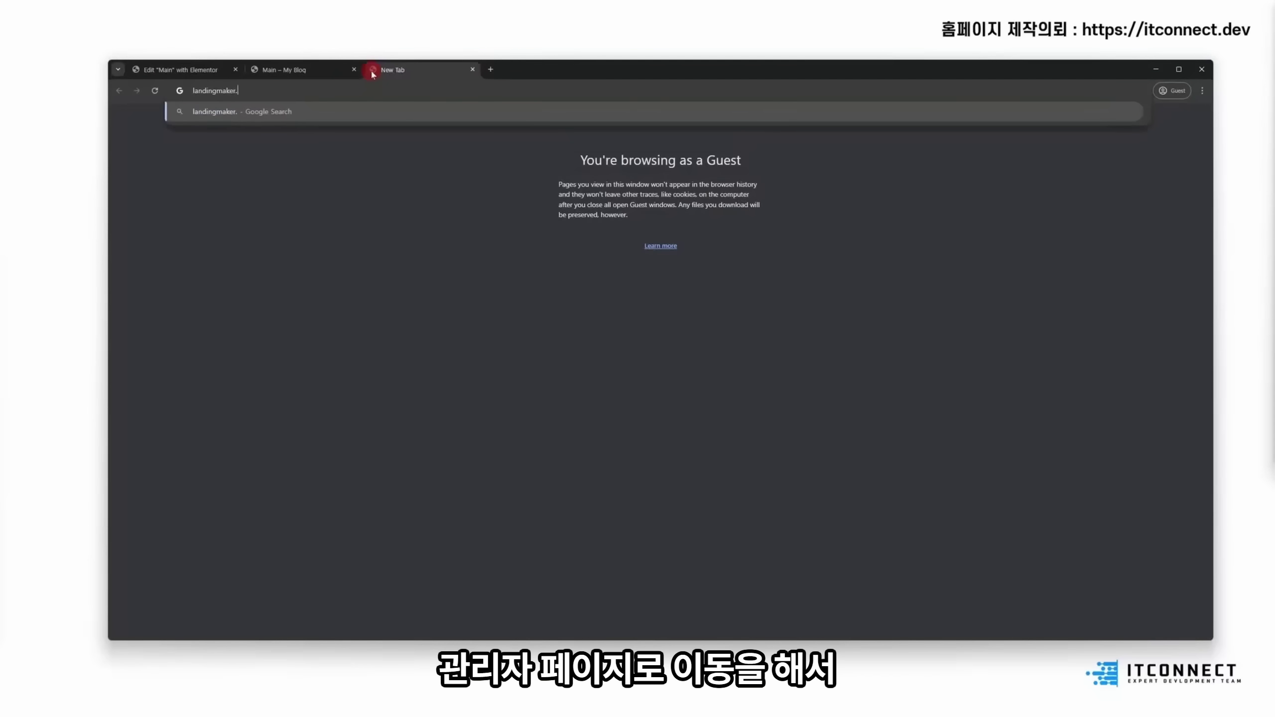
key("Return")
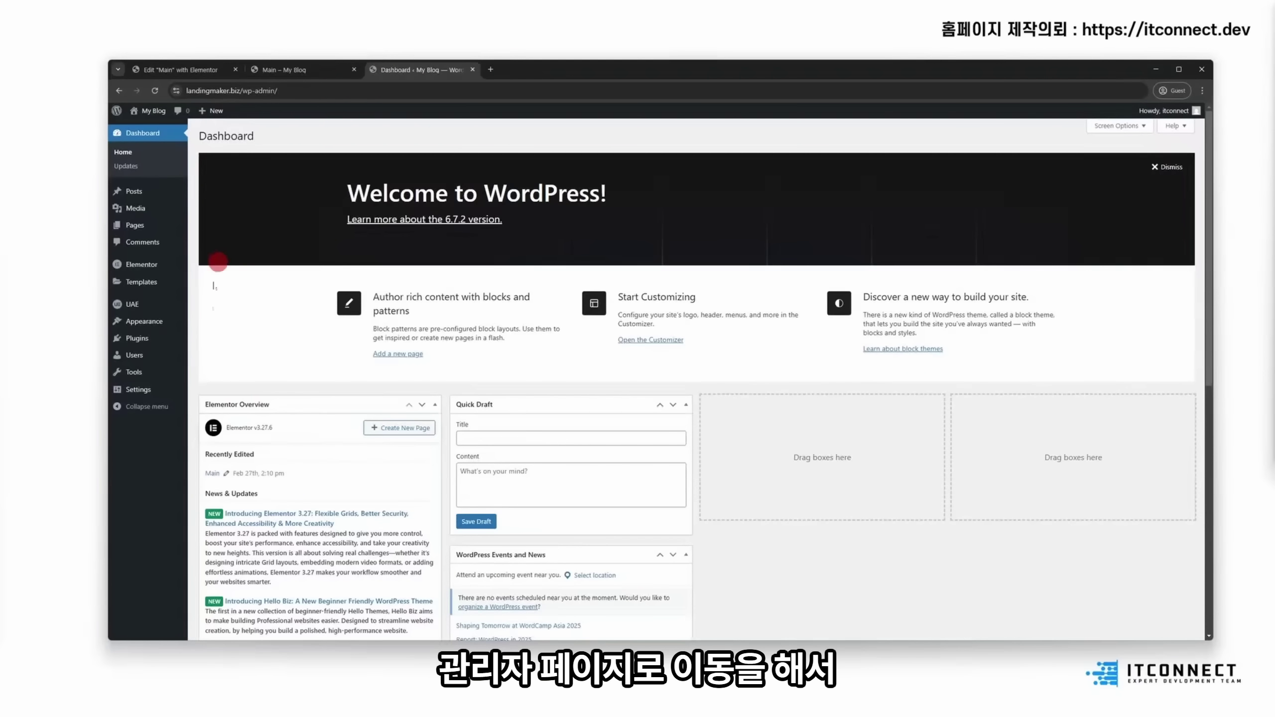
Step: In the Reading settings, make the homepage display a static page, choose Main as the homepage, and save the changes
left_click(169, 395)
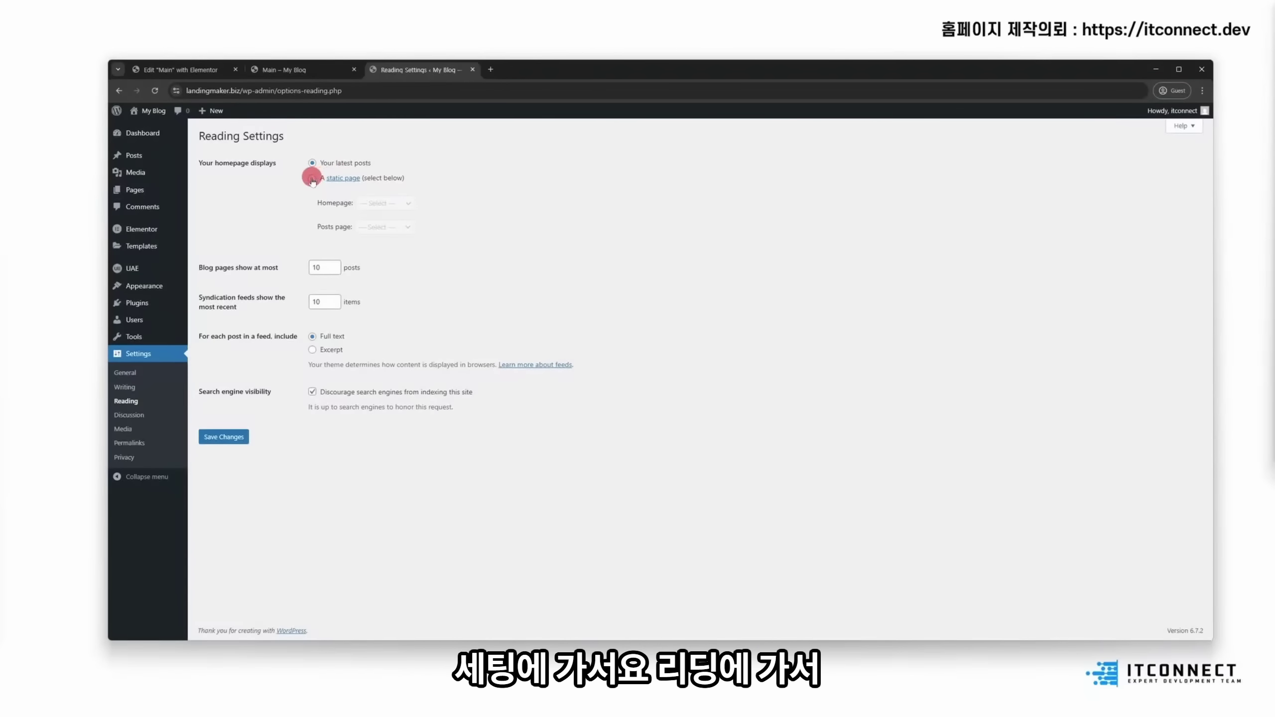
left_click(312, 179)
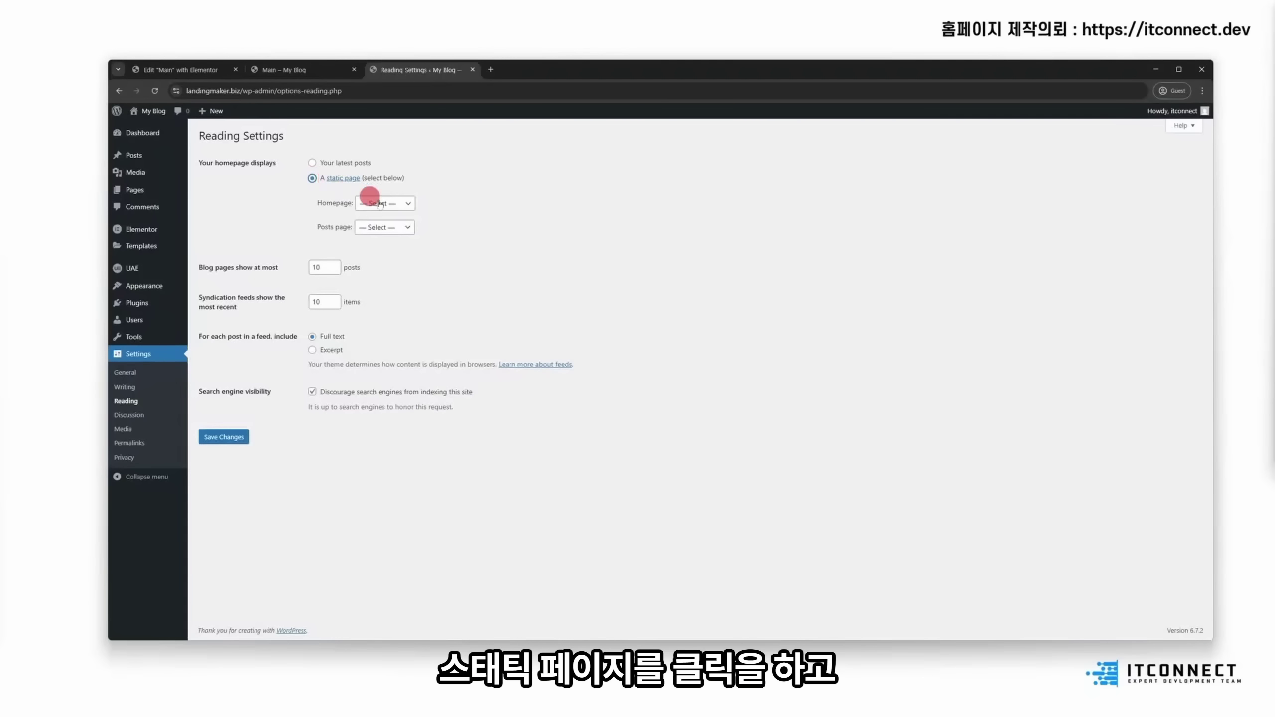
left_click(394, 203)
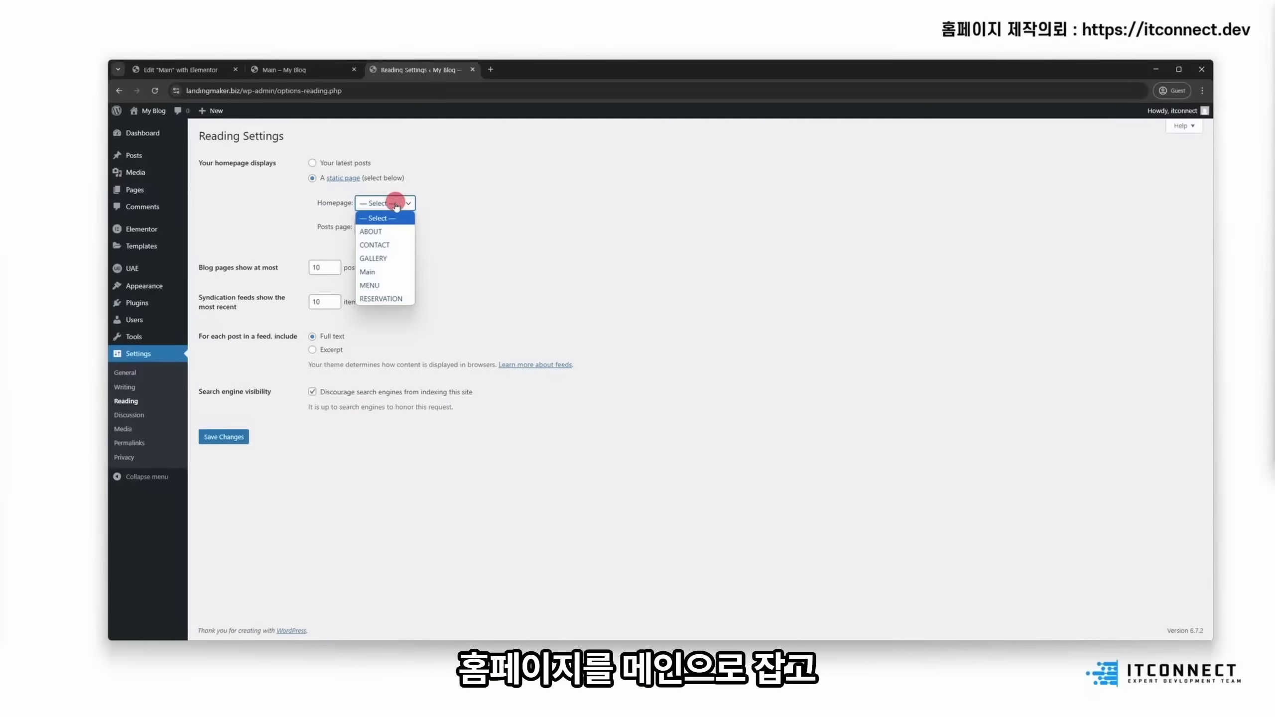
left_click(381, 270)
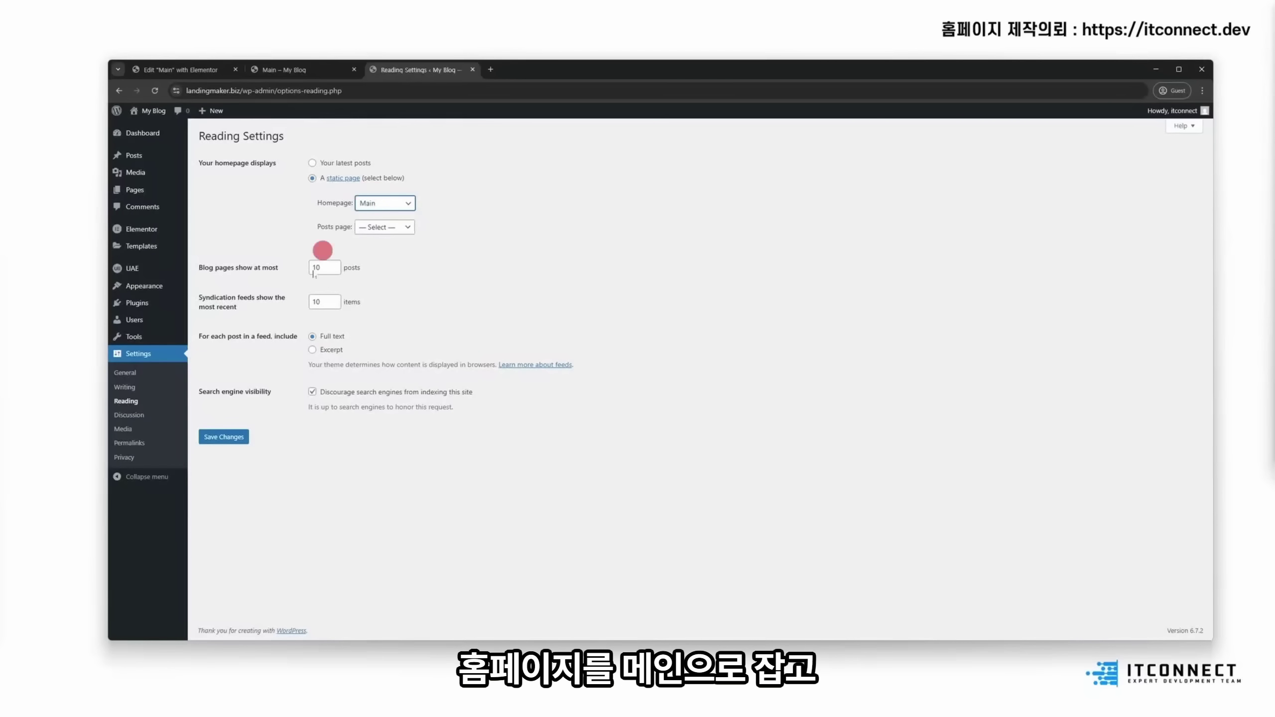
left_click(217, 438)
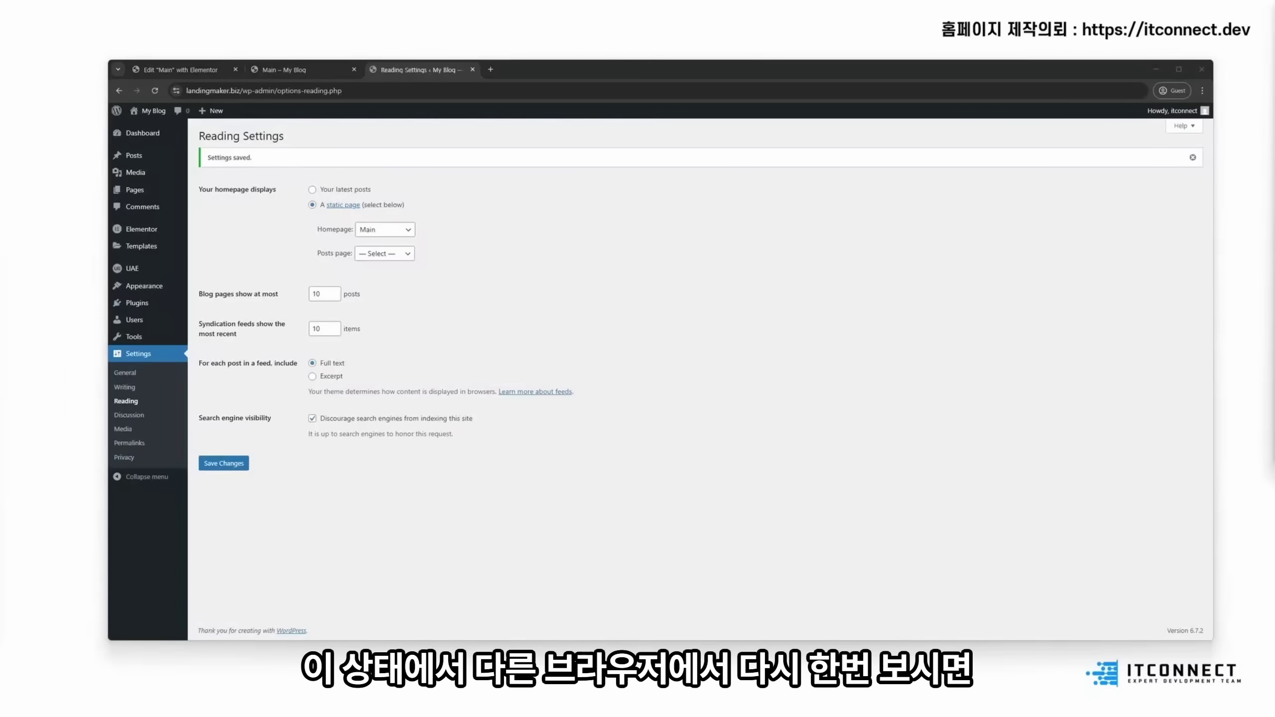
Step: Reload the public site in the second browser to check its homepage, and return to the Main page's Elementor editor
left_click_drag(0, 75, 862, 56)
key("Return")
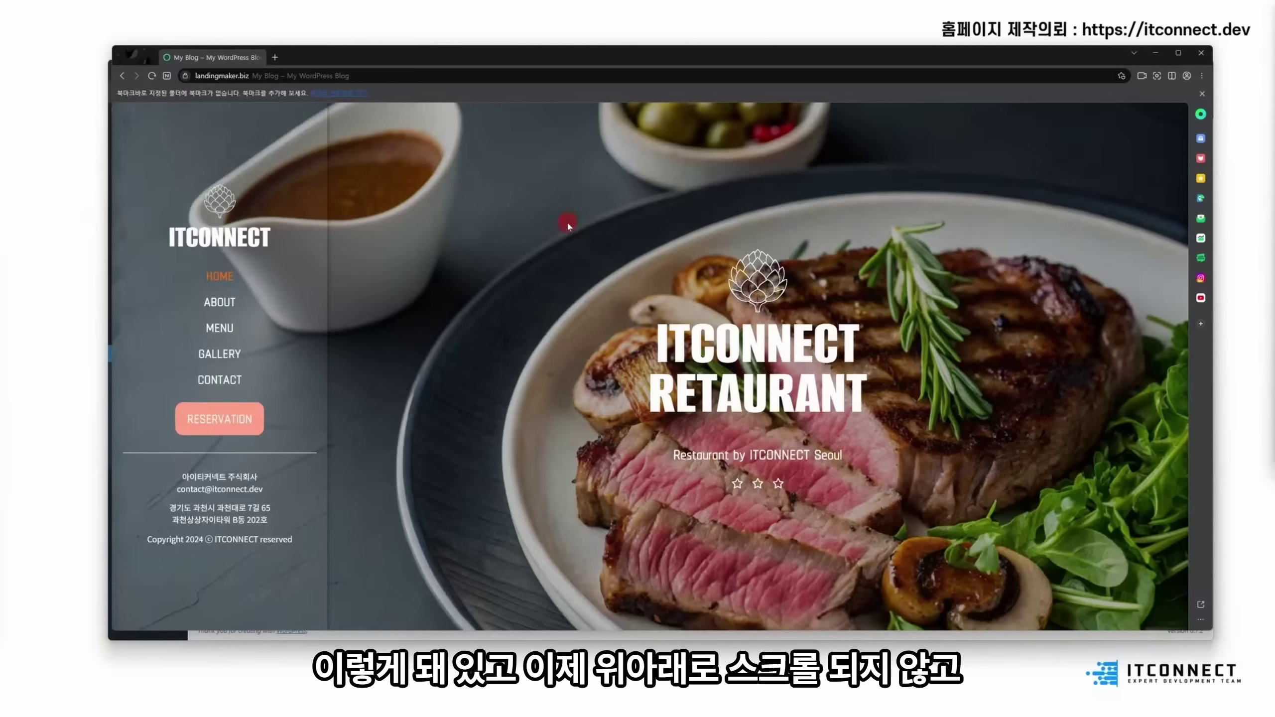
left_click_drag(491, 59, 541, 81)
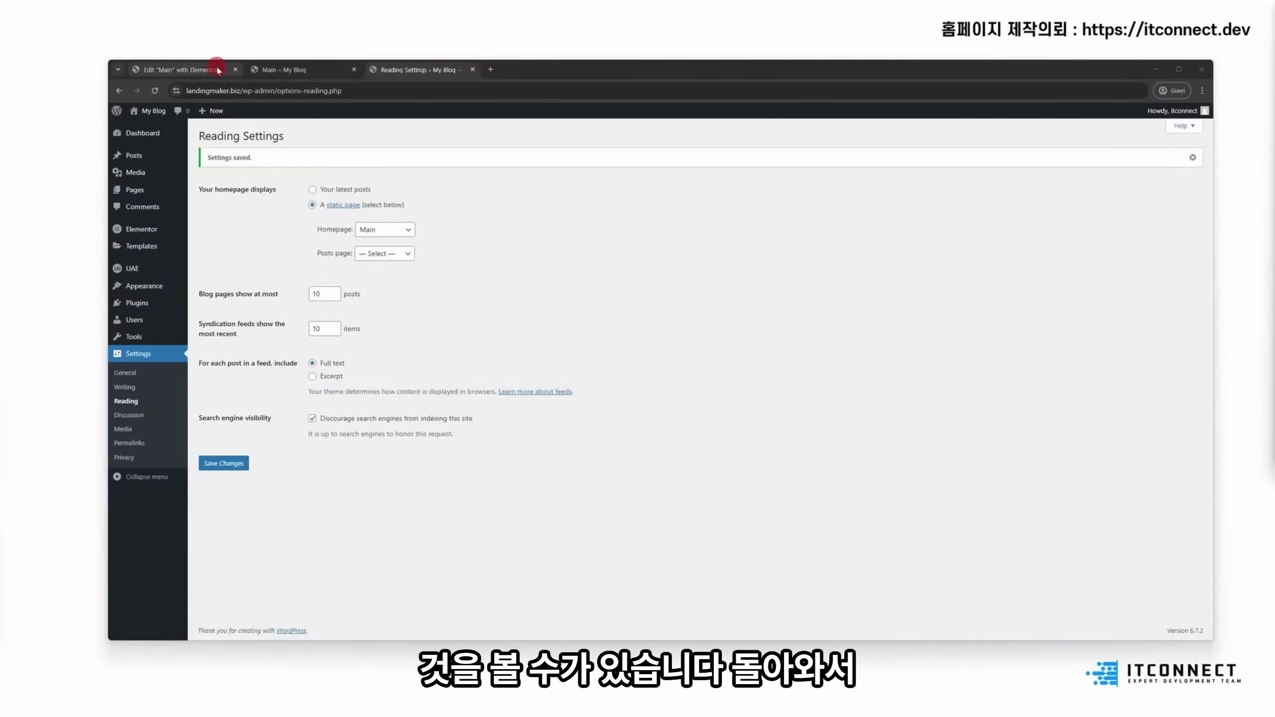
left_click(200, 69)
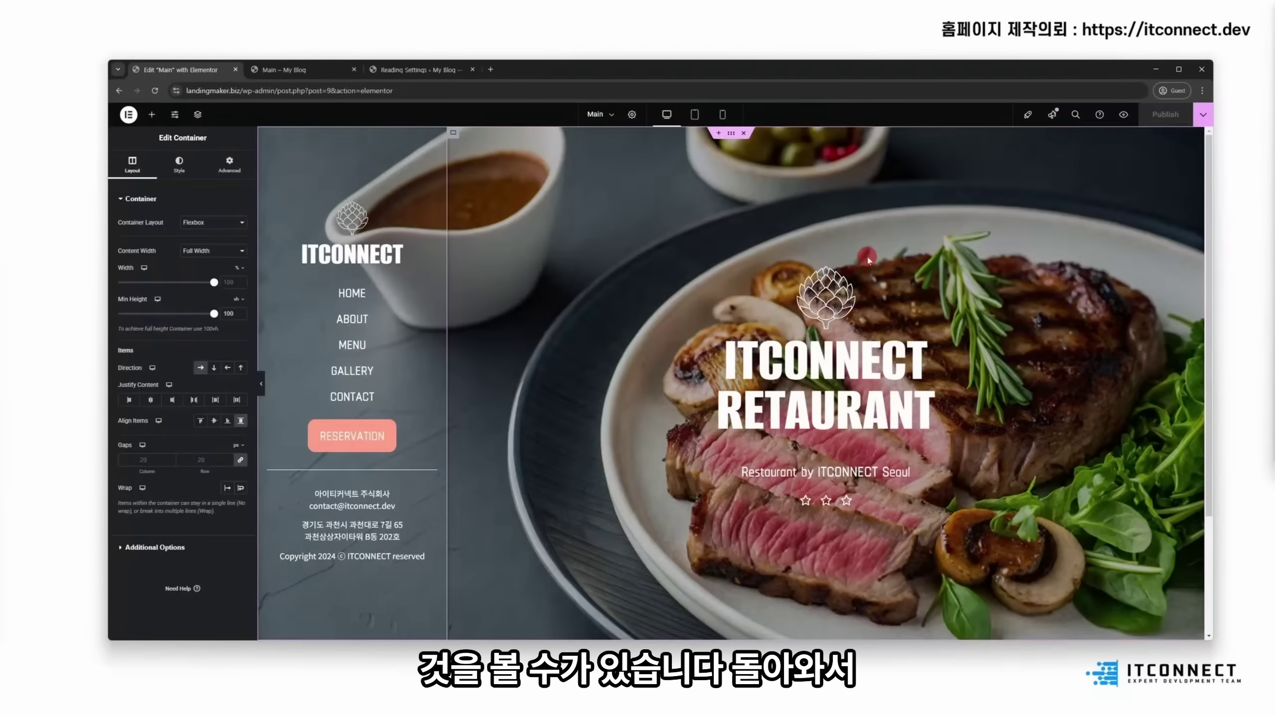